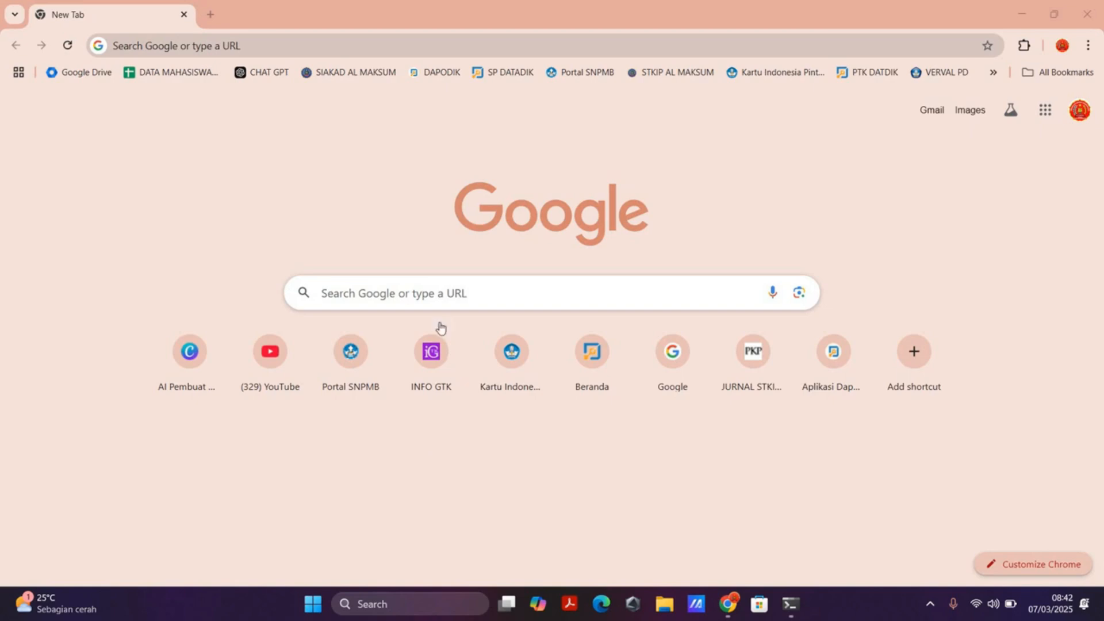
{"action": "left_click", "coordinate": [433, 300]}
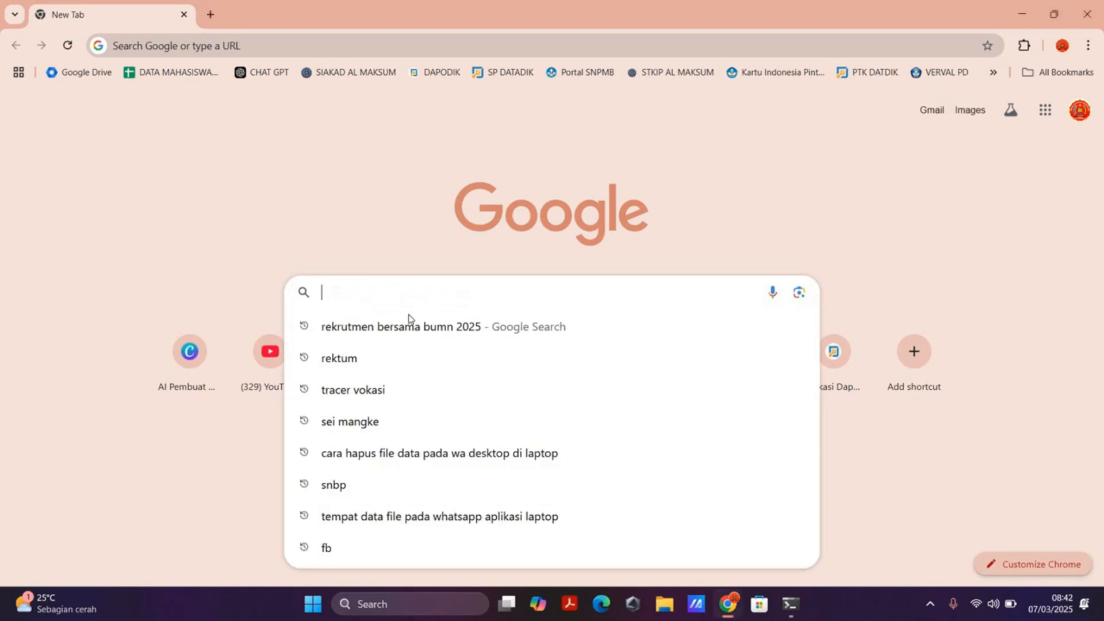
{"action": "type", "text": "https://rekrutmenbersama2025.fhcibumn.id/home"}
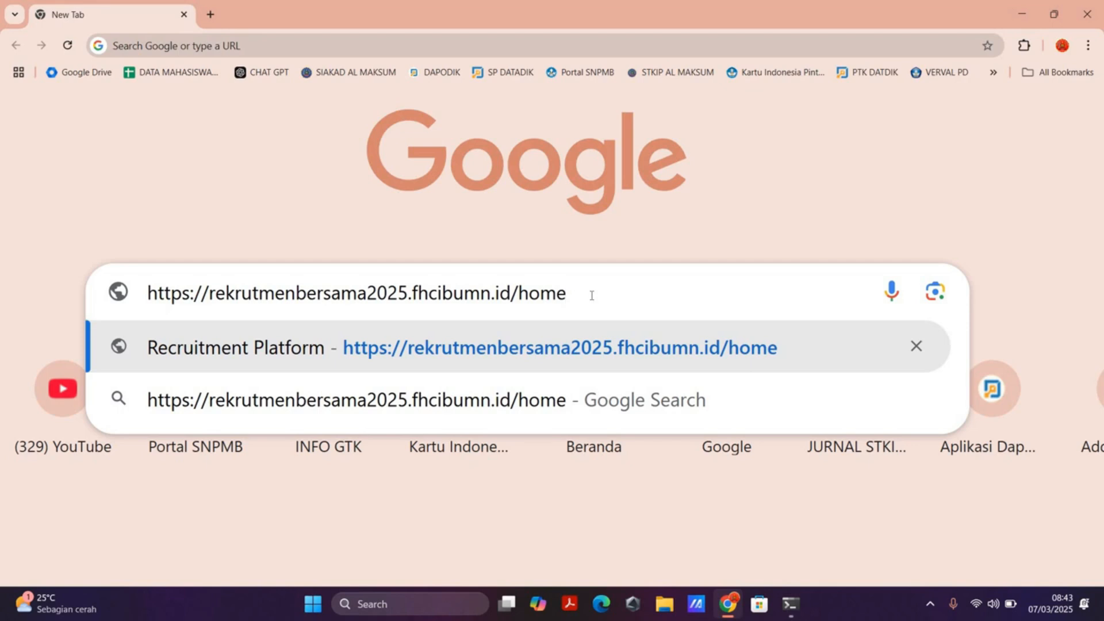
{"action": "key", "text": "Return"}
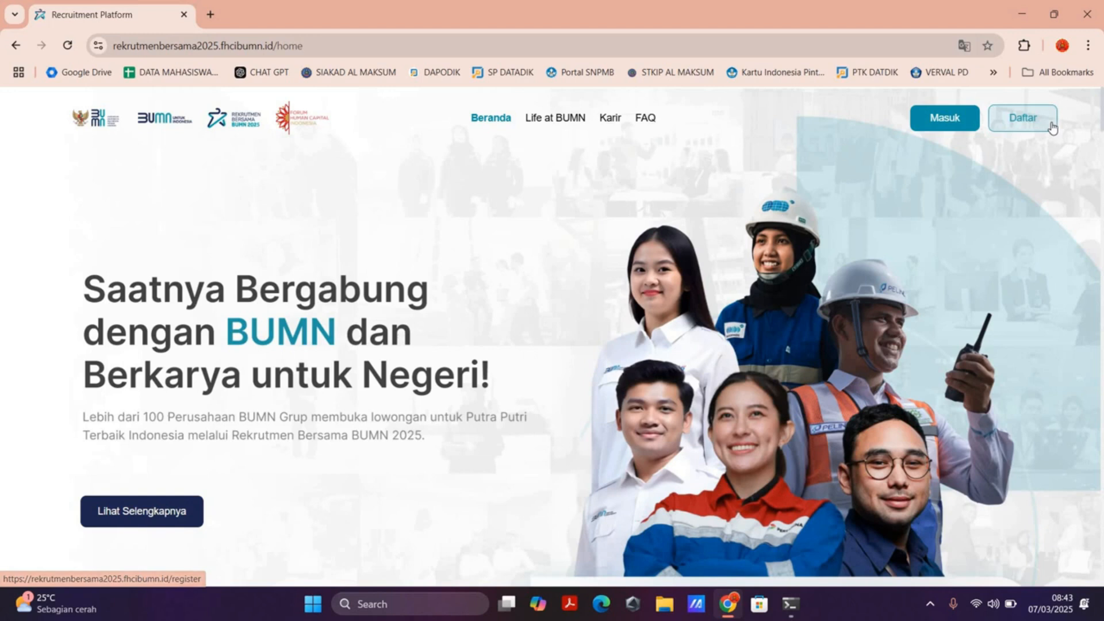
{"action": "scroll", "coordinate": [1053, 128], "scroll_direction": "up", "scroll_amount": 5}
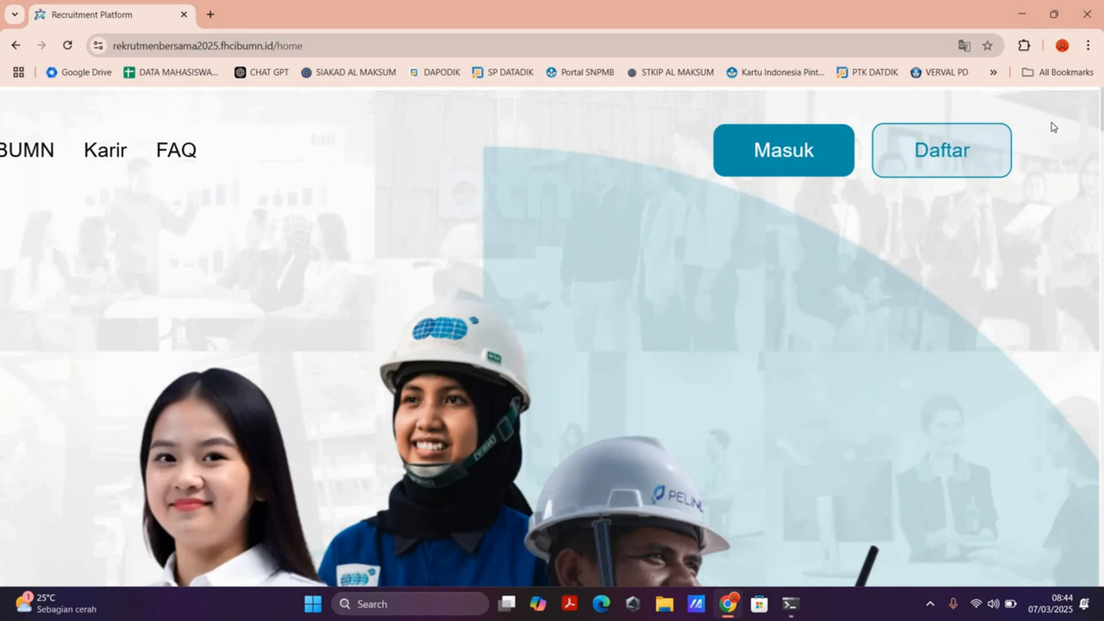
{"action": "left_click", "coordinate": [965, 151]}
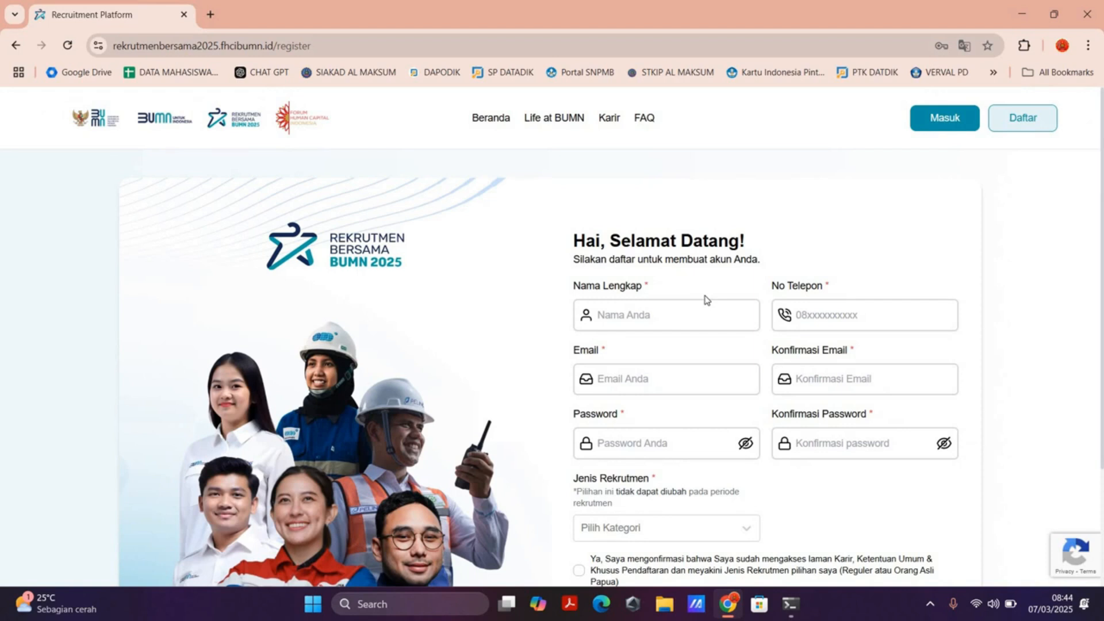
Step: Review the registration form's required fields, the Jenis Rekrutmen options and the confirmation statements
{"action": "scroll", "coordinate": [707, 300], "scroll_direction": "up", "scroll_amount": 5}
{"action": "scroll", "coordinate": [706, 299], "scroll_direction": "down", "scroll_amount": 2}
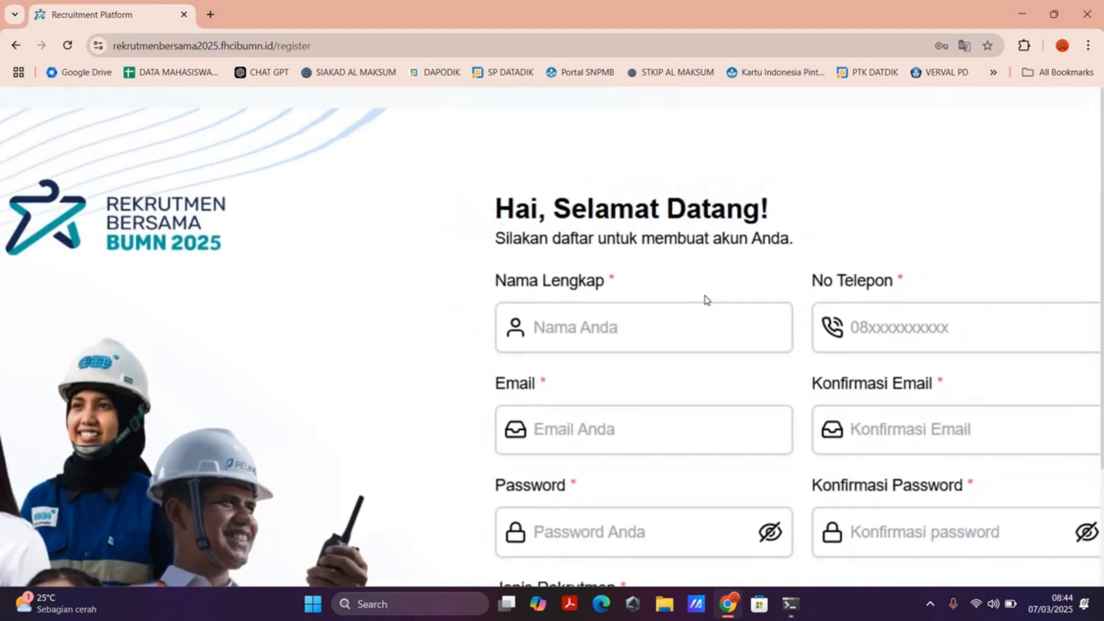
{"action": "scroll", "coordinate": [800, 310], "scroll_direction": "down", "scroll_amount": 1}
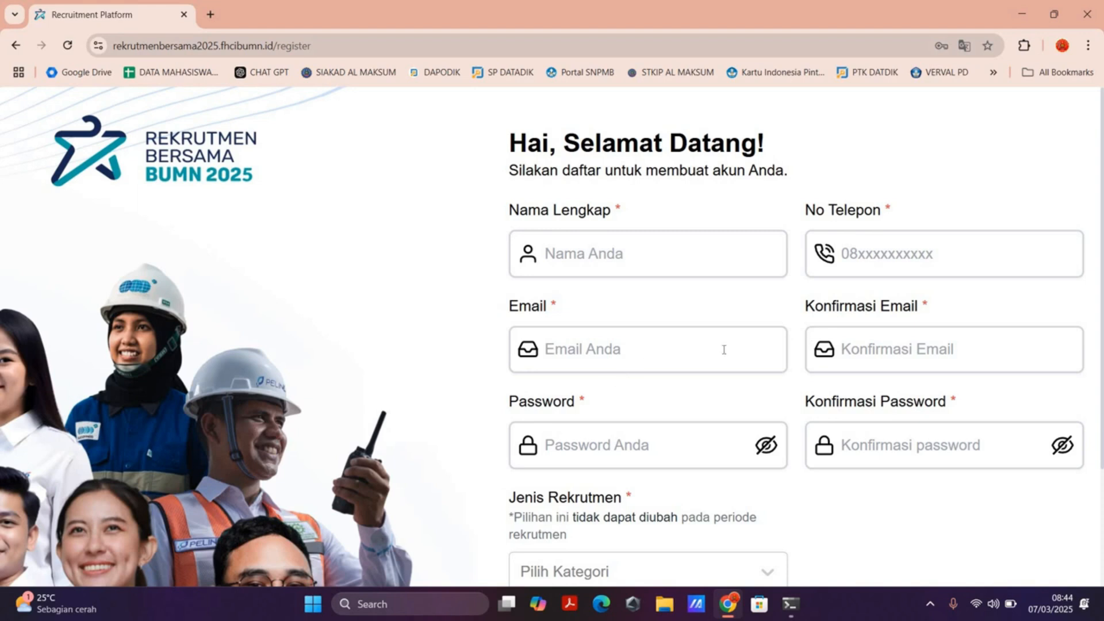
{"action": "scroll", "coordinate": [698, 349], "scroll_direction": "down", "scroll_amount": 3}
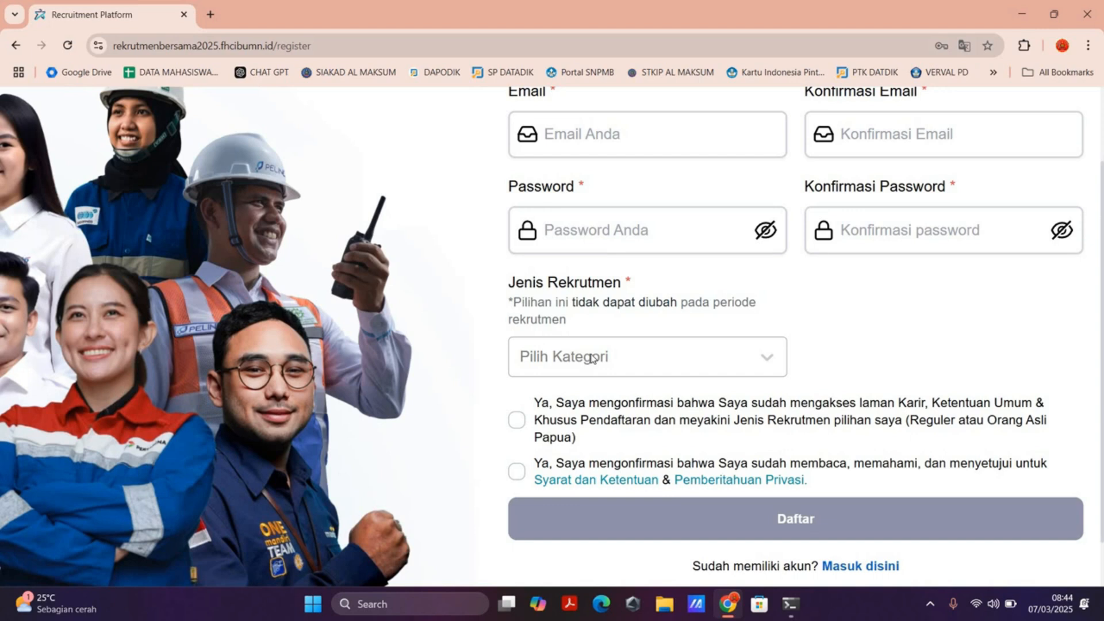
{"action": "left_click", "coordinate": [592, 359]}
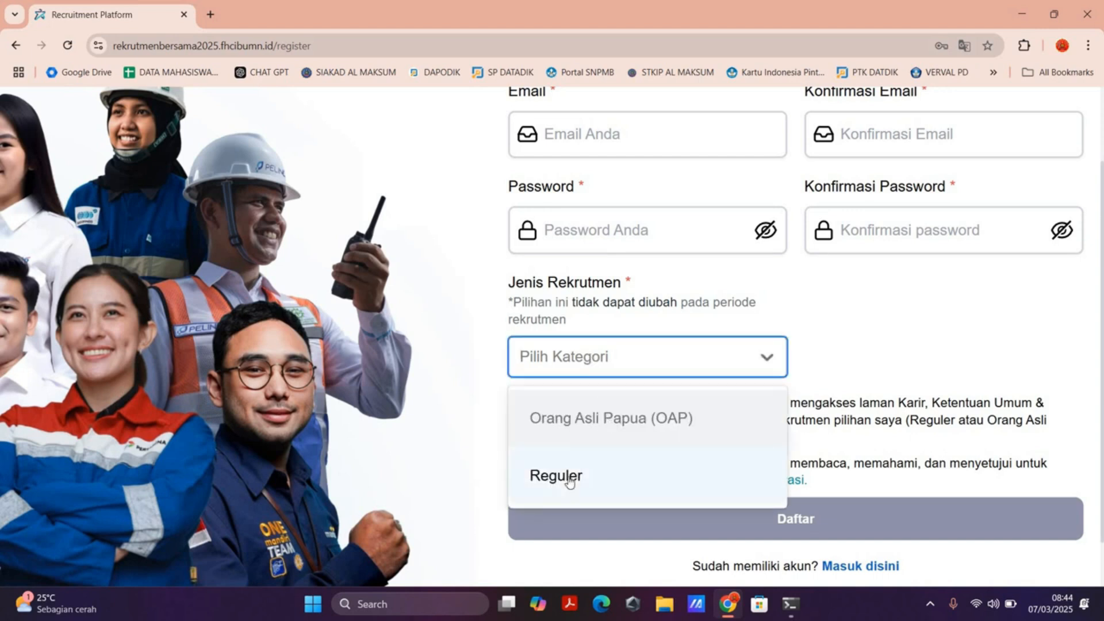
{"action": "left_click", "coordinate": [496, 322]}
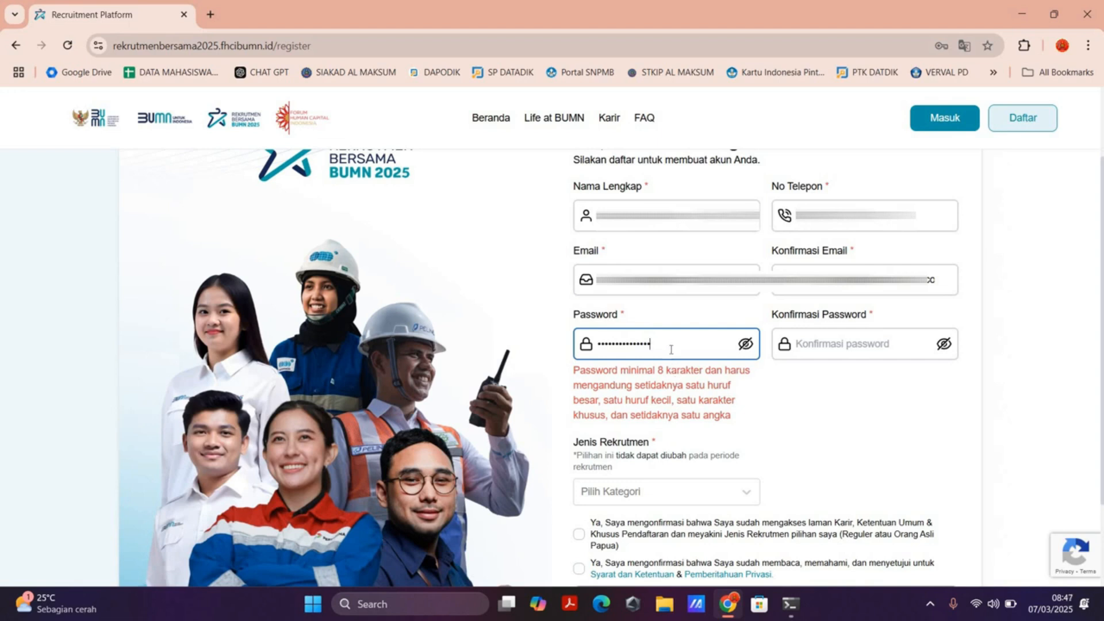
Step: Replace the account password with a sample one combining uppercase and lowercase letters, digits and a special character
{"action": "key", "text": "ctrl+a"}
{"action": "key", "text": "BackSpace"}
{"action": "left_click", "coordinate": [691, 344]}
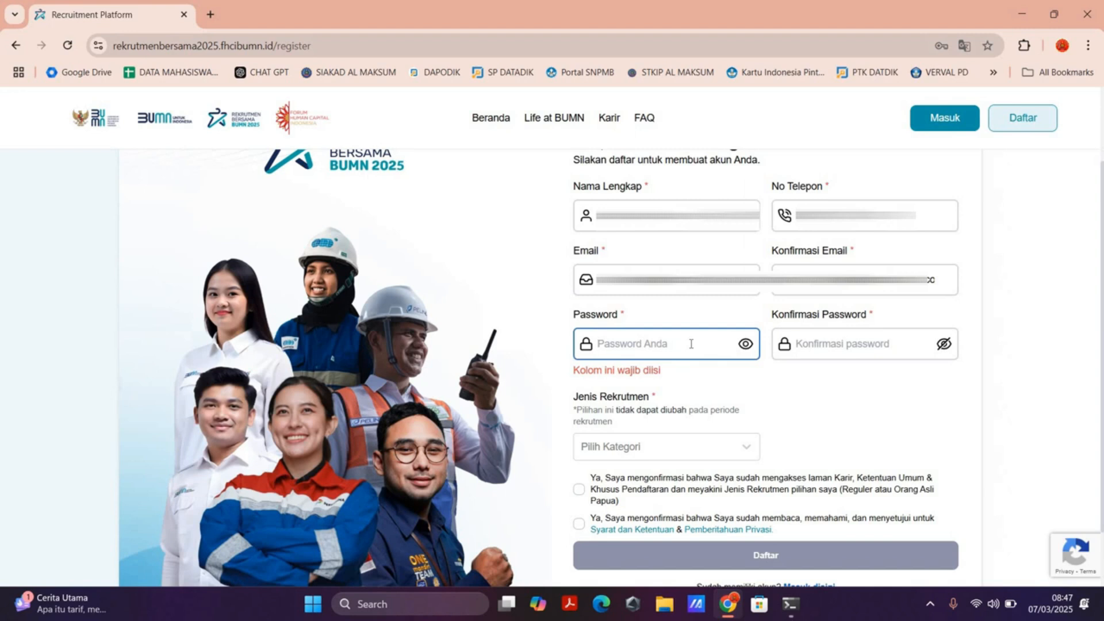
{"action": "type", "text": "Contoh"}
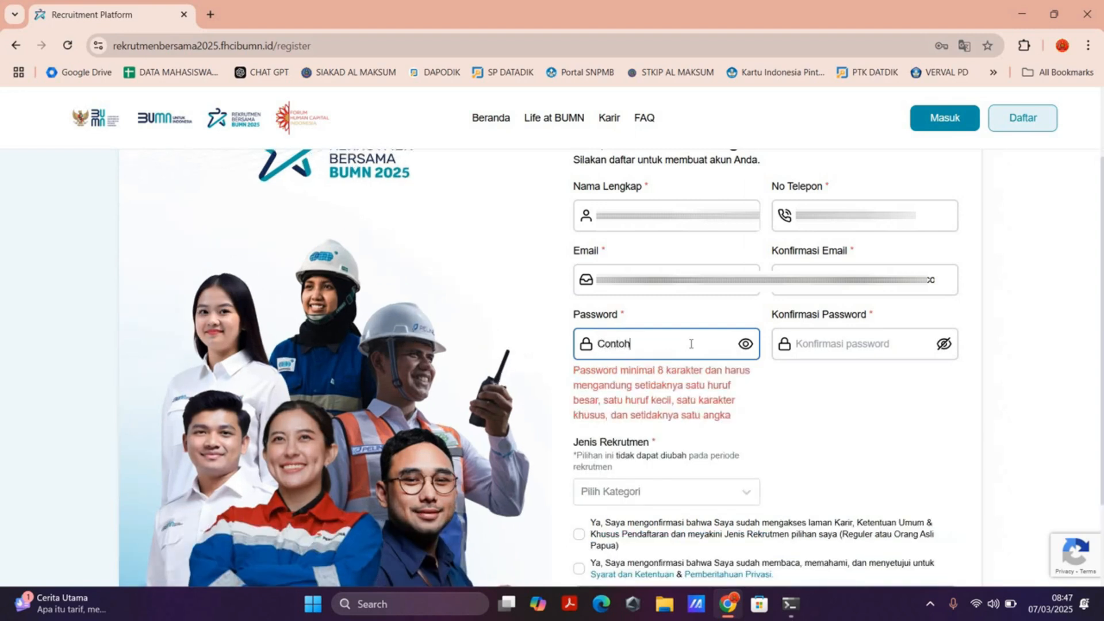
{"action": "type", "text": "123#"}
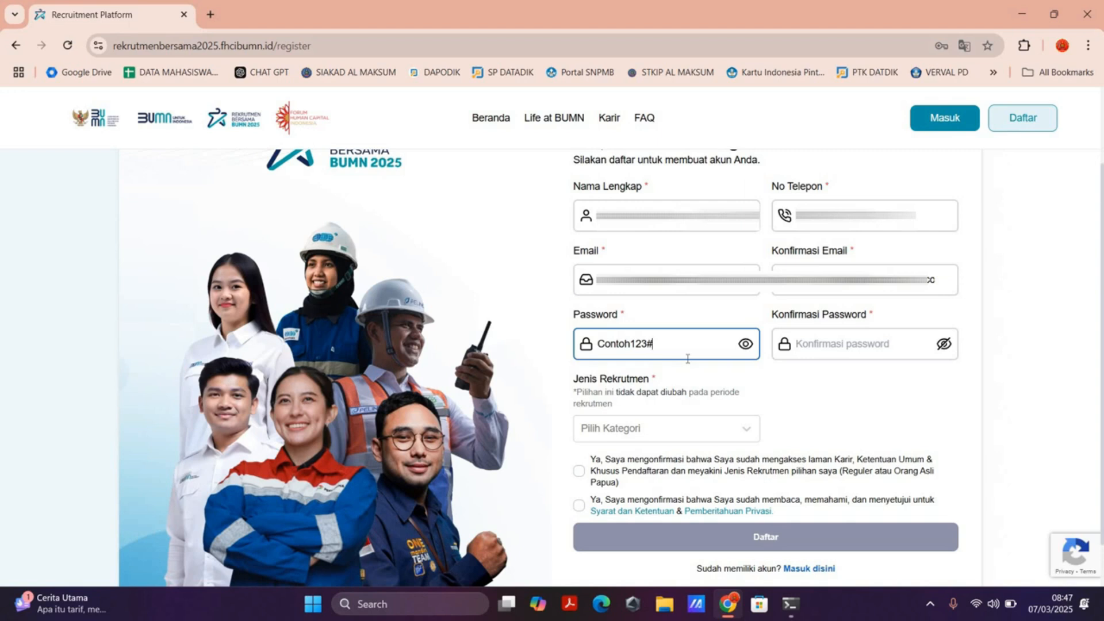
{"action": "key", "text": "BackSpace"}
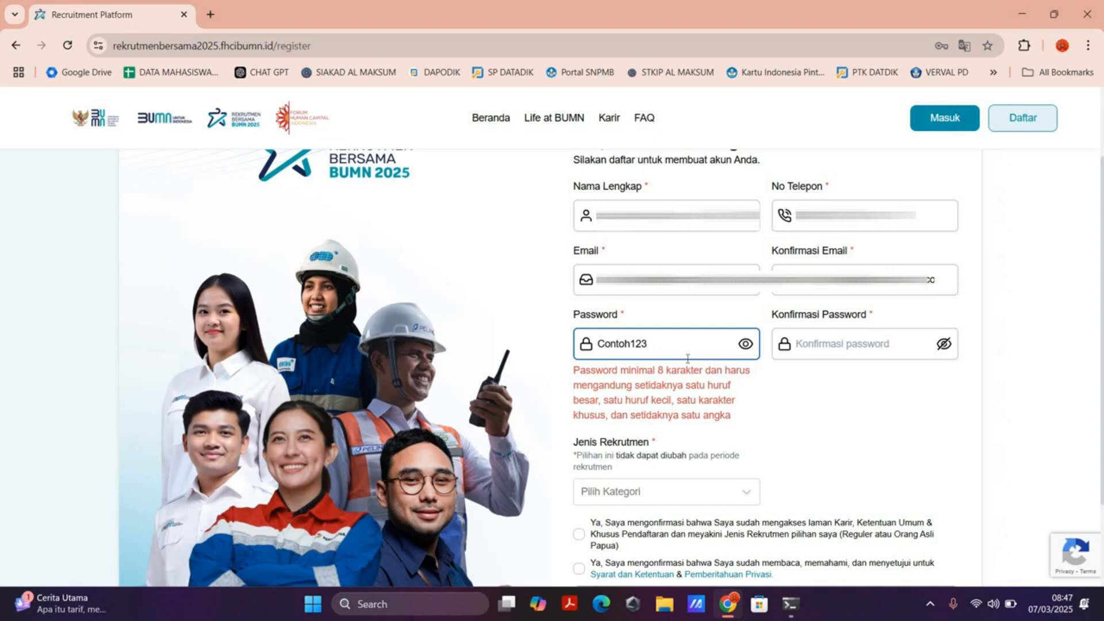
{"action": "type", "text": "#"}
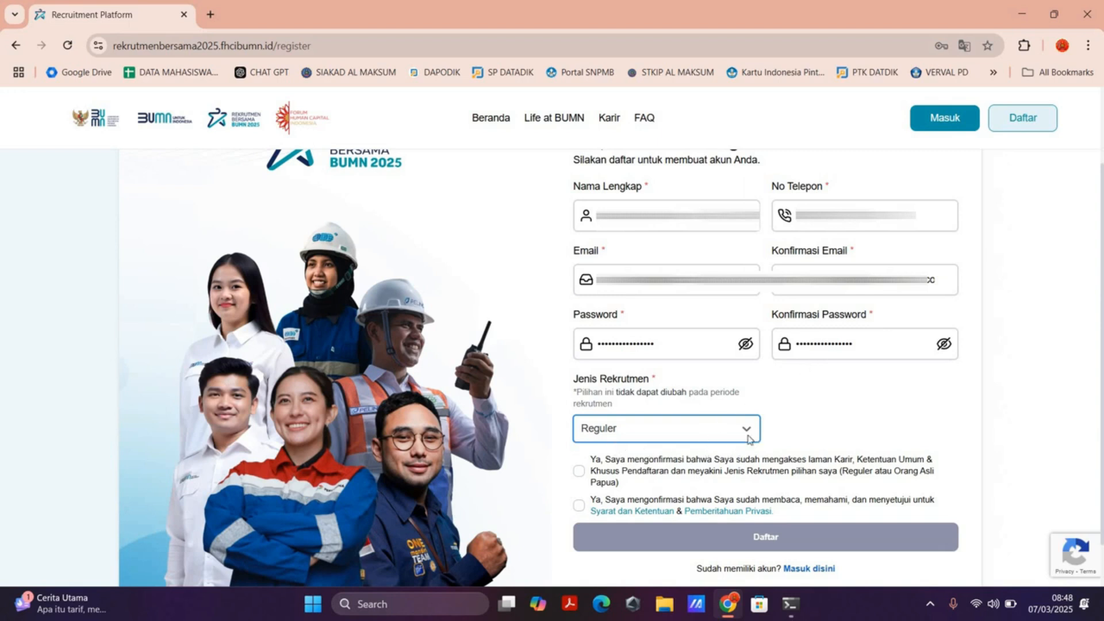
Step: Accept both confirmation statements and submit the registration form
{"action": "left_click", "coordinate": [580, 472]}
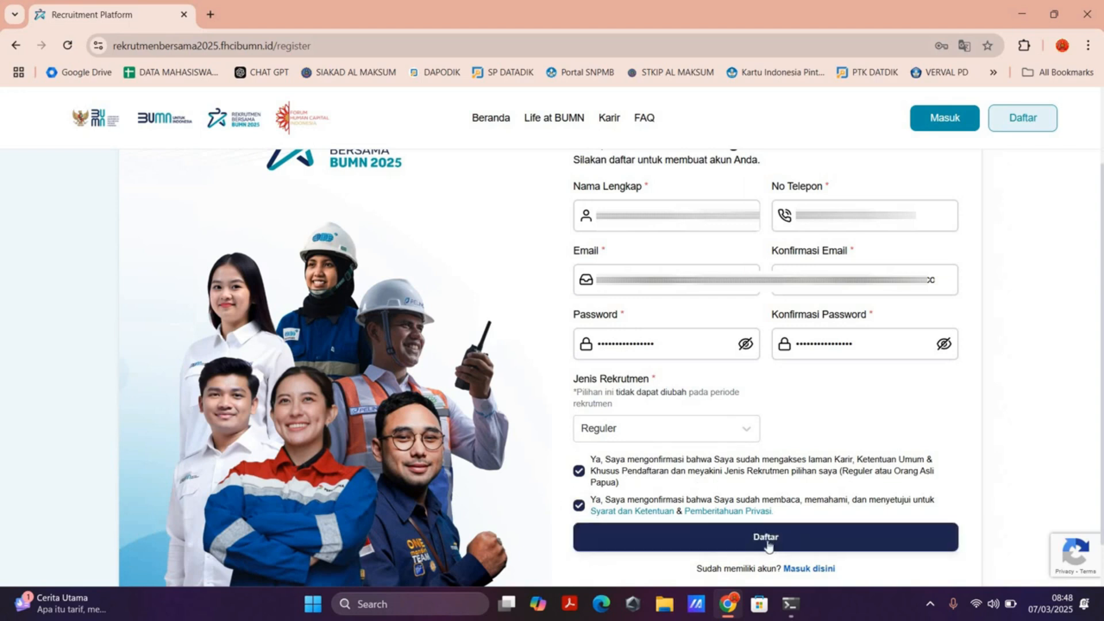
{"action": "left_click", "coordinate": [768, 543]}
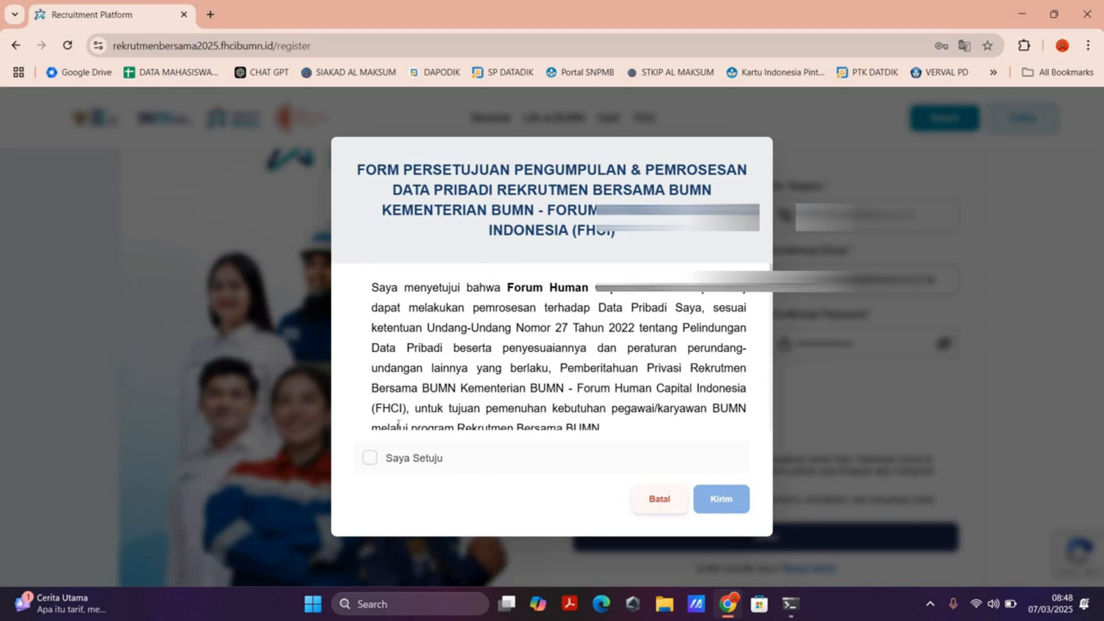
Step: Agree to the personal data collection and processing consent, submit it, and confirm registering as a Reguler participant
{"action": "left_click", "coordinate": [371, 458]}
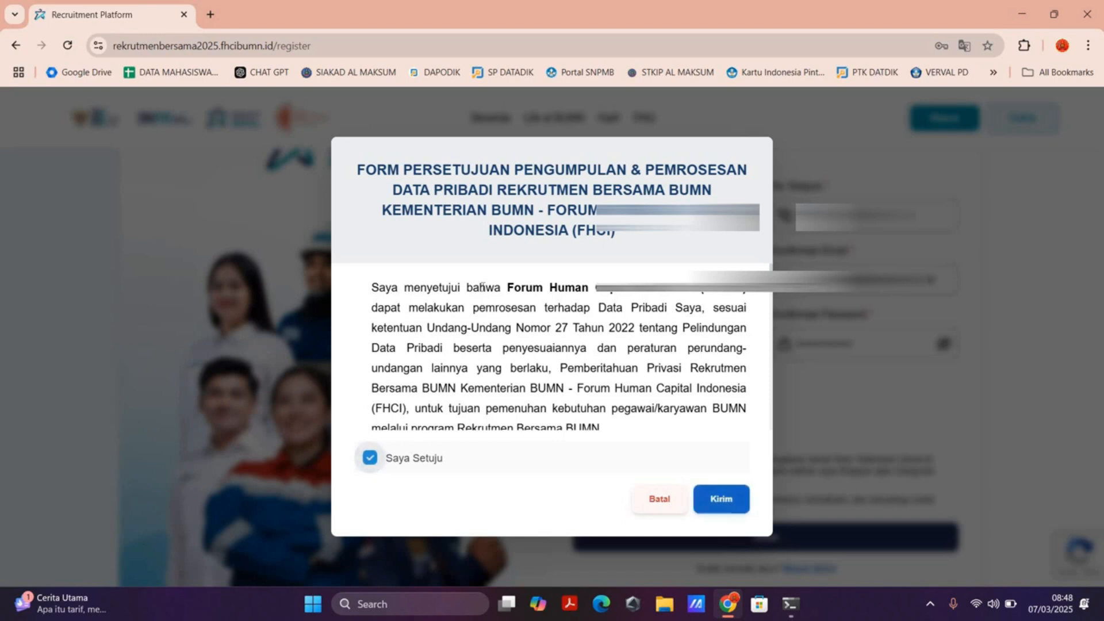
{"action": "scroll", "coordinate": [487, 286], "scroll_direction": "down", "scroll_amount": 5}
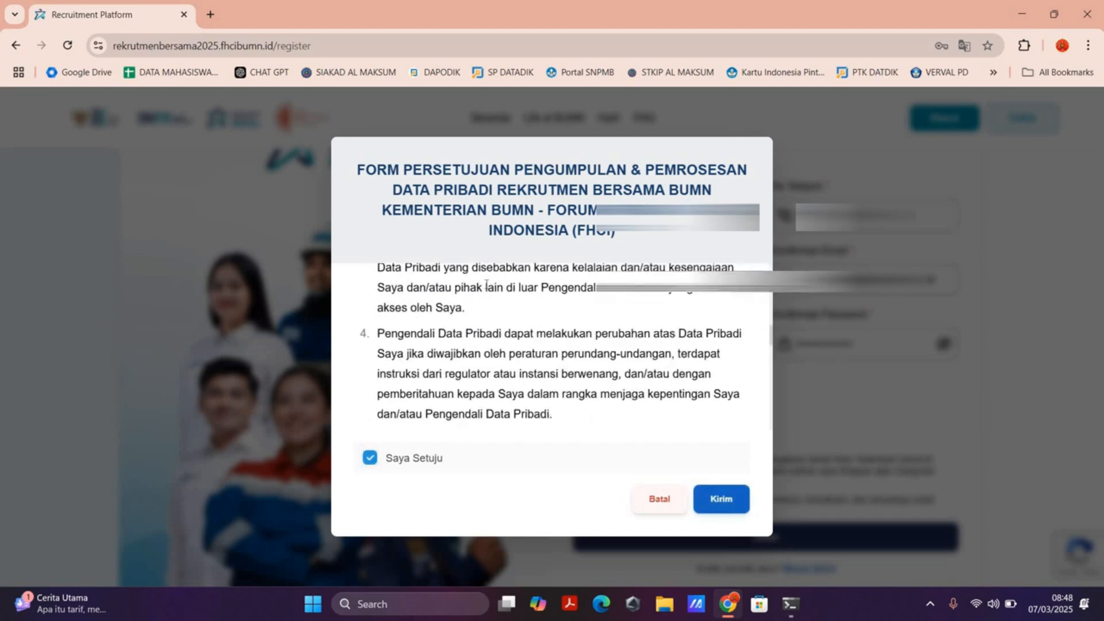
{"action": "scroll", "coordinate": [493, 283], "scroll_direction": "up", "scroll_amount": 6}
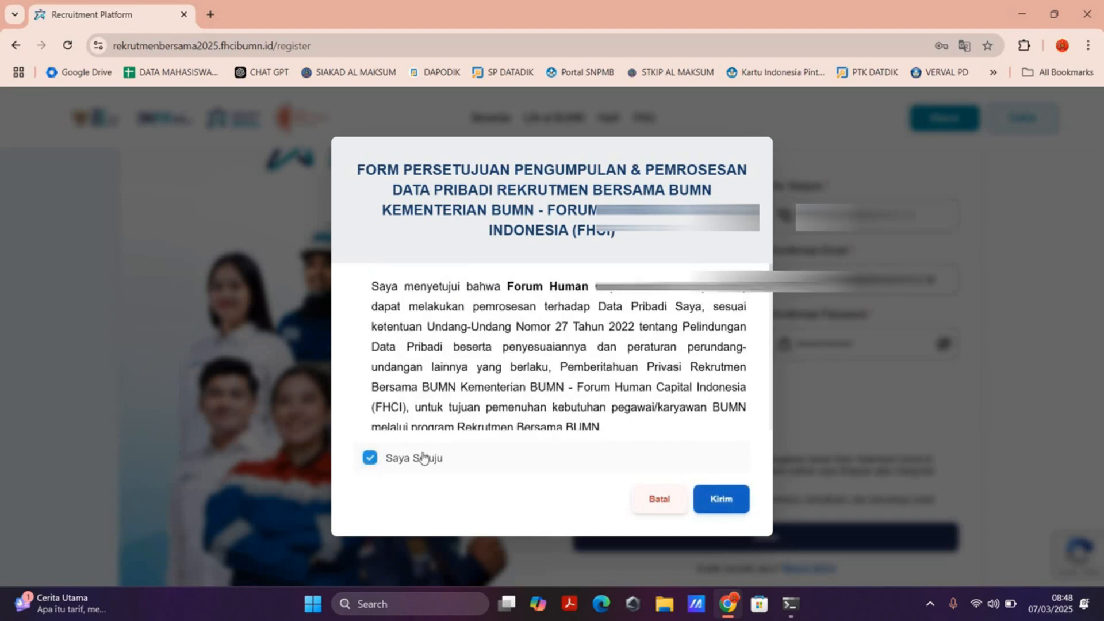
{"action": "scroll", "coordinate": [423, 457], "scroll_direction": "down", "scroll_amount": 1}
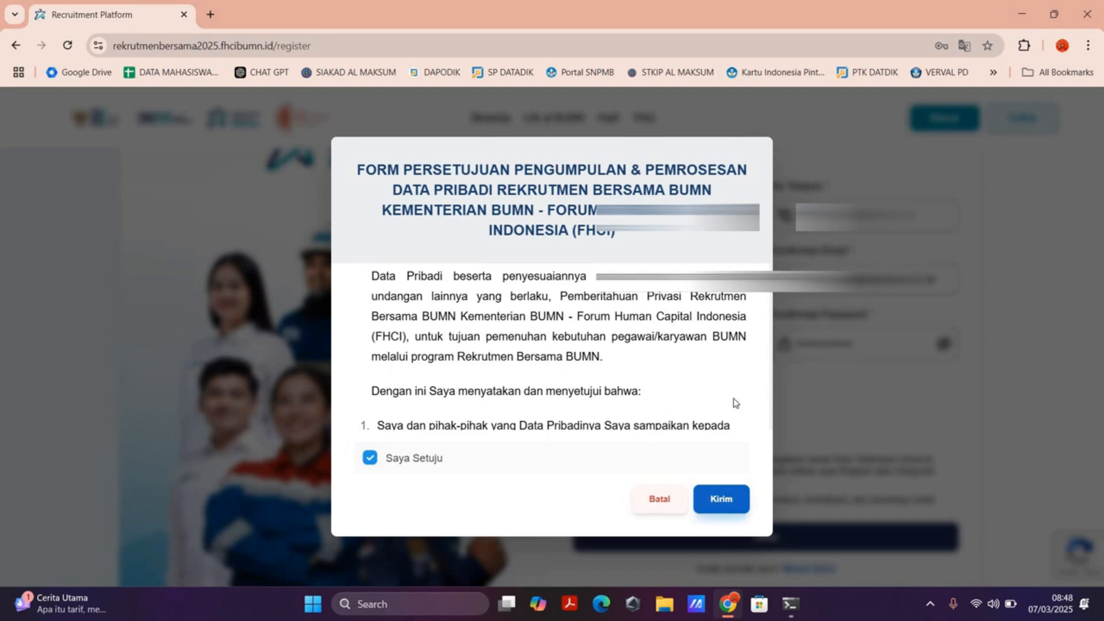
{"action": "left_click", "coordinate": [722, 506]}
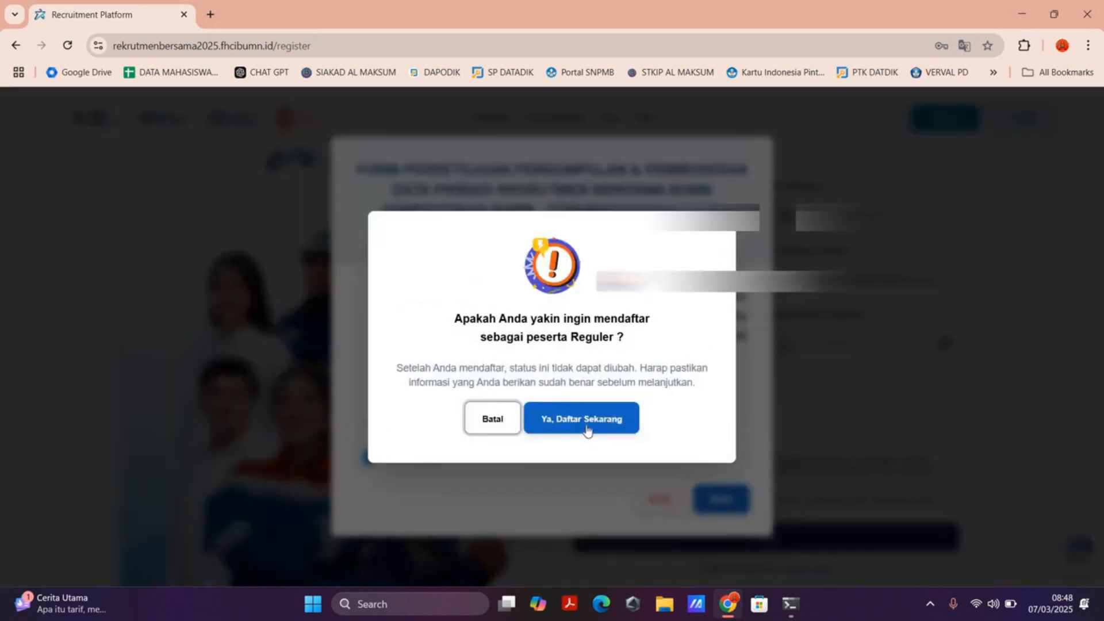
{"action": "left_click", "coordinate": [583, 419]}
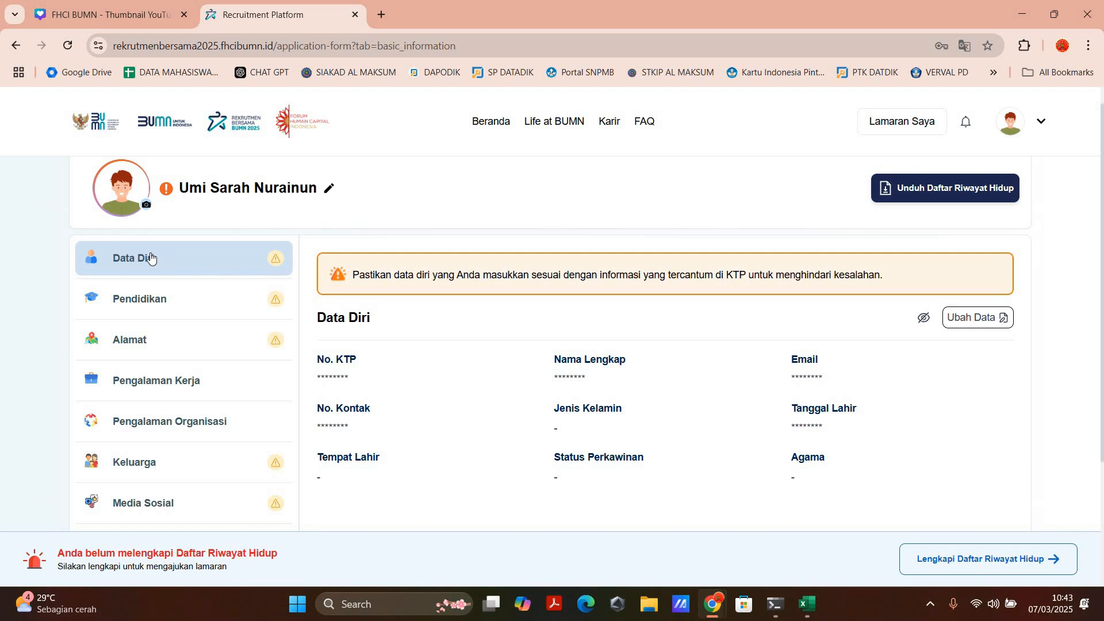
Step: Look through the profile's Data Diri, Pendidikan, Alamat, Pengalaman Kerja and Pengalaman Organisasi sections
{"action": "scroll", "coordinate": [151, 258], "scroll_direction": "up", "scroll_amount": 4}
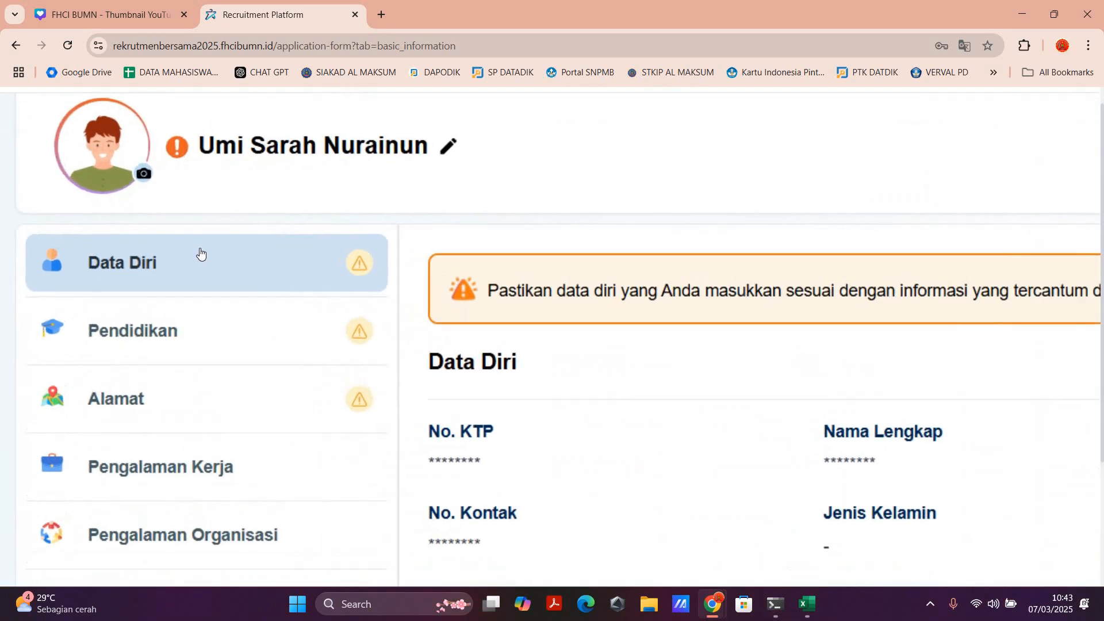
{"action": "scroll", "coordinate": [178, 278], "scroll_direction": "down", "scroll_amount": 1}
{"action": "left_click", "coordinate": [182, 277]}
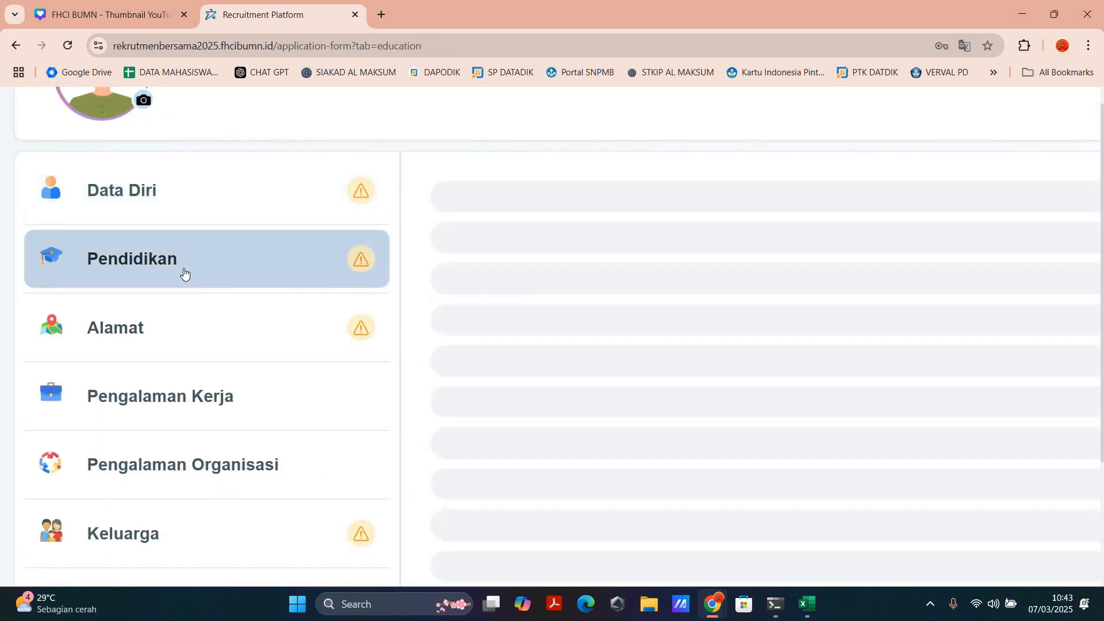
{"action": "scroll", "coordinate": [157, 269], "scroll_direction": "down", "scroll_amount": 1}
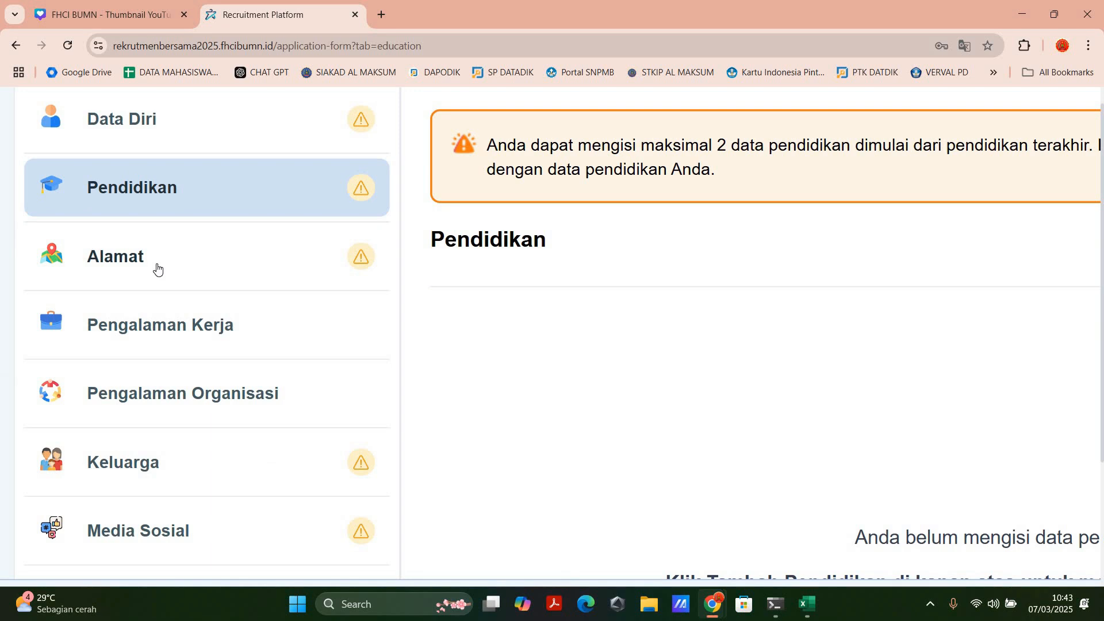
{"action": "left_click", "coordinate": [157, 268]}
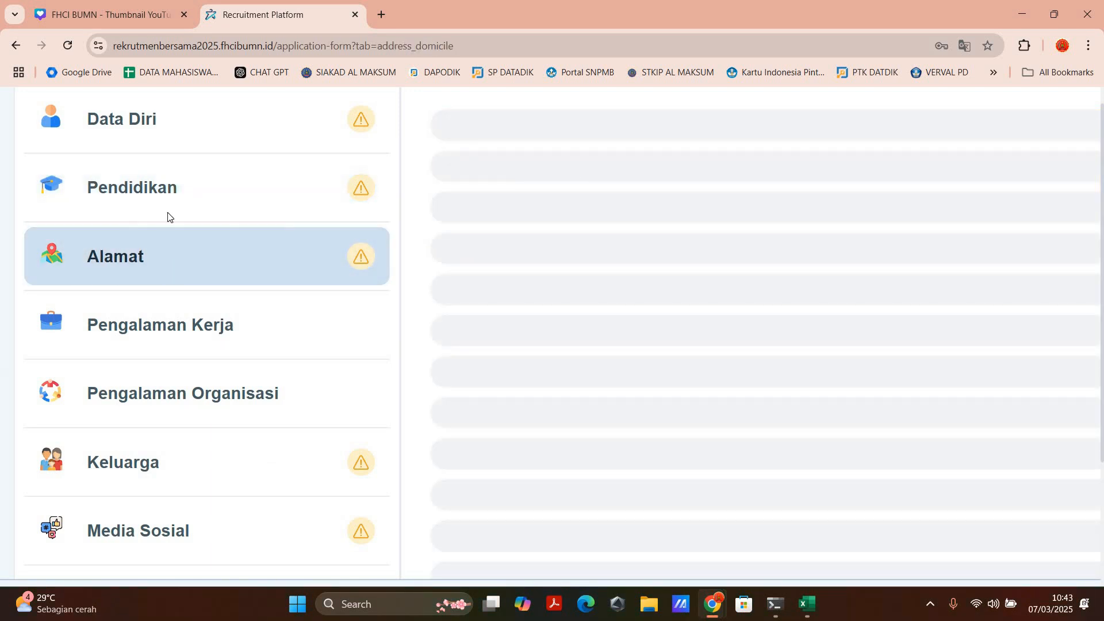
{"action": "scroll", "coordinate": [165, 189], "scroll_direction": "down", "scroll_amount": 2}
{"action": "left_click", "coordinate": [165, 189]}
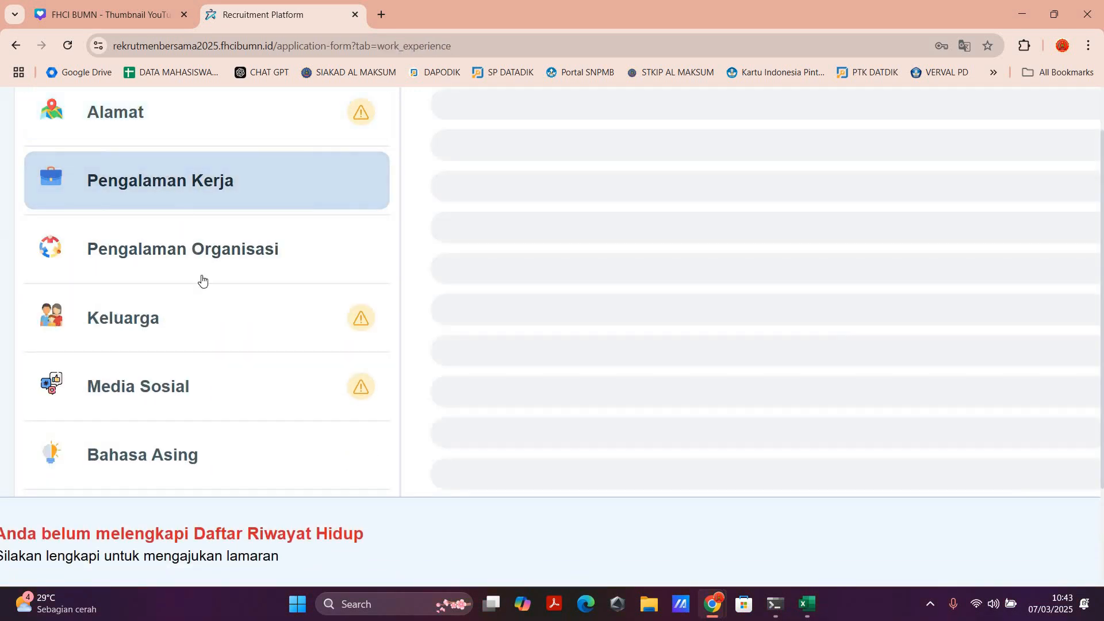
{"action": "scroll", "coordinate": [138, 374], "scroll_direction": "up", "scroll_amount": 2}
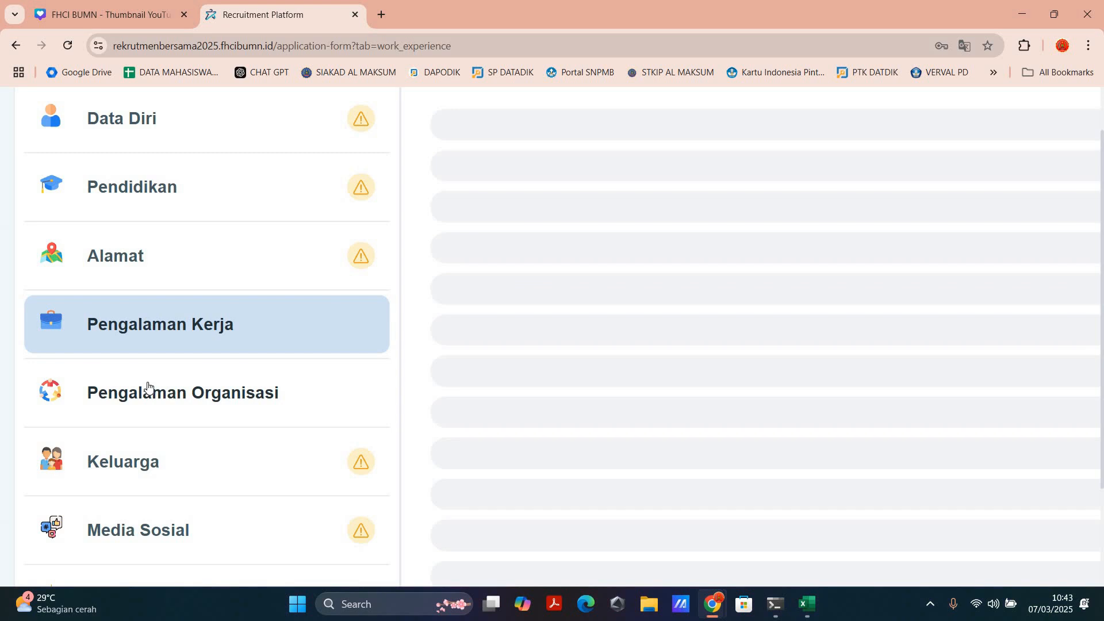
{"action": "left_click", "coordinate": [147, 386]}
Step: Look through the profile's Keluarga, Media Sosial, Bahasa Asing, Sertifikasi & Pelatihan, Prestasi and Dokumen Kelengkapan sections
{"action": "scroll", "coordinate": [150, 391], "scroll_direction": "down", "scroll_amount": 1}
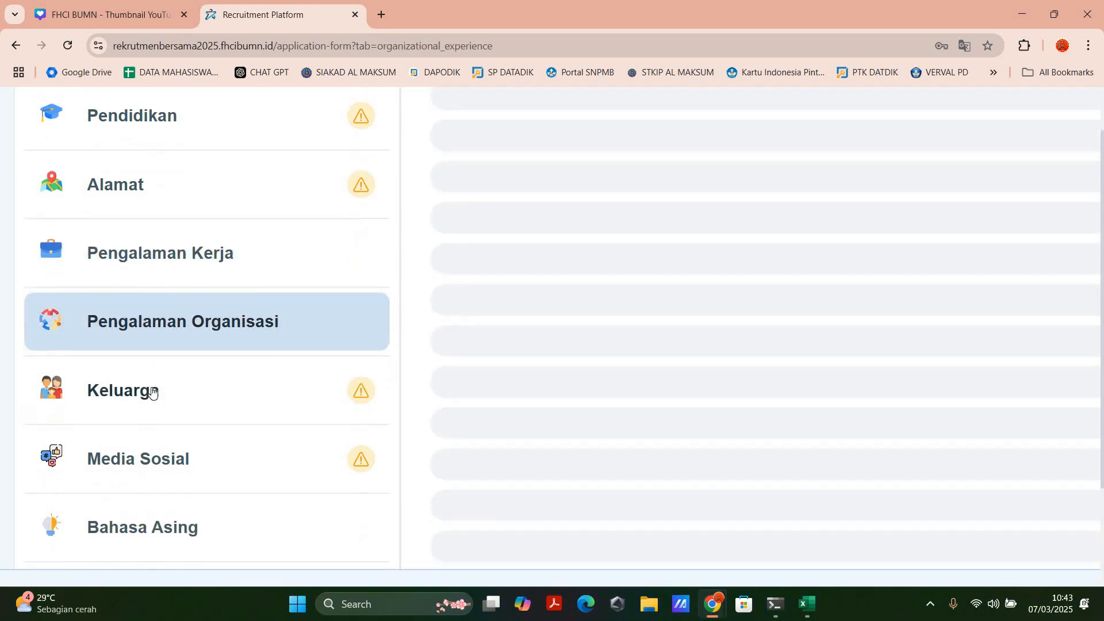
{"action": "left_click", "coordinate": [152, 391]}
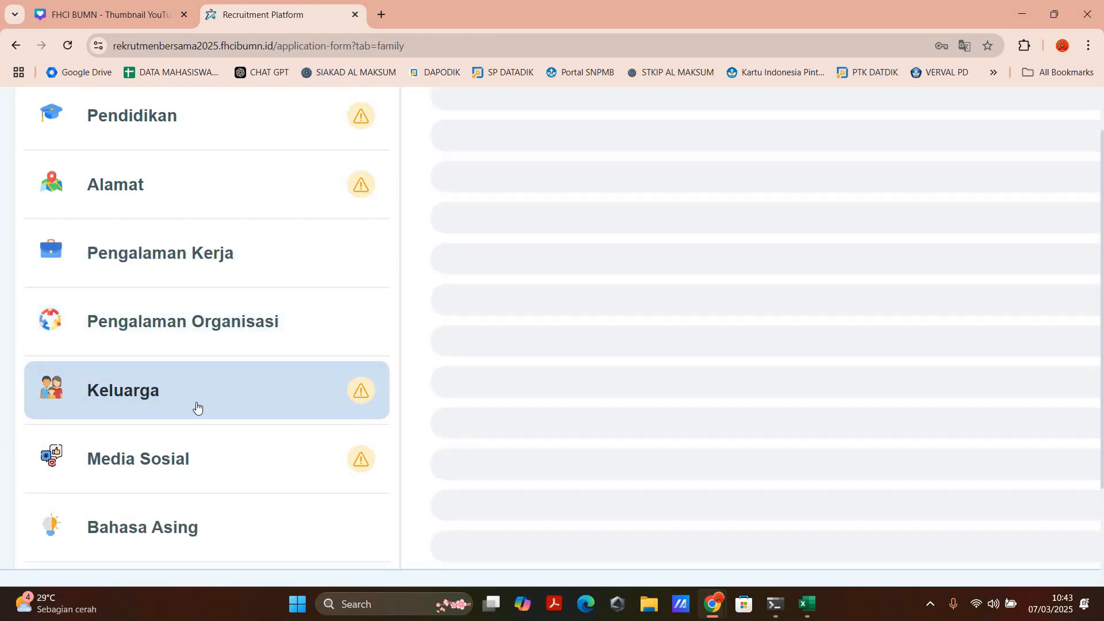
{"action": "scroll", "coordinate": [145, 393], "scroll_direction": "down", "scroll_amount": 1}
{"action": "left_click", "coordinate": [145, 391]}
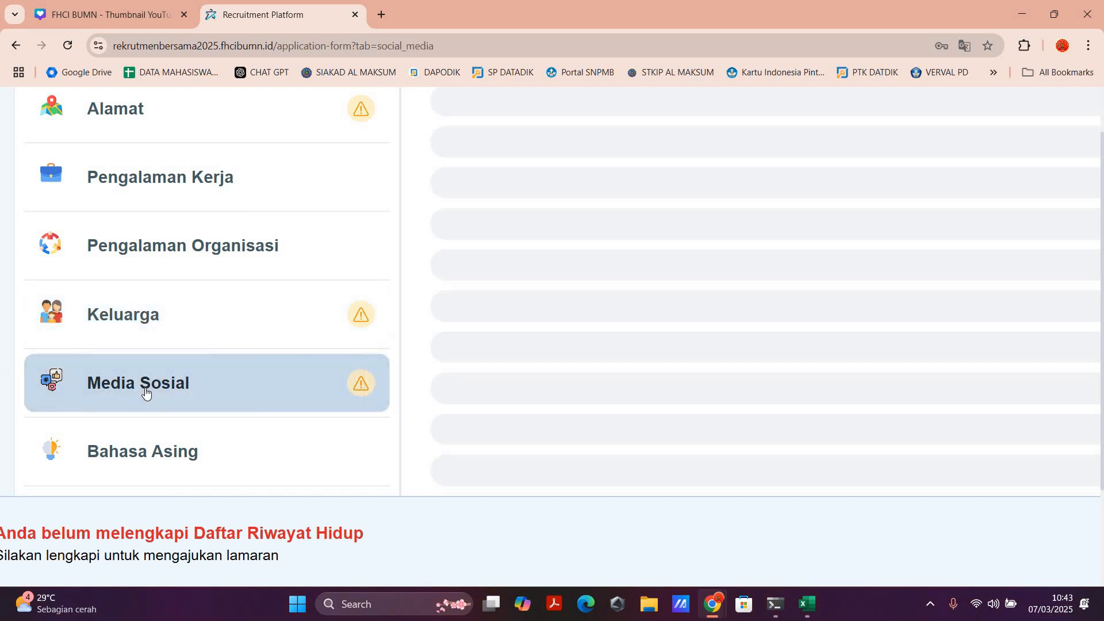
{"action": "scroll", "coordinate": [147, 318], "scroll_direction": "down", "scroll_amount": 2}
{"action": "left_click", "coordinate": [147, 318]}
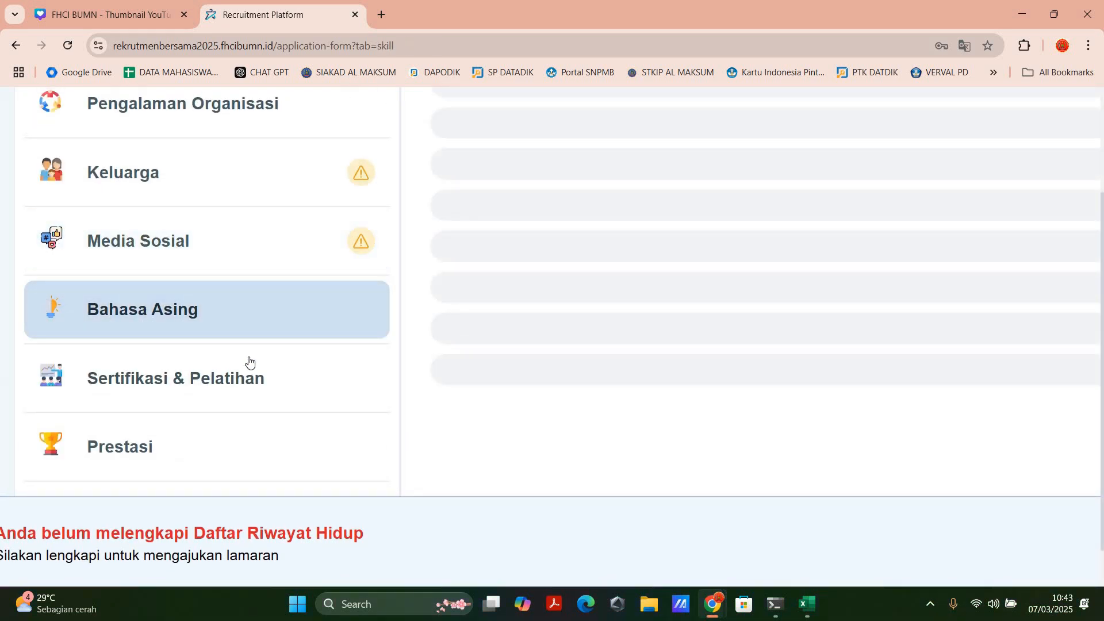
{"action": "left_click", "coordinate": [203, 385]}
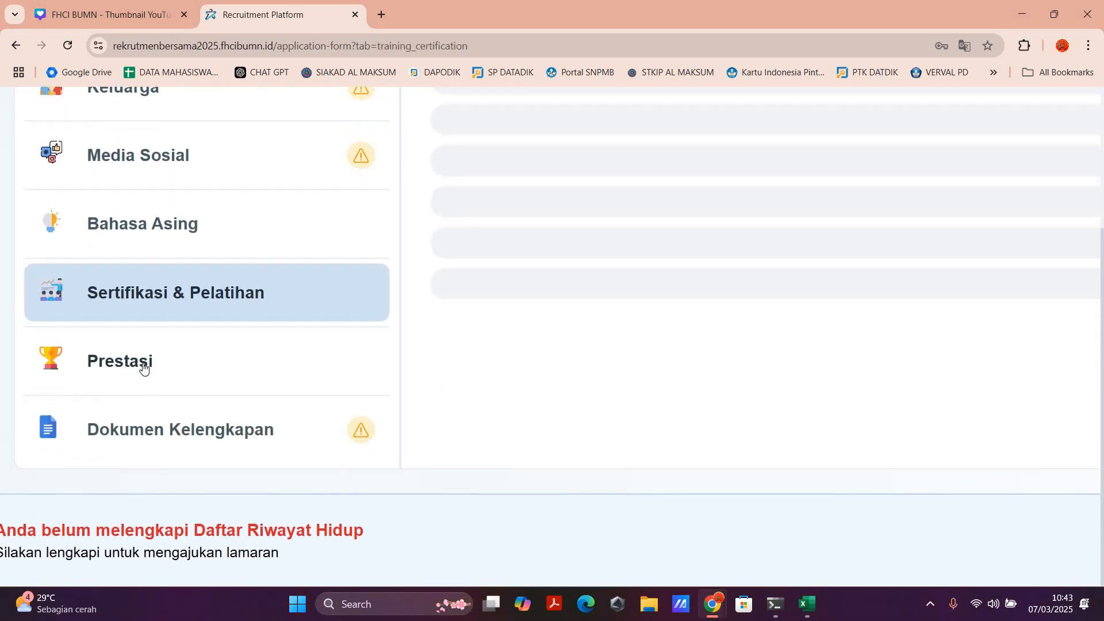
{"action": "left_click", "coordinate": [143, 369]}
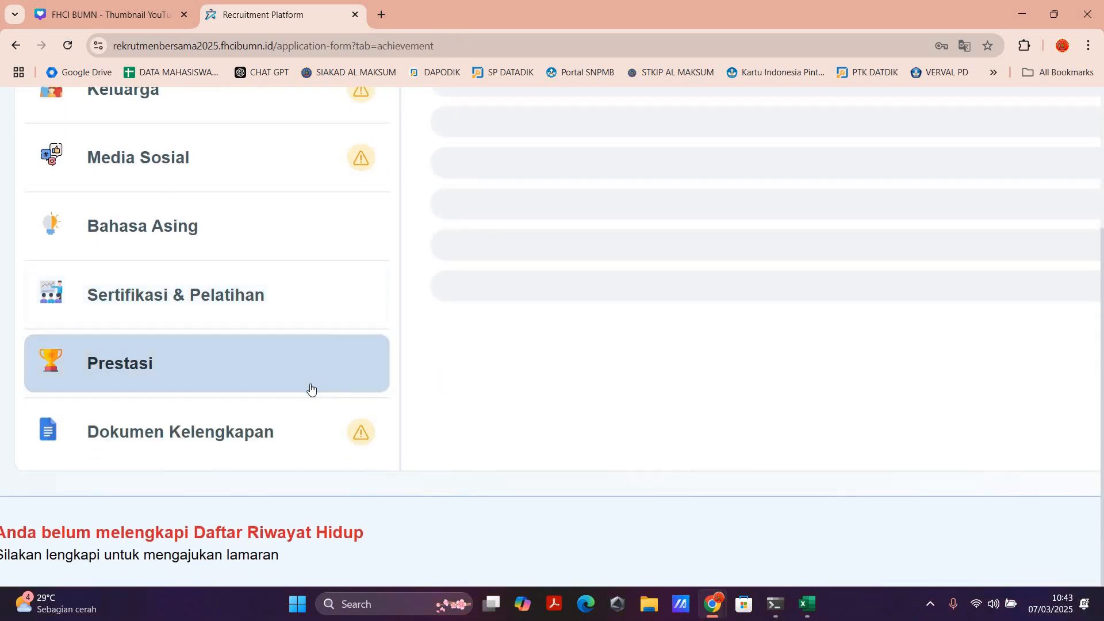
{"action": "left_click", "coordinate": [192, 431]}
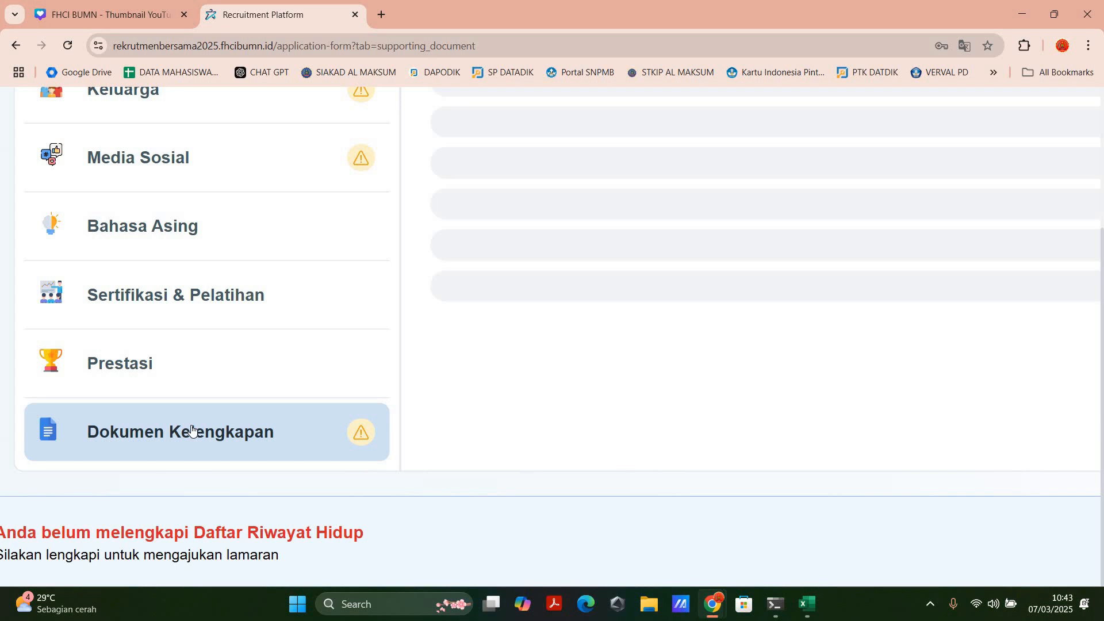
{"action": "scroll", "coordinate": [193, 431], "scroll_direction": "down", "scroll_amount": 5}
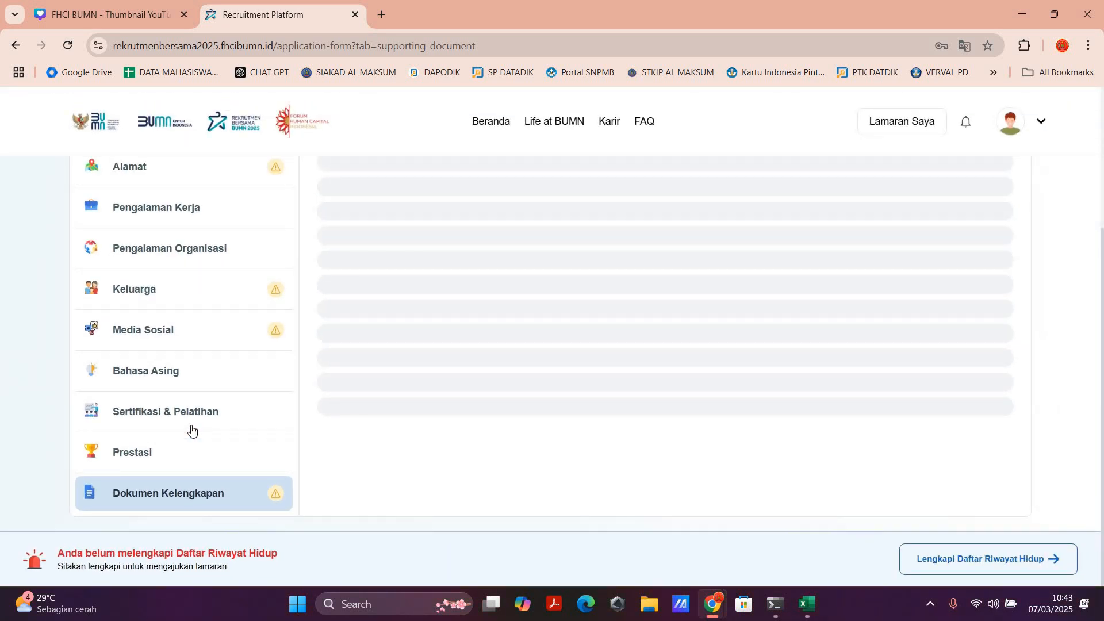
{"action": "scroll", "coordinate": [189, 418], "scroll_direction": "up", "scroll_amount": 4}
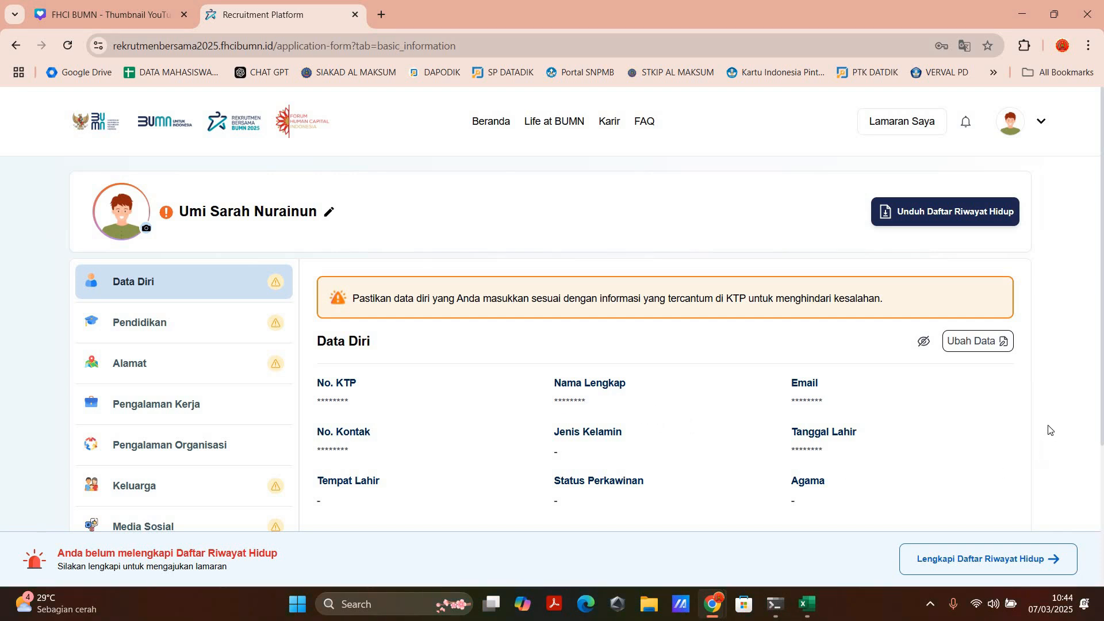
Step: Complete Data Diri with gender Perempuan, birthplace Sleman, marital status Menikah and religion Islam, and save it
{"action": "left_click", "coordinate": [1002, 348]}
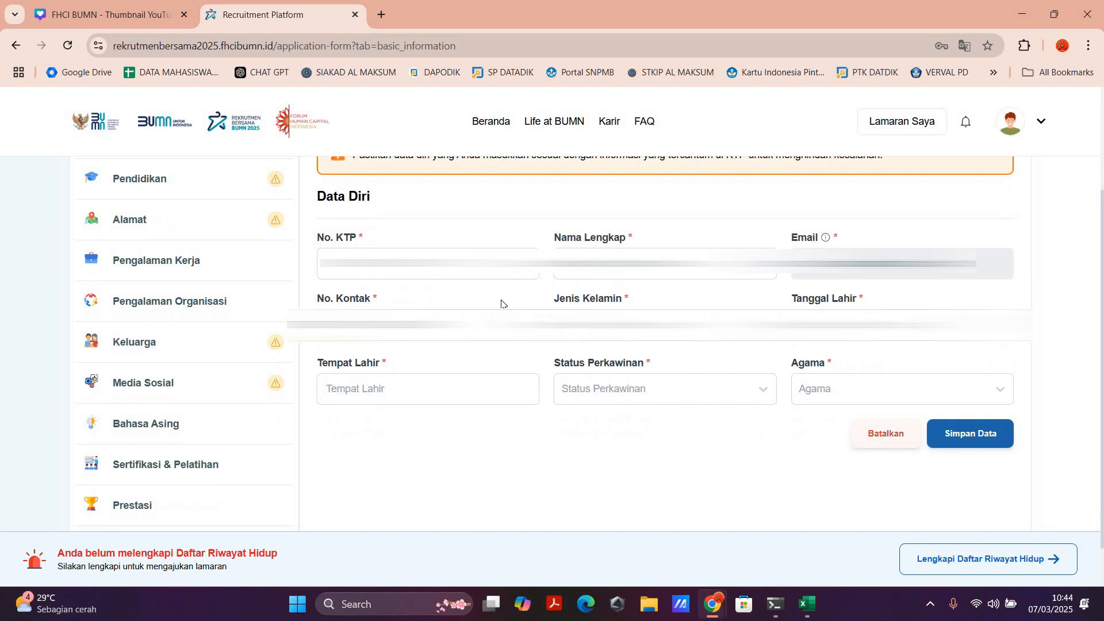
{"action": "left_click", "coordinate": [462, 274]}
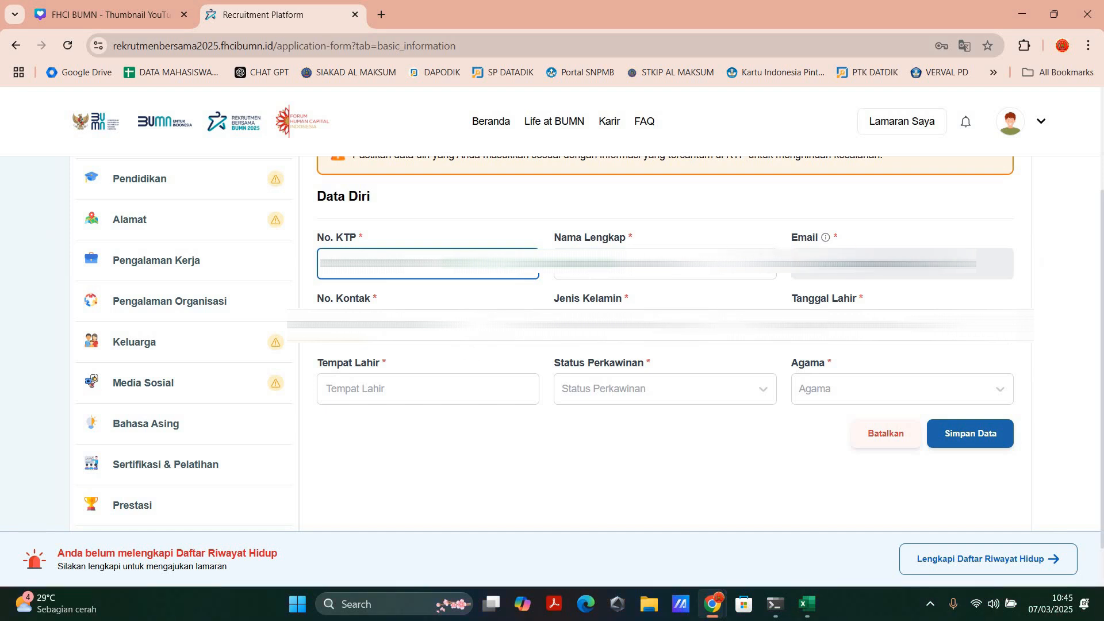
{"action": "left_click", "coordinate": [581, 325]}
{"action": "left_click", "coordinate": [592, 387]}
{"action": "left_click", "coordinate": [477, 379]}
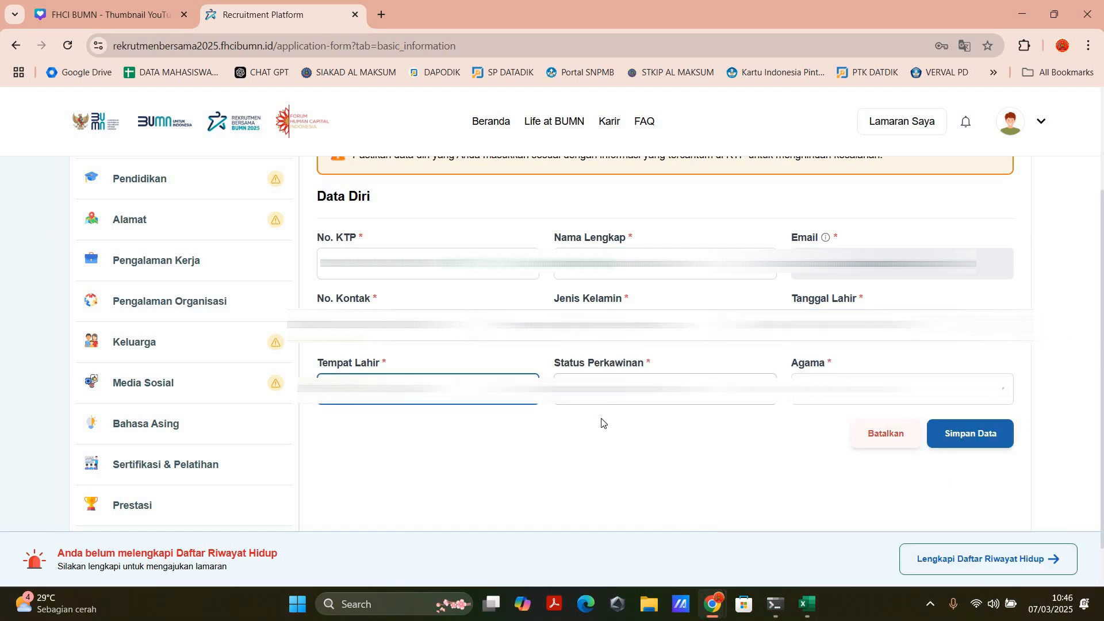
{"action": "left_click", "coordinate": [601, 391]}
{"action": "left_click", "coordinate": [589, 504]}
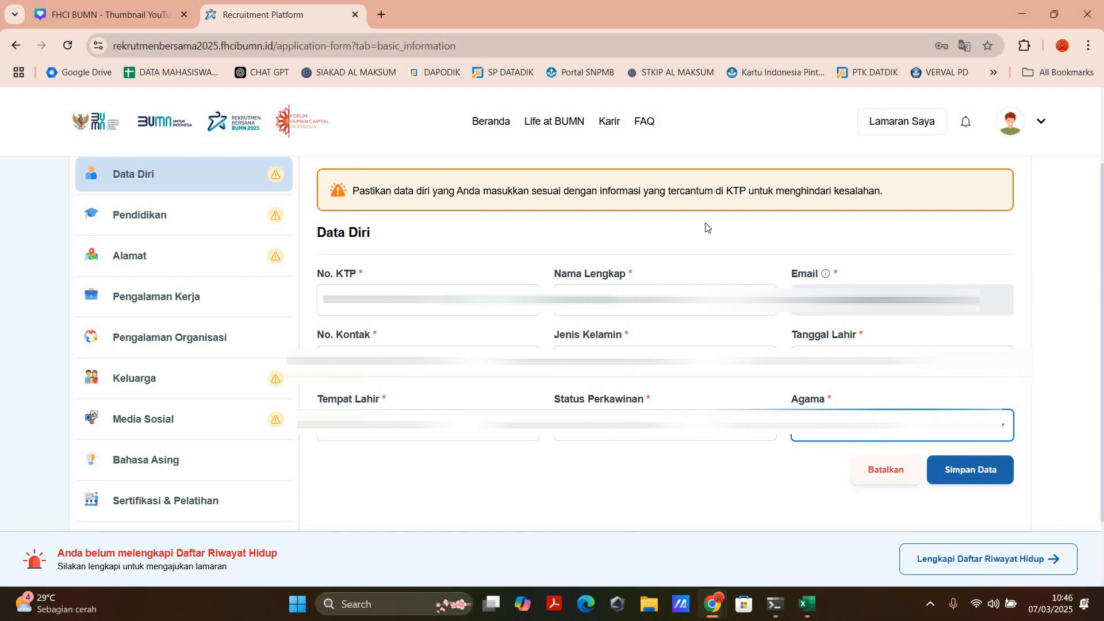
{"action": "left_click", "coordinate": [969, 469]}
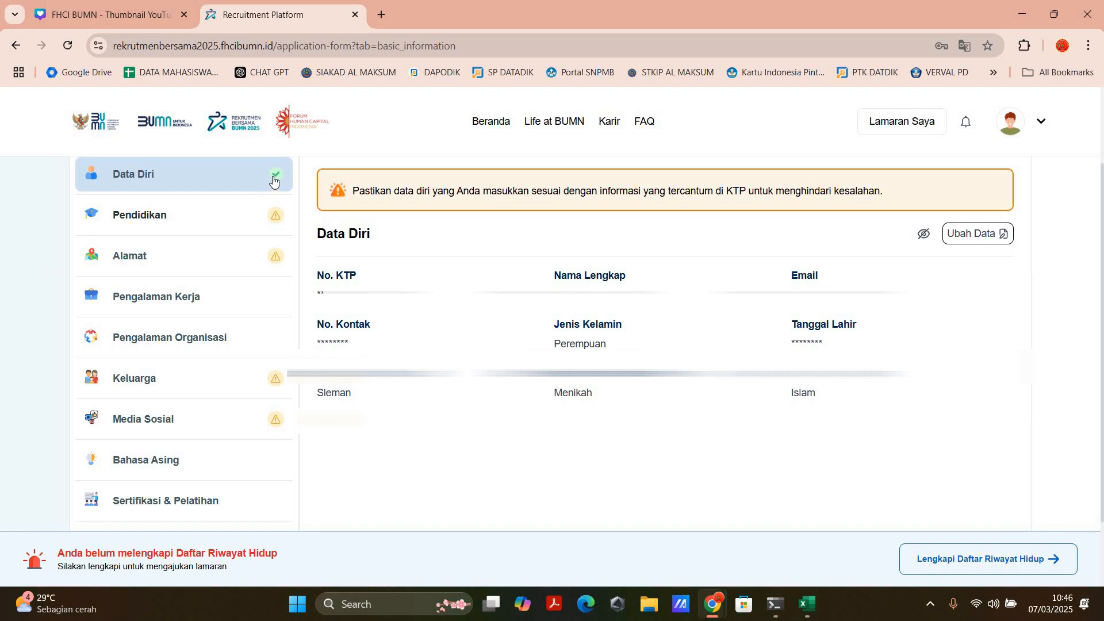
Step: Check the completion mark on Data Diri and start a new education entry in the Pendidikan section
{"action": "scroll", "coordinate": [274, 181], "scroll_direction": "up", "scroll_amount": 3}
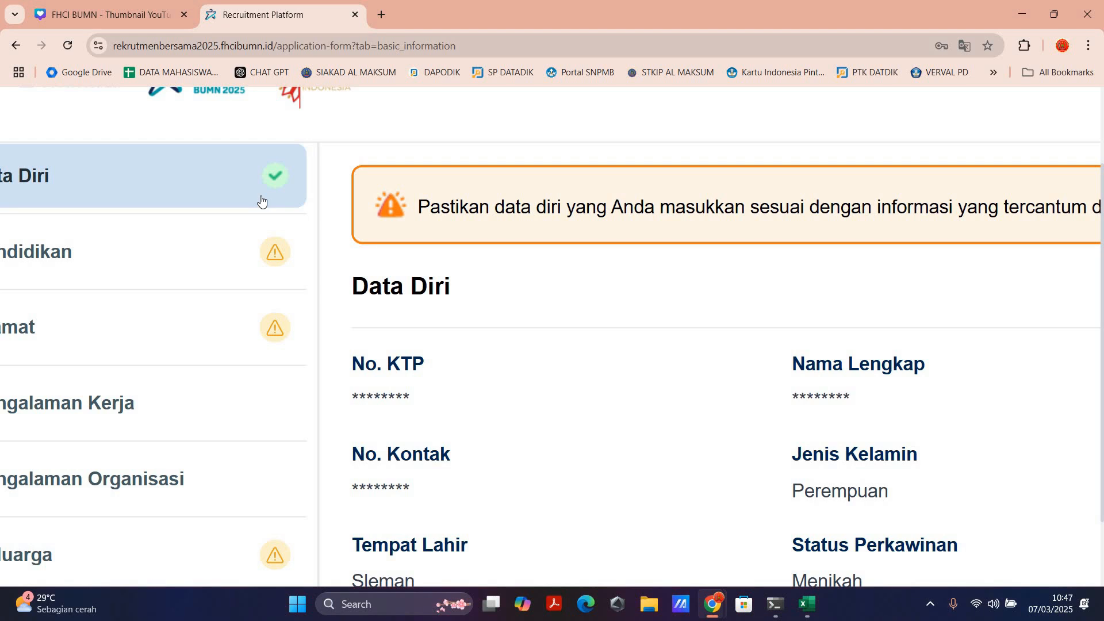
{"action": "scroll", "coordinate": [260, 199], "scroll_direction": "down", "scroll_amount": 3}
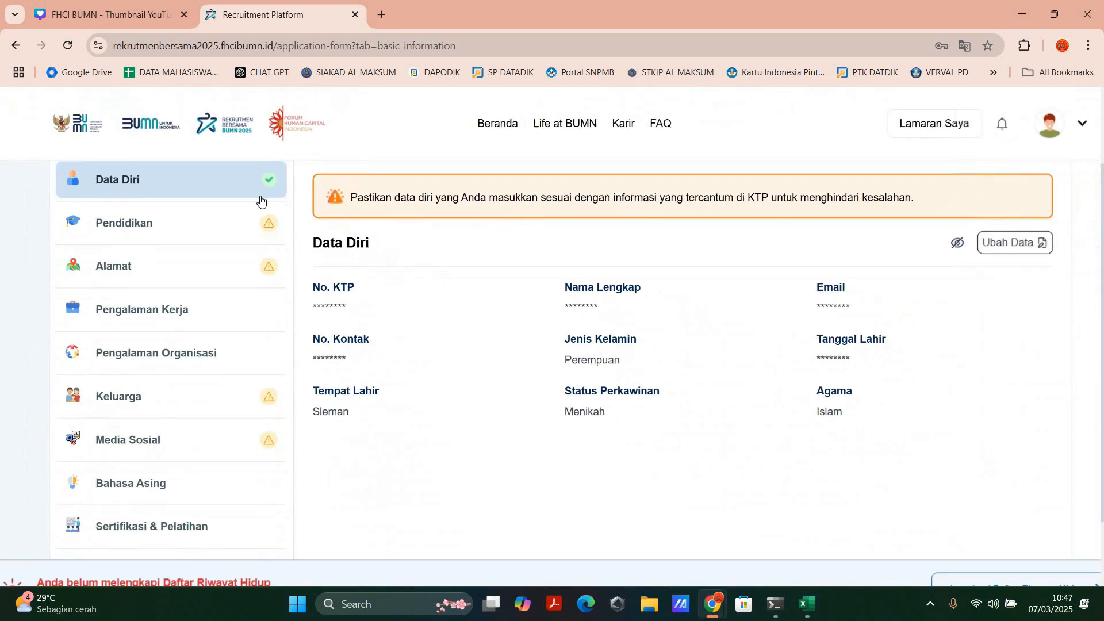
{"action": "left_click", "coordinate": [276, 210]}
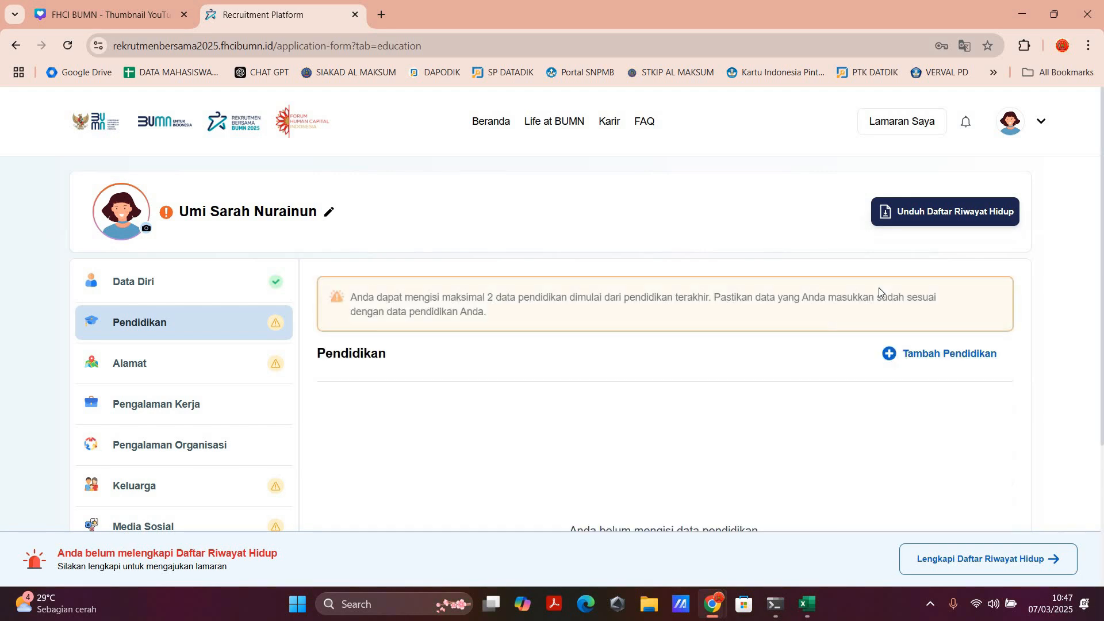
{"action": "scroll", "coordinate": [895, 211], "scroll_direction": "down", "scroll_amount": 2}
{"action": "left_click", "coordinate": [898, 211]}
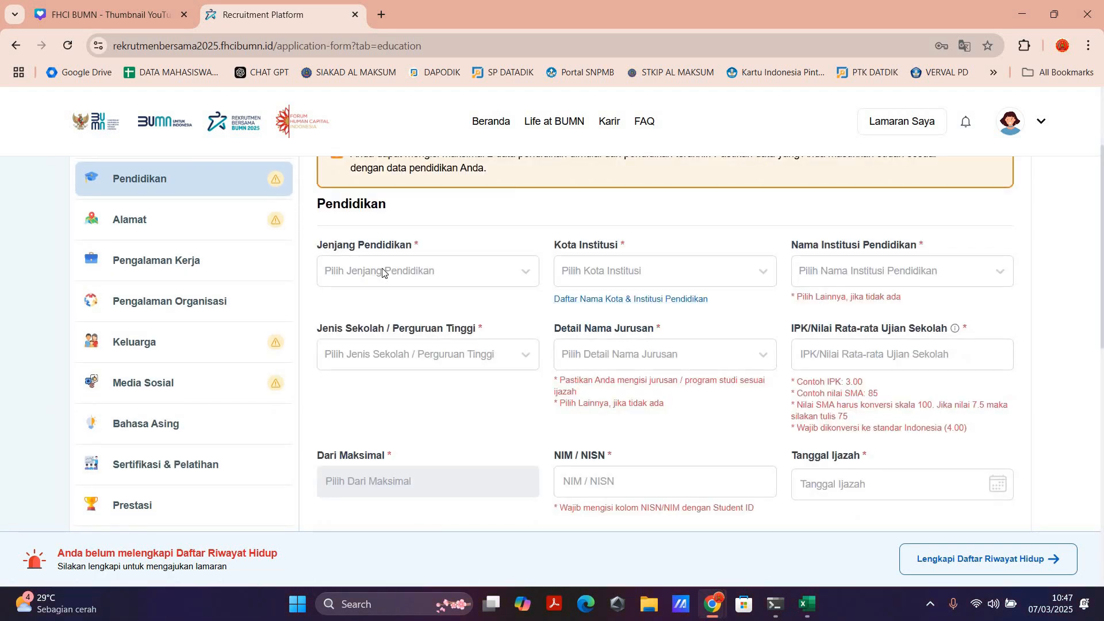
Step: Set the education level to S1-Perguruan Tinggi and the institution's city to Kota Medan
{"action": "left_click", "coordinate": [383, 272]}
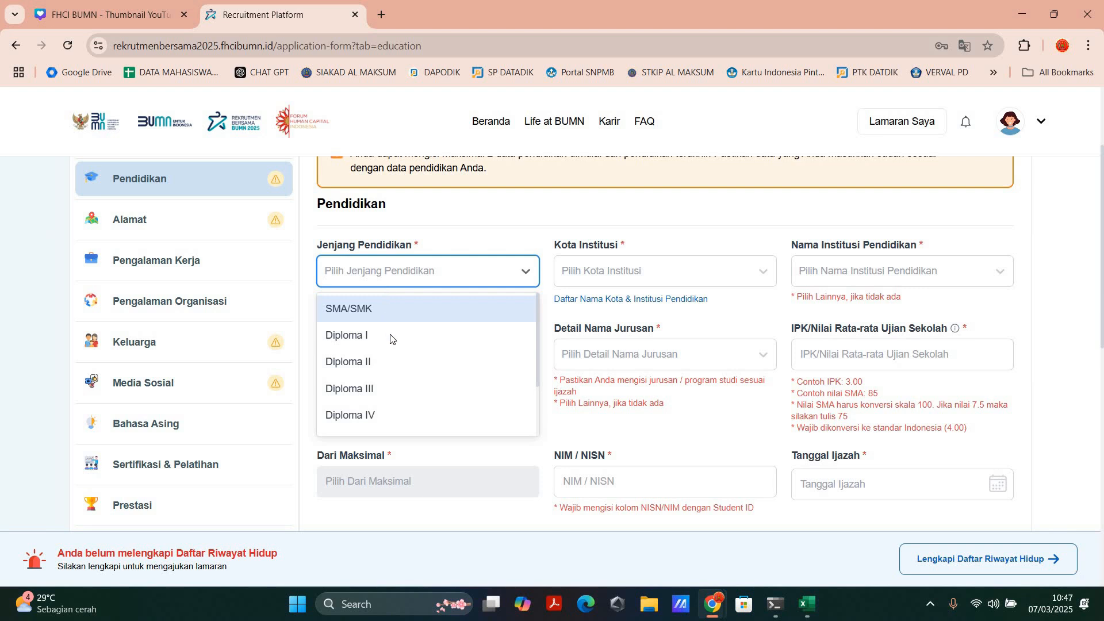
{"action": "scroll", "coordinate": [403, 373], "scroll_direction": "down", "scroll_amount": 2}
{"action": "left_click", "coordinate": [402, 370]}
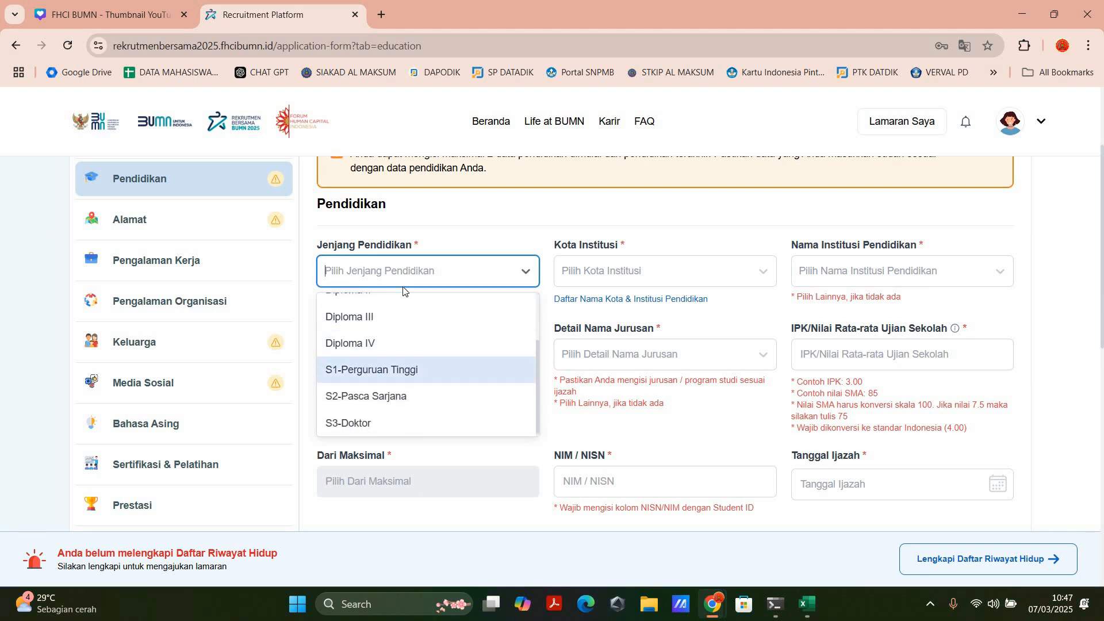
{"action": "left_click", "coordinate": [635, 271]}
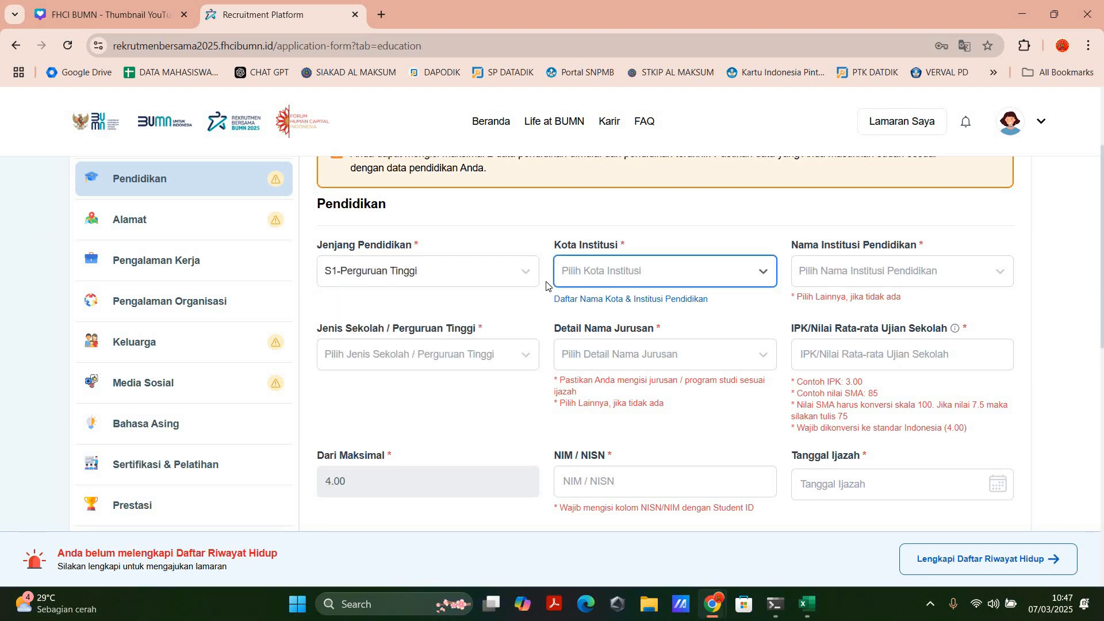
{"action": "left_click", "coordinate": [588, 278]}
{"action": "type", "text": "MED"}
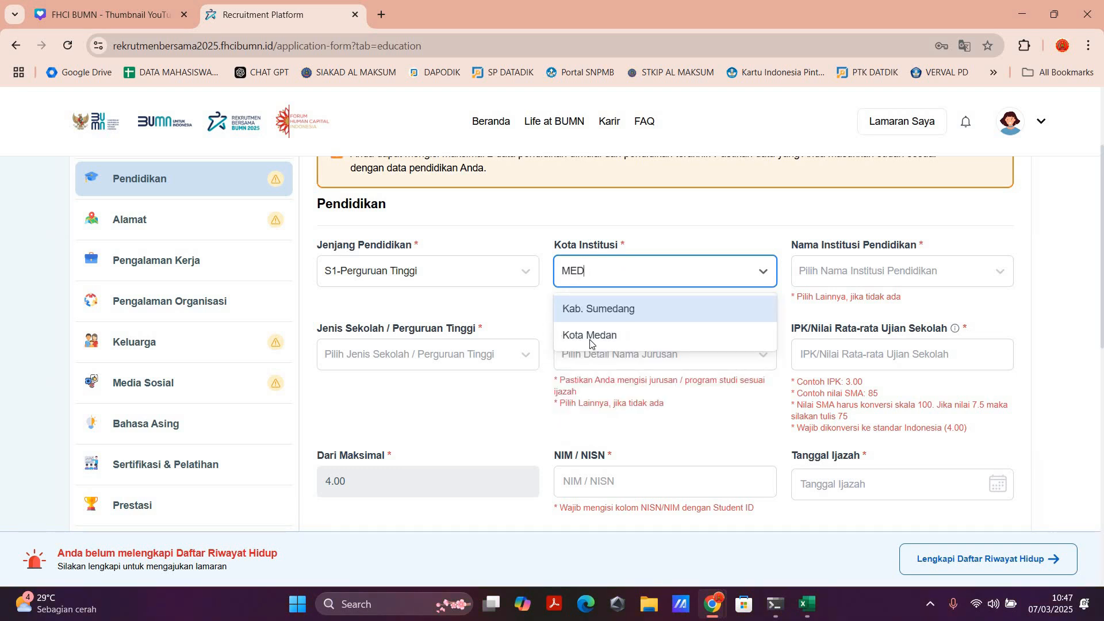
{"action": "key", "text": "Return"}
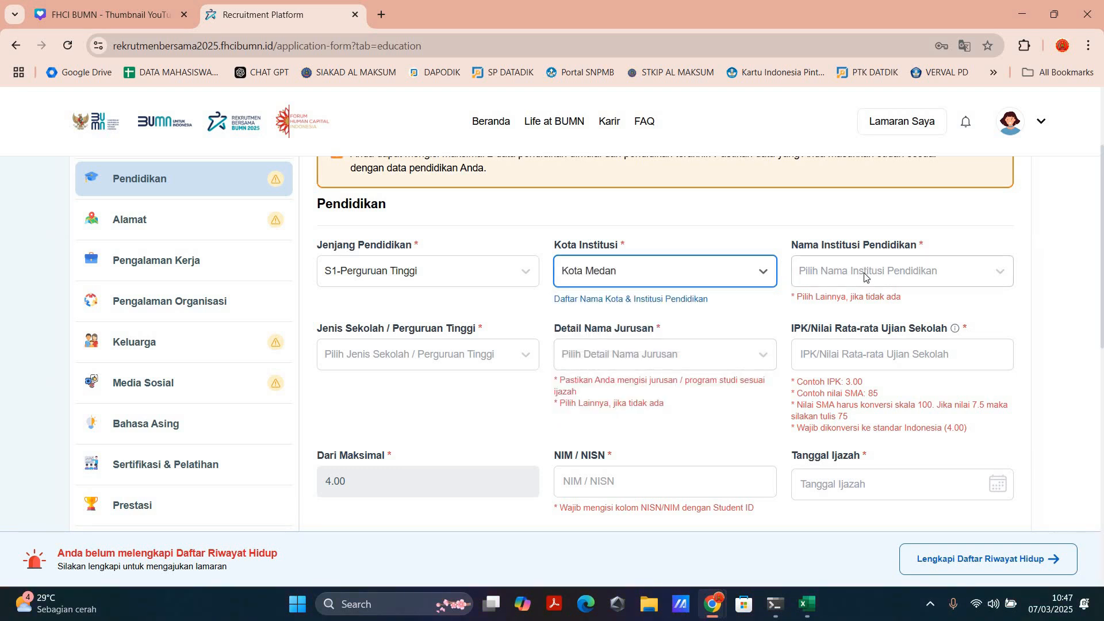
Step: Choose Universitas Islam Negeri Sumatera Utara Medan as the institution, with type Negeri and Matematika as the major
{"action": "left_click", "coordinate": [864, 277]}
{"action": "type", "text": "ISLAM"}
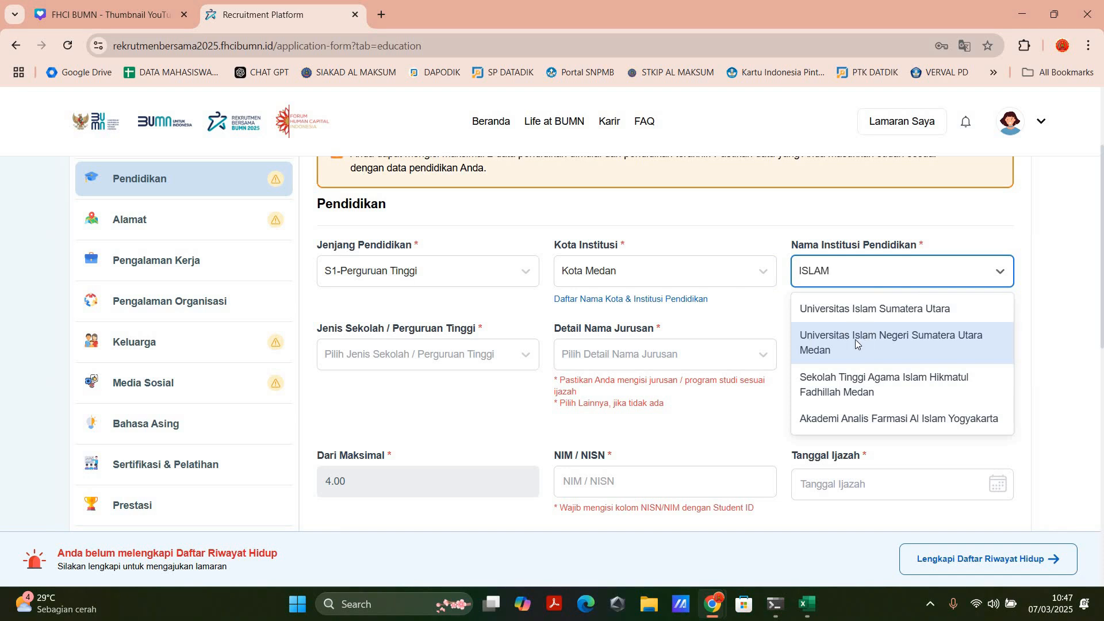
{"action": "key", "text": "Return"}
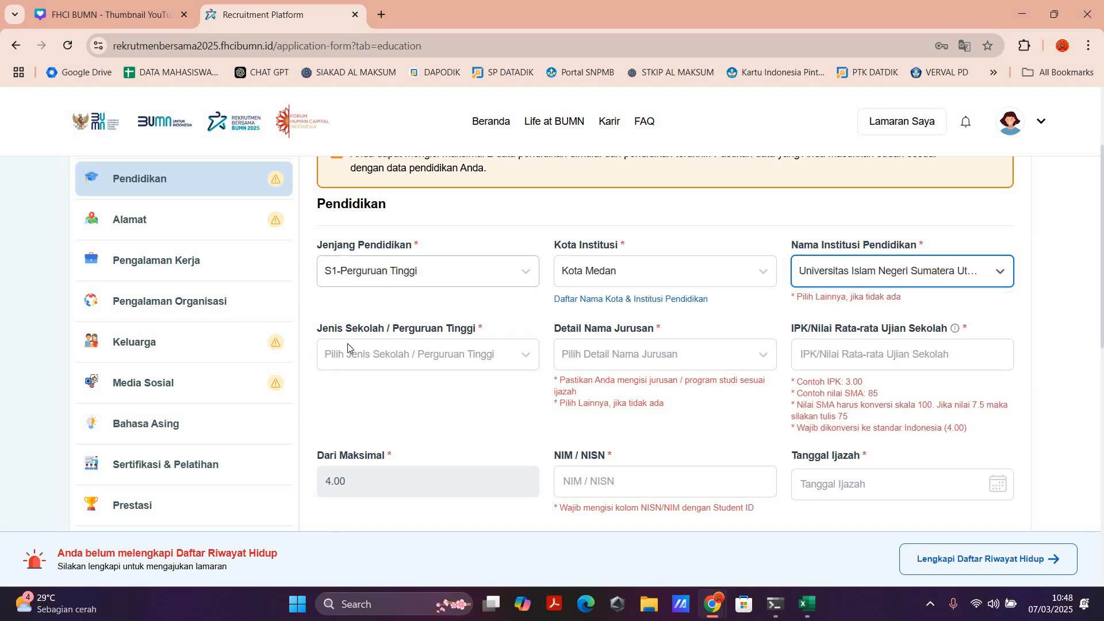
{"action": "left_click", "coordinate": [403, 360]}
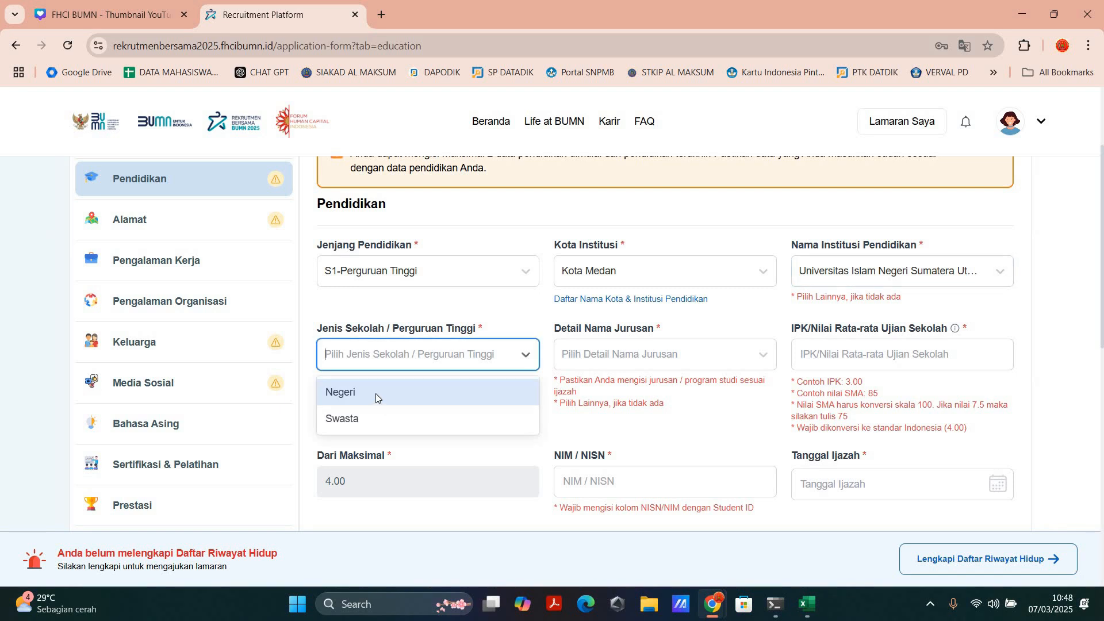
{"action": "left_click", "coordinate": [375, 394]}
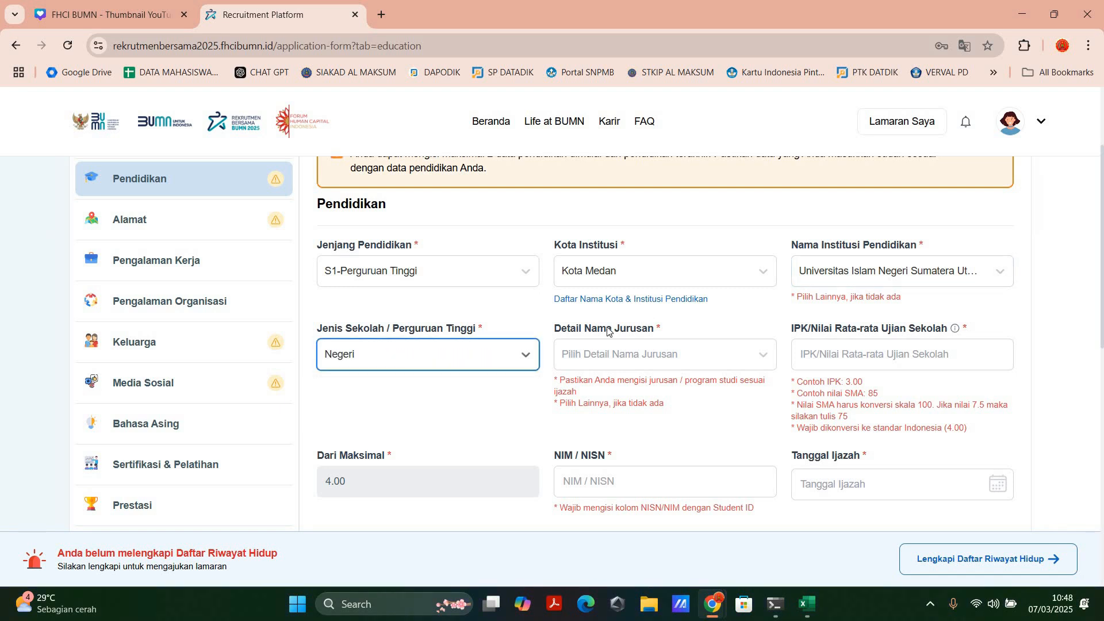
{"action": "left_click", "coordinate": [630, 357]}
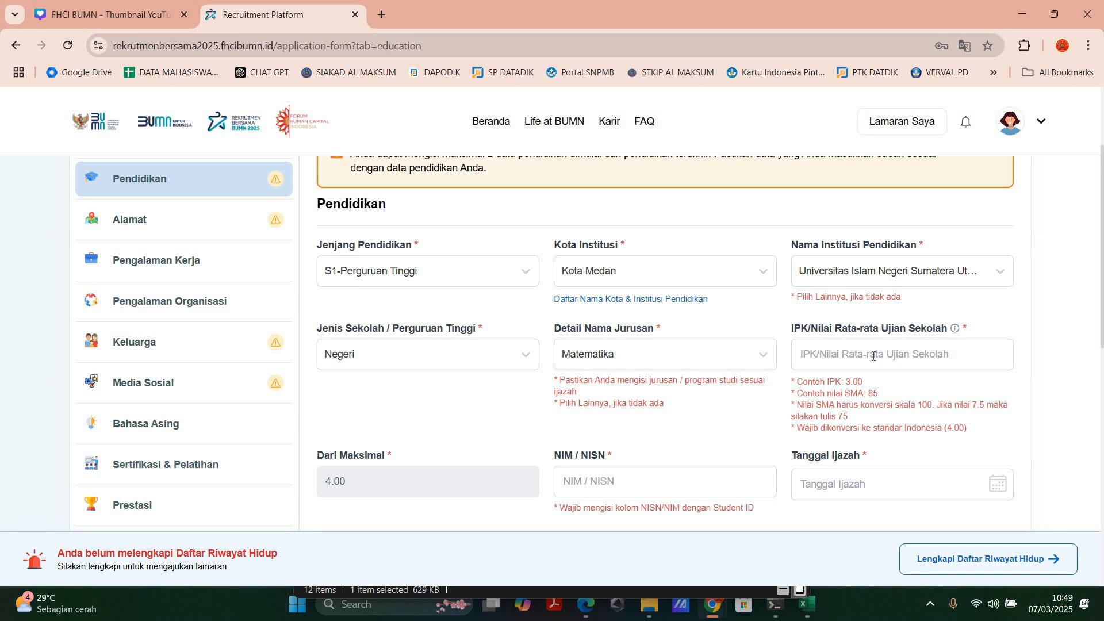
Step: Enter 3.5 as the IPK and fill in the NIM / NISN field with the student number
{"action": "left_click", "coordinate": [873, 356]}
{"action": "type", "text": "3.5"}
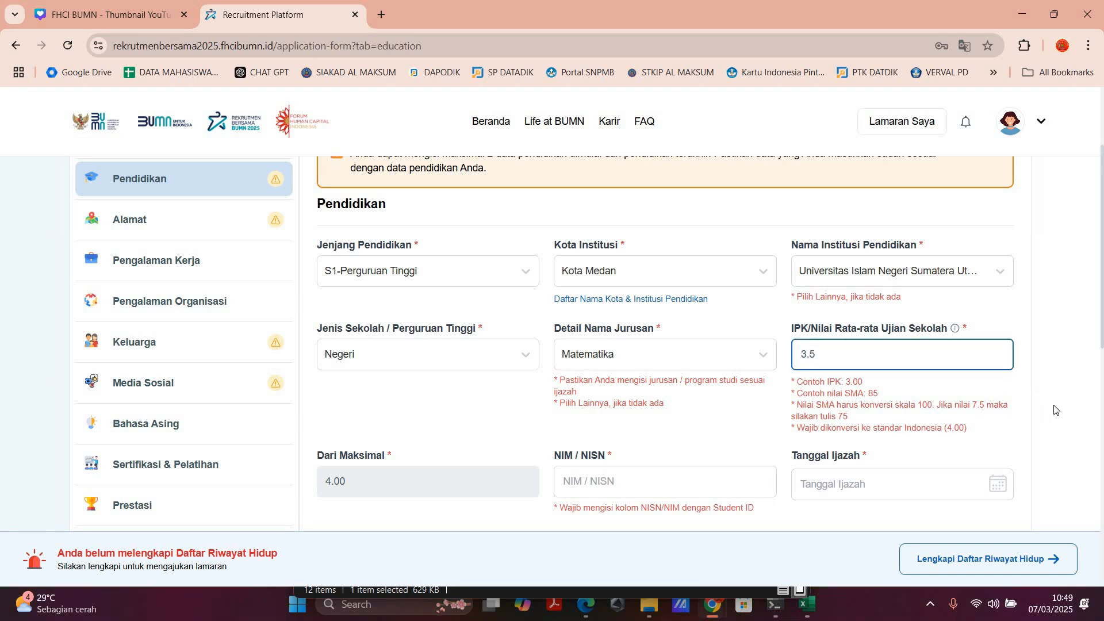
{"action": "left_click", "coordinate": [492, 487]}
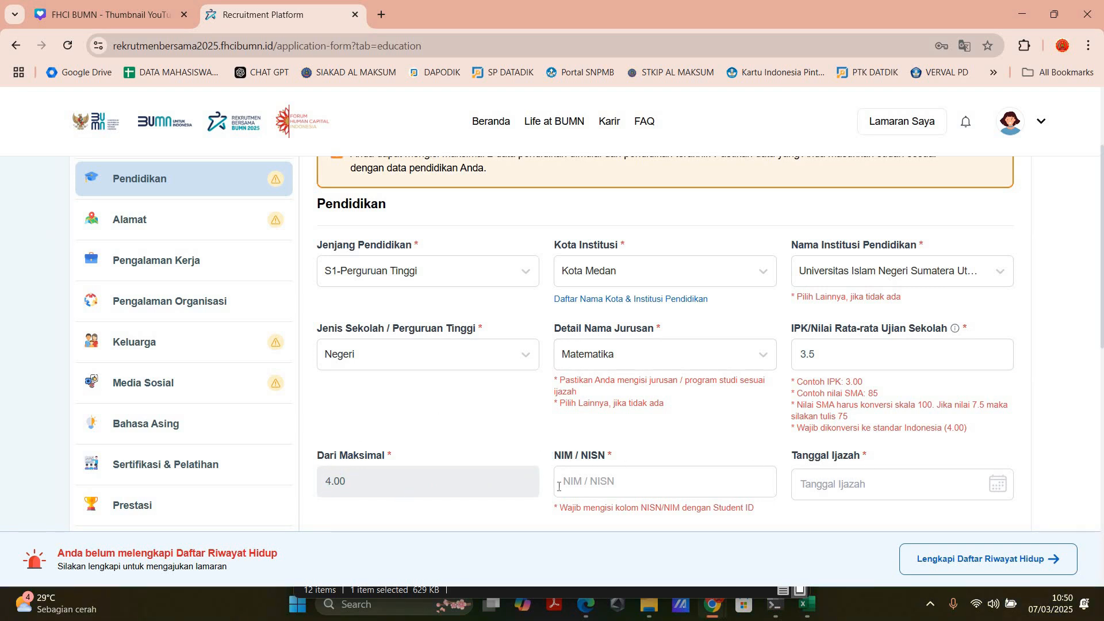
{"action": "left_click", "coordinate": [600, 484]}
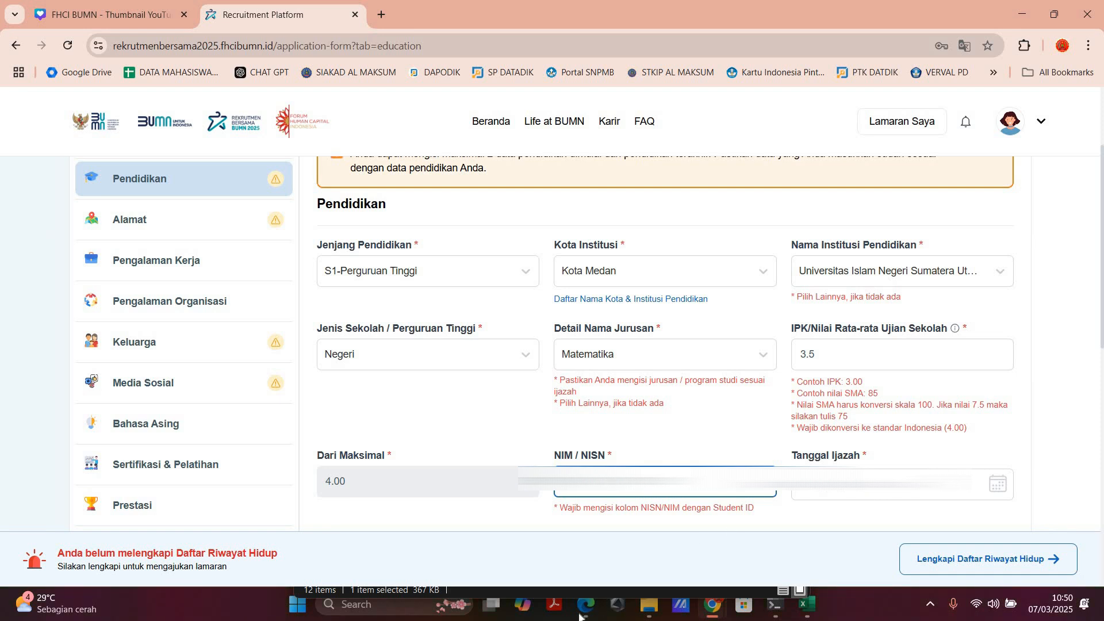
Step: Set the graduation status to Lulus and choose Ijazah as the Ijazah/SKL document type
{"action": "scroll", "coordinate": [365, 354], "scroll_direction": "down", "scroll_amount": 2}
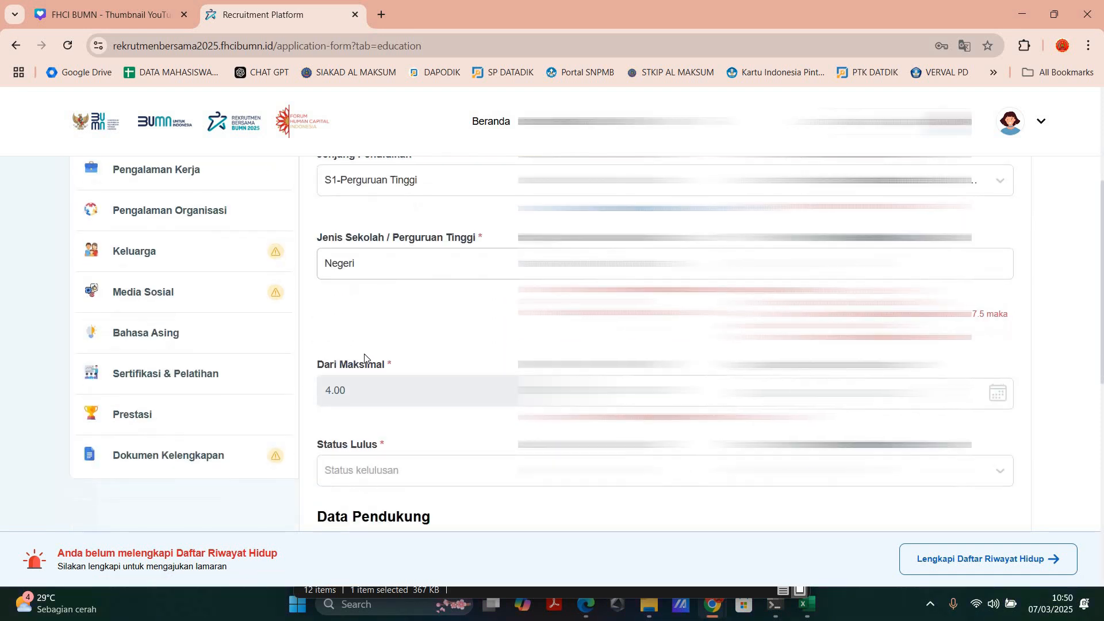
{"action": "scroll", "coordinate": [364, 354], "scroll_direction": "down", "scroll_amount": 2}
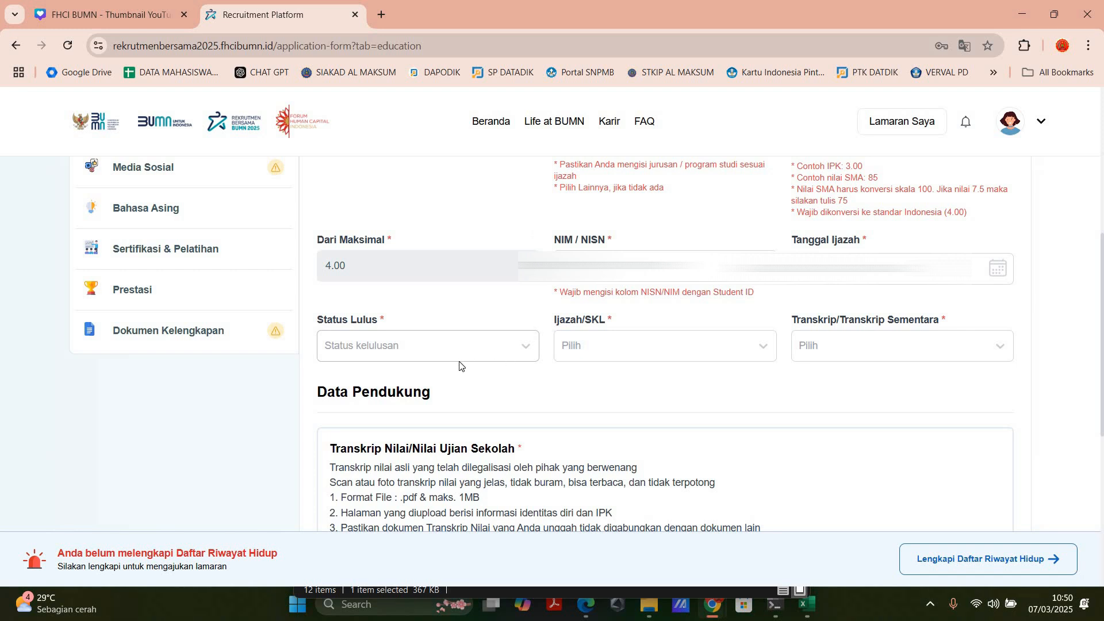
{"action": "left_click", "coordinate": [426, 347]}
{"action": "key", "text": "Down"}
{"action": "key", "text": "Return"}
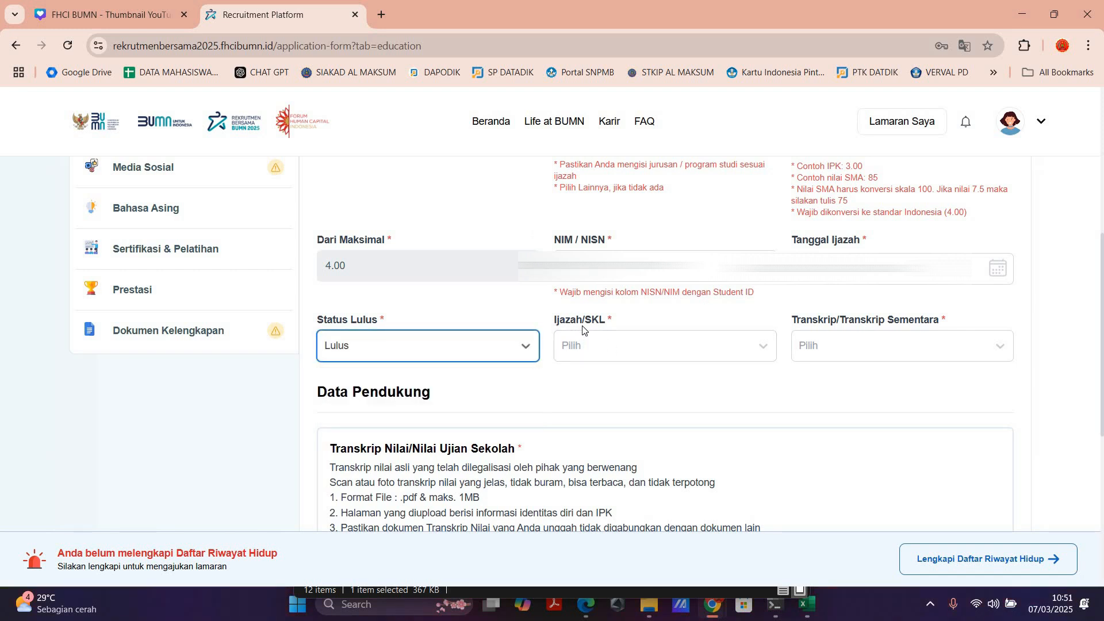
{"action": "left_click", "coordinate": [594, 351]}
{"action": "left_click", "coordinate": [592, 385]}
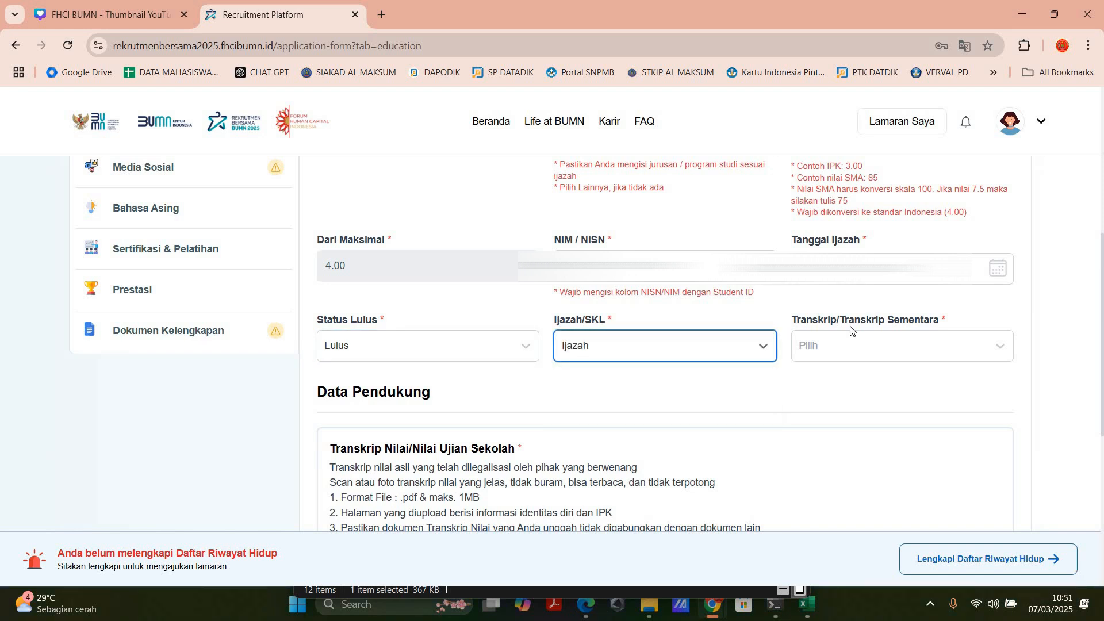
Step: Set Transkrip/Transkrip Sementara to Asli and check the upload requirements for Transkrip Nilai/Nilai Ujian Sekolah
{"action": "left_click", "coordinate": [829, 356]}
{"action": "left_click", "coordinate": [824, 383]}
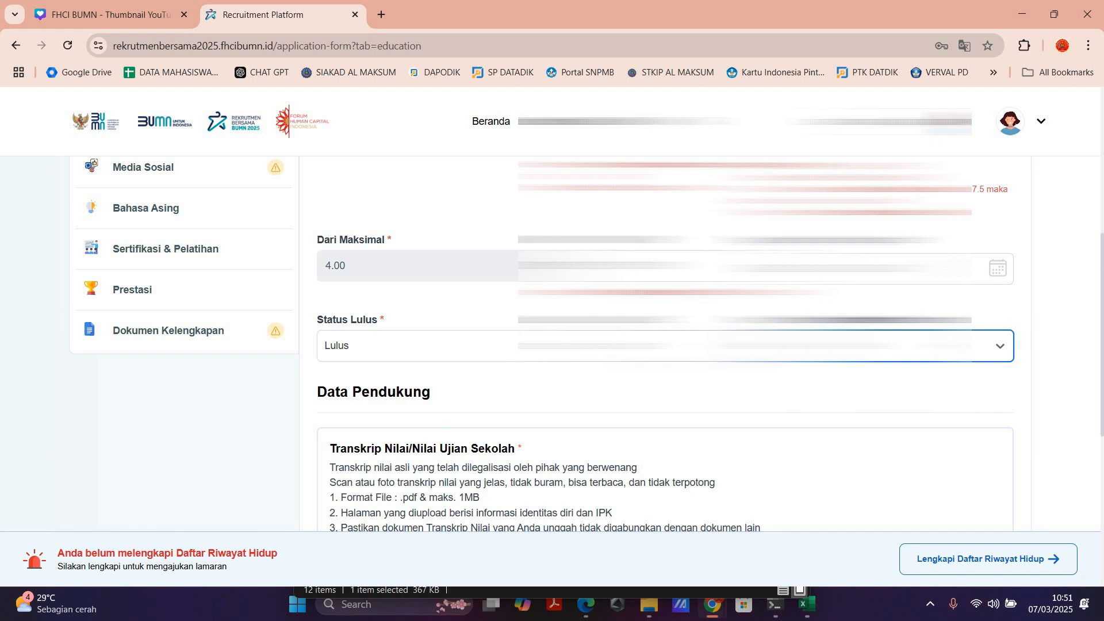
{"action": "scroll", "coordinate": [390, 277], "scroll_direction": "down", "scroll_amount": 4}
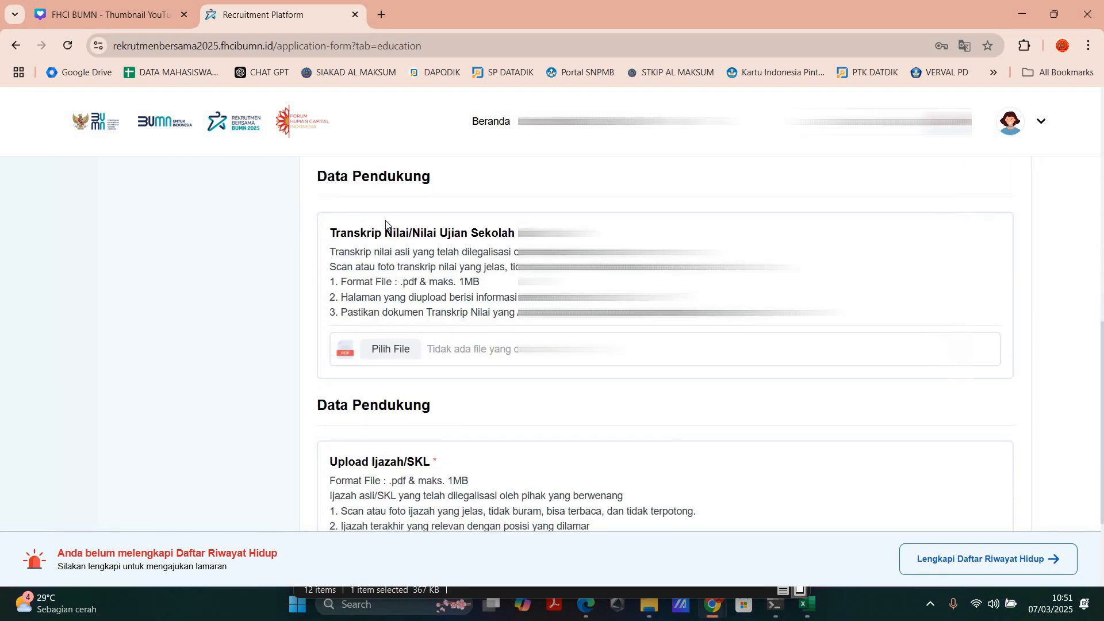
{"action": "left_click_drag", "start_coordinate": [333, 239], "coordinate": [410, 232]}
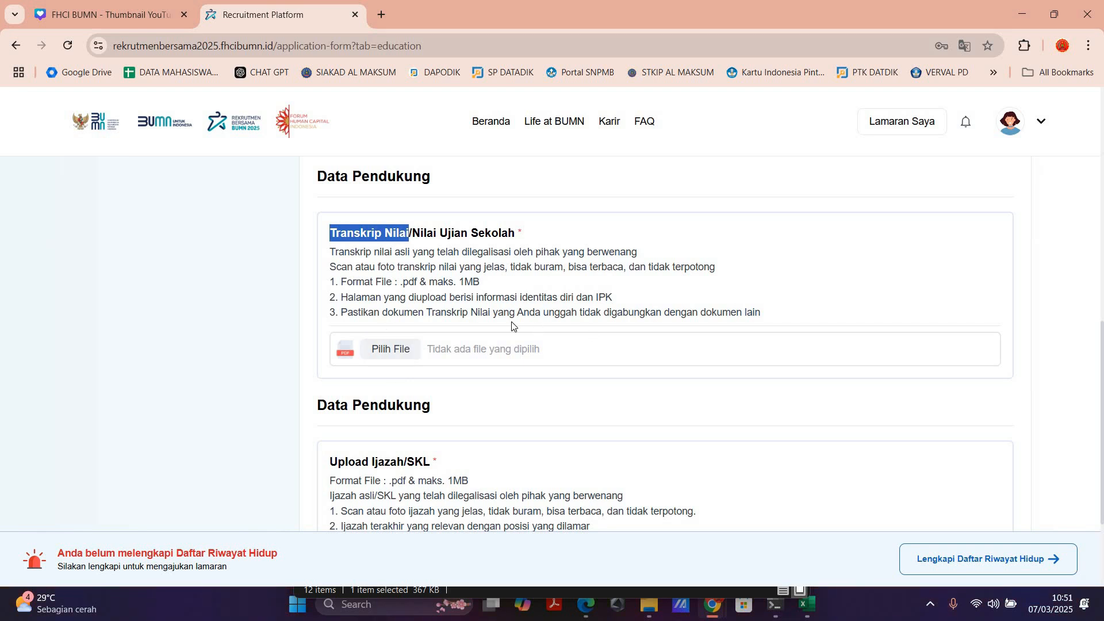
{"action": "scroll", "coordinate": [511, 326], "scroll_direction": "up", "scroll_amount": 6}
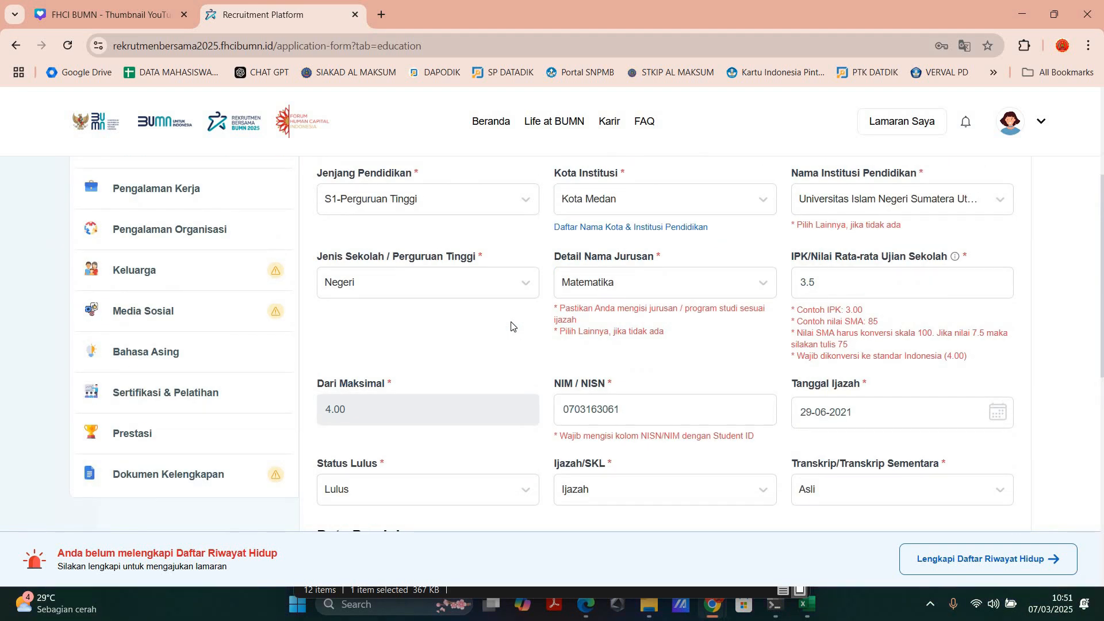
{"action": "scroll", "coordinate": [512, 326], "scroll_direction": "down", "scroll_amount": 7}
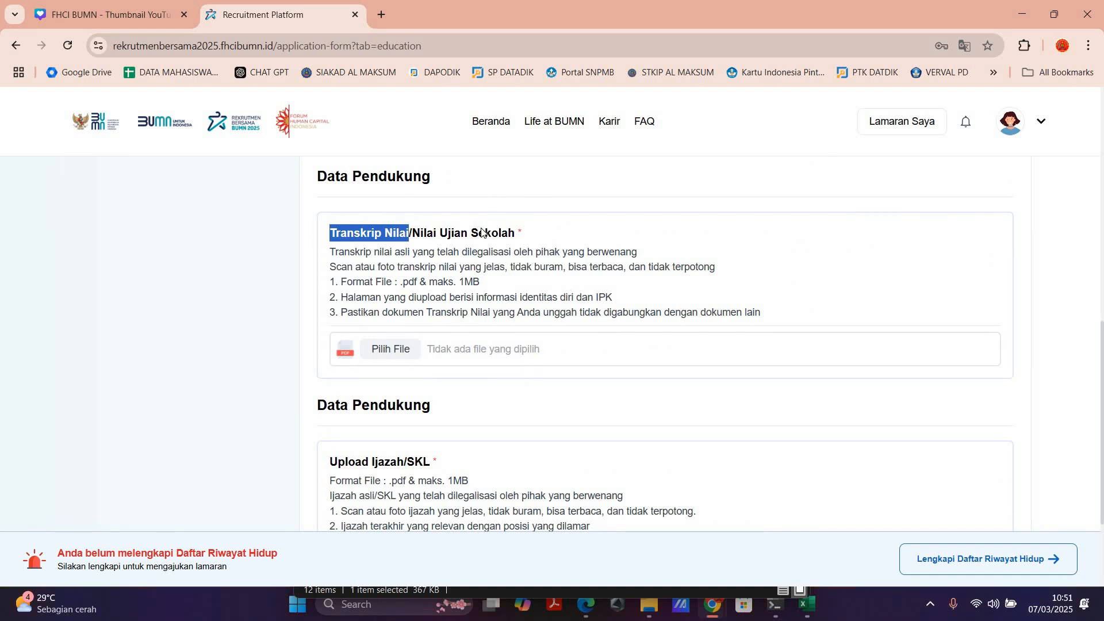
Step: Upload SCAN TRANSKIP NILAI.pdf from the CPNS 2024 folder as the Transkrip Nilai/Nilai Ujian Sekolah document
{"action": "left_click", "coordinate": [388, 351]}
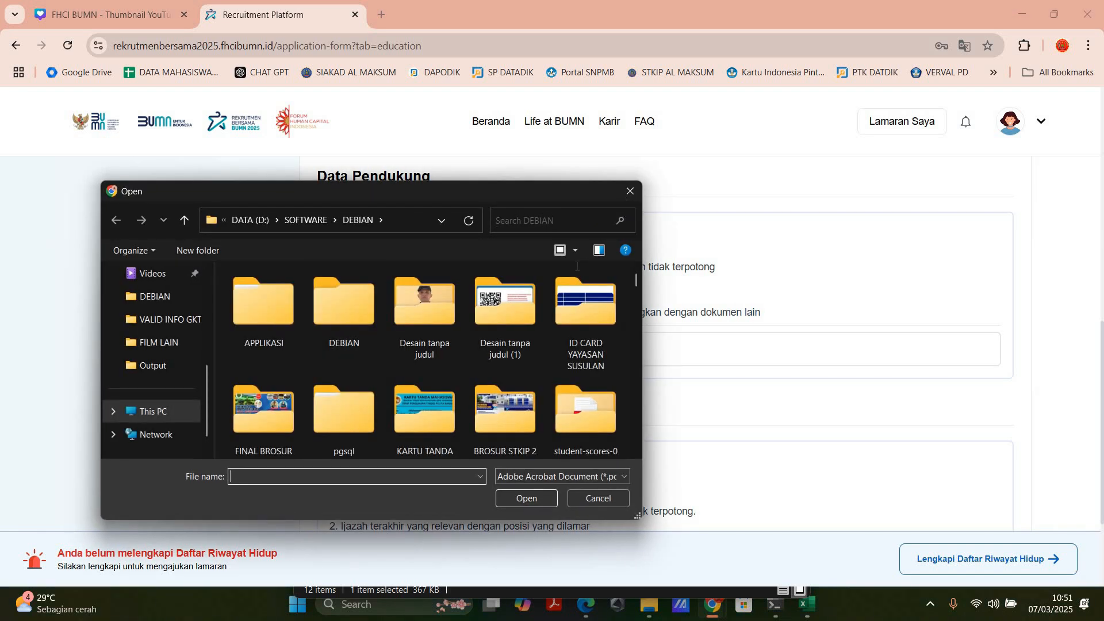
{"action": "left_click", "coordinate": [631, 191]}
{"action": "left_click", "coordinate": [384, 350]}
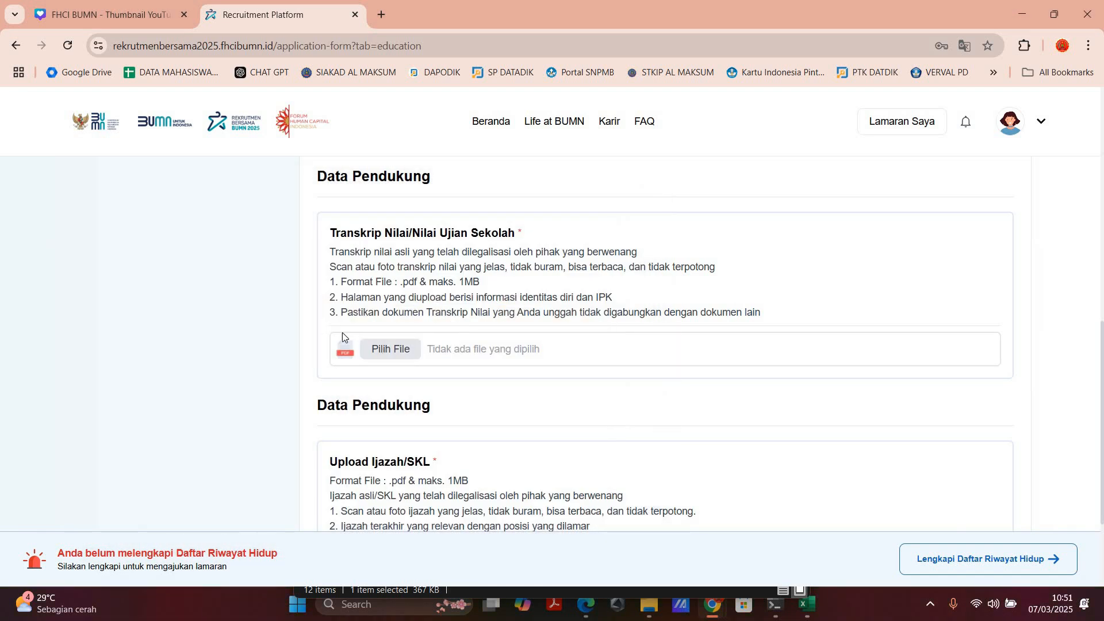
{"action": "scroll", "coordinate": [578, 400], "scroll_direction": "down", "scroll_amount": 1}
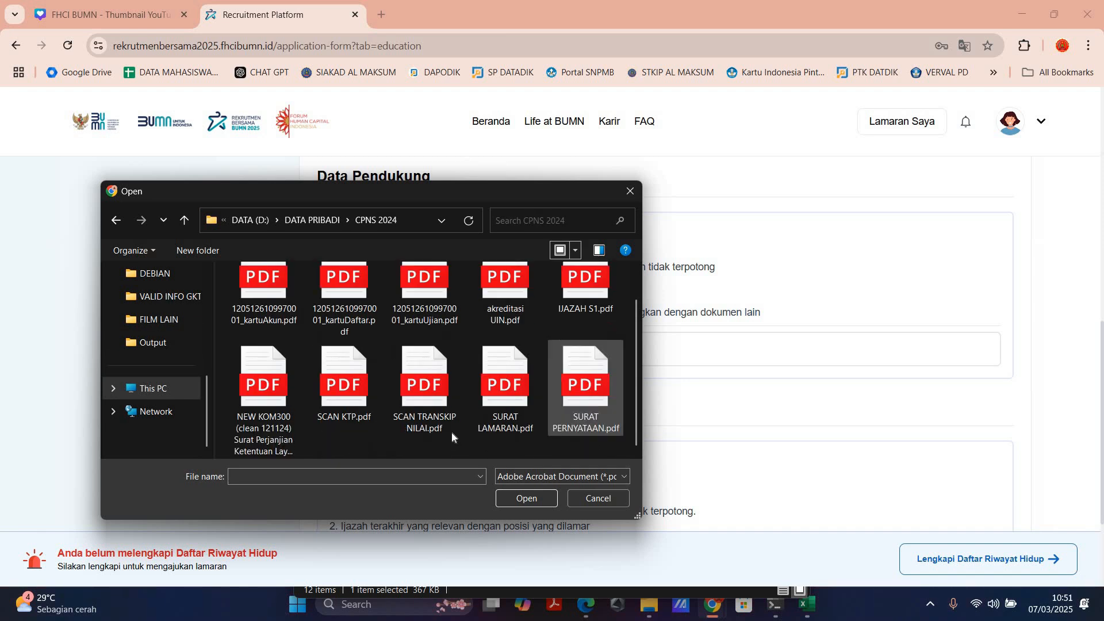
{"action": "scroll", "coordinate": [401, 342], "scroll_direction": "up", "scroll_amount": 1}
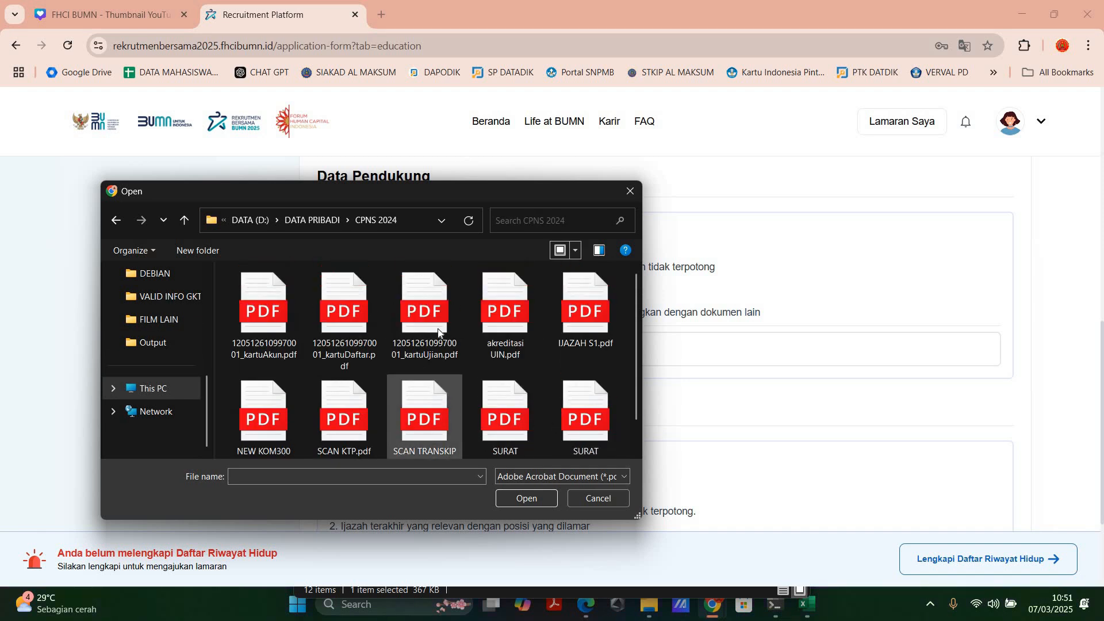
{"action": "scroll", "coordinate": [437, 391], "scroll_direction": "down", "scroll_amount": 1}
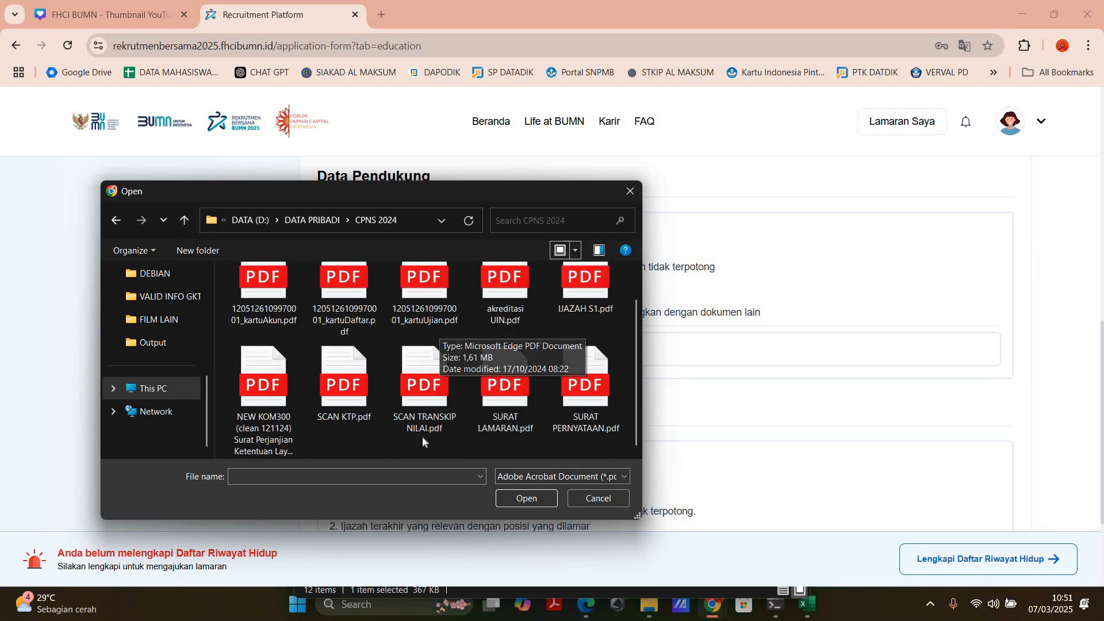
{"action": "double_click", "coordinate": [422, 397]}
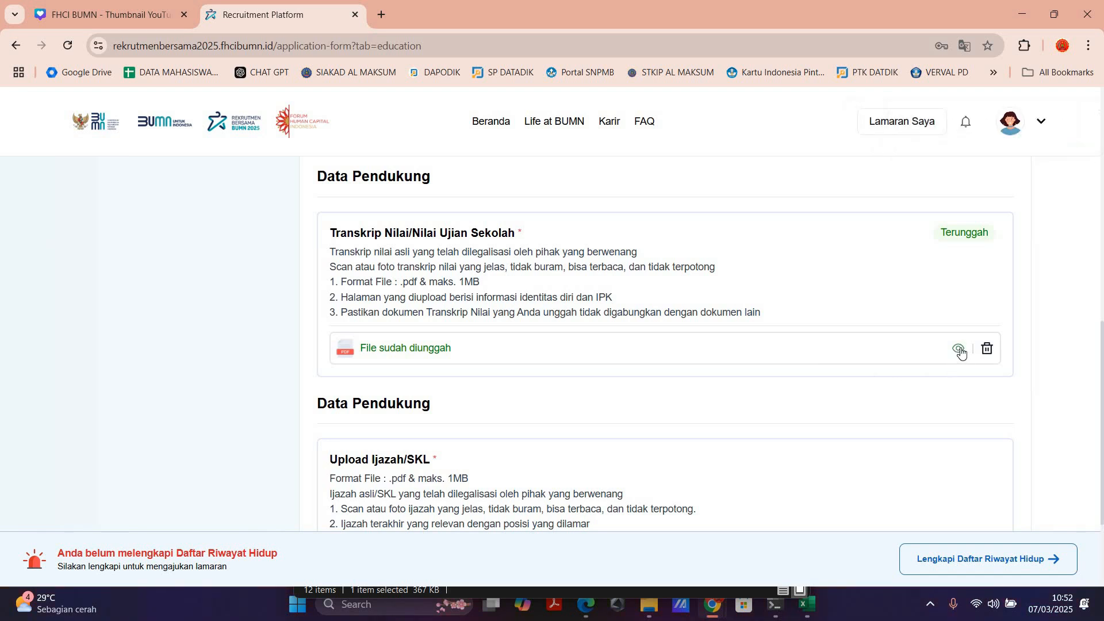
Step: Preview the uploaded transcript file and close the preview
{"action": "left_click", "coordinate": [614, 347]}
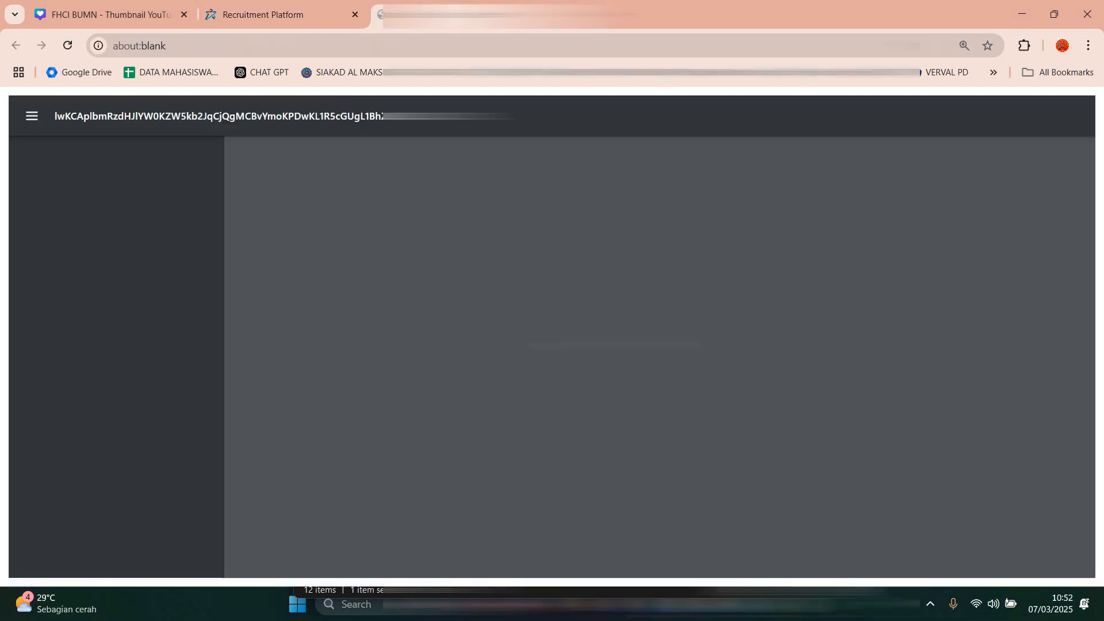
{"action": "scroll", "coordinate": [654, 357], "scroll_direction": "down", "scroll_amount": 10}
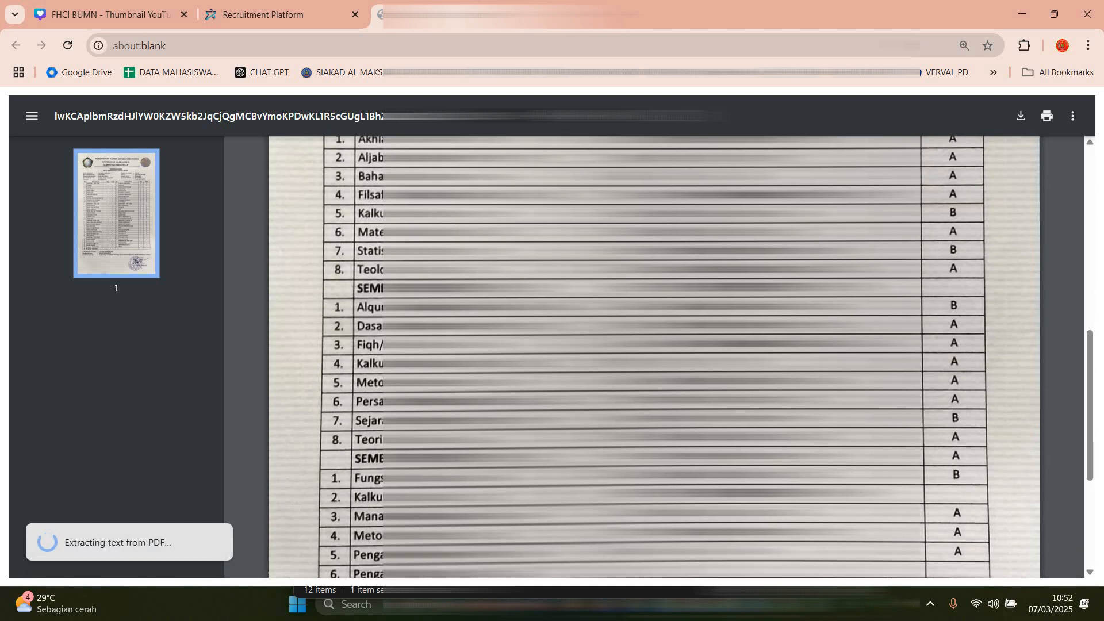
{"action": "key", "text": "ctrl+w"}
Step: Upload IJAZAH S1.pdf from the CPNS 2024 folder as the Ijazah/SKL document
{"action": "scroll", "coordinate": [394, 361], "scroll_direction": "down", "scroll_amount": 1}
{"action": "scroll", "coordinate": [395, 361], "scroll_direction": "down", "scroll_amount": 1}
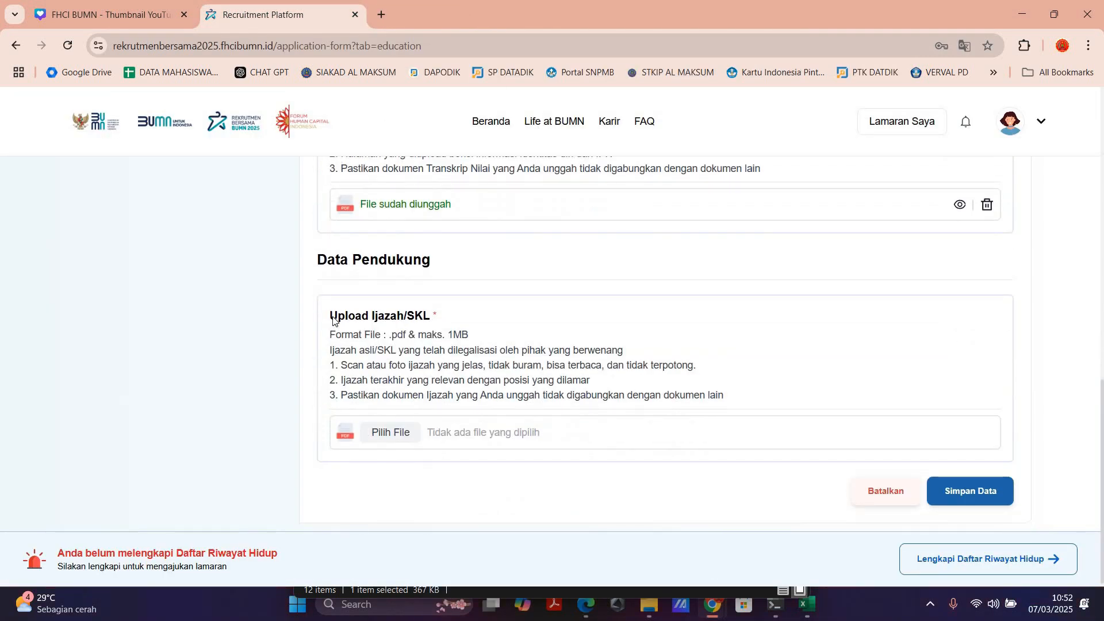
{"action": "left_click_drag", "start_coordinate": [330, 316], "coordinate": [438, 317]}
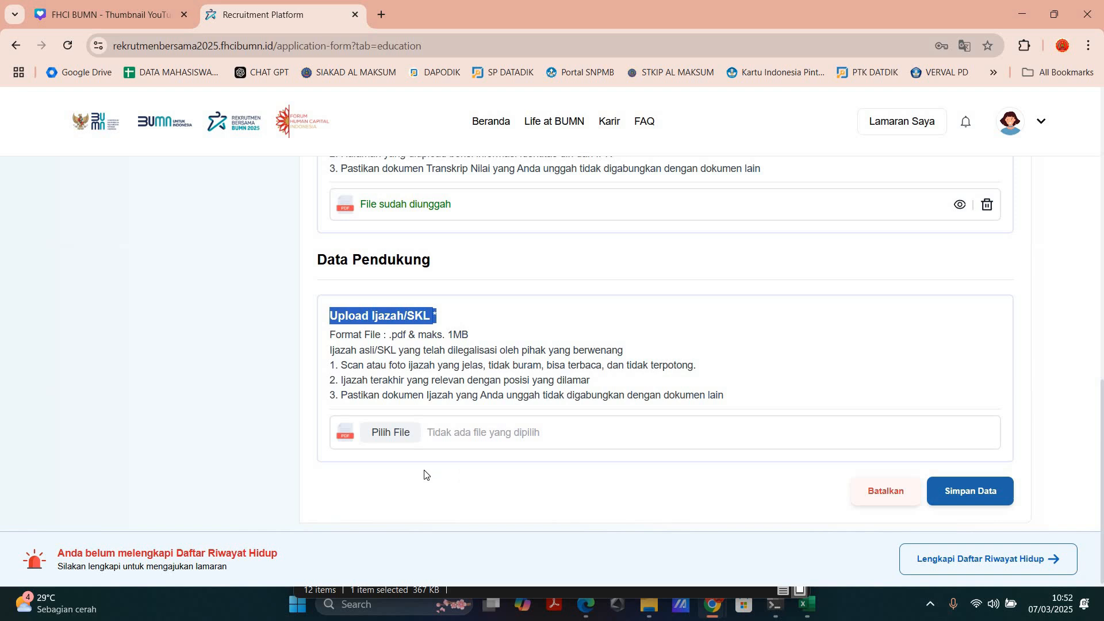
{"action": "left_click", "coordinate": [380, 436]}
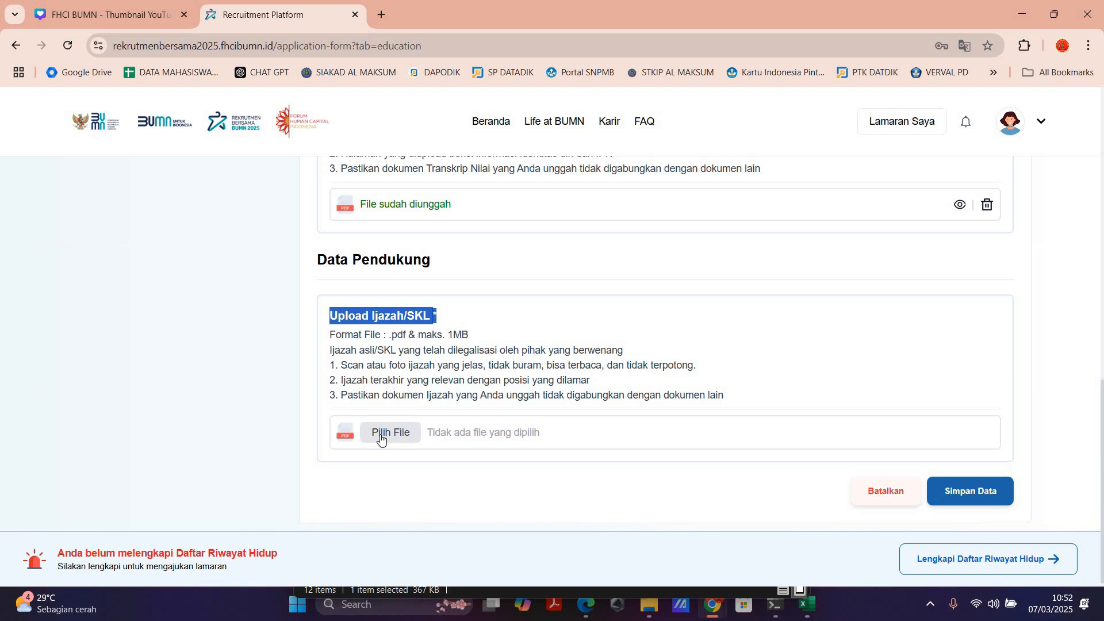
{"action": "scroll", "coordinate": [440, 414], "scroll_direction": "up", "scroll_amount": 3}
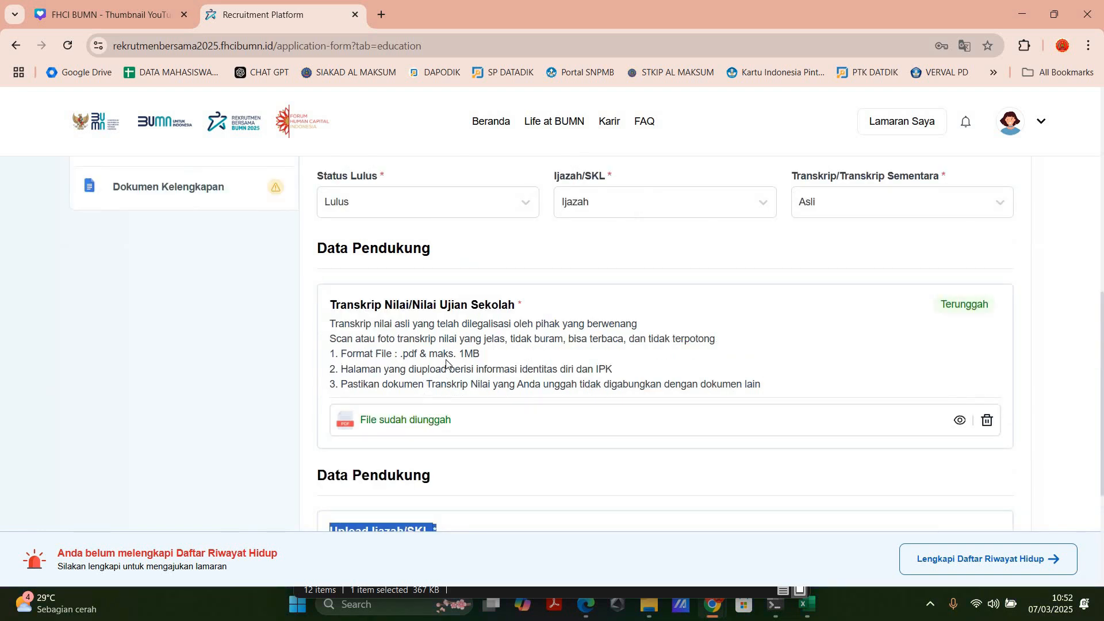
{"action": "scroll", "coordinate": [446, 362], "scroll_direction": "down", "scroll_amount": 1}
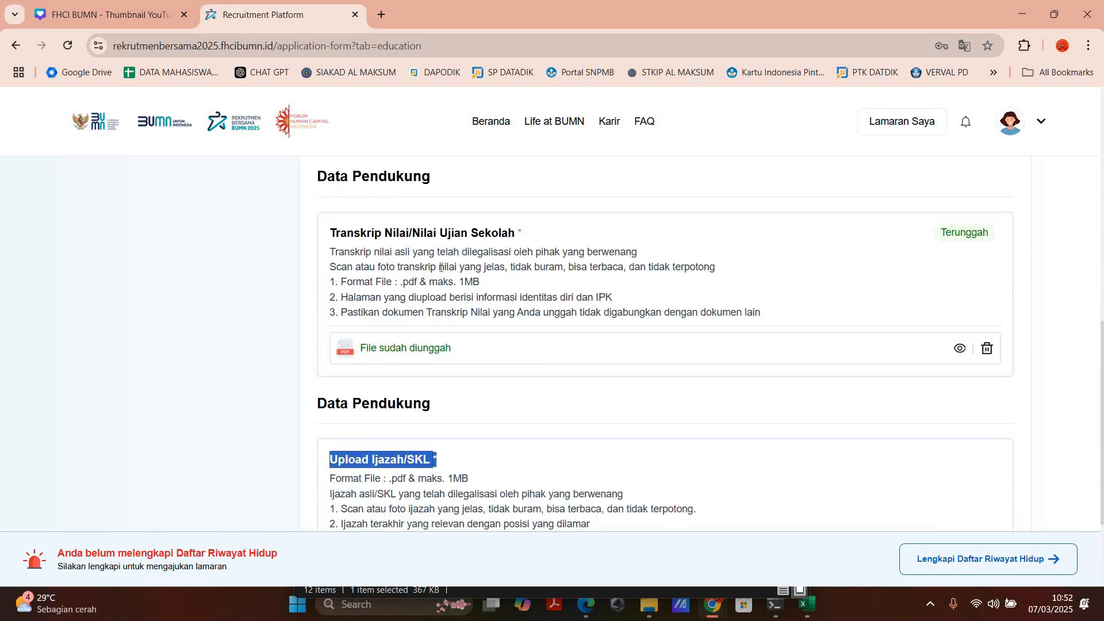
{"action": "scroll", "coordinate": [357, 411], "scroll_direction": "down", "scroll_amount": 2}
{"action": "left_click", "coordinate": [347, 357]}
{"action": "scroll", "coordinate": [451, 367], "scroll_direction": "down", "scroll_amount": 1}
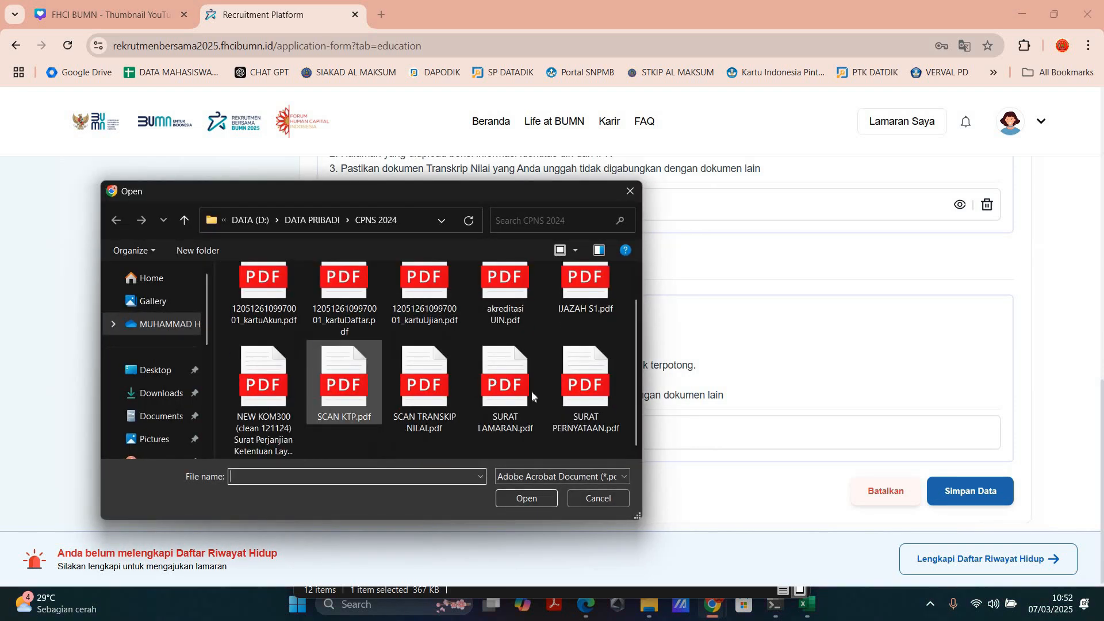
{"action": "double_click", "coordinate": [587, 293]}
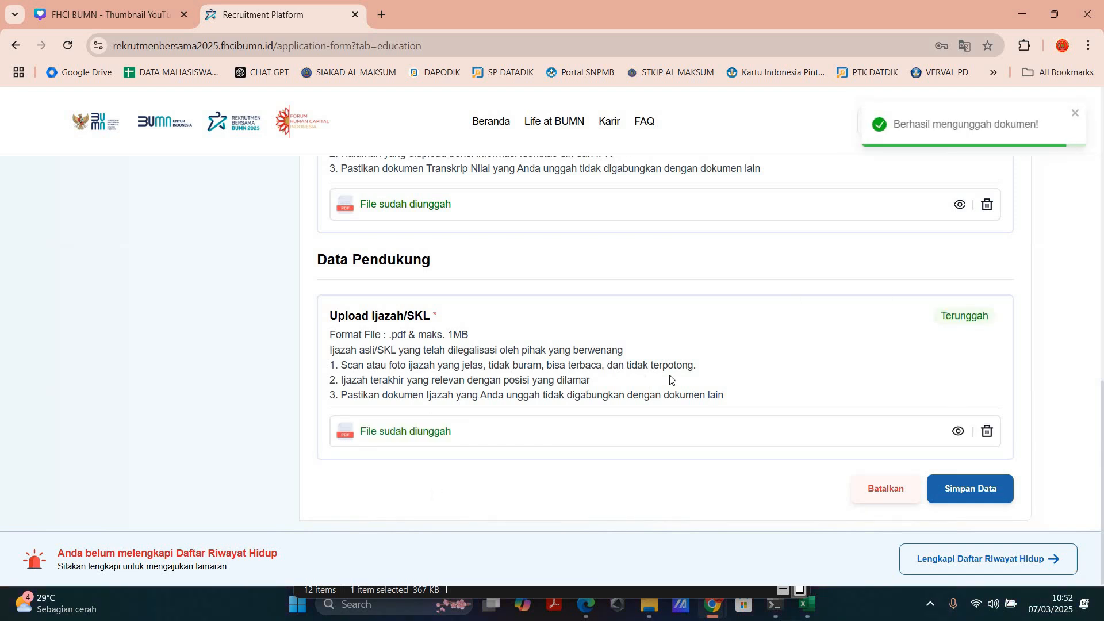
Step: Preview the uploaded Ijazah/SKL file, close the preview and look back over the filled-in Pendidikan form
{"action": "left_click", "coordinate": [960, 435]}
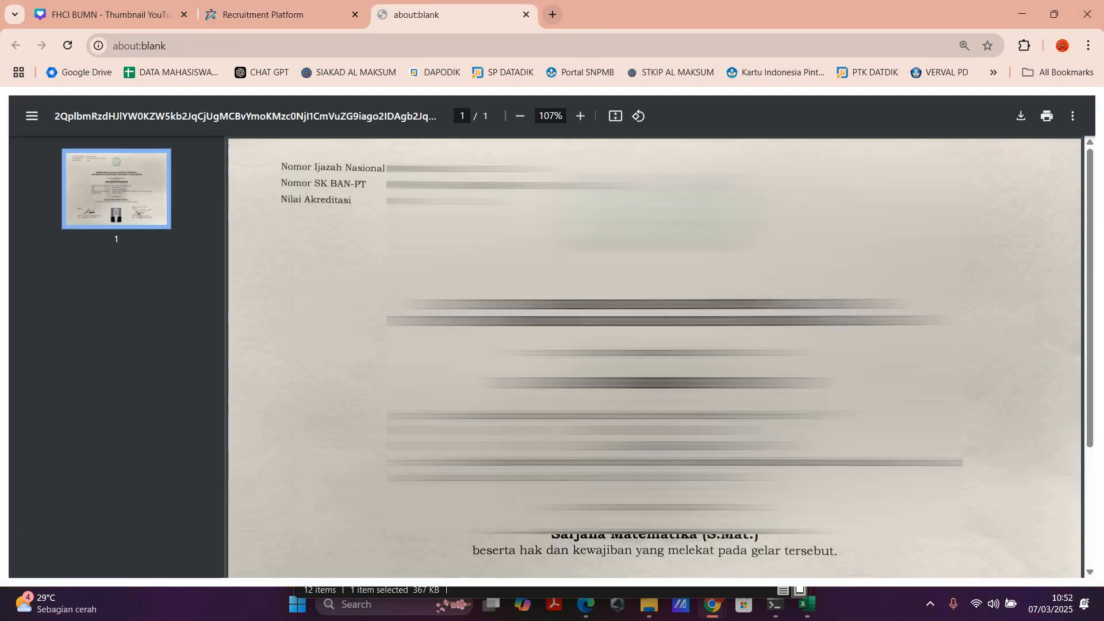
{"action": "left_click", "coordinate": [525, 15]}
{"action": "scroll", "coordinate": [665, 345], "scroll_direction": "up", "scroll_amount": 5}
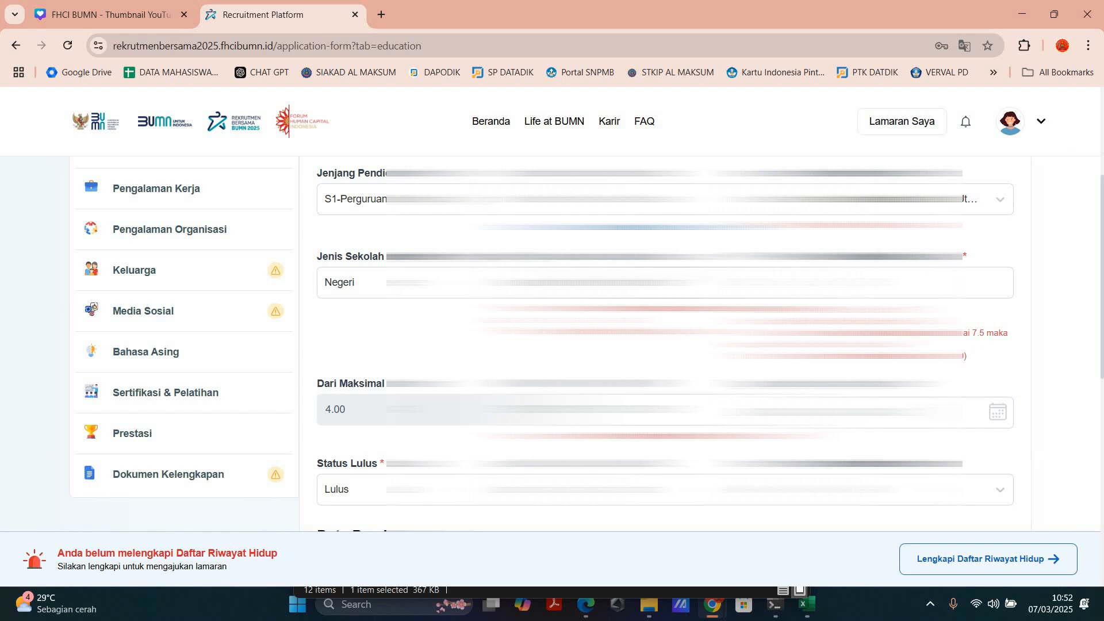
{"action": "scroll", "coordinate": [637, 278], "scroll_direction": "up", "scroll_amount": 4}
Step: Try to save the completed Pendidikan entry
{"action": "scroll", "coordinate": [636, 279], "scroll_direction": "down", "scroll_amount": 3}
{"action": "scroll", "coordinate": [906, 398], "scroll_direction": "down", "scroll_amount": 5}
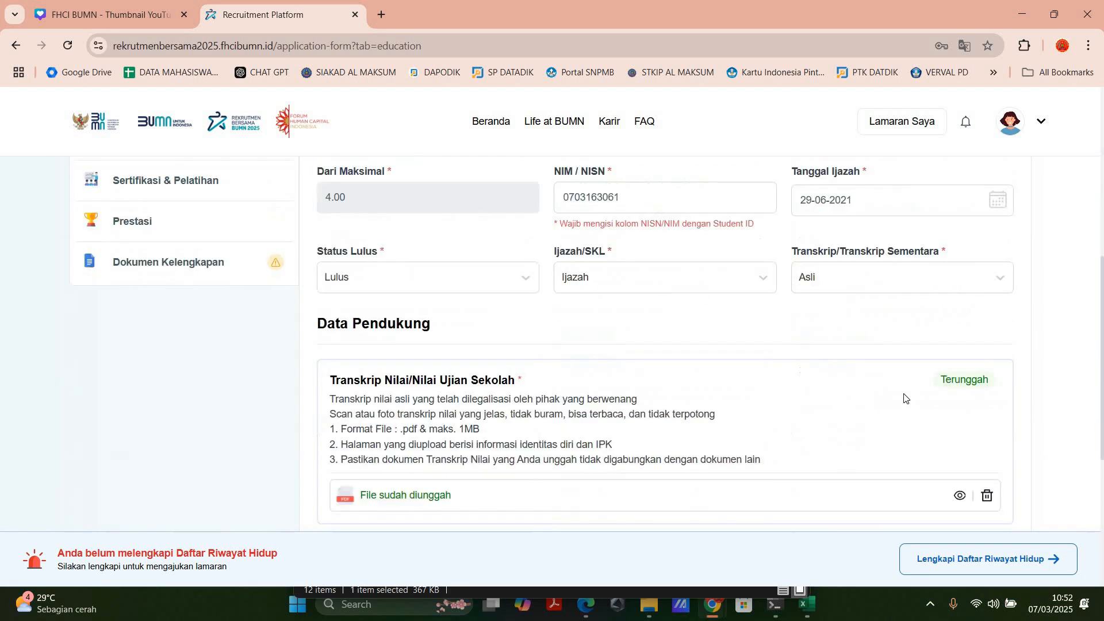
{"action": "scroll", "coordinate": [905, 399], "scroll_direction": "down", "scroll_amount": 5}
{"action": "left_click", "coordinate": [964, 486]}
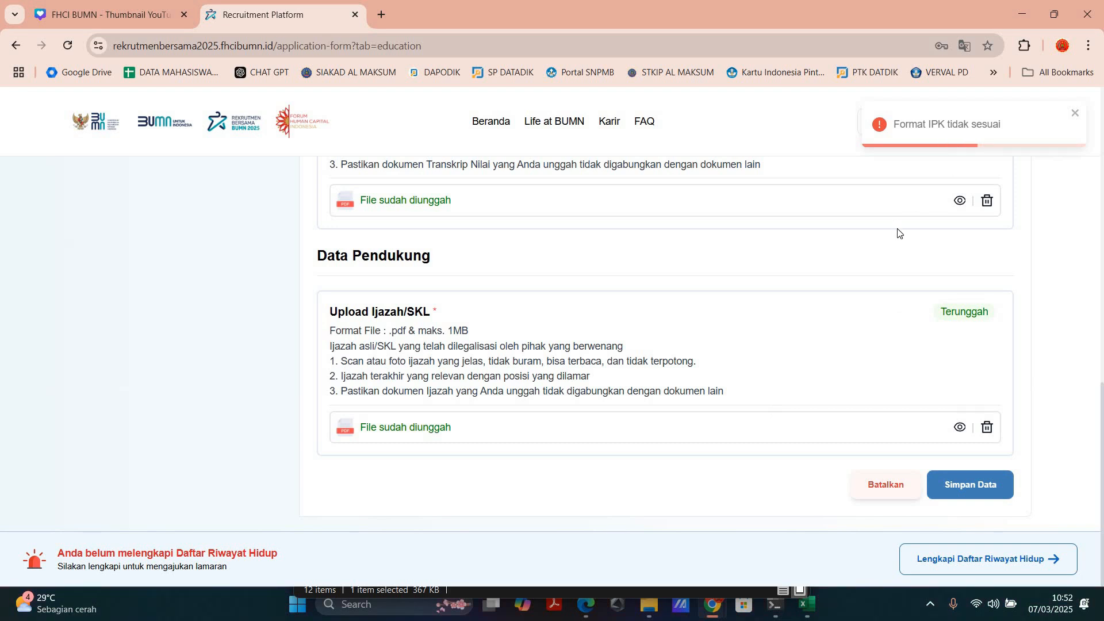
Step: Re-enter the decimal point of the IPK as 3.5 and try to save the Pendidikan entry again
{"action": "scroll", "coordinate": [900, 276], "scroll_direction": "up", "scroll_amount": 3}
{"action": "scroll", "coordinate": [901, 276], "scroll_direction": "up", "scroll_amount": 5}
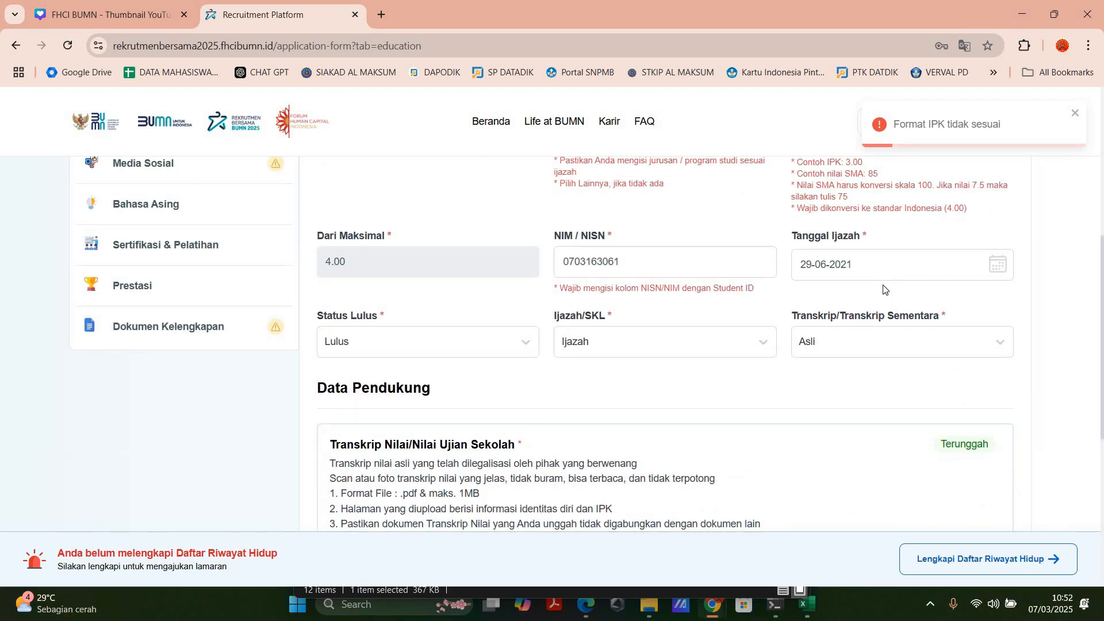
{"action": "scroll", "coordinate": [821, 279], "scroll_direction": "up", "scroll_amount": 1}
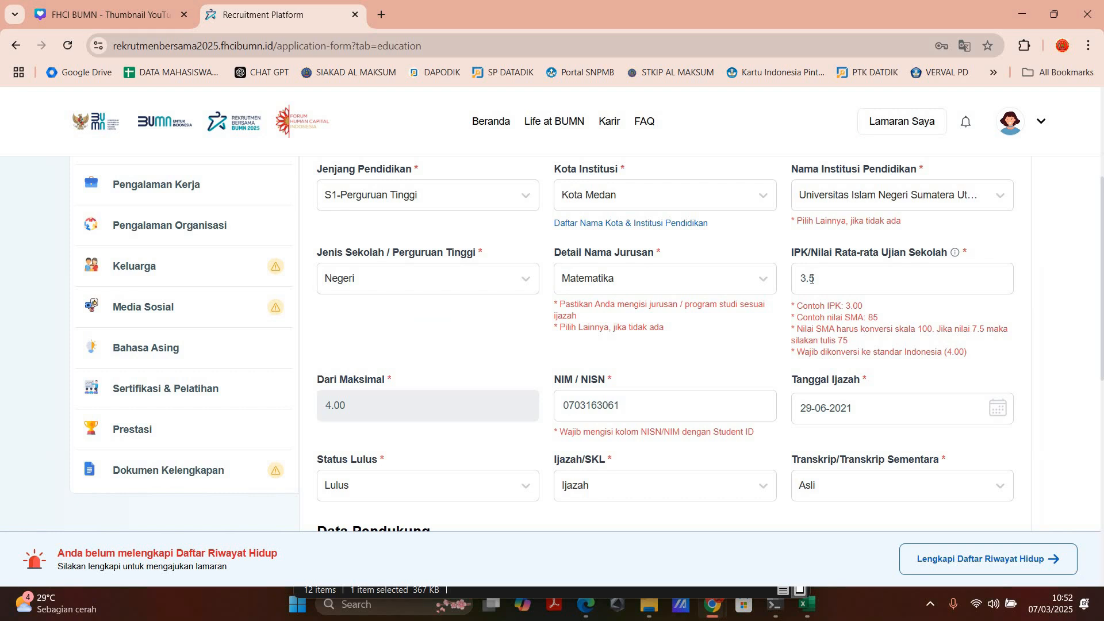
{"action": "left_click", "coordinate": [811, 279]}
{"action": "key", "text": "BackSpace"}
{"action": "type", "text": "."}
{"action": "scroll", "coordinate": [812, 280], "scroll_direction": "down", "scroll_amount": 8}
{"action": "left_click", "coordinate": [971, 486]}
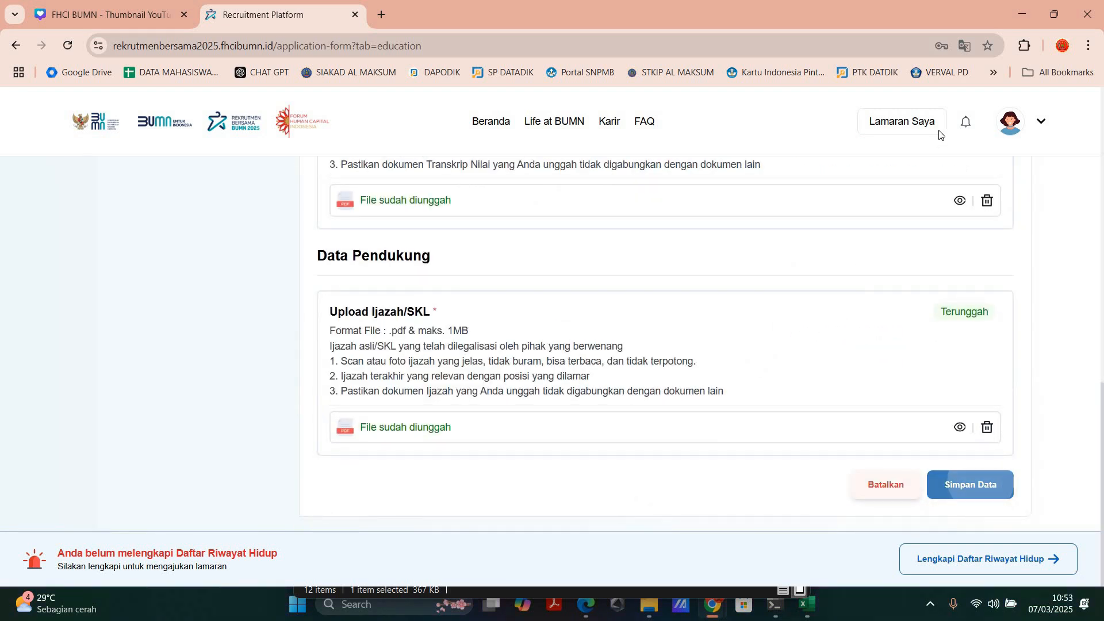
Step: Set the IPK/Nilai Rata-rata Ujian Sekolah to 3.50 and save the Pendidikan entry
{"action": "scroll", "coordinate": [810, 296], "scroll_direction": "up", "scroll_amount": 1}
{"action": "scroll", "coordinate": [525, 387], "scroll_direction": "up", "scroll_amount": 6}
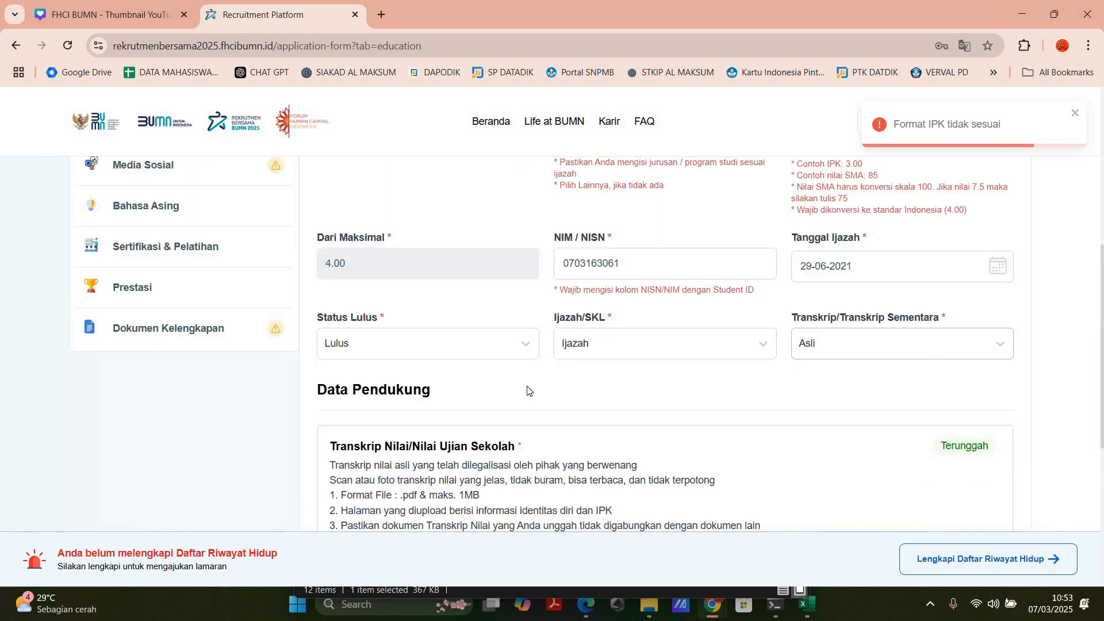
{"action": "scroll", "coordinate": [365, 402], "scroll_direction": "down", "scroll_amount": 1}
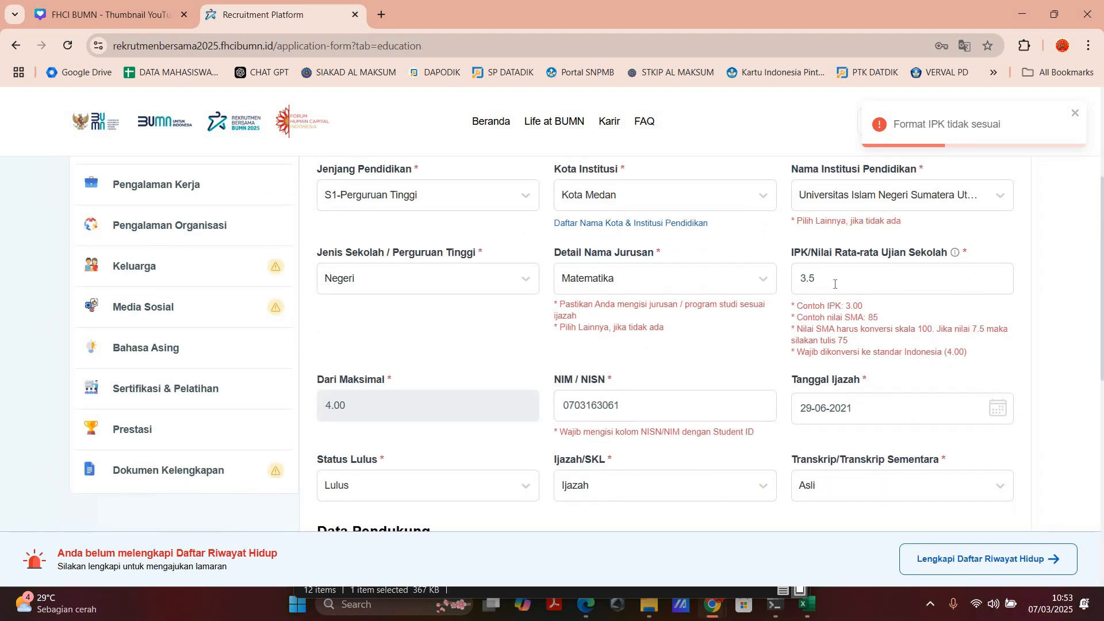
{"action": "left_click", "coordinate": [853, 290]}
{"action": "type", "text": "0"}
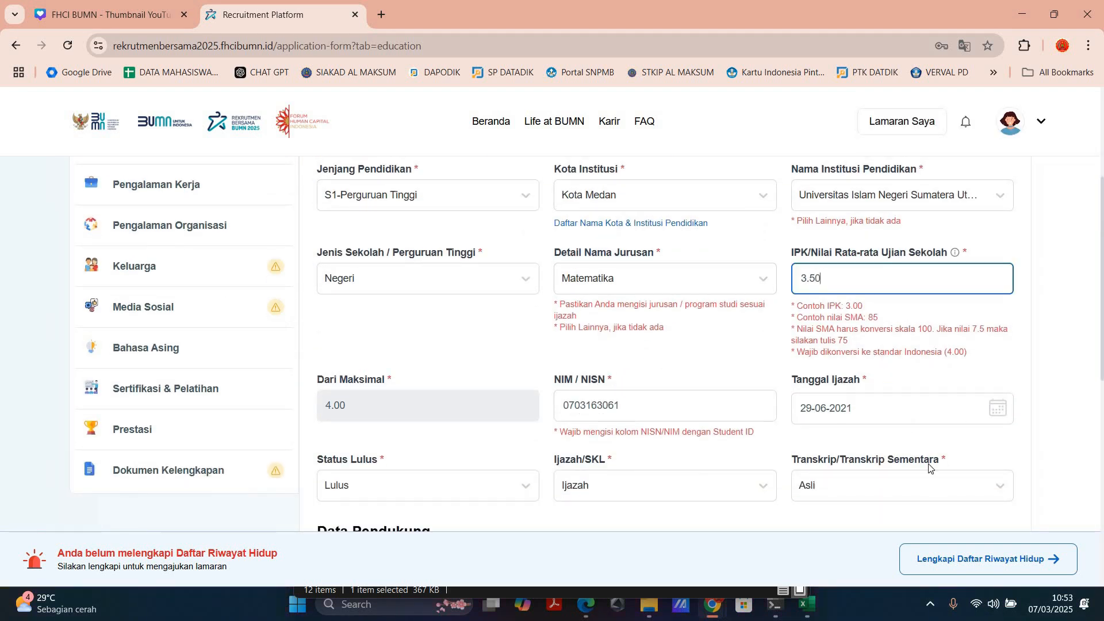
{"action": "scroll", "coordinate": [928, 465], "scroll_direction": "down", "scroll_amount": 8}
{"action": "left_click", "coordinate": [941, 486]}
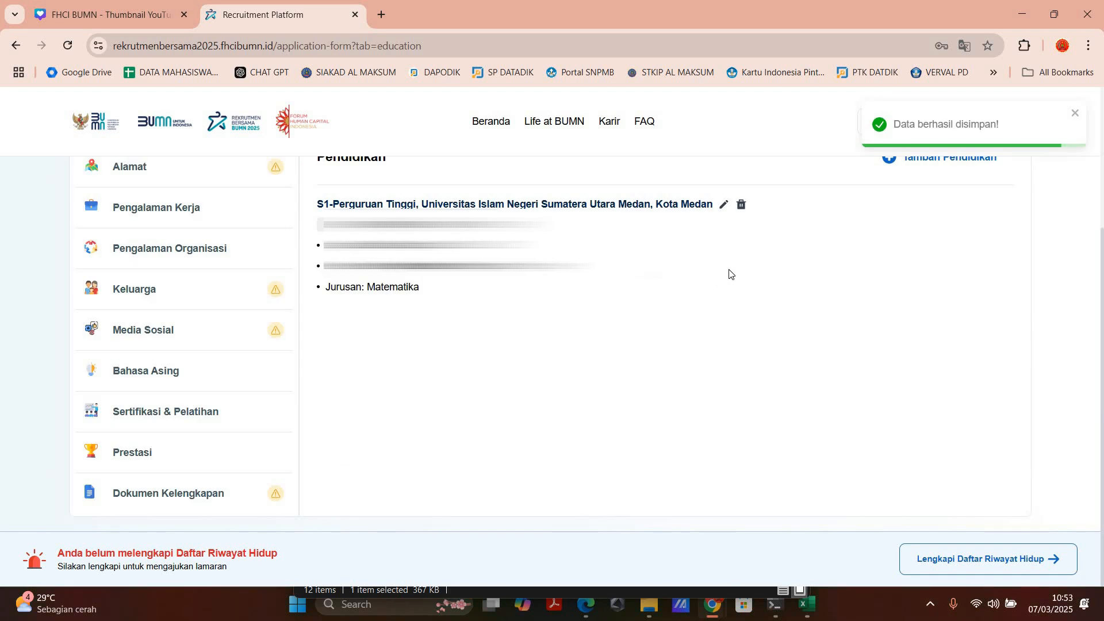
Step: Reopen the saved S1-Perguruan Tinggi entry under Pendidikan, re-enter its IPK as 3.50 and save the data
{"action": "scroll", "coordinate": [741, 420], "scroll_direction": "up", "scroll_amount": 3}
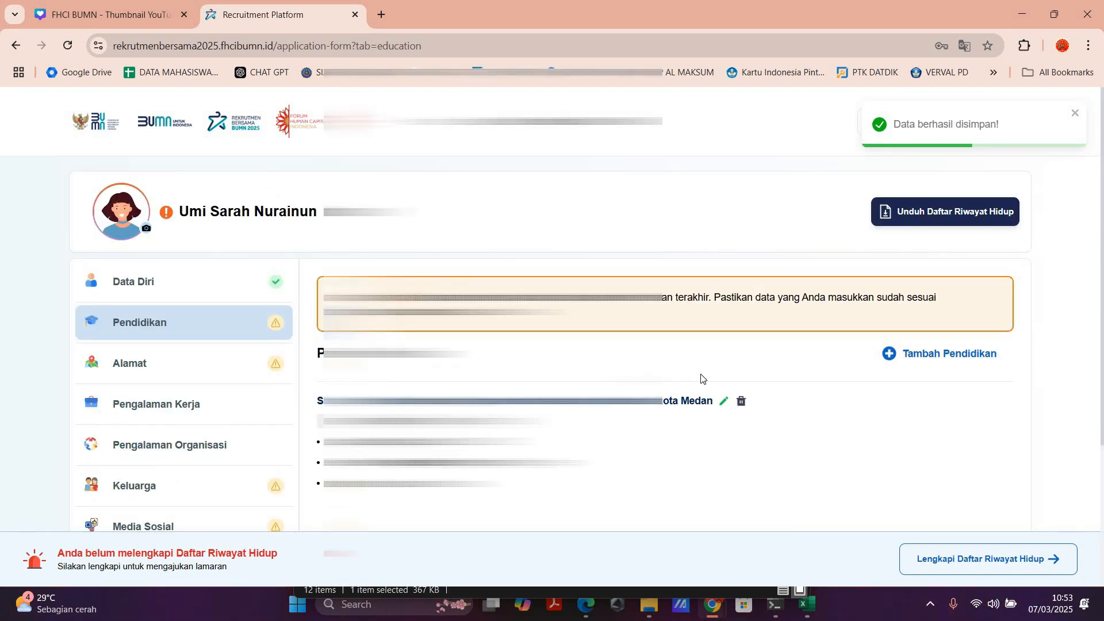
{"action": "left_click", "coordinate": [725, 401]}
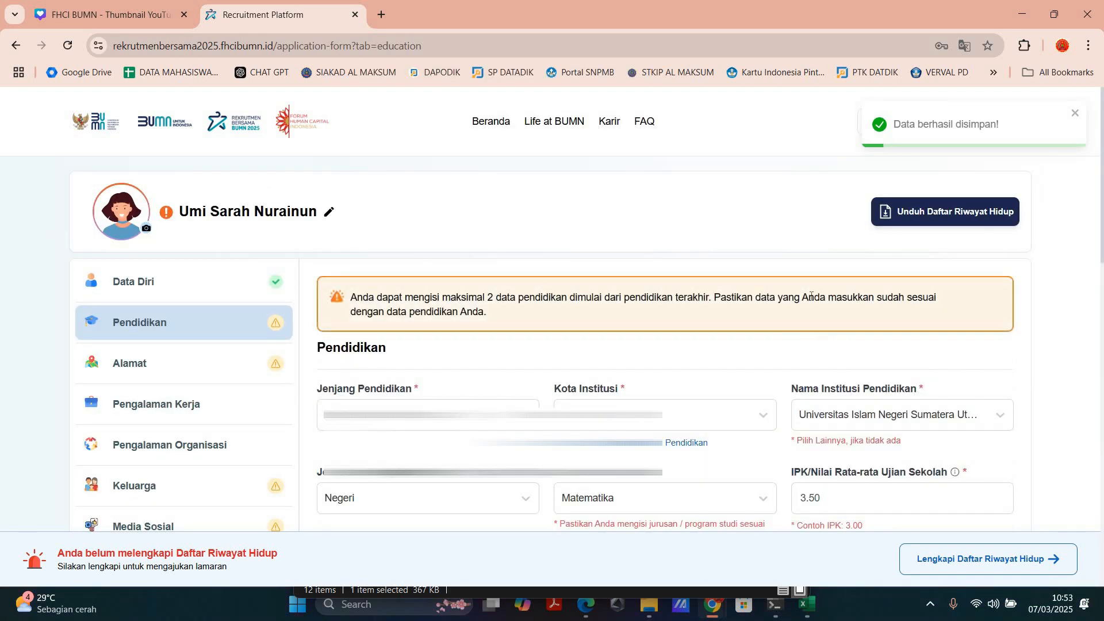
{"action": "scroll", "coordinate": [787, 338], "scroll_direction": "down", "scroll_amount": 4}
{"action": "left_click", "coordinate": [834, 282]}
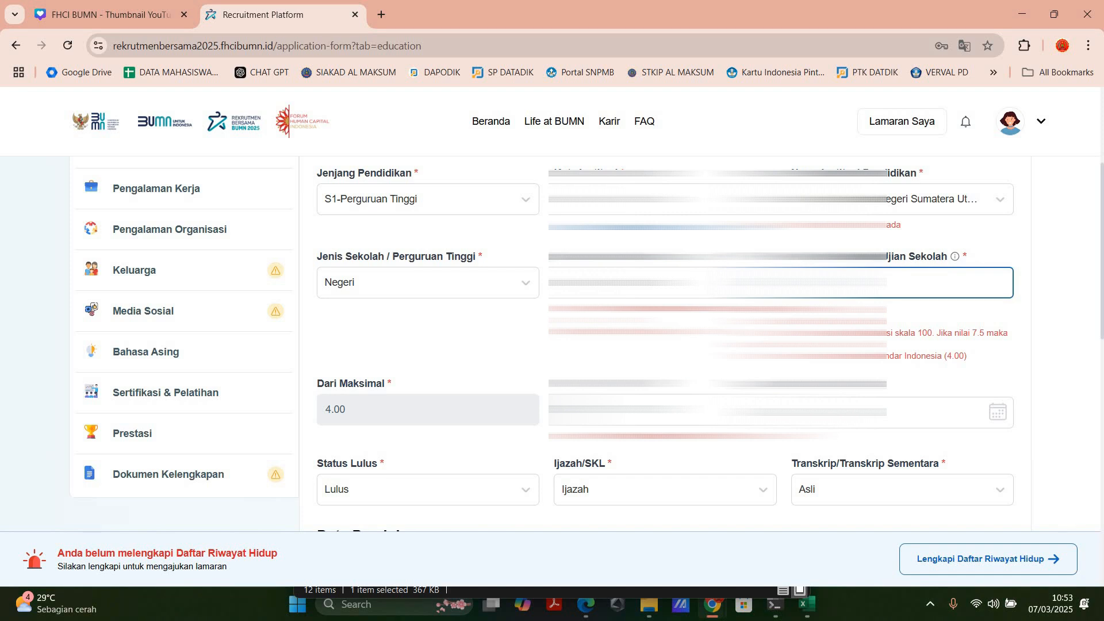
{"action": "type", "text": "3"}
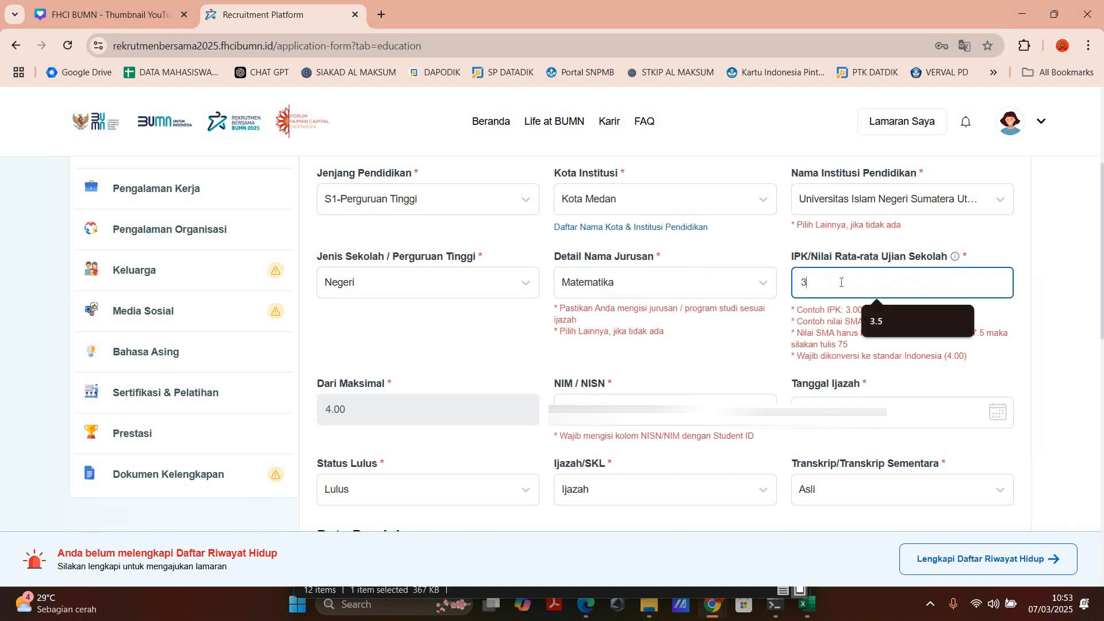
{"action": "type", "text": ".50"}
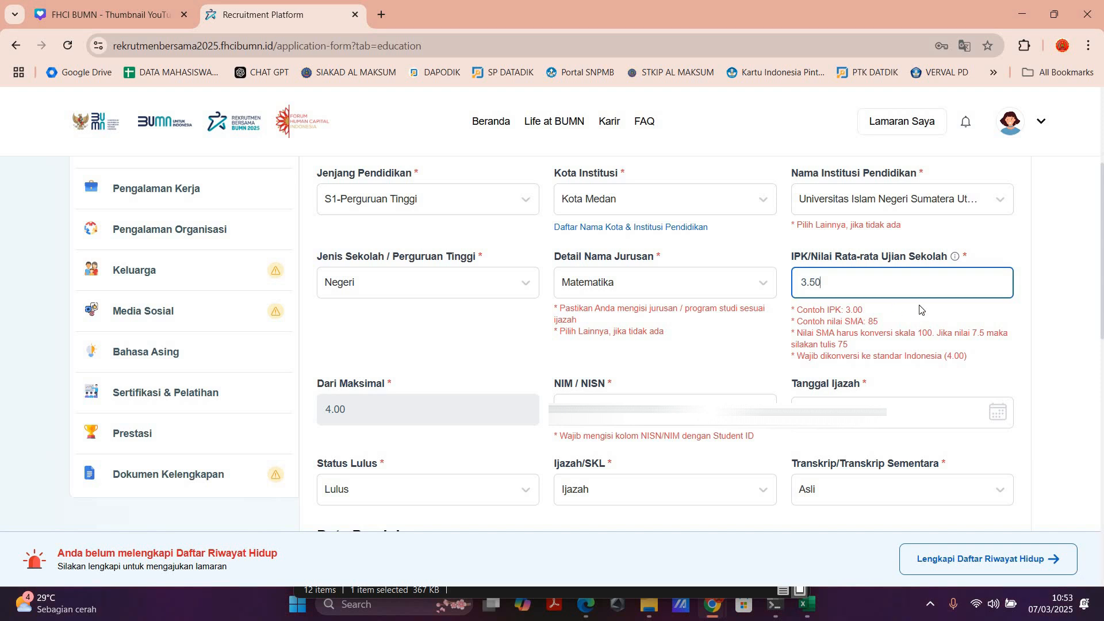
{"action": "scroll", "coordinate": [336, 278], "scroll_direction": "down", "scroll_amount": 2}
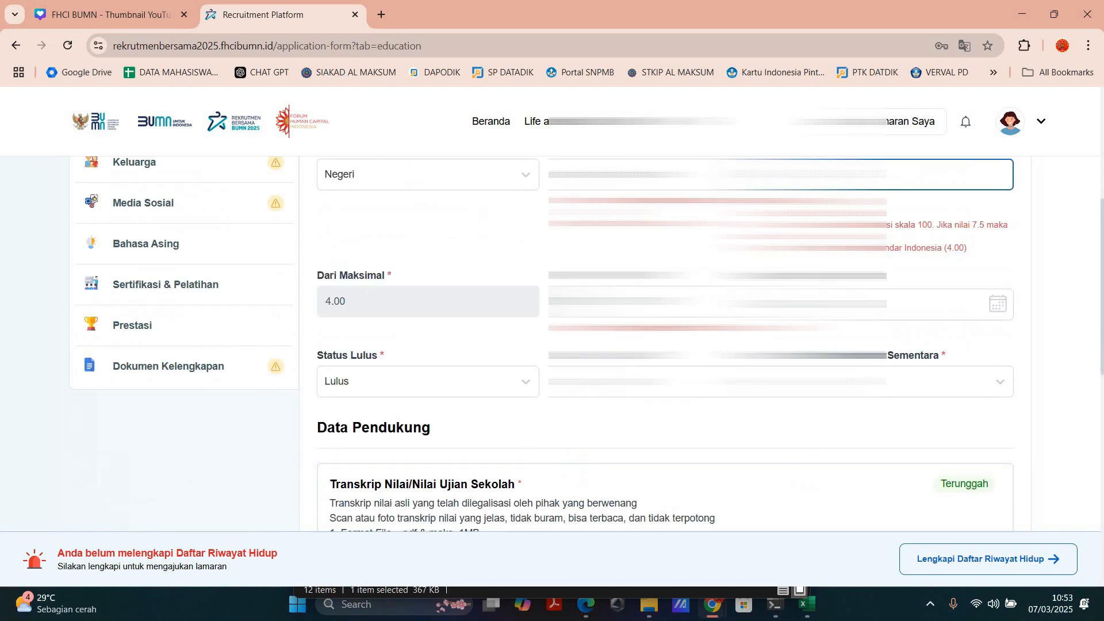
{"action": "scroll", "coordinate": [661, 345], "scroll_direction": "up", "scroll_amount": 1}
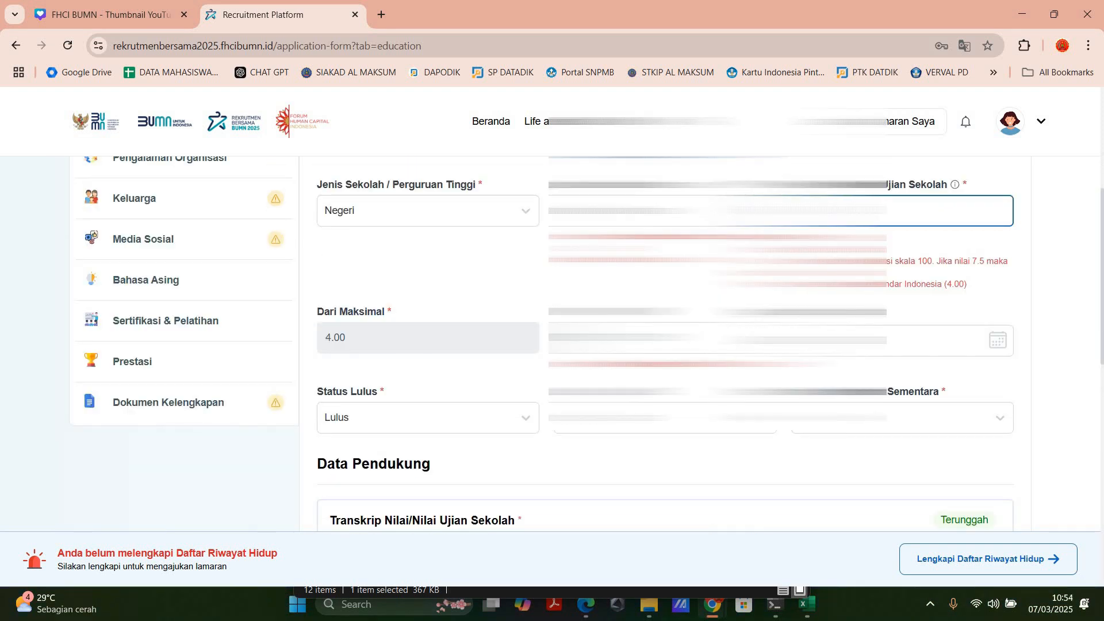
{"action": "scroll", "coordinate": [993, 296], "scroll_direction": "down", "scroll_amount": 8}
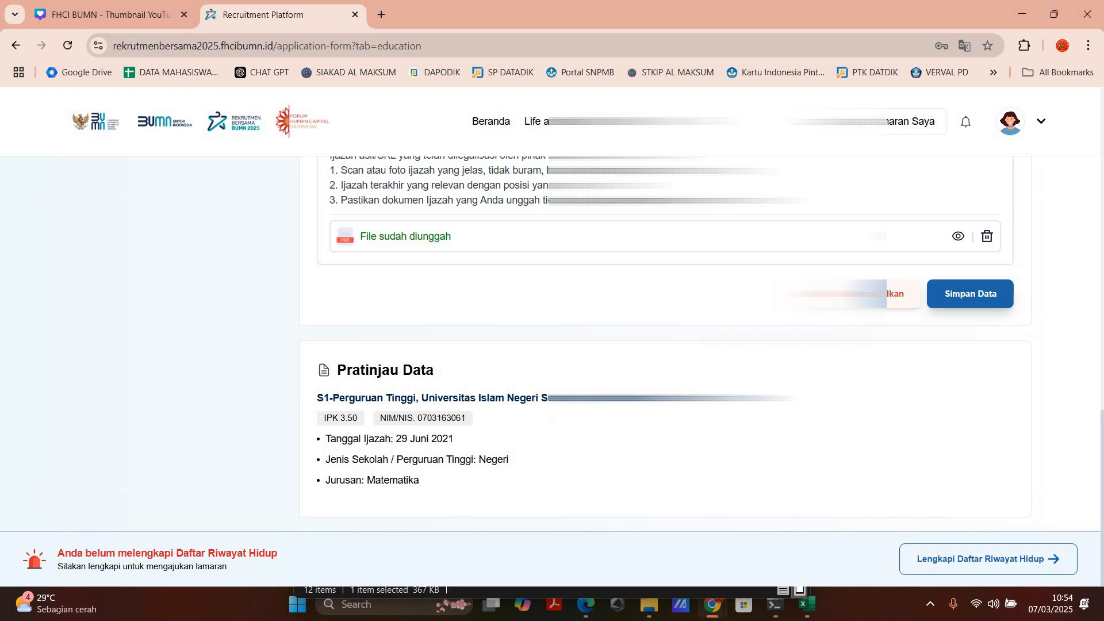
{"action": "left_click", "coordinate": [989, 293]}
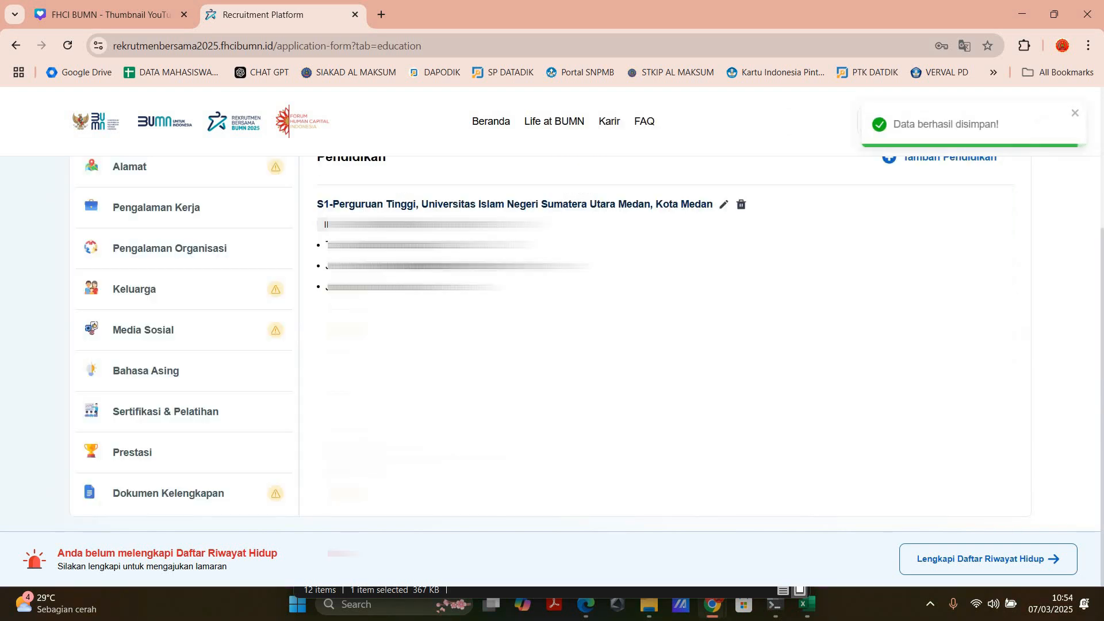
Step: Look over the saved Pendidikan section and read its notice about how many education entries are allowed
{"action": "scroll", "coordinate": [550, 343], "scroll_direction": "up", "scroll_amount": 3}
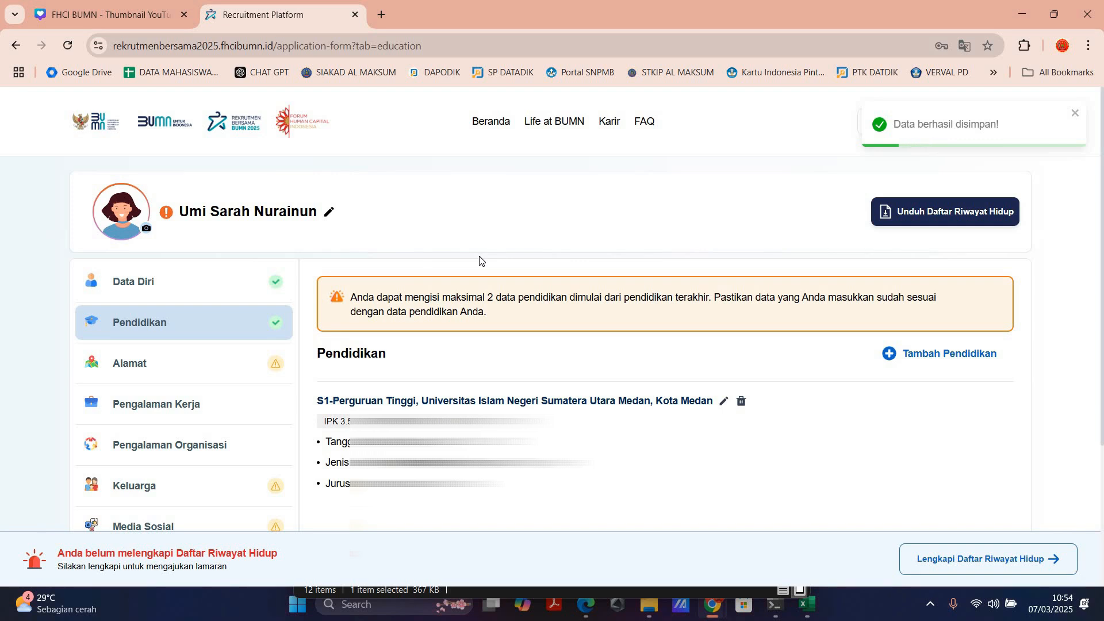
{"action": "left_click", "coordinate": [924, 364]}
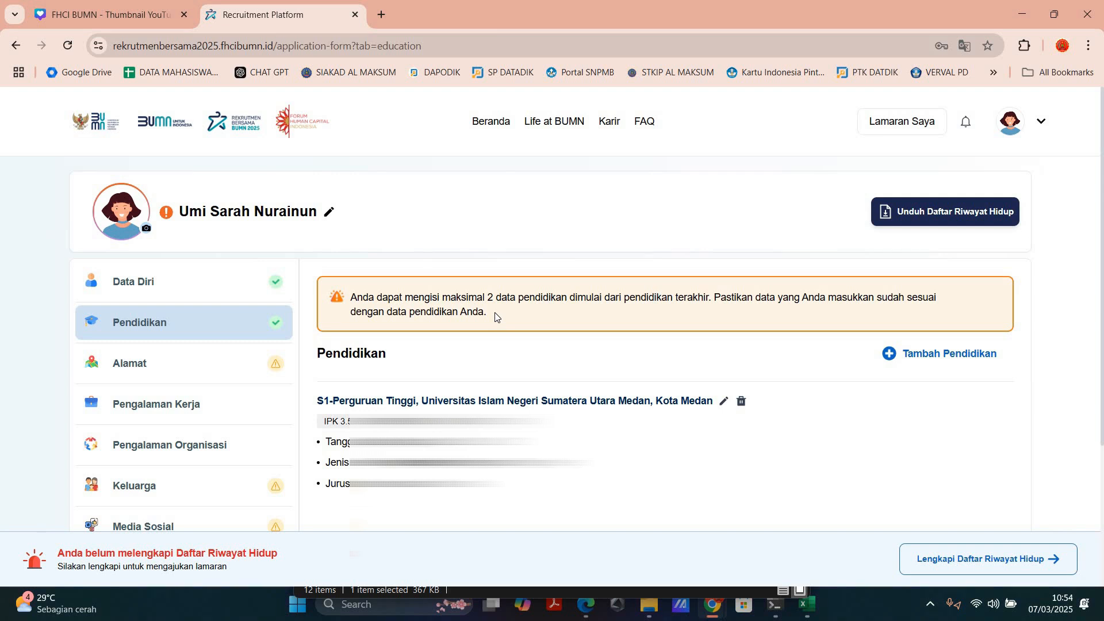
{"action": "scroll", "coordinate": [496, 318], "scroll_direction": "up", "scroll_amount": 5}
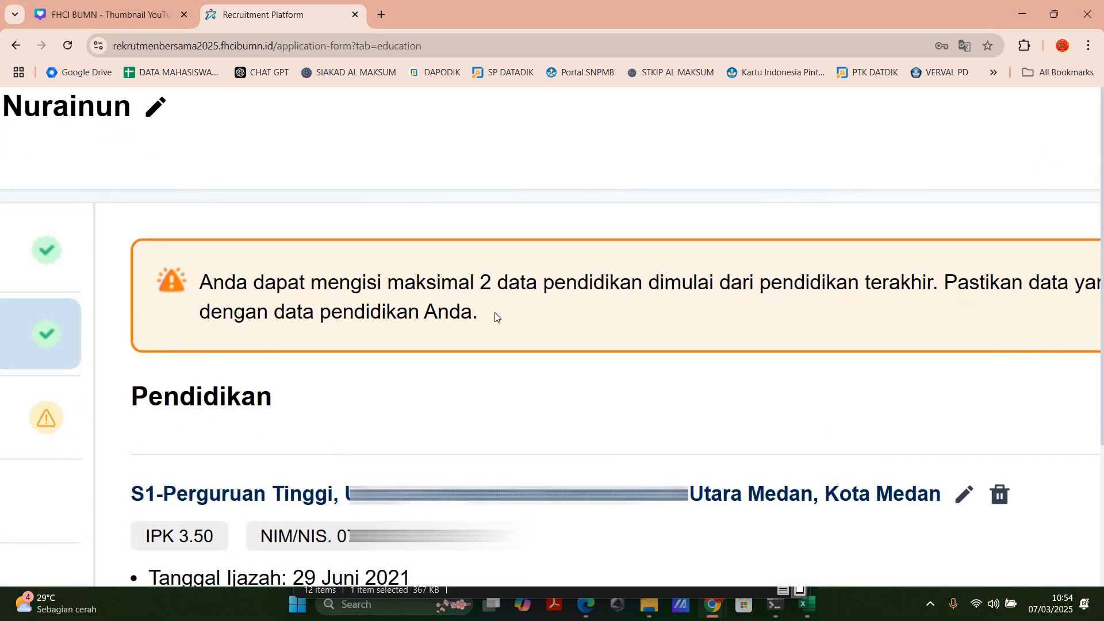
{"action": "scroll", "coordinate": [496, 318], "scroll_direction": "down", "scroll_amount": 5}
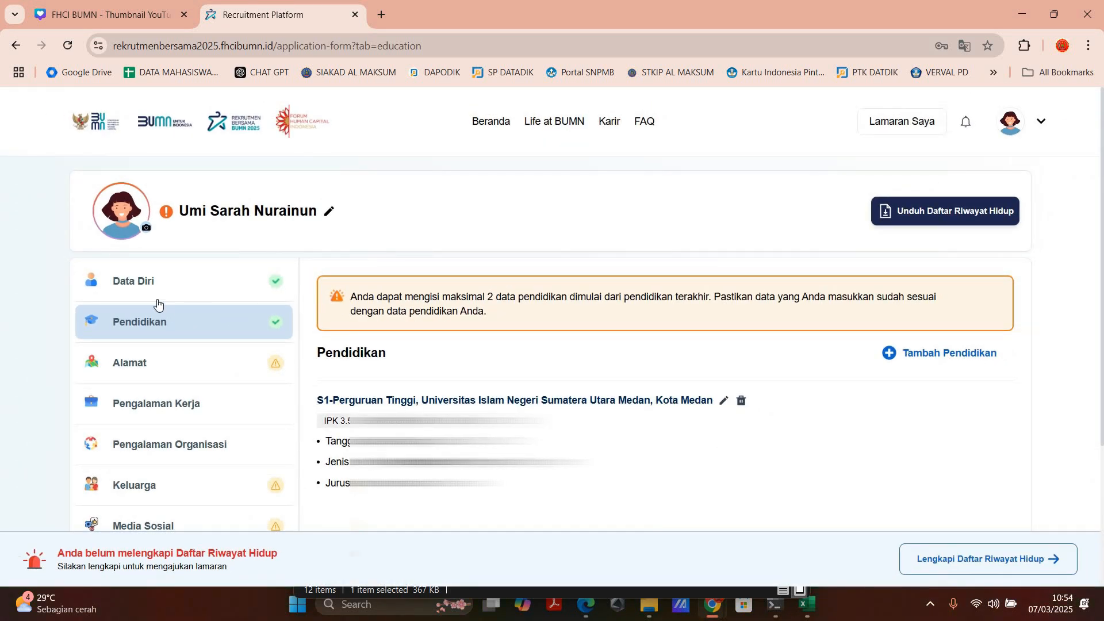
Step: Open the Alamat section for editing, looking over its KTP and Domisili fields, and enter the full Alamat KTP
{"action": "scroll", "coordinate": [158, 303], "scroll_direction": "down", "scroll_amount": 1}
{"action": "left_click", "coordinate": [150, 291]}
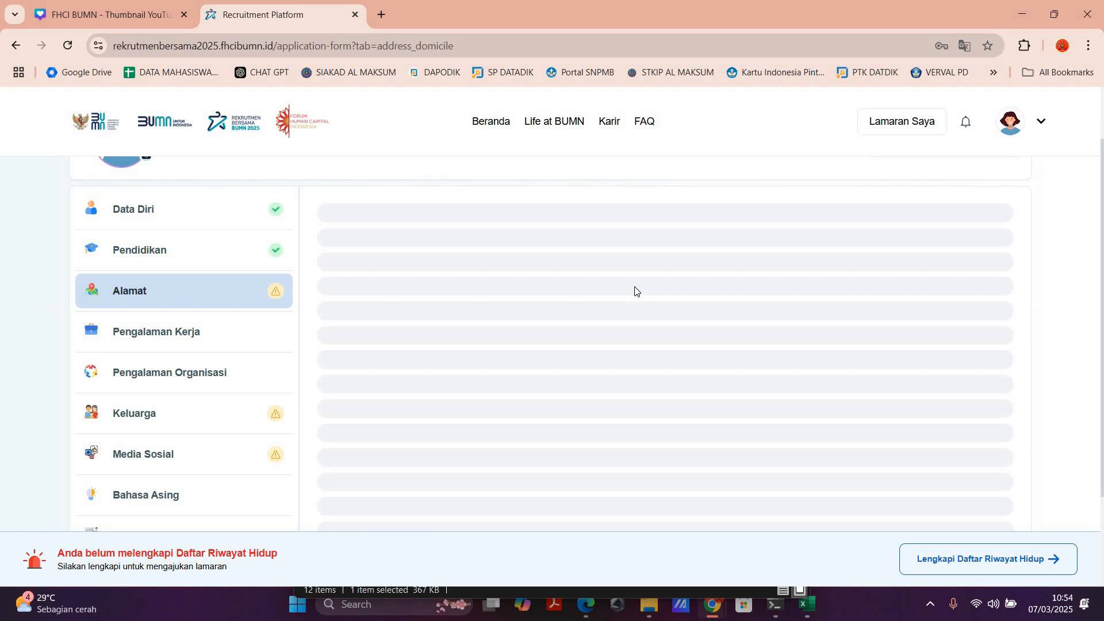
{"action": "scroll", "coordinate": [636, 287], "scroll_direction": "up", "scroll_amount": 1}
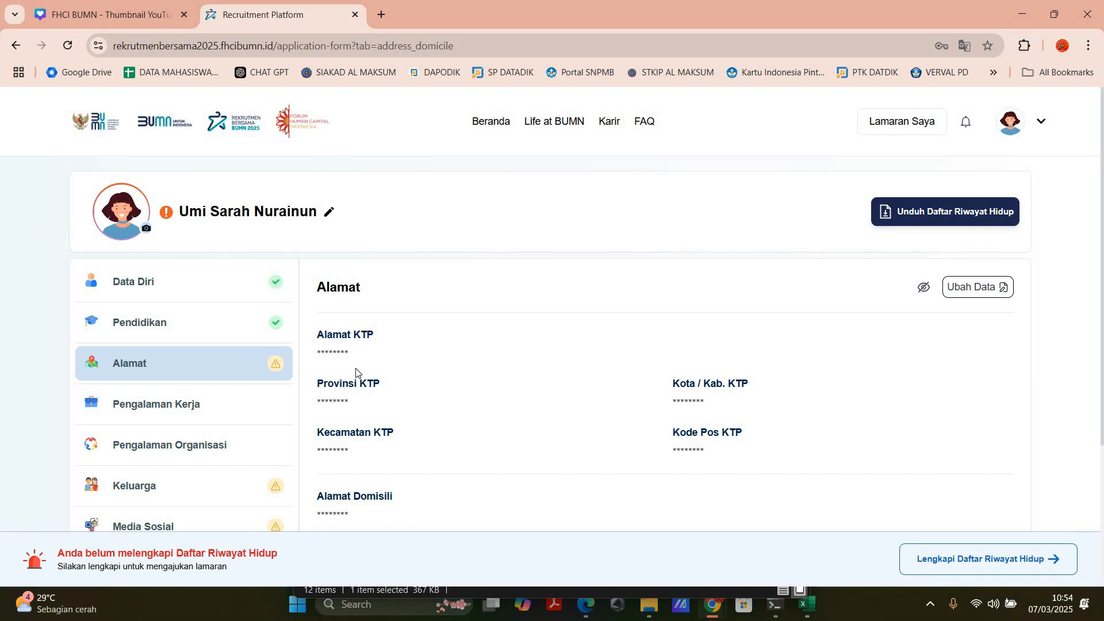
{"action": "scroll", "coordinate": [358, 373], "scroll_direction": "down", "scroll_amount": 1}
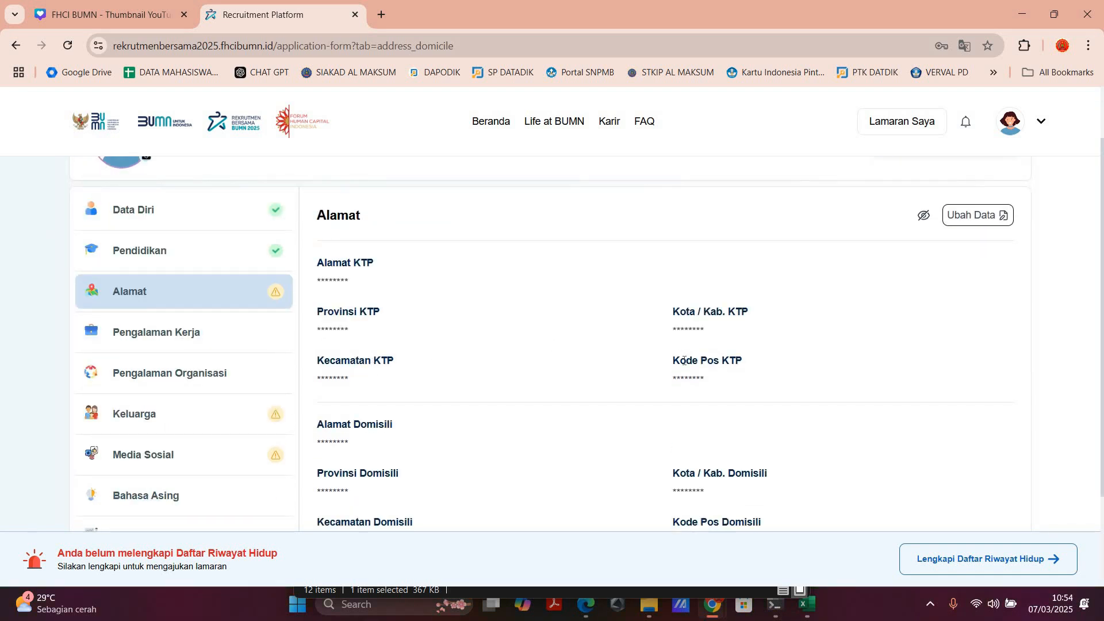
{"action": "scroll", "coordinate": [354, 287], "scroll_direction": "down", "scroll_amount": 2}
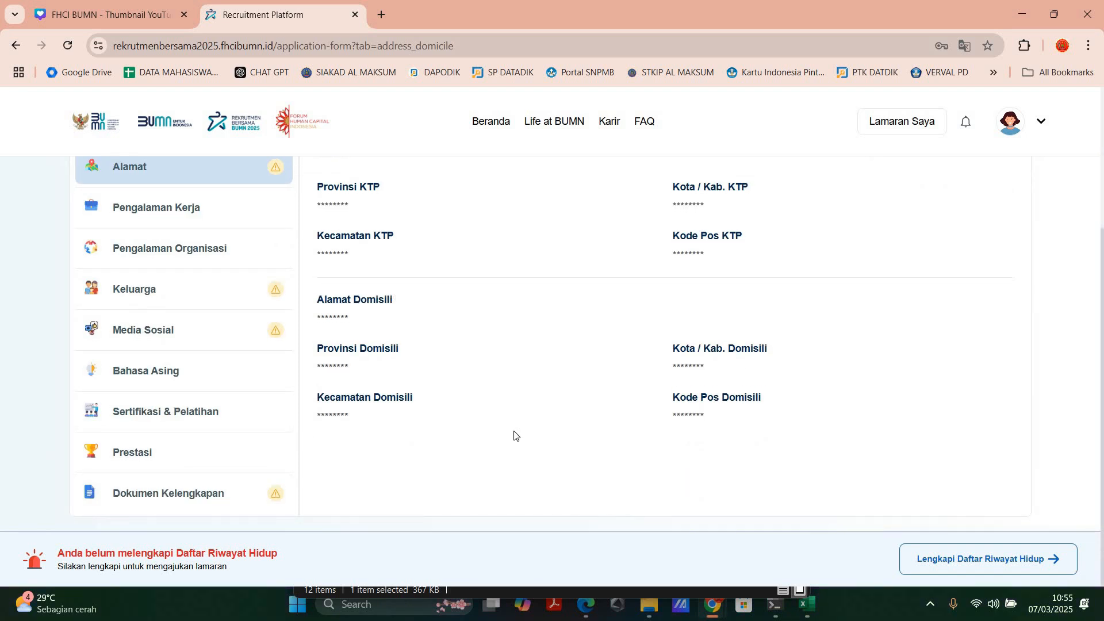
{"action": "scroll", "coordinate": [518, 429], "scroll_direction": "up", "scroll_amount": 1}
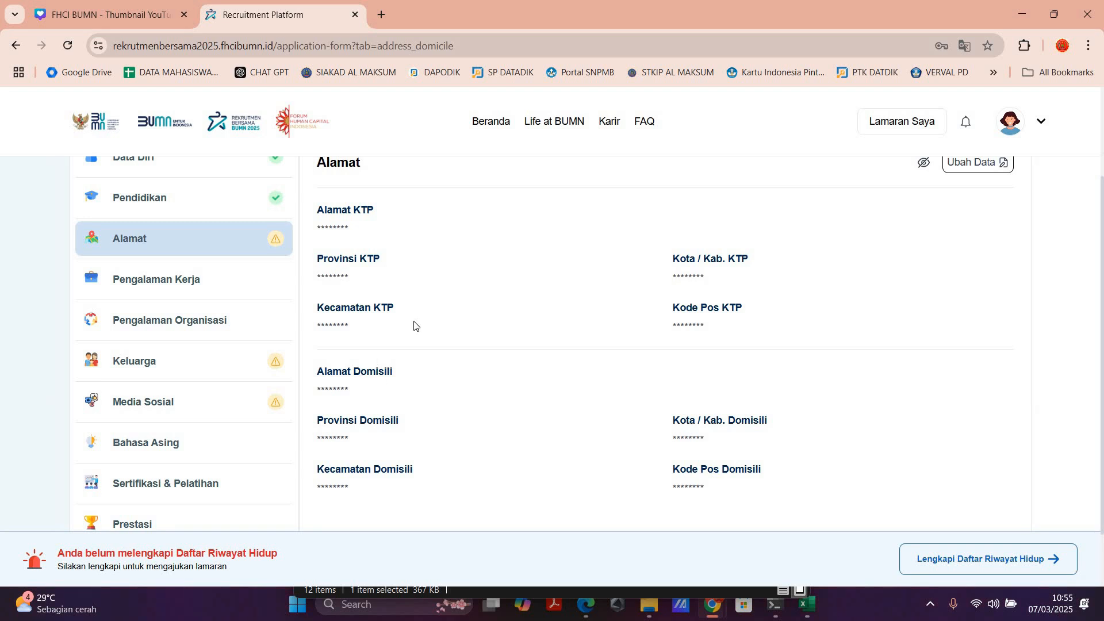
{"action": "scroll", "coordinate": [476, 315], "scroll_direction": "up", "scroll_amount": 3}
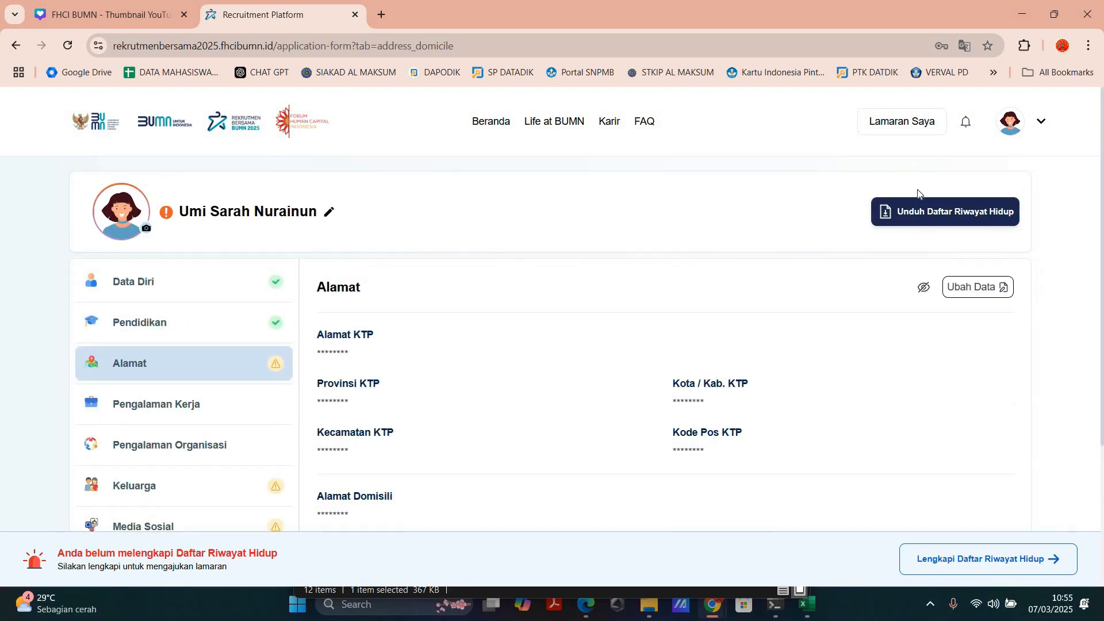
{"action": "left_click", "coordinate": [1001, 288]}
{"action": "scroll", "coordinate": [1001, 288], "scroll_direction": "up", "scroll_amount": 5}
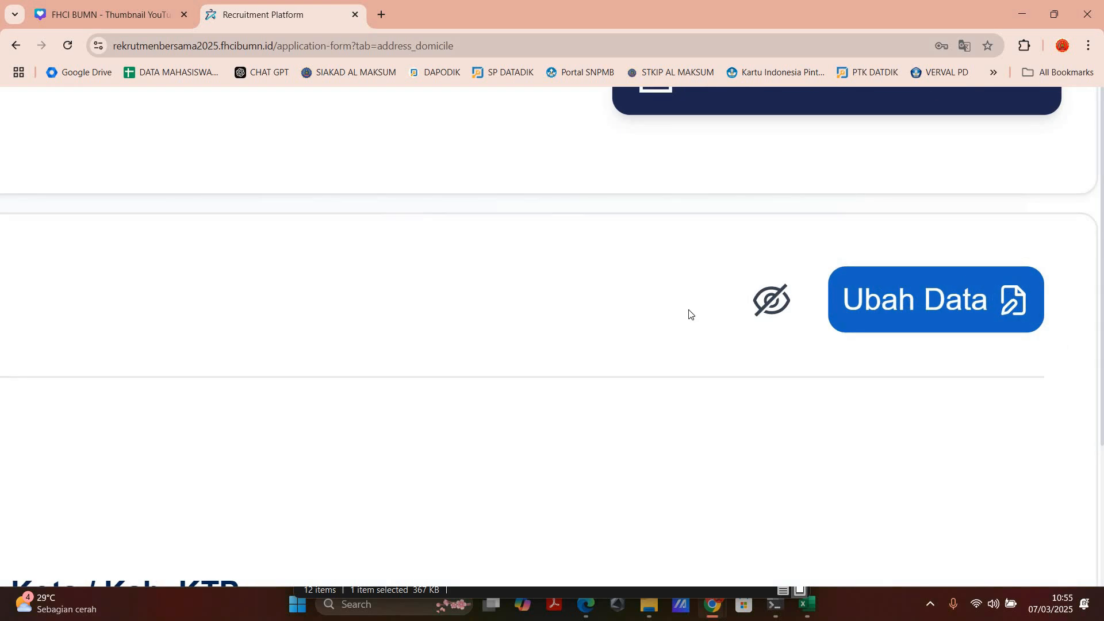
{"action": "scroll", "coordinate": [681, 314], "scroll_direction": "down", "scroll_amount": 5}
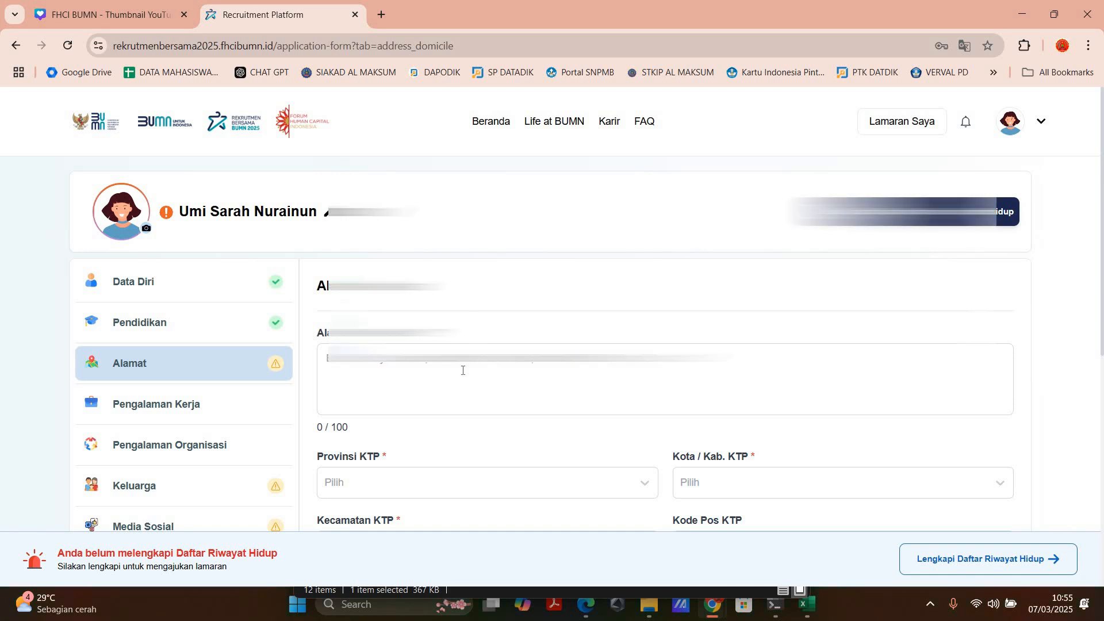
{"action": "scroll", "coordinate": [382, 345], "scroll_direction": "down", "scroll_amount": 3}
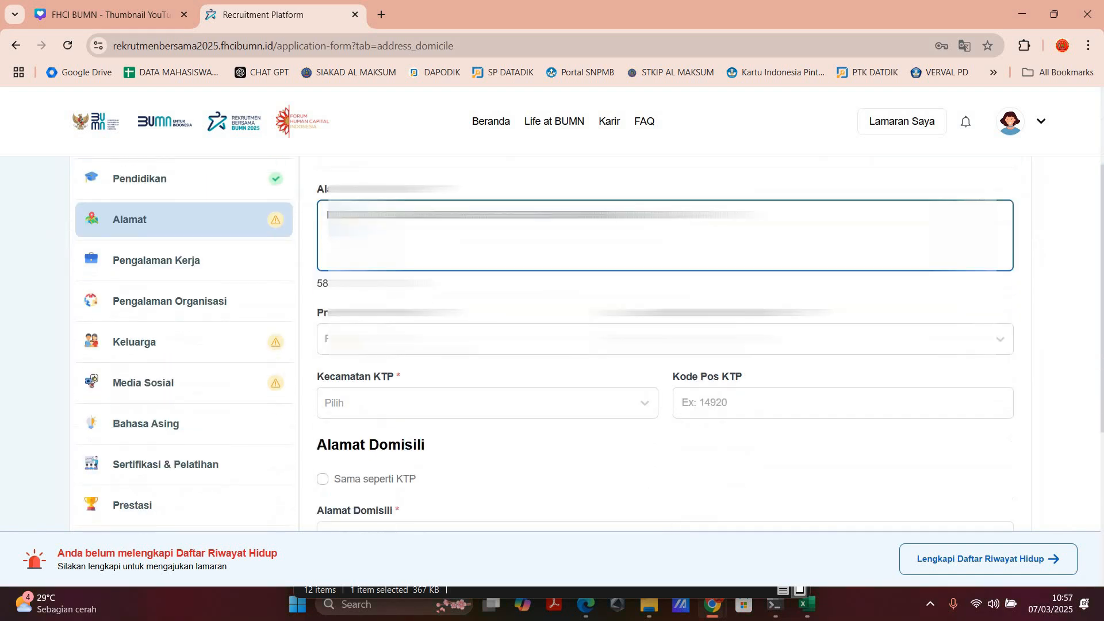
Step: Select the province, Kota/Kab. and Kecamatan of the KTP address and fill in its Kode Pos
{"action": "left_click", "coordinate": [374, 352]}
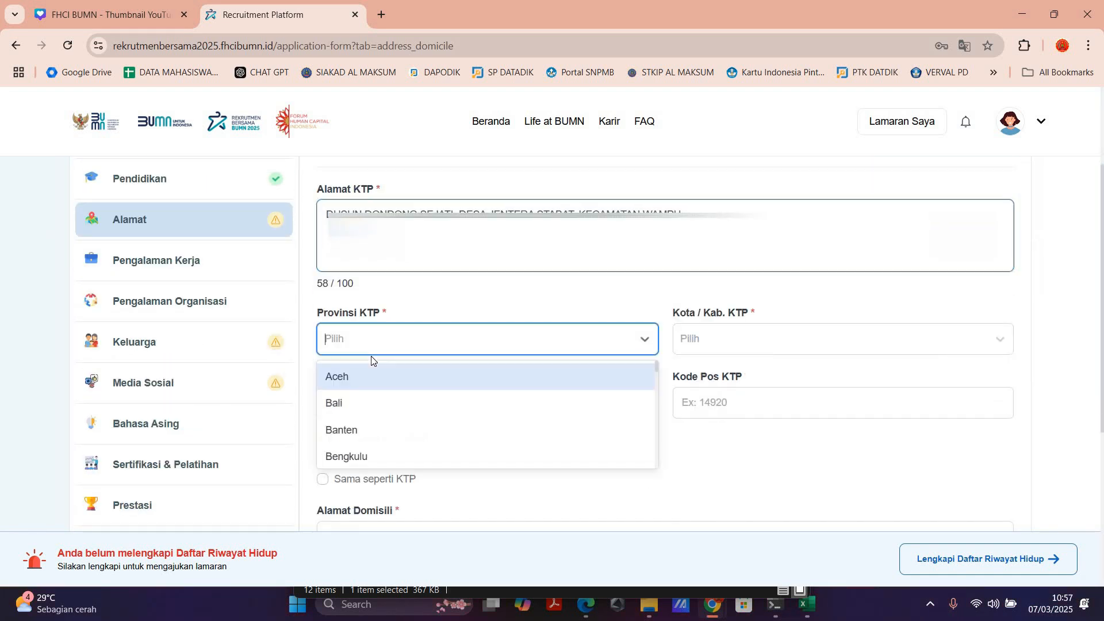
{"action": "type", "text": "suma"}
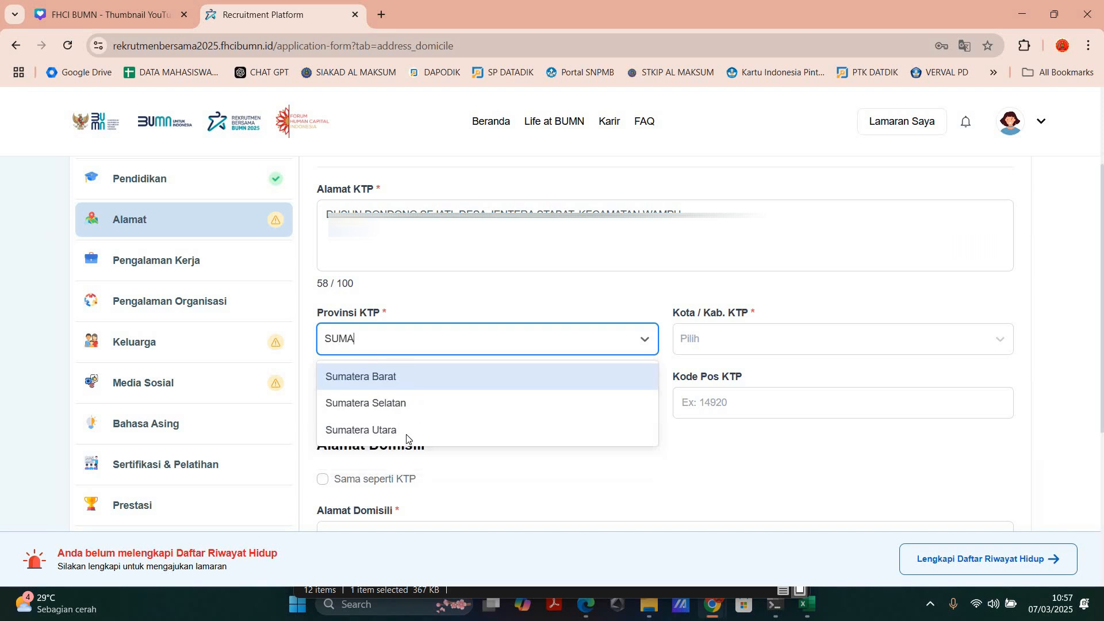
{"action": "key", "text": "Down"}
{"action": "key", "text": "Down"}
{"action": "key", "text": "Return"}
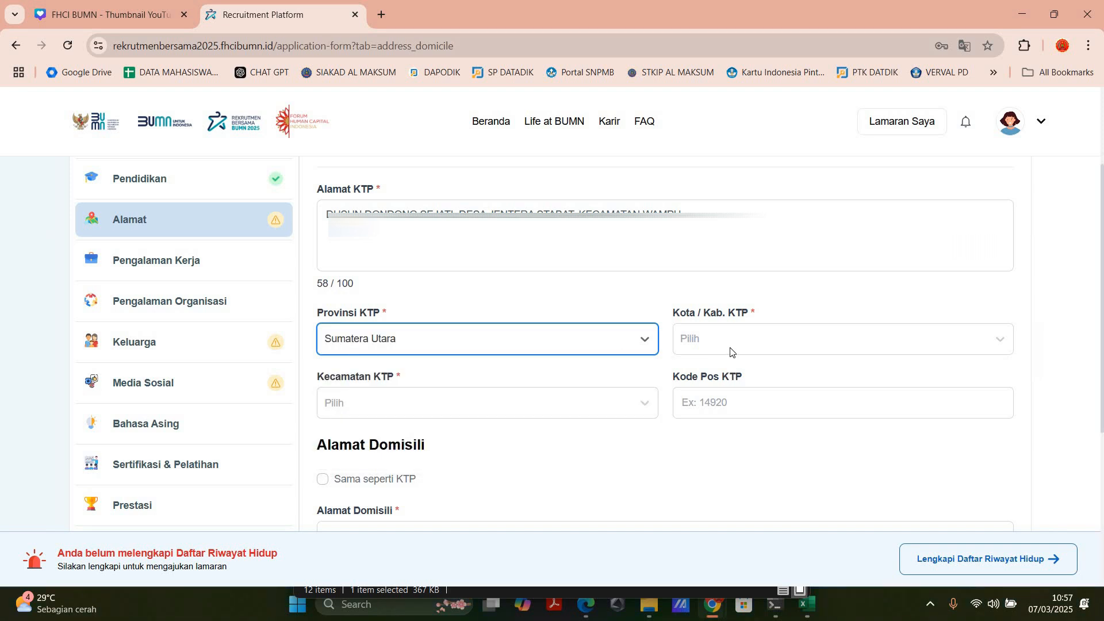
{"action": "left_click", "coordinate": [730, 351]}
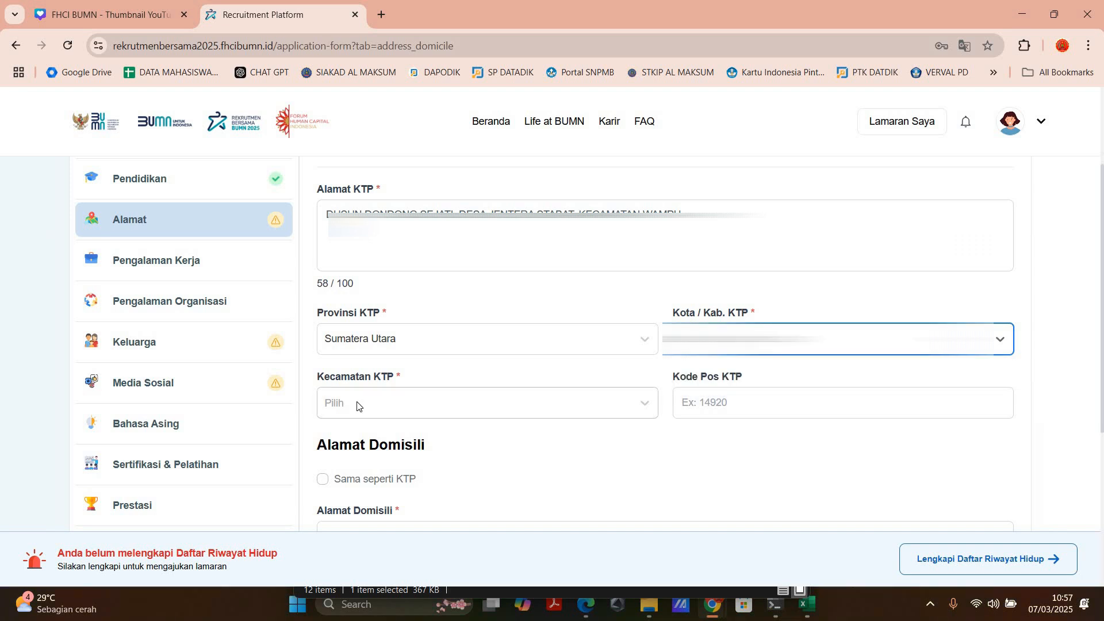
{"action": "left_click", "coordinate": [357, 406]}
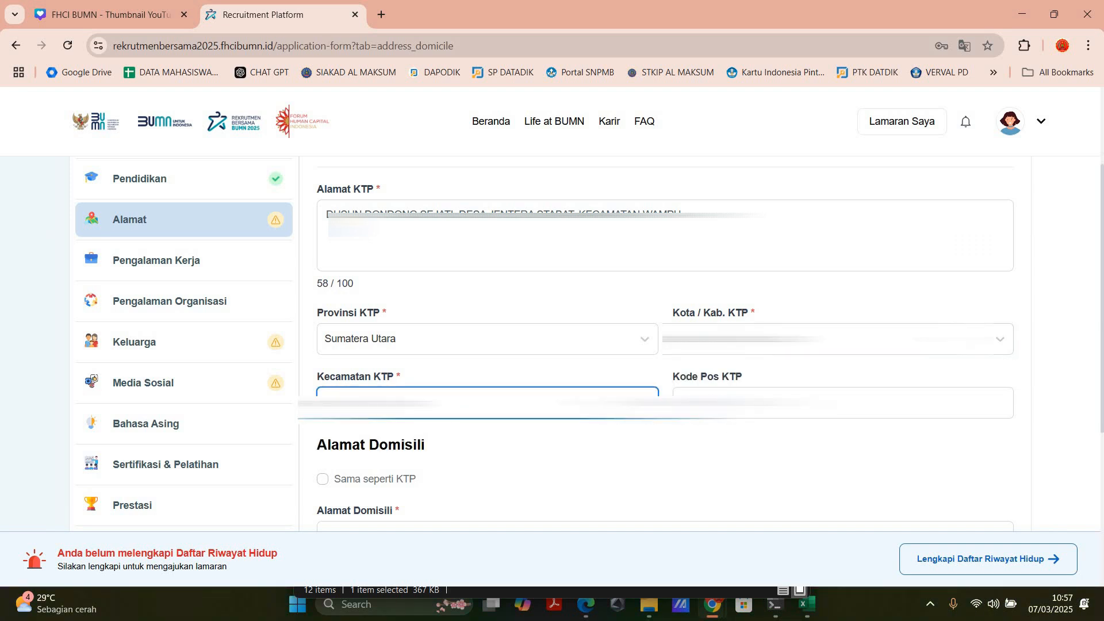
{"action": "left_click", "coordinate": [736, 404]}
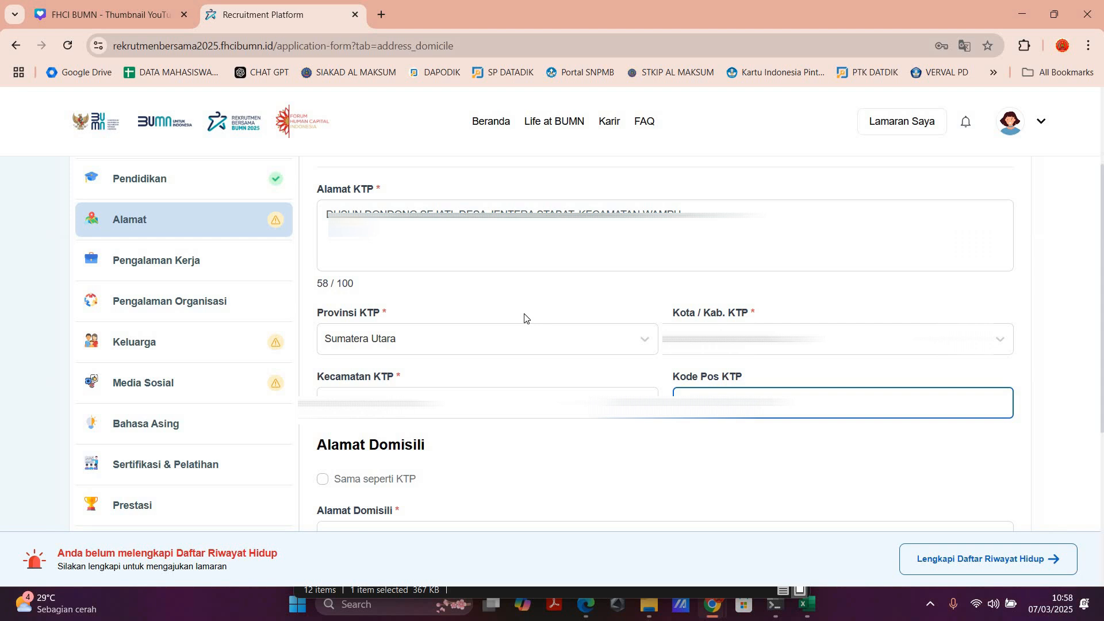
Step: Mark Alamat Domisili as Sama seperti KTP and save the Alamat data
{"action": "scroll", "coordinate": [318, 489], "scroll_direction": "up", "scroll_amount": 5}
{"action": "left_click", "coordinate": [329, 475]}
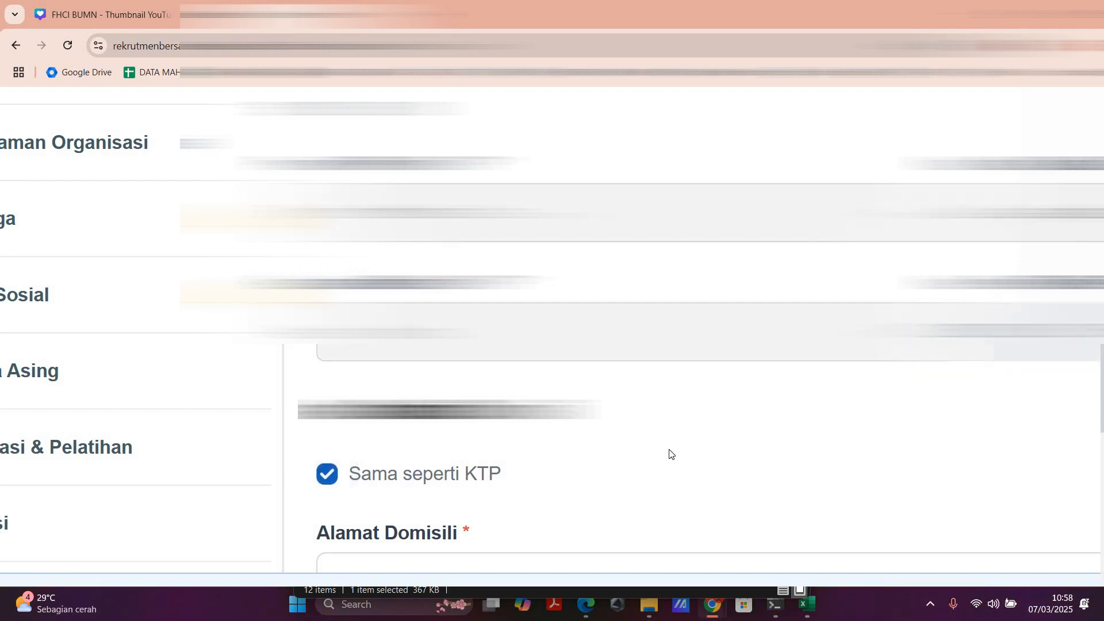
{"action": "scroll", "coordinate": [713, 433], "scroll_direction": "down", "scroll_amount": 5}
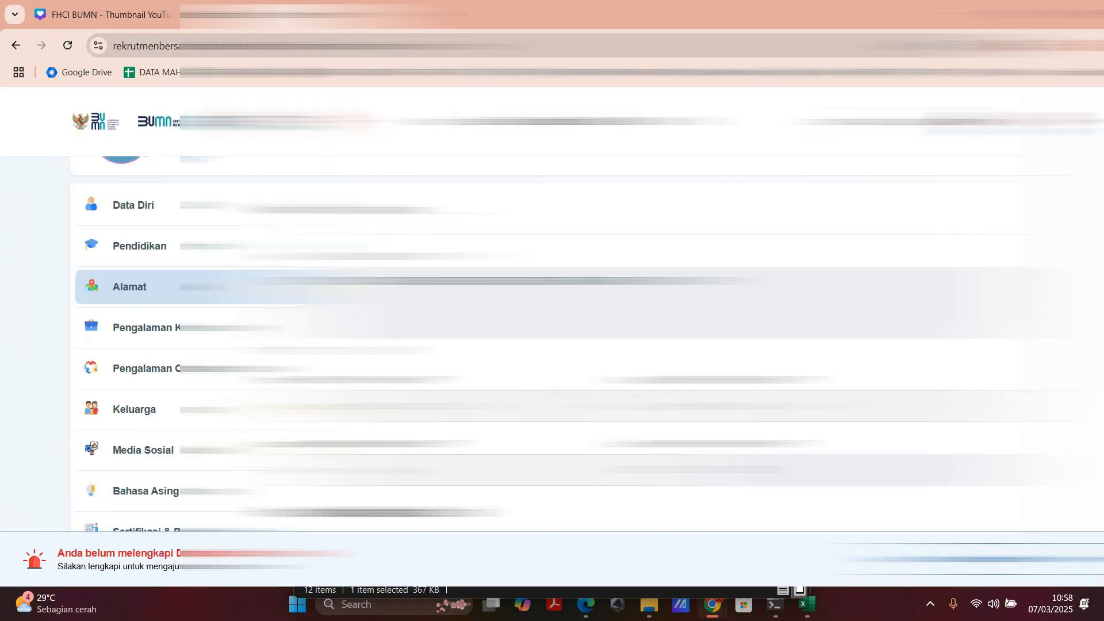
{"action": "scroll", "coordinate": [576, 346], "scroll_direction": "down", "scroll_amount": 5}
{"action": "scroll", "coordinate": [575, 345], "scroll_direction": "down", "scroll_amount": 1}
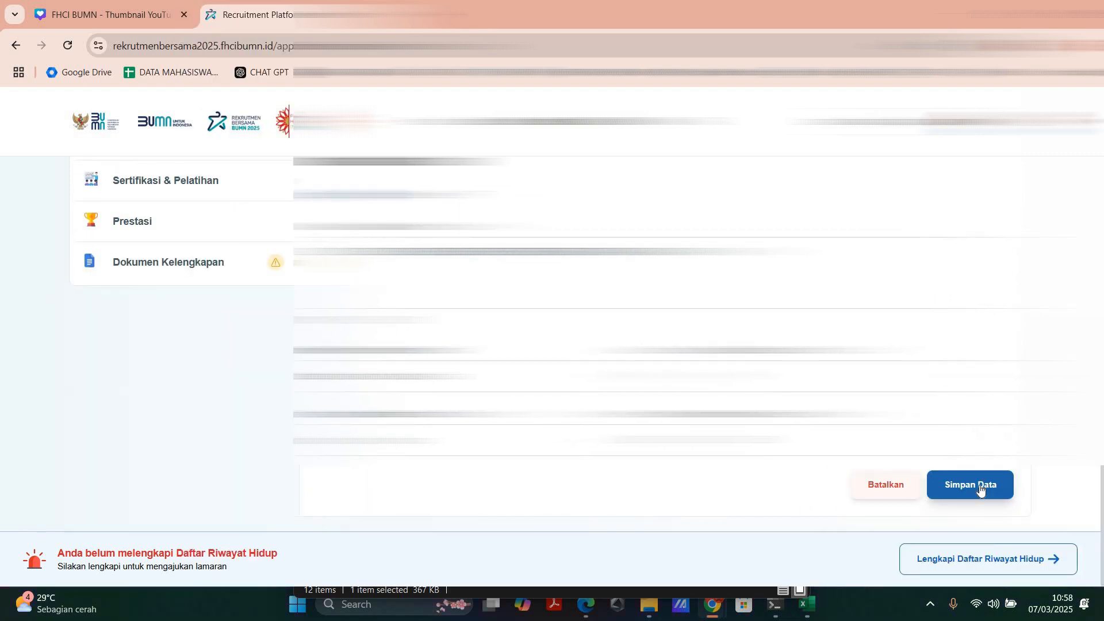
{"action": "left_click", "coordinate": [979, 485]}
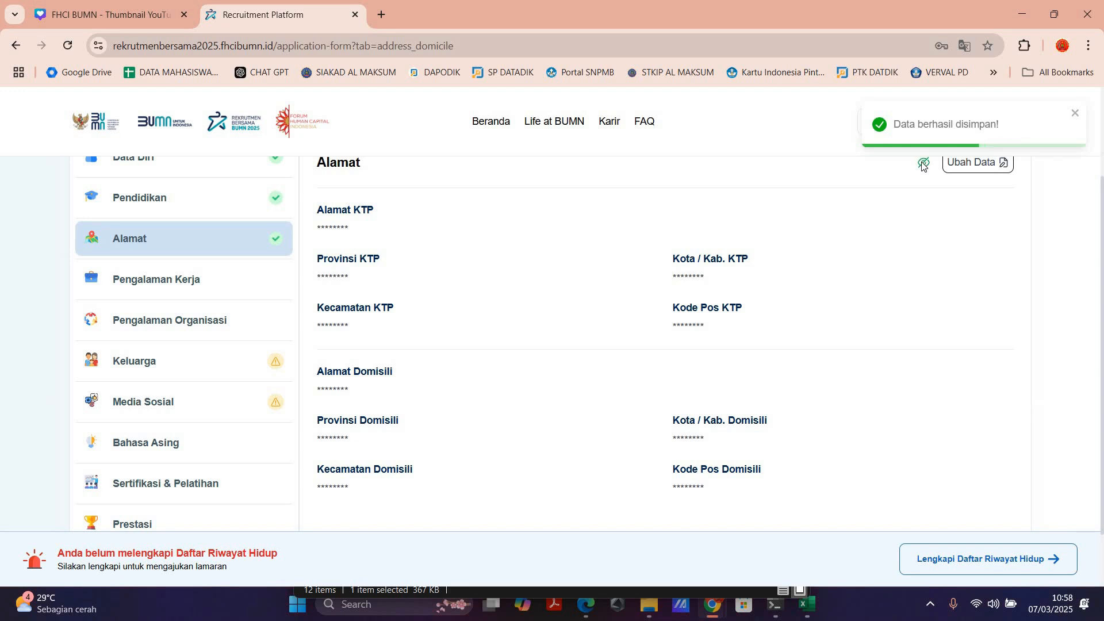
Step: Toggle the masking of the saved Alamat data to check the KTP and Domisili addresses
{"action": "scroll", "coordinate": [415, 303], "scroll_direction": "up", "scroll_amount": 1}
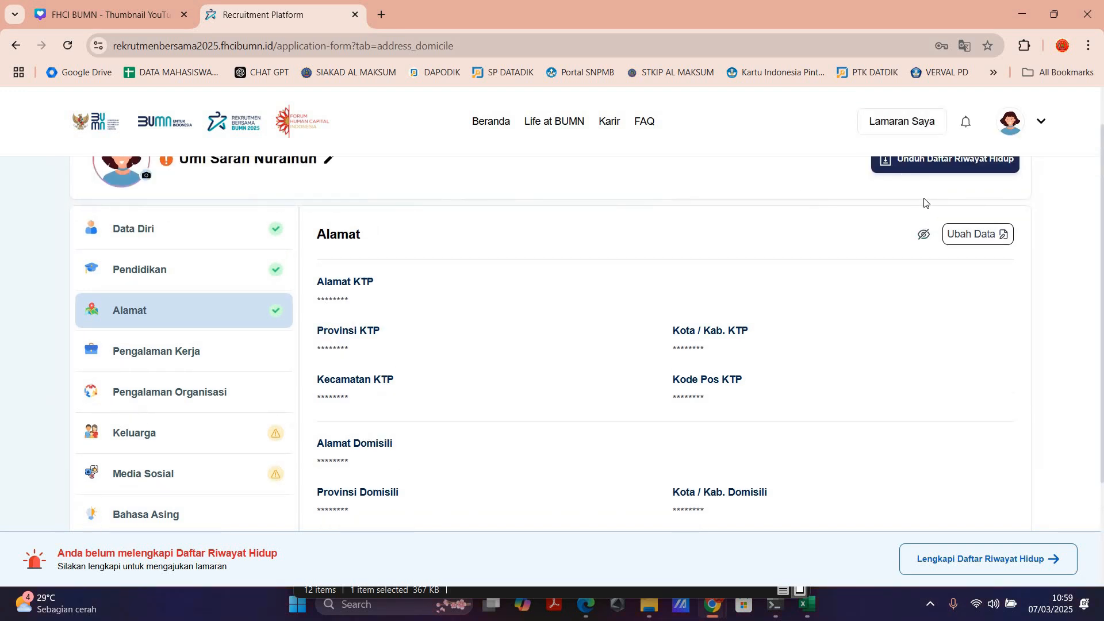
{"action": "left_click", "coordinate": [925, 236]}
{"action": "left_click", "coordinate": [926, 237]}
{"action": "left_click", "coordinate": [925, 237]}
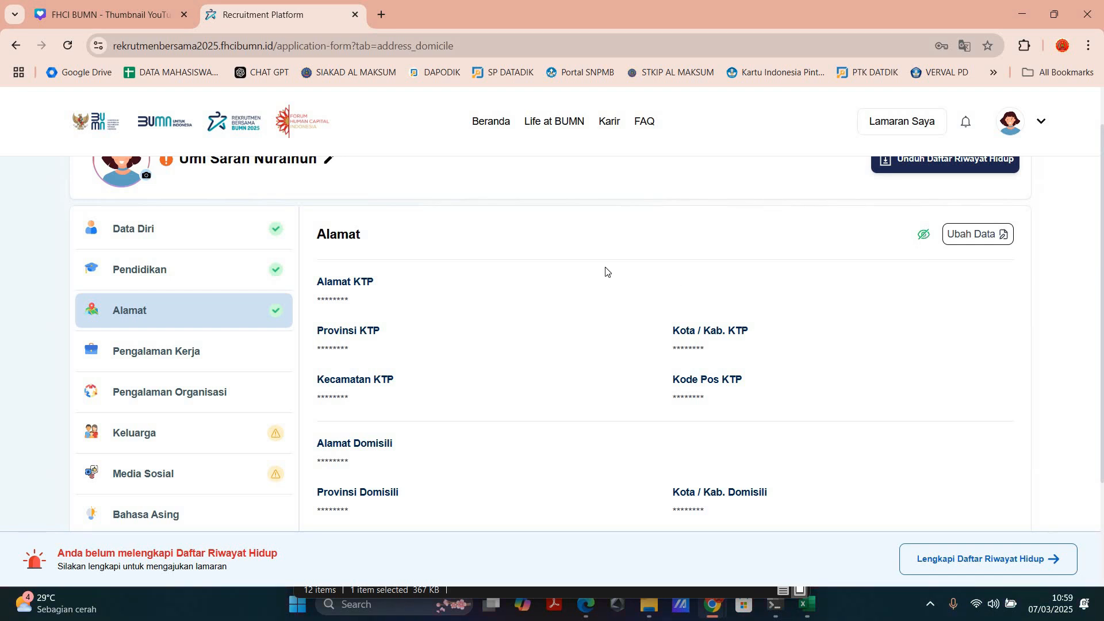
Step: Start a new Pengalaman Kerja entry, trying the Tidak memiliki pengalaman kerja option on and off again
{"action": "left_click", "coordinate": [199, 358]}
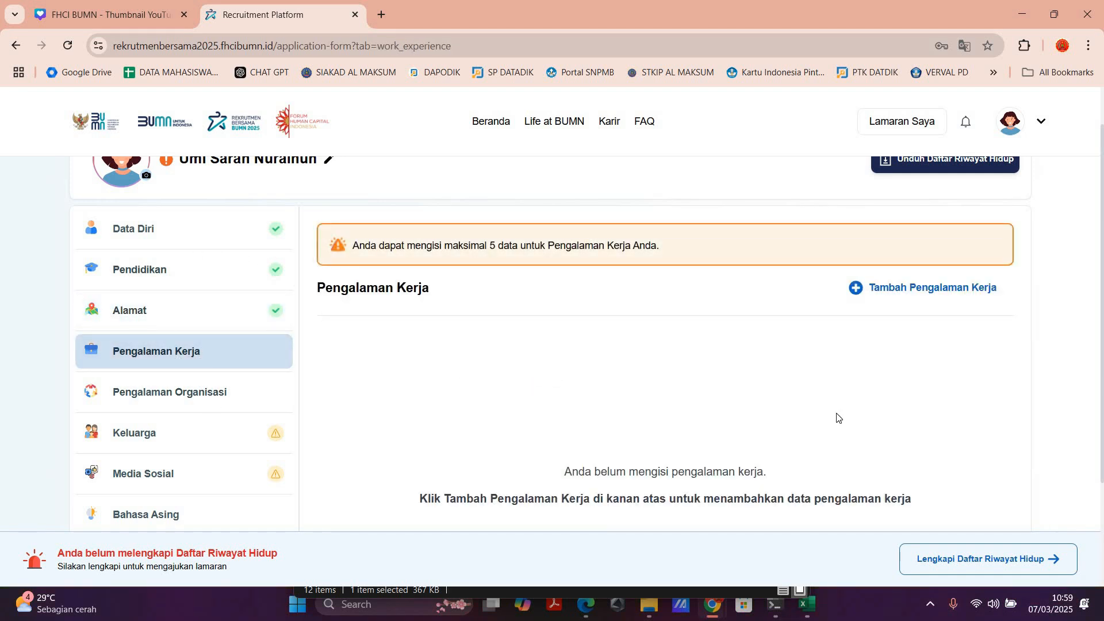
{"action": "left_click", "coordinate": [926, 294]}
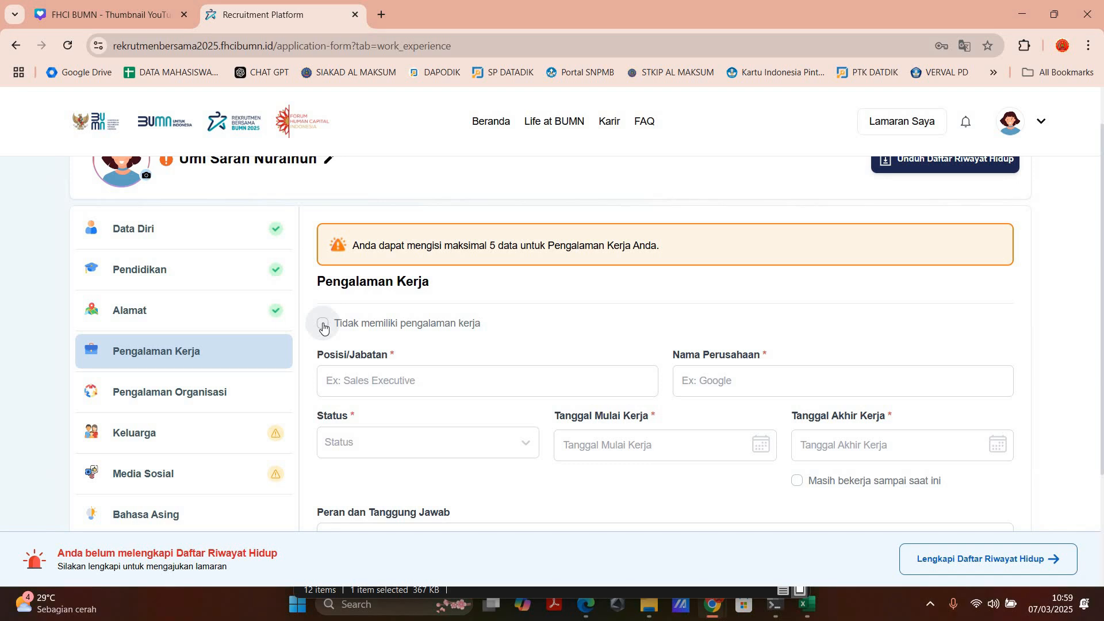
{"action": "left_click", "coordinate": [322, 325]}
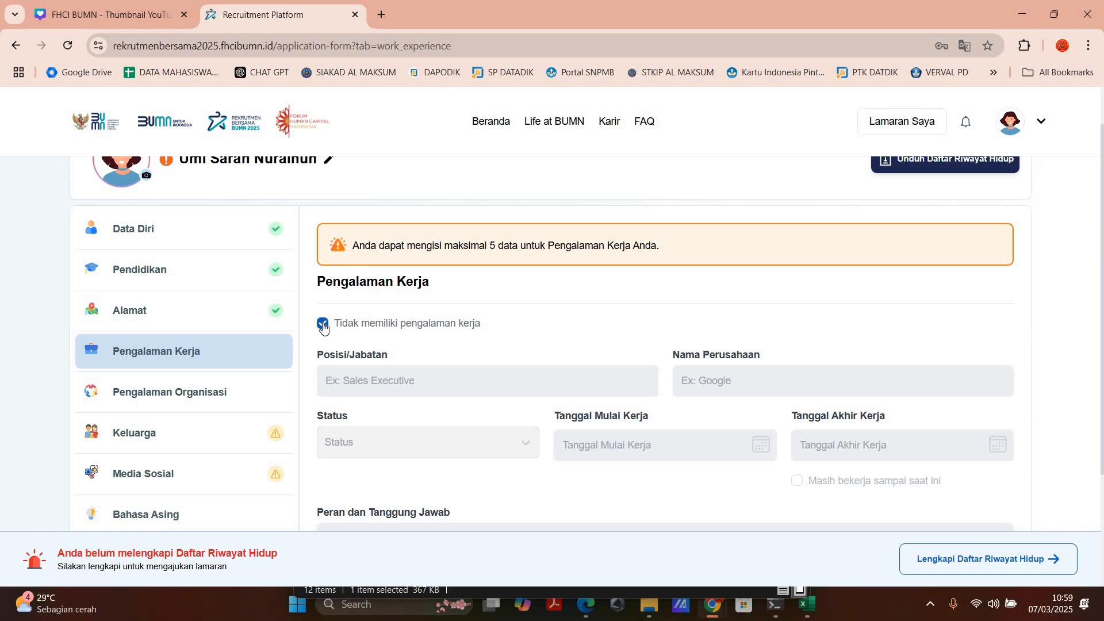
{"action": "left_click", "coordinate": [324, 325]}
Step: Enter MITRA at BADAN PUSAT STATISTIK LANGKAT as Pegawai Kontrak from 26-08-2020, Masih bekerja sampai saat ini, describe the survey duties, and save the entry
{"action": "scroll", "coordinate": [541, 248], "scroll_direction": "down", "scroll_amount": 1}
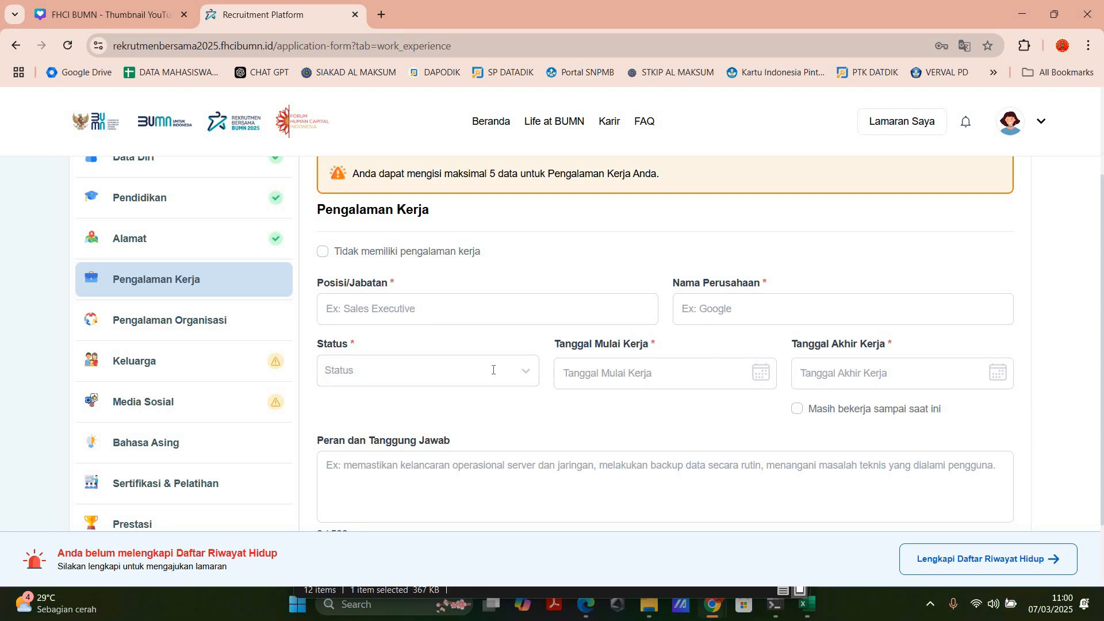
{"action": "scroll", "coordinate": [492, 369], "scroll_direction": "down", "scroll_amount": 2}
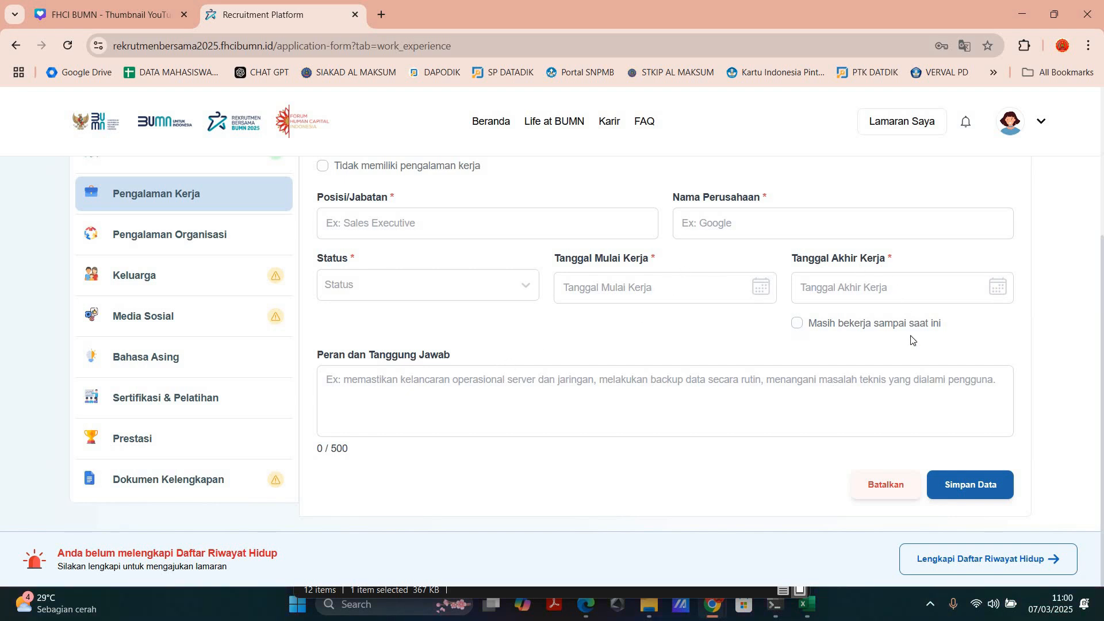
{"action": "scroll", "coordinate": [911, 340], "scroll_direction": "up", "scroll_amount": 5, "text": "ctrl"}
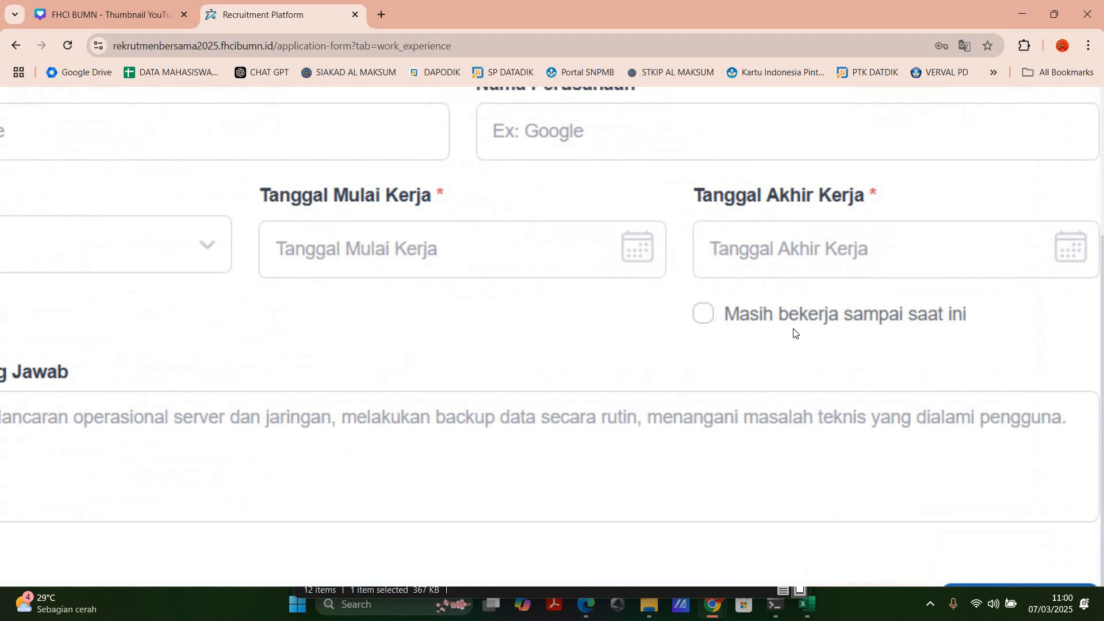
{"action": "left_click", "coordinate": [745, 329]}
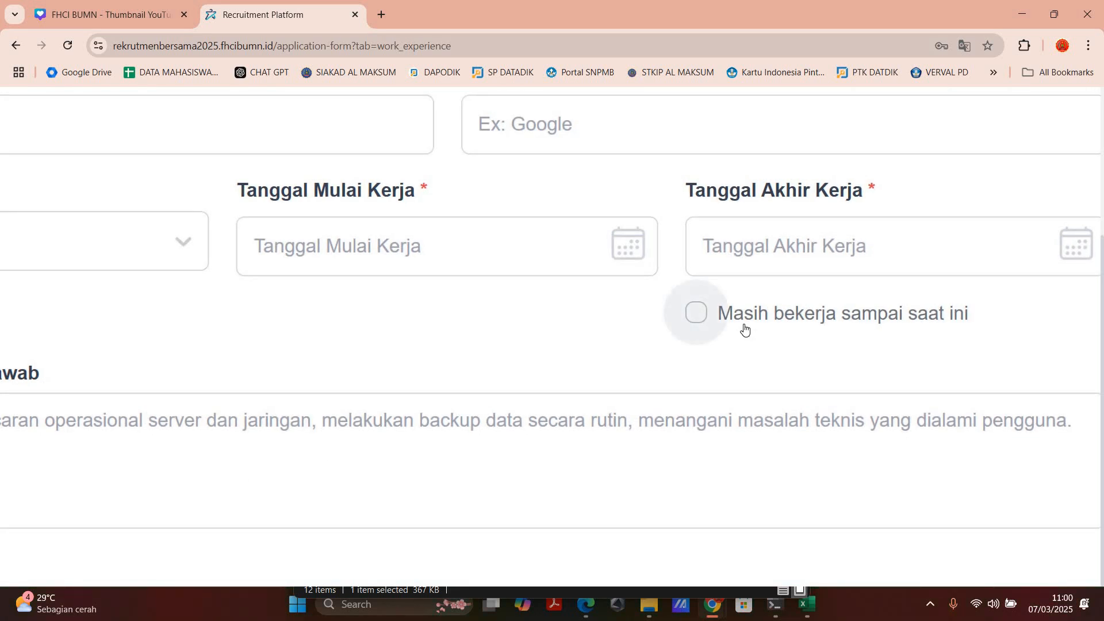
{"action": "scroll", "coordinate": [742, 328], "scroll_direction": "down", "scroll_amount": 4, "text": "ctrl"}
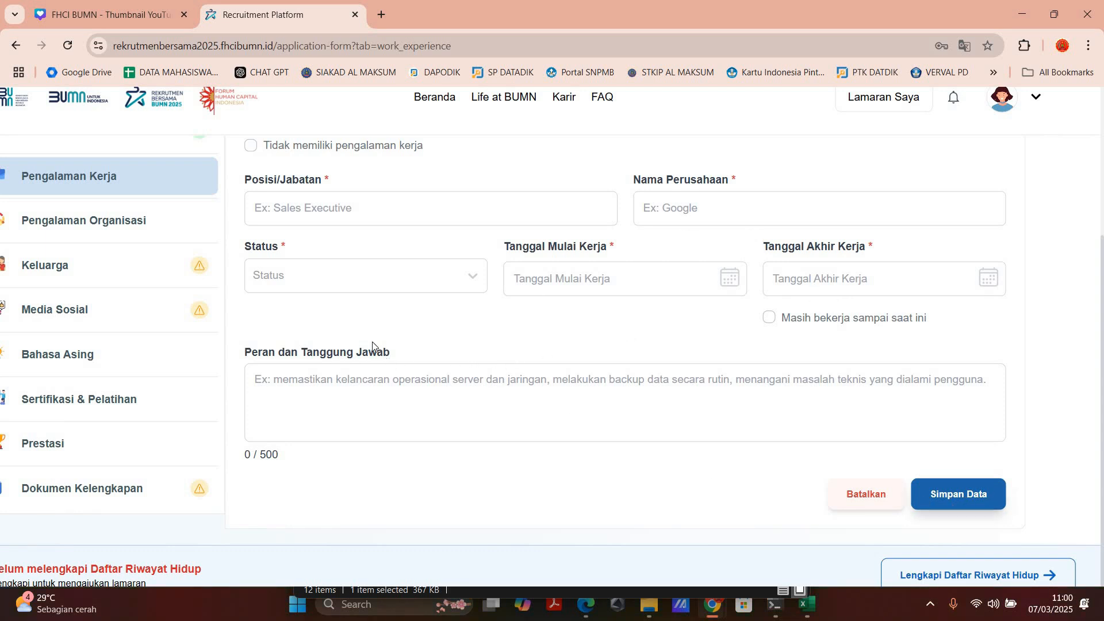
{"action": "scroll", "coordinate": [346, 289], "scroll_direction": "up", "scroll_amount": 2}
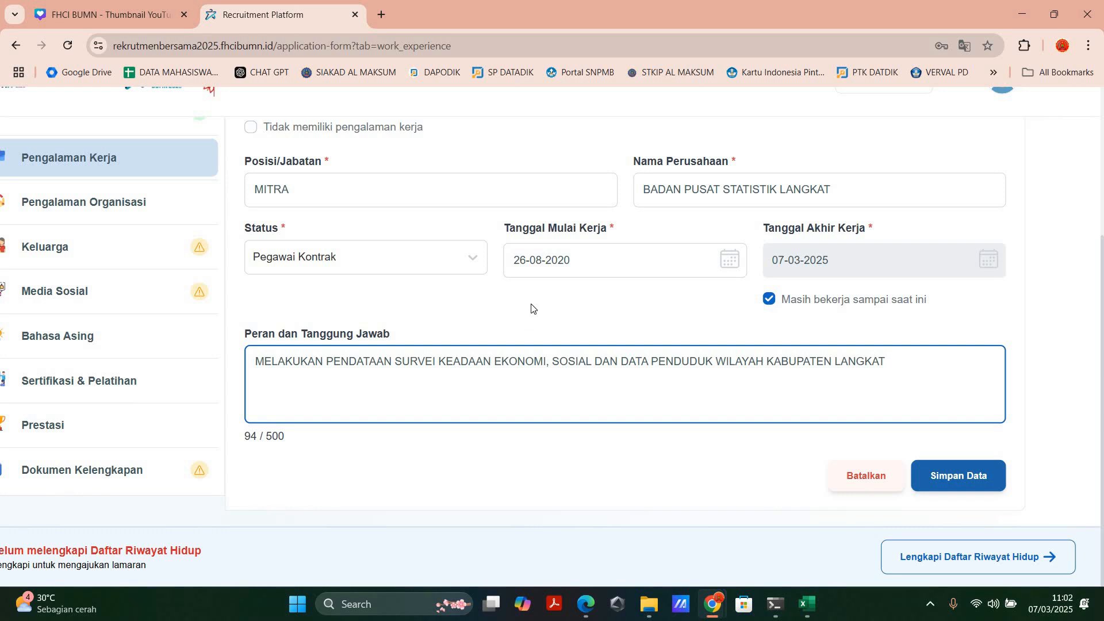
{"action": "left_click", "coordinate": [958, 477]}
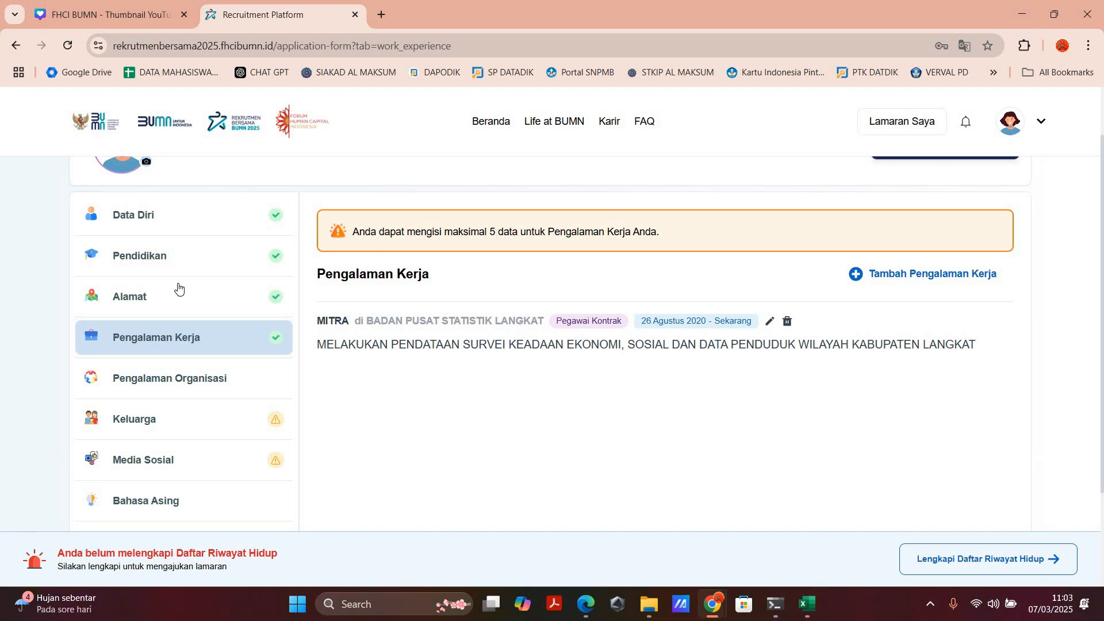
Step: Look over the Pengalaman Organisasi section and read its notice about the maximum number of entries
{"action": "left_click", "coordinate": [171, 382]}
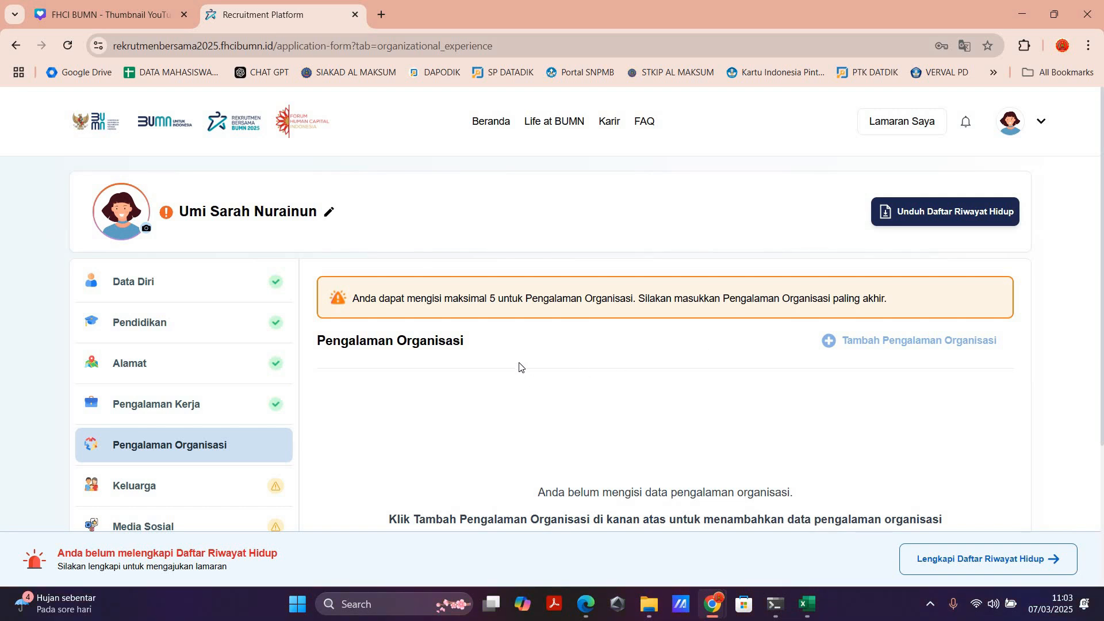
{"action": "scroll", "coordinate": [528, 362], "scroll_direction": "down", "scroll_amount": 1}
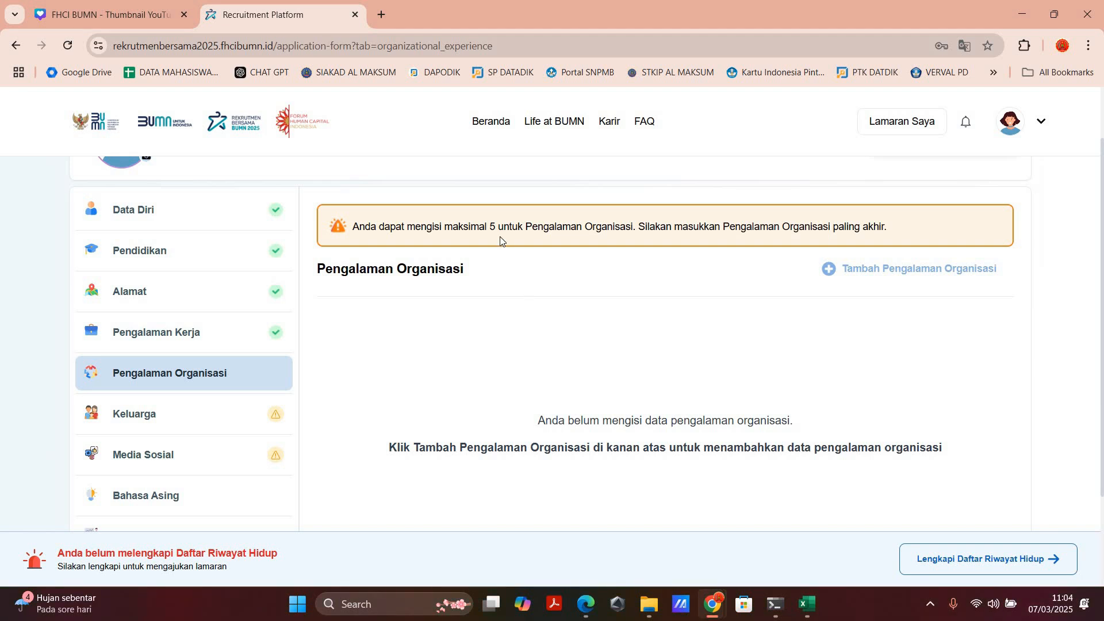
{"action": "scroll", "coordinate": [499, 239], "scroll_direction": "up", "scroll_amount": 5}
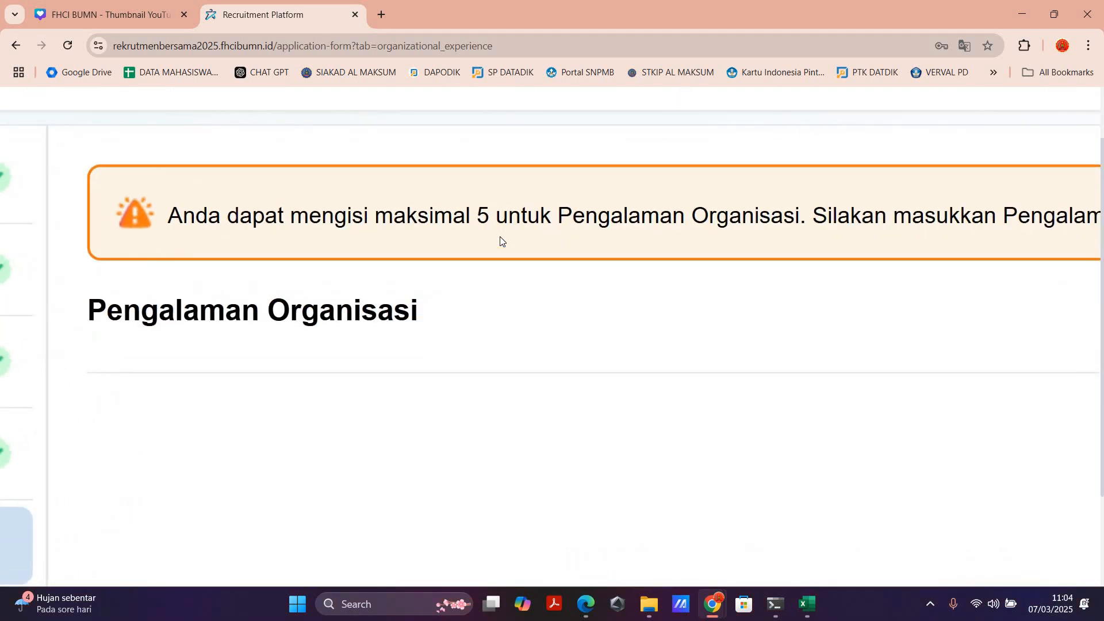
{"action": "scroll", "coordinate": [503, 242], "scroll_direction": "down", "scroll_amount": 5}
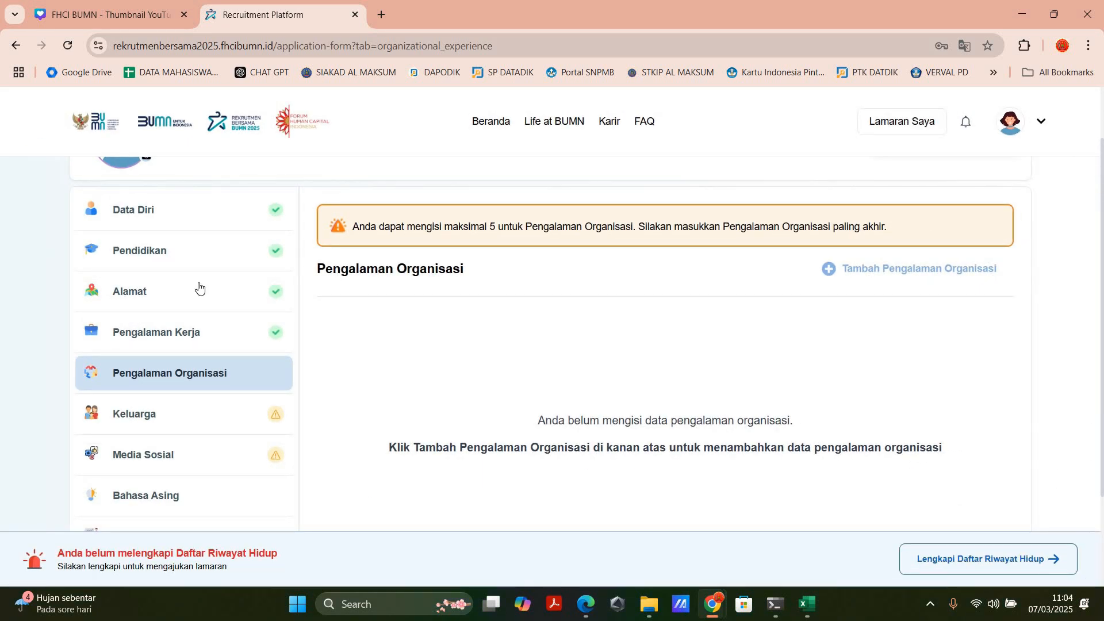
Step: Start a new Keluarga entry and set its Status Keluarga to Suami/Mantan Suami
{"action": "left_click", "coordinate": [127, 415]}
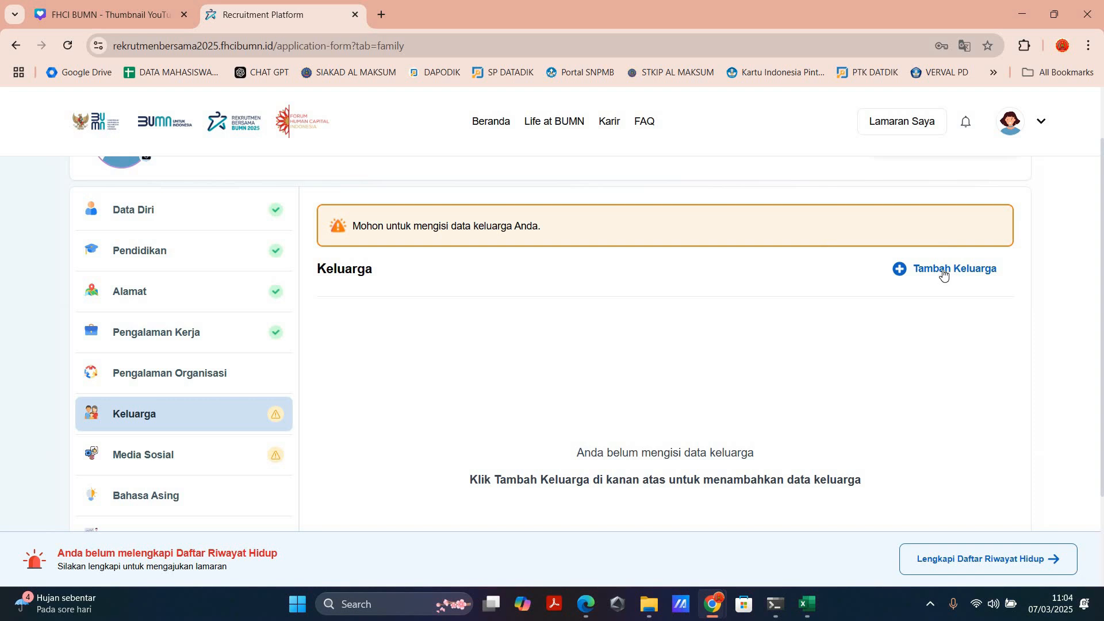
{"action": "left_click", "coordinate": [944, 276]}
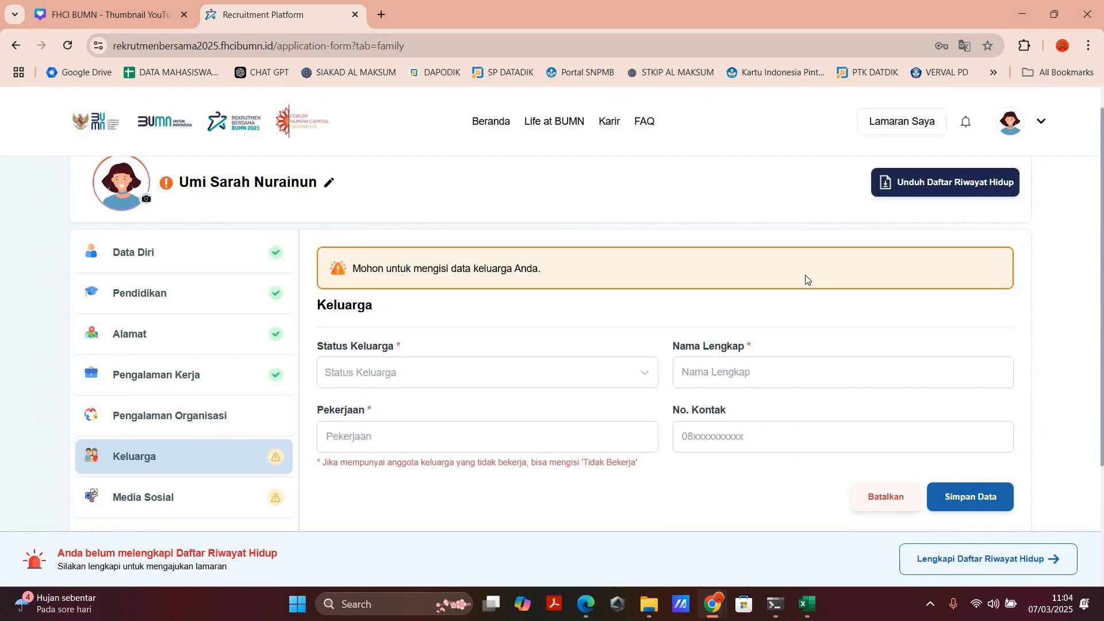
{"action": "left_click", "coordinate": [389, 376]}
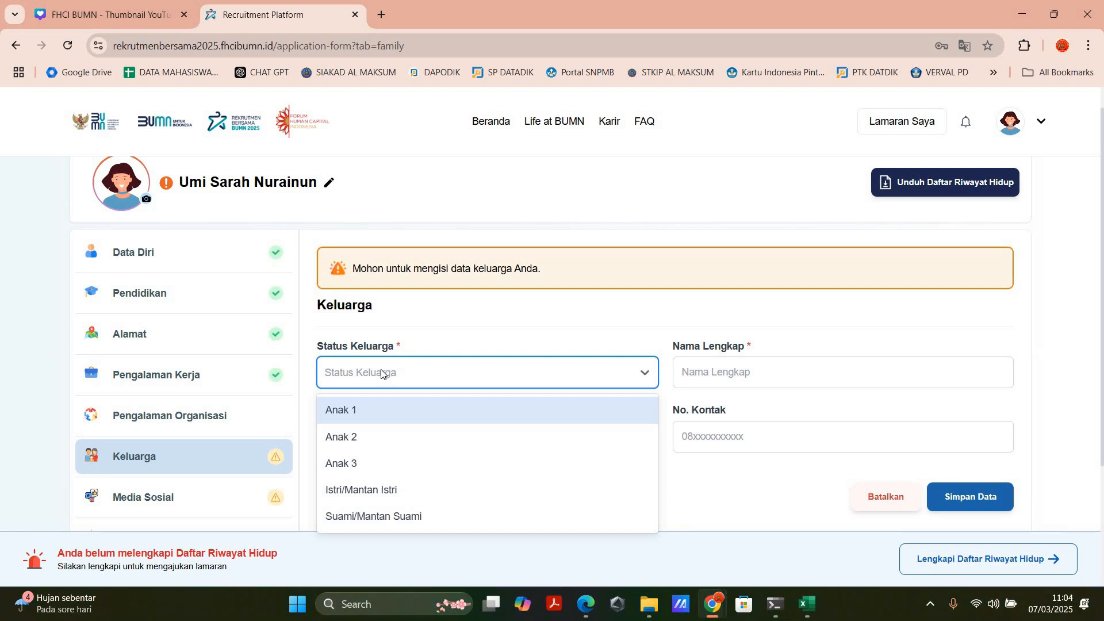
{"action": "scroll", "coordinate": [385, 365], "scroll_direction": "down", "scroll_amount": 2}
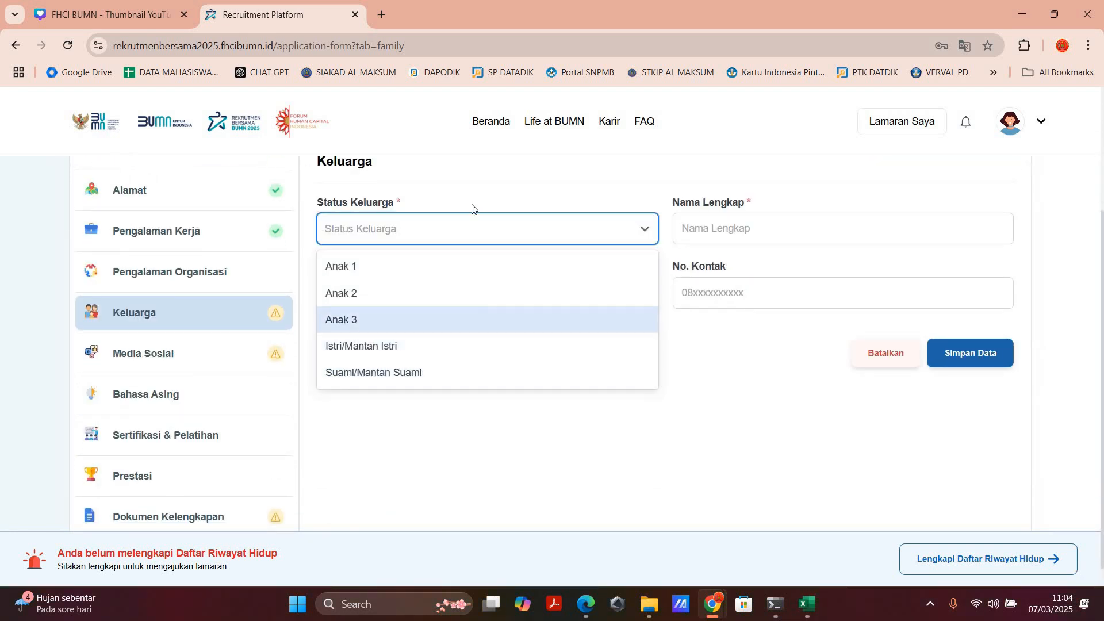
{"action": "scroll", "coordinate": [459, 274], "scroll_direction": "up", "scroll_amount": 1}
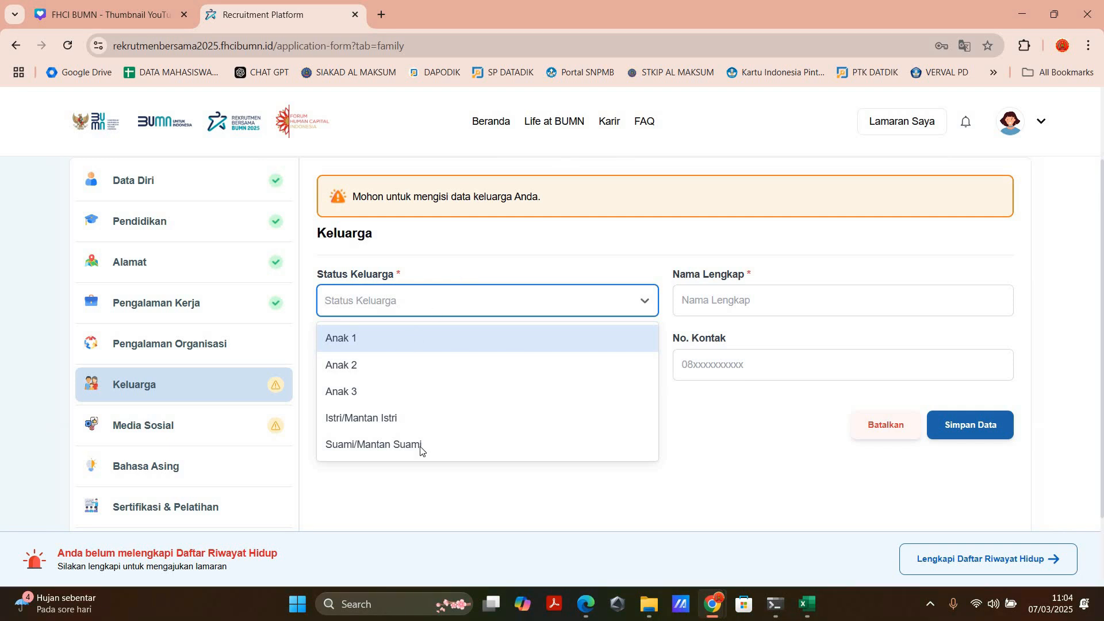
{"action": "key", "text": "Return"}
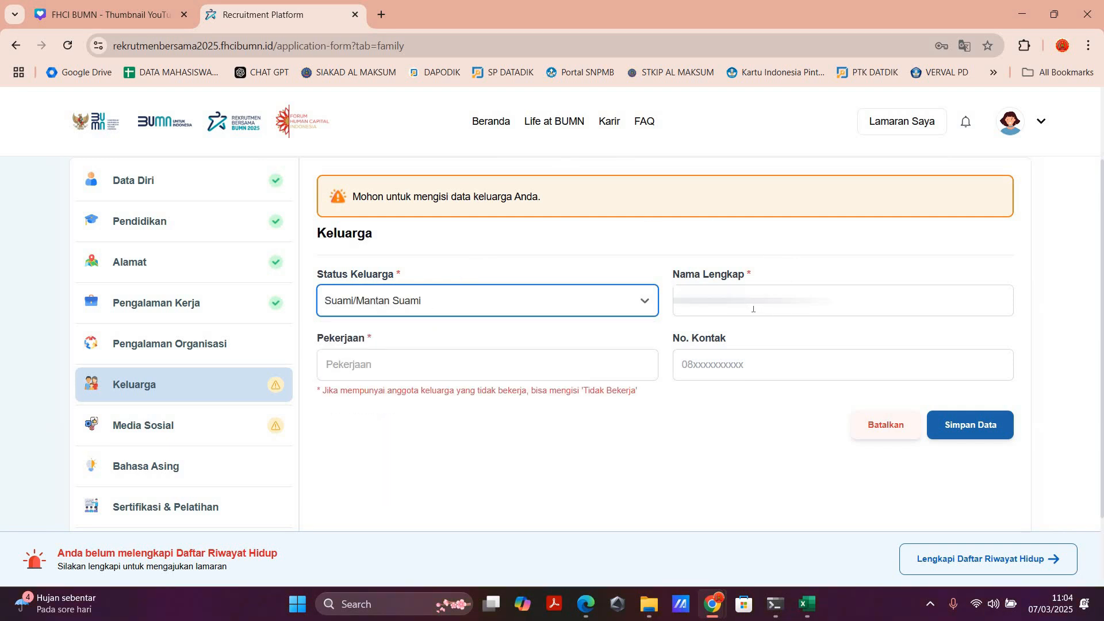
Step: Fill in the family member's full name, Pekerjaan DOSEN and contact number, and save the Keluarga entry
{"action": "left_click", "coordinate": [753, 307]}
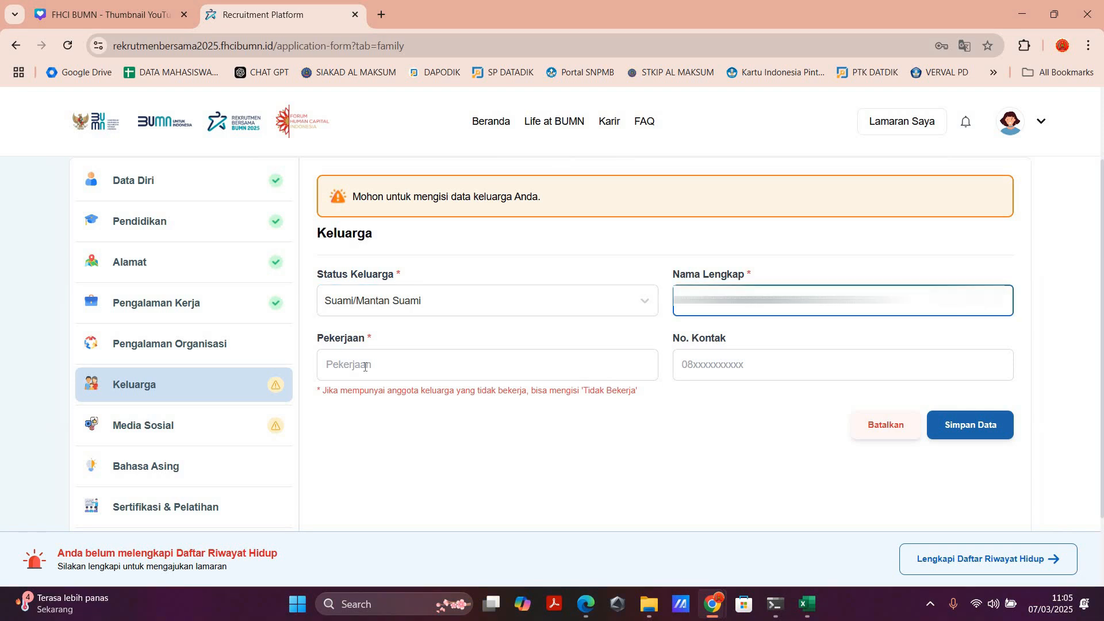
{"action": "left_click", "coordinate": [365, 366]}
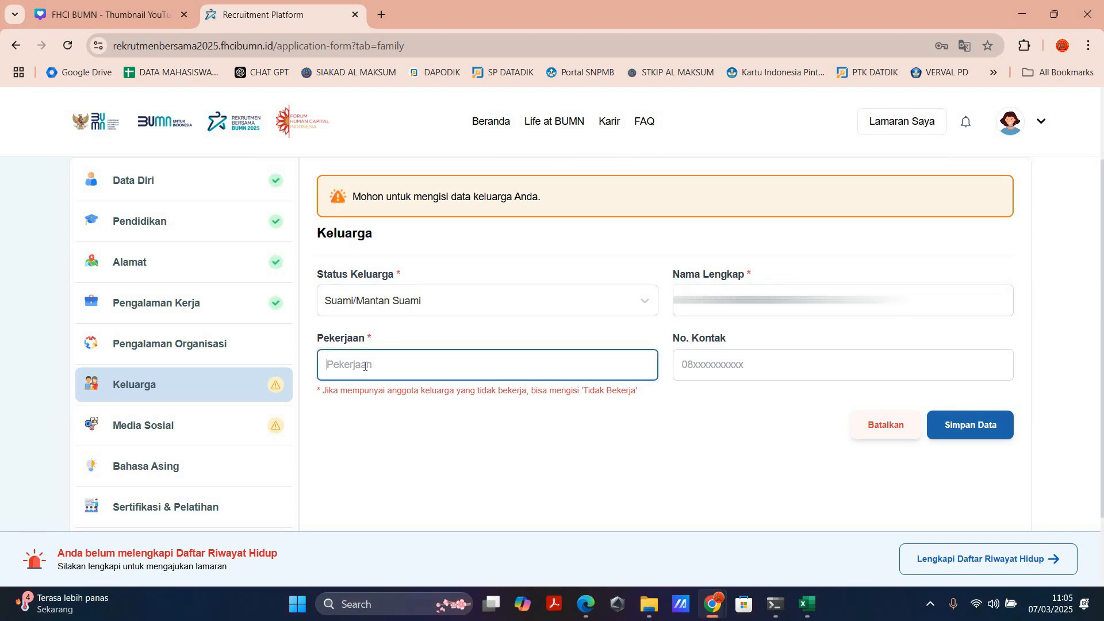
{"action": "type", "text": "DOSEN"}
{"action": "left_click", "coordinate": [720, 372]}
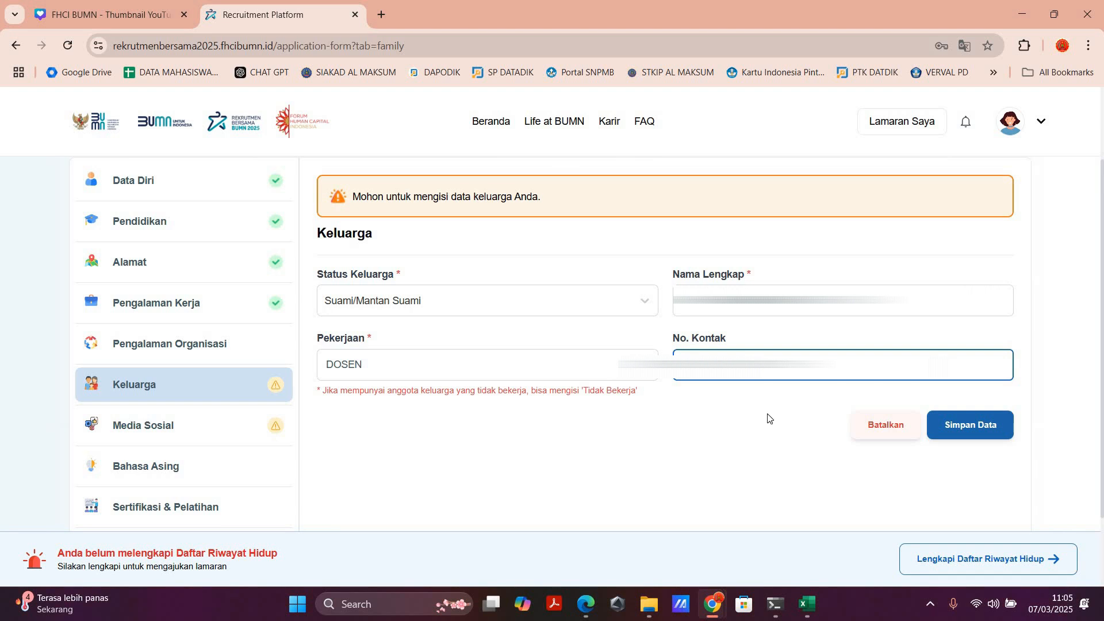
{"action": "left_click", "coordinate": [970, 433]}
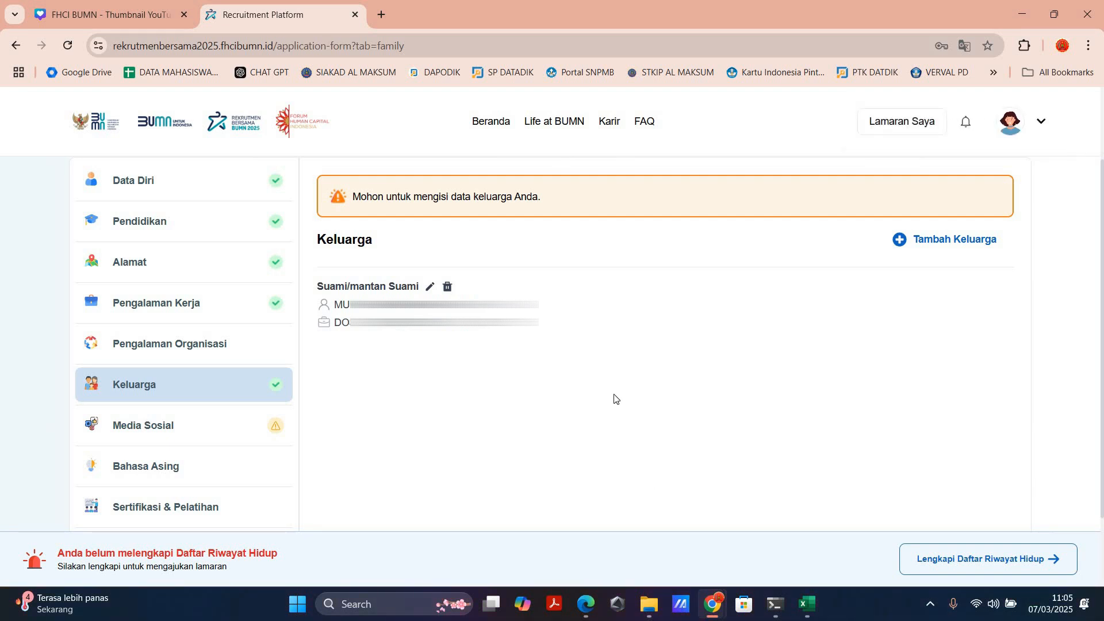
Step: Start a new Media Sosial entry with Facebook as the platform and fill in the account's username
{"action": "left_click", "coordinate": [156, 432]}
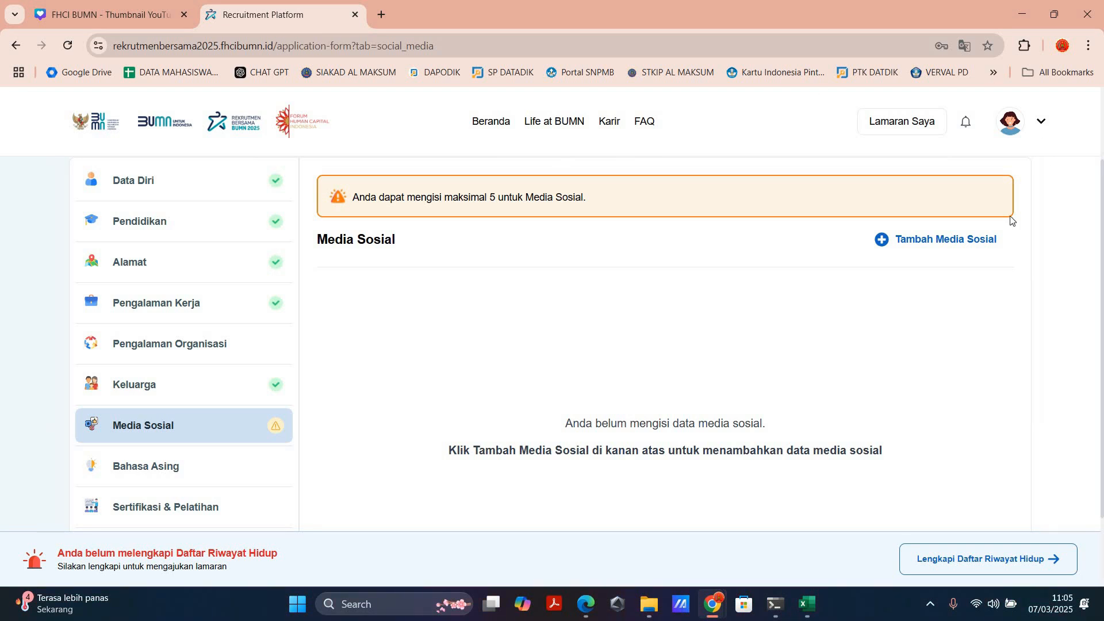
{"action": "left_click", "coordinate": [952, 242]}
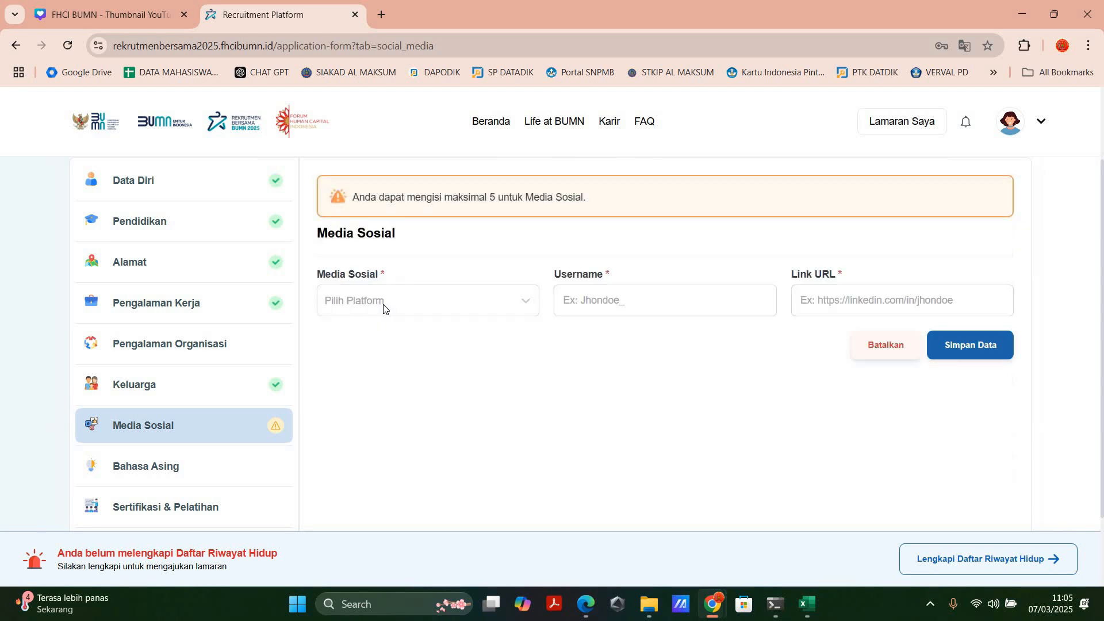
{"action": "left_click", "coordinate": [384, 308]}
{"action": "left_click", "coordinate": [383, 309]}
{"action": "left_click", "coordinate": [383, 309]}
{"action": "type", "text": "FACEBOOK"}
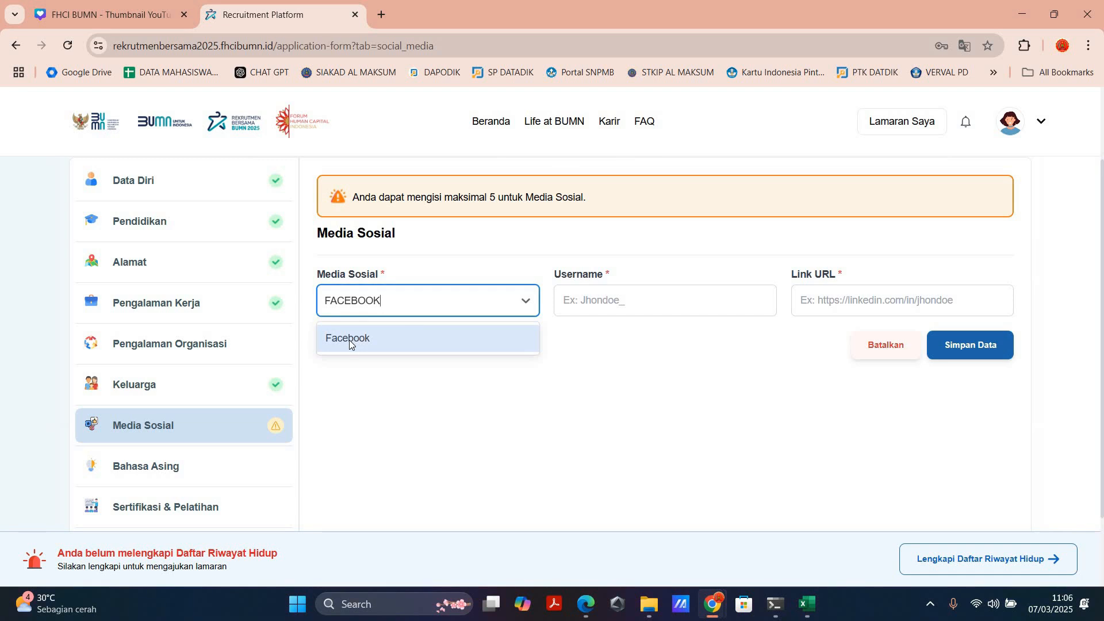
{"action": "key", "text": "Return"}
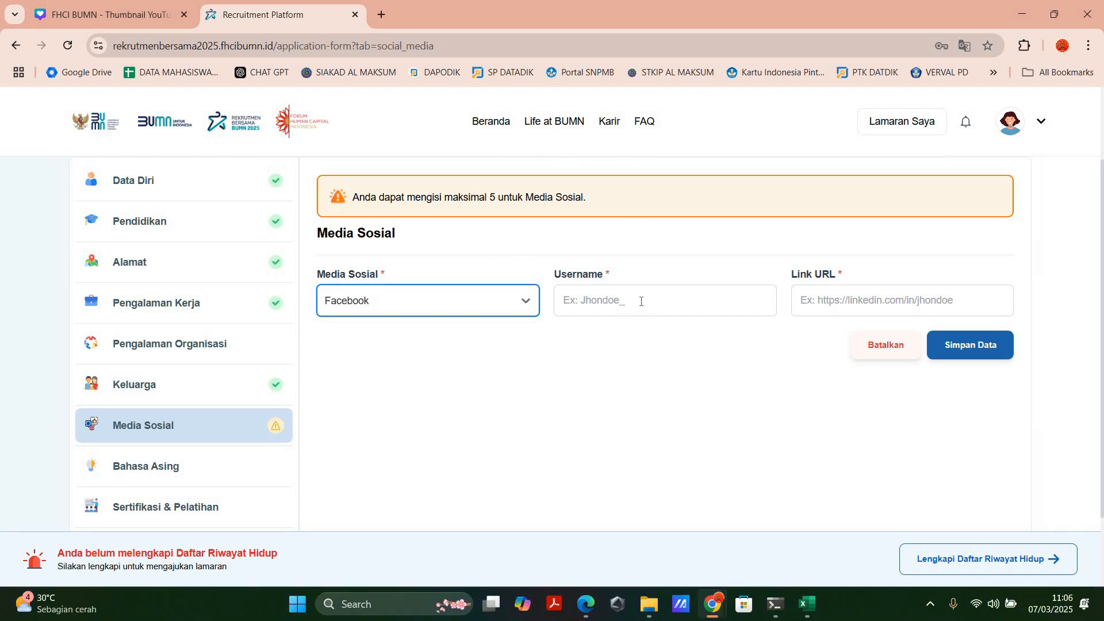
{"action": "left_click", "coordinate": [639, 300]}
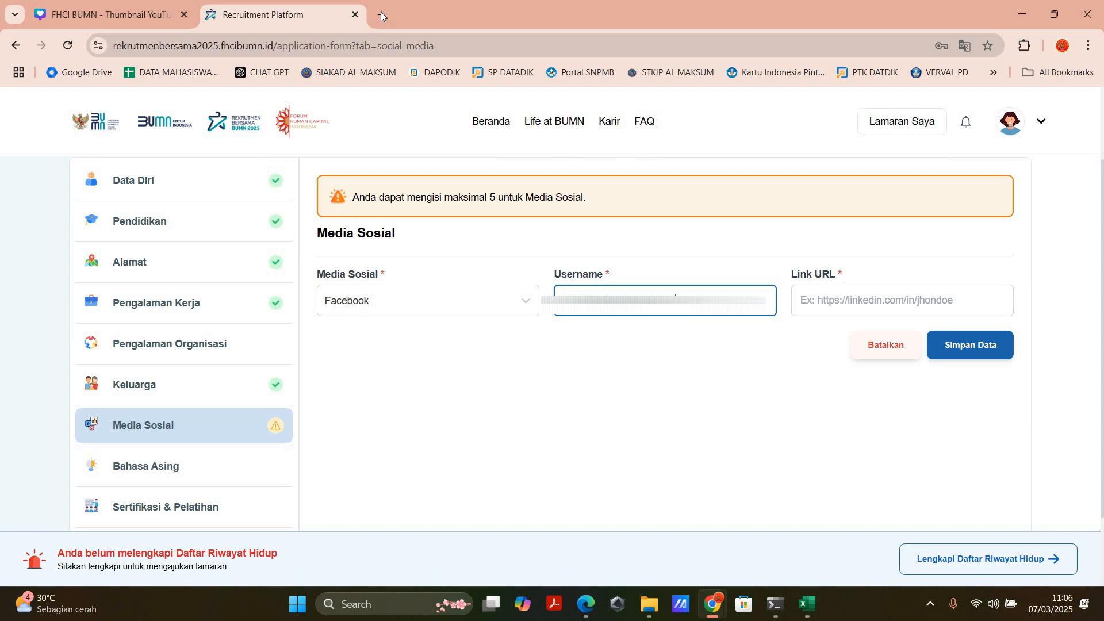
Step: Copy the web address of the open Facebook profile page into the Link URL and save the Media Sosial entry
{"action": "left_click", "coordinate": [831, 282]}
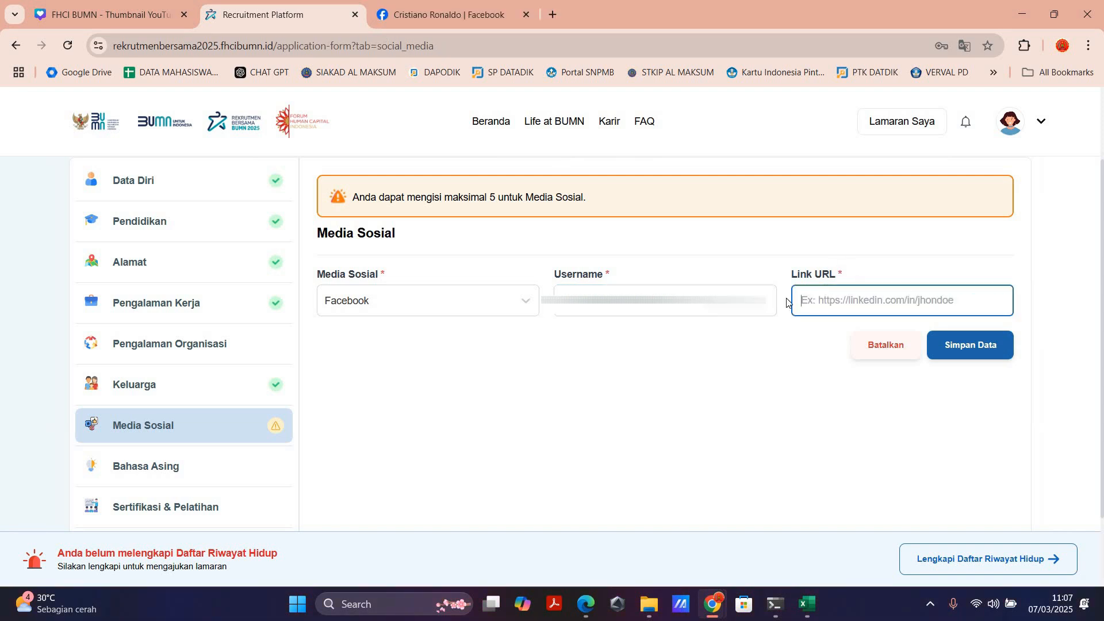
{"action": "left_click", "coordinate": [428, 13]}
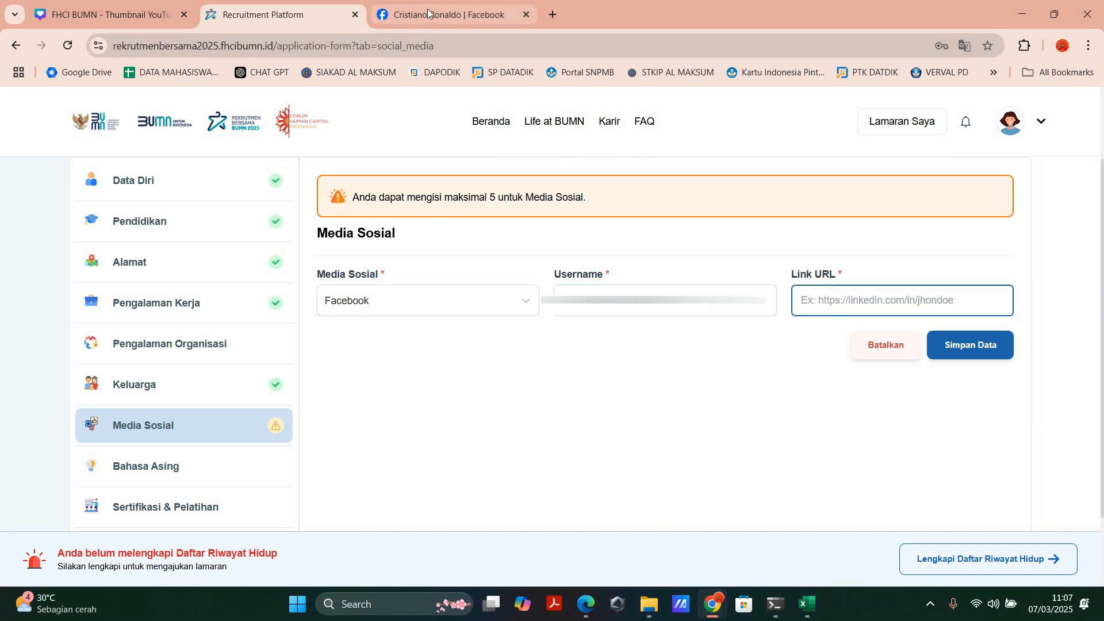
{"action": "left_click", "coordinate": [152, 47]}
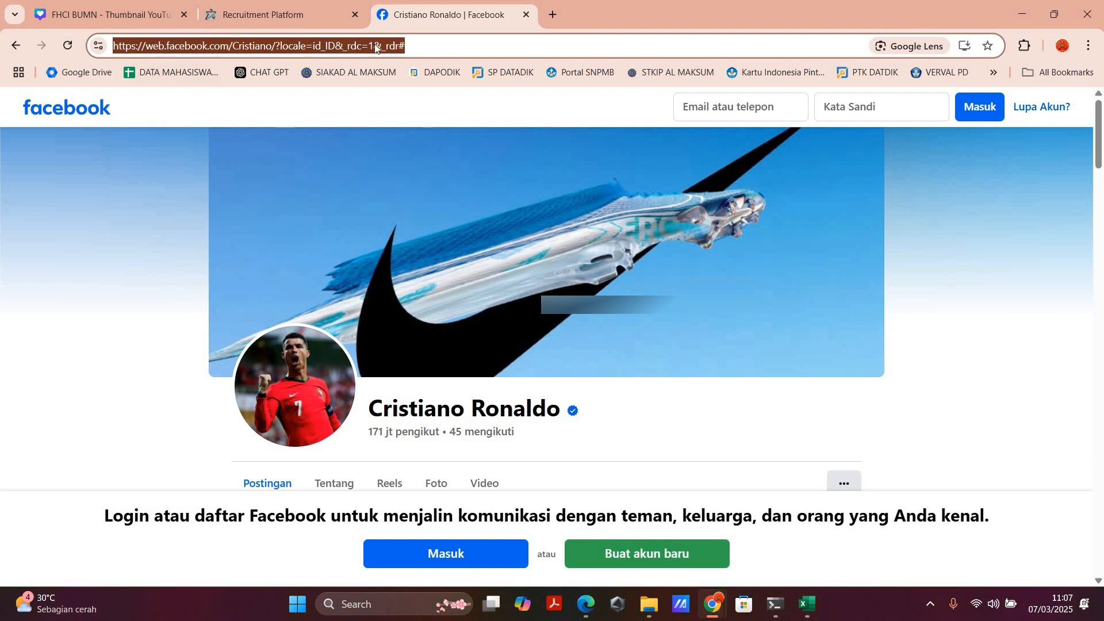
{"action": "key", "text": "ctrl+shift+Tab"}
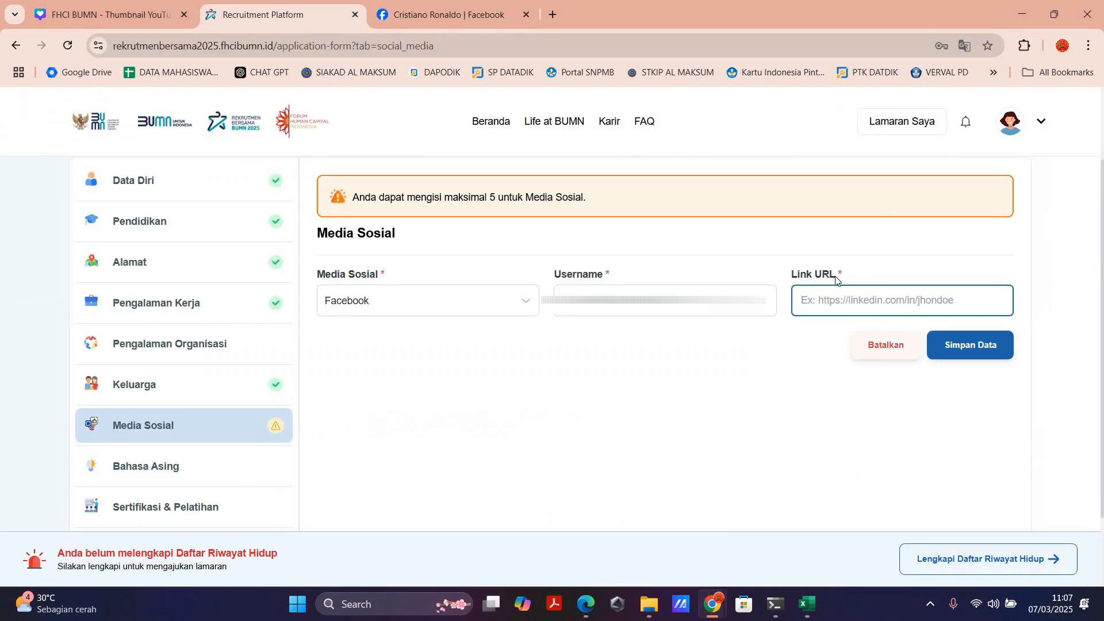
{"action": "key", "text": "ctrl+v"}
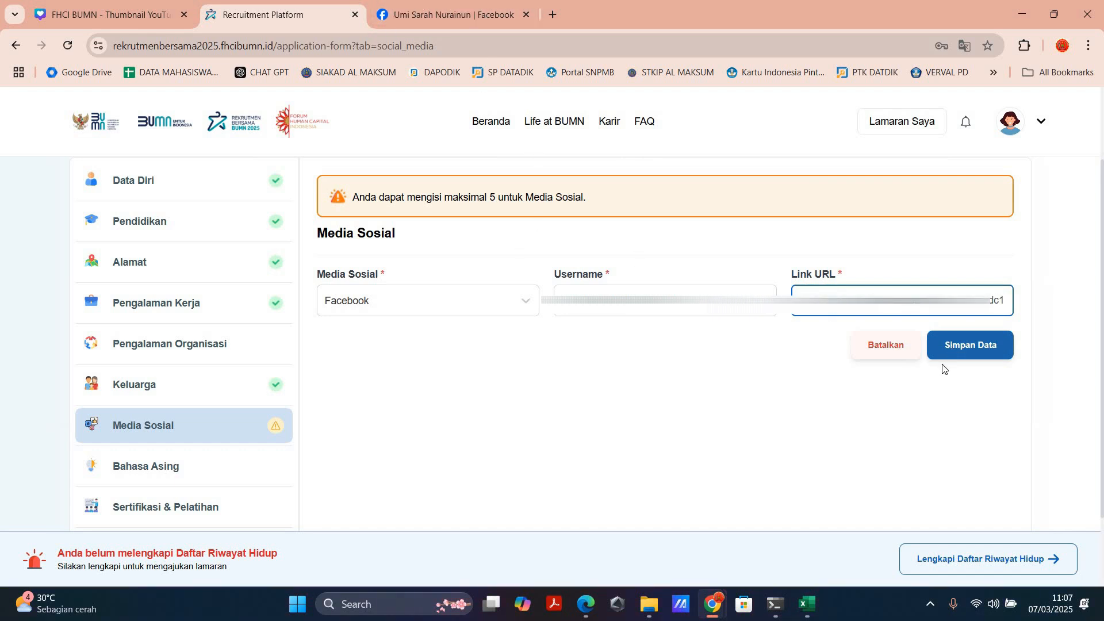
{"action": "left_click", "coordinate": [944, 356]}
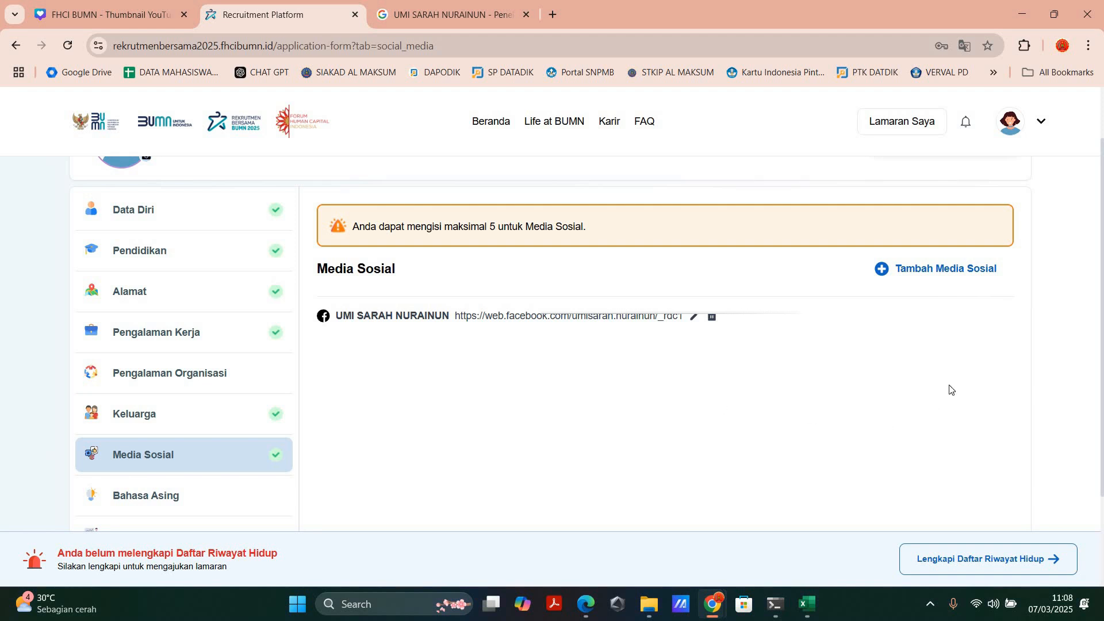
Step: Add a second Media Sosial entry with Instagram as the platform, the account's username and its profile link, and save it
{"action": "left_click", "coordinate": [944, 278]}
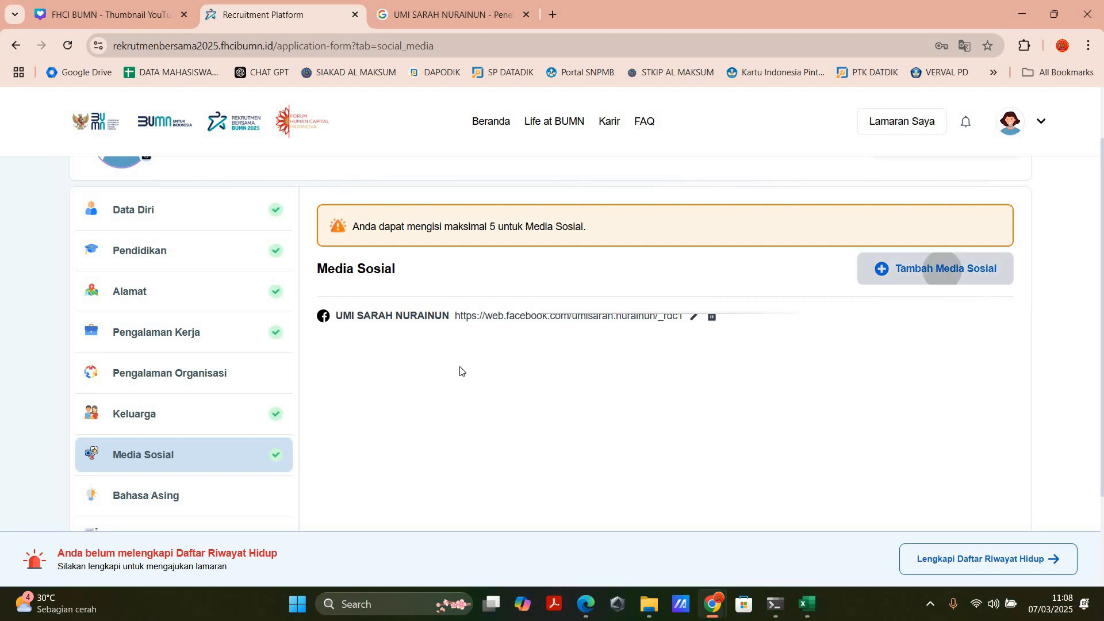
{"action": "left_click", "coordinate": [422, 340]}
{"action": "type", "text": "IN"}
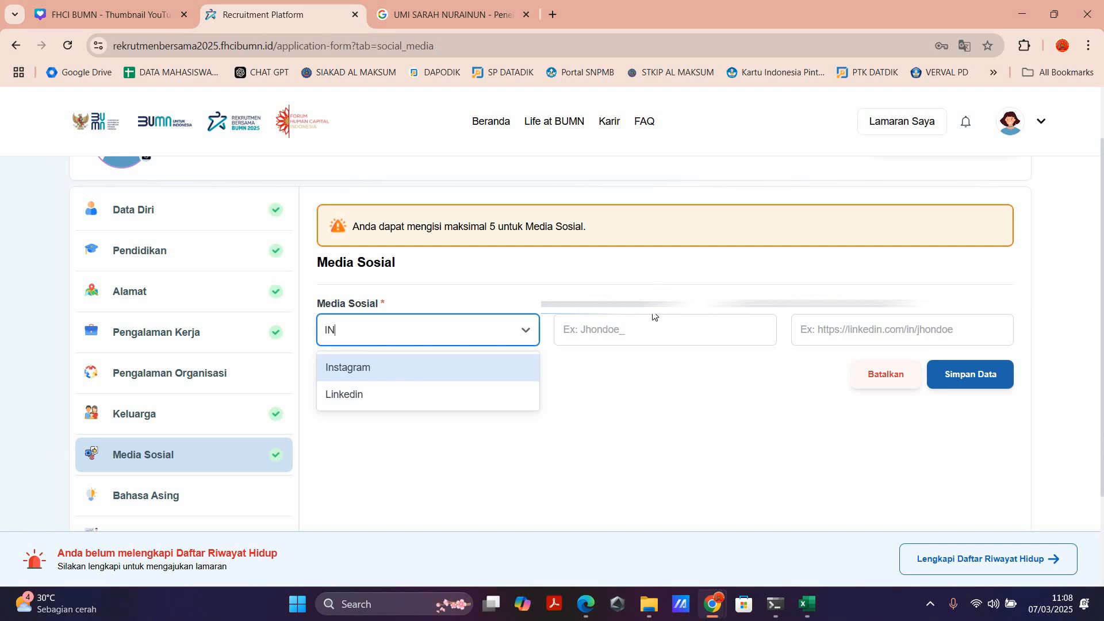
{"action": "key", "text": "Return"}
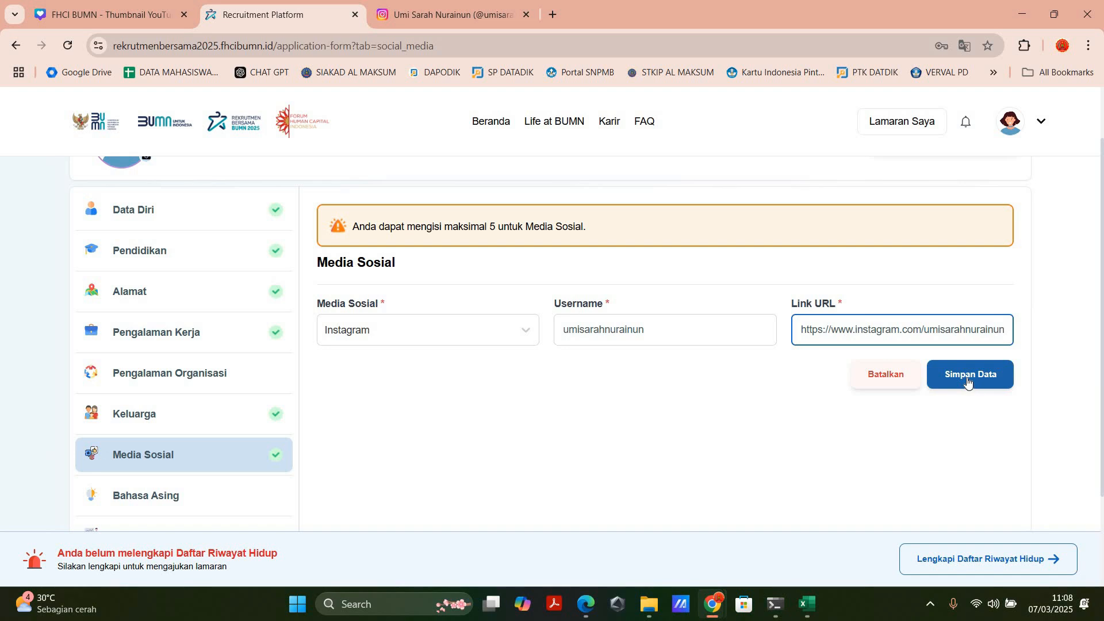
{"action": "key", "text": "Return"}
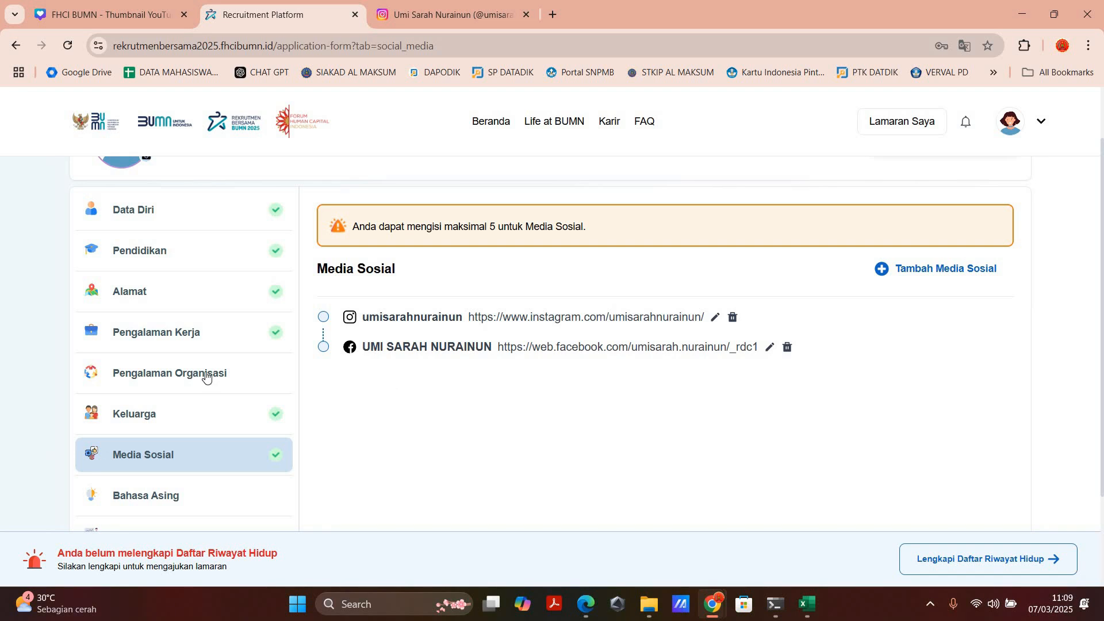
Step: Open the Bahasa Asing section of the Daftar Riwayat Hidup
{"action": "scroll", "coordinate": [366, 360], "scroll_direction": "down", "scroll_amount": 1}
{"action": "scroll", "coordinate": [434, 446], "scroll_direction": "up", "scroll_amount": 1}
{"action": "scroll", "coordinate": [153, 444], "scroll_direction": "down", "scroll_amount": 1}
{"action": "left_click", "coordinate": [153, 444]}
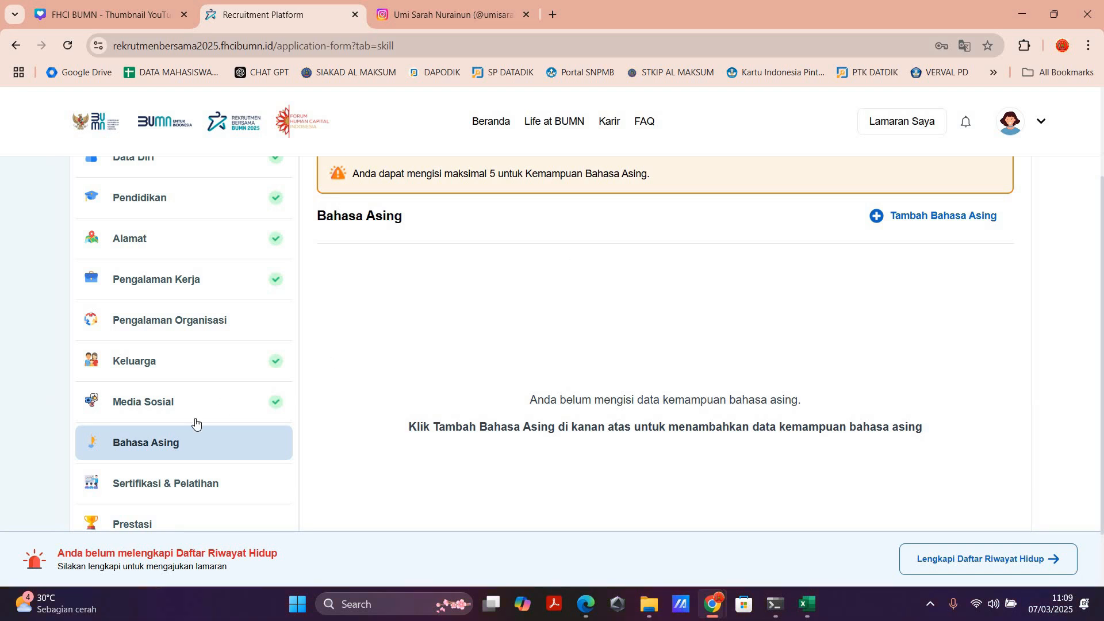
Step: Start a new entry in Sertifikasi & Pelatihan and set its Tipe to Pelatihan
{"action": "scroll", "coordinate": [226, 426], "scroll_direction": "down", "scroll_amount": 2}
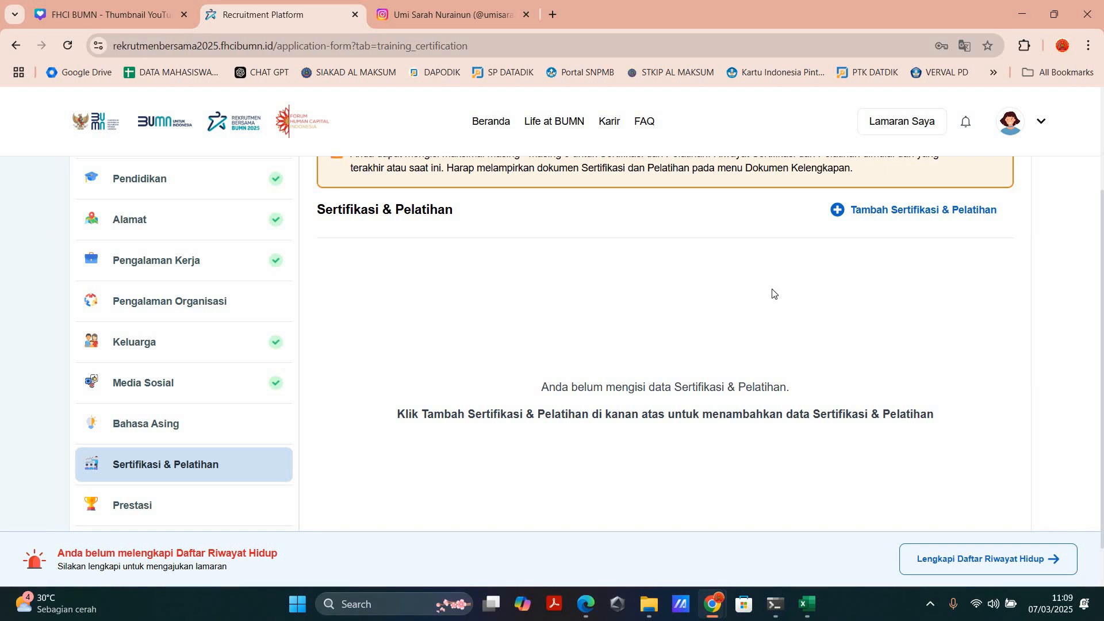
{"action": "left_click", "coordinate": [902, 212]}
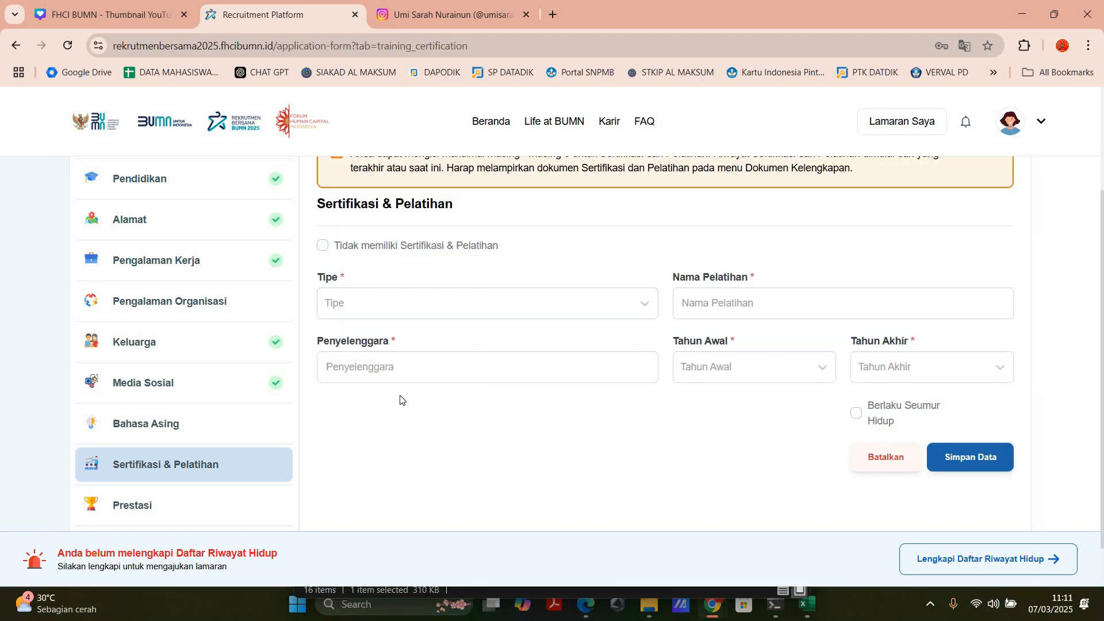
{"action": "scroll", "coordinate": [401, 400], "scroll_direction": "up", "scroll_amount": 1}
{"action": "left_click", "coordinate": [387, 380]}
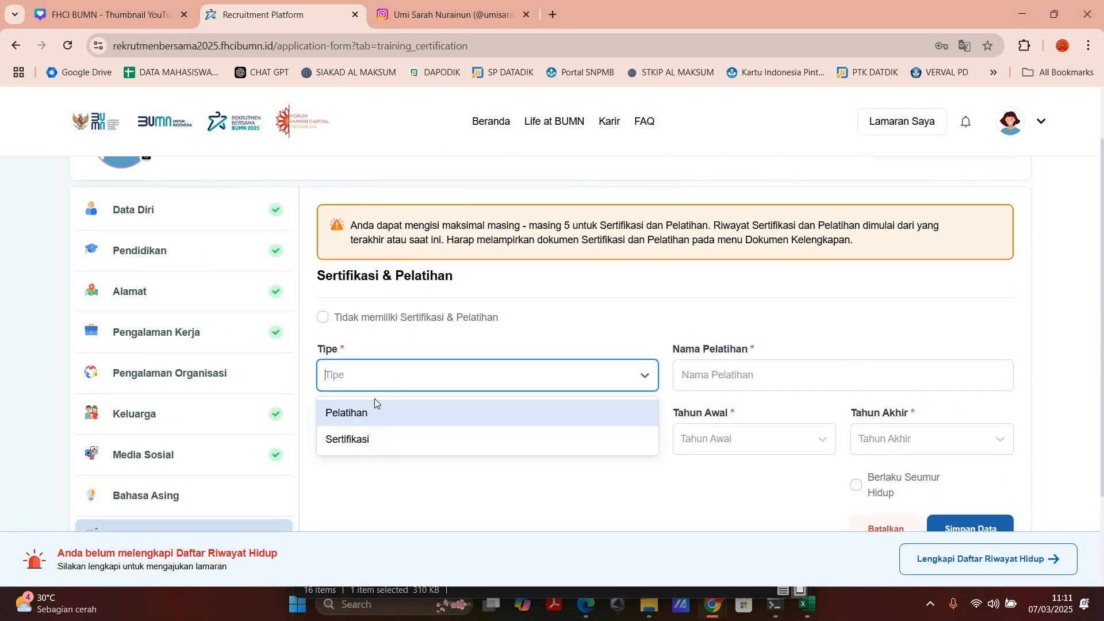
{"action": "left_click", "coordinate": [367, 414]}
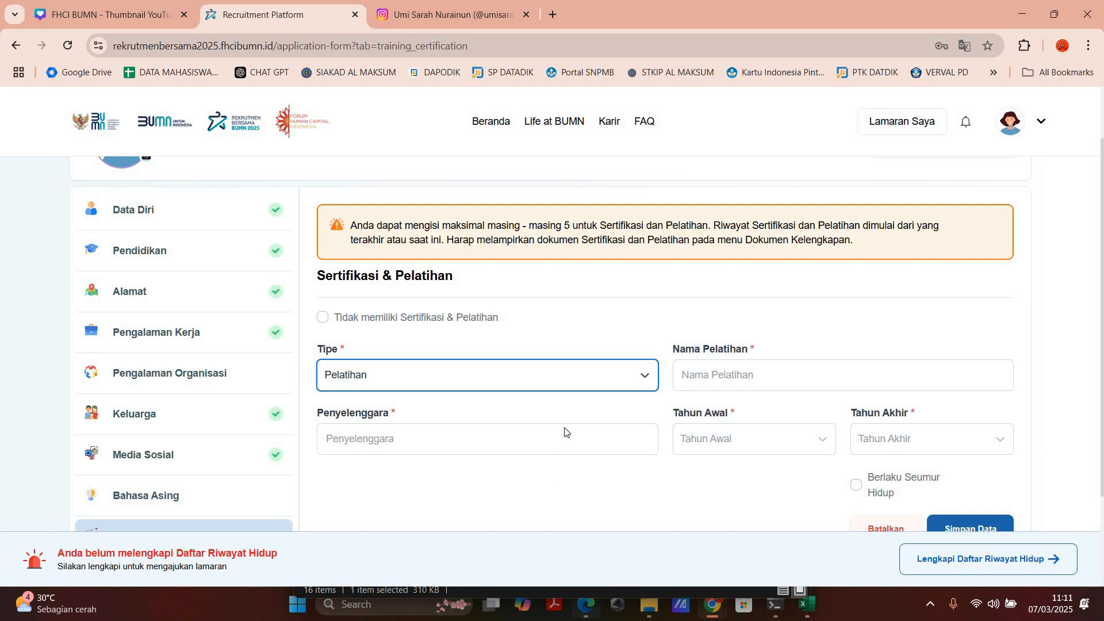
Step: Check the Excel course certificate and set the Nama Pelatihan to "Tingkatkan Produktivitas dengan Microsoft Excel"
{"action": "key", "text": "alt+Tab"}
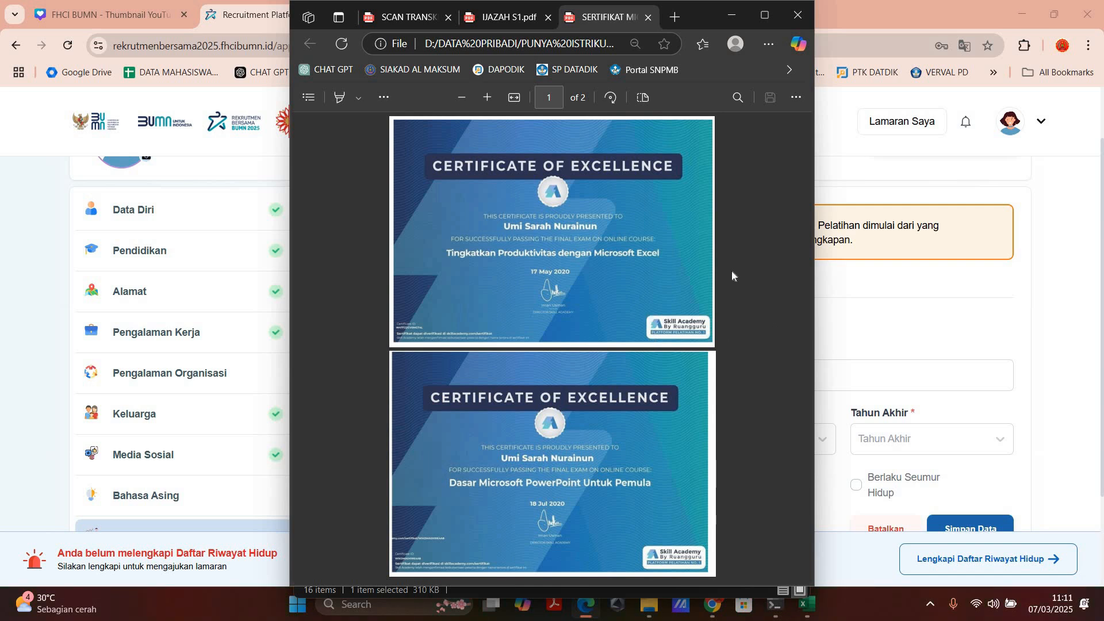
{"action": "left_click", "coordinate": [740, 16]}
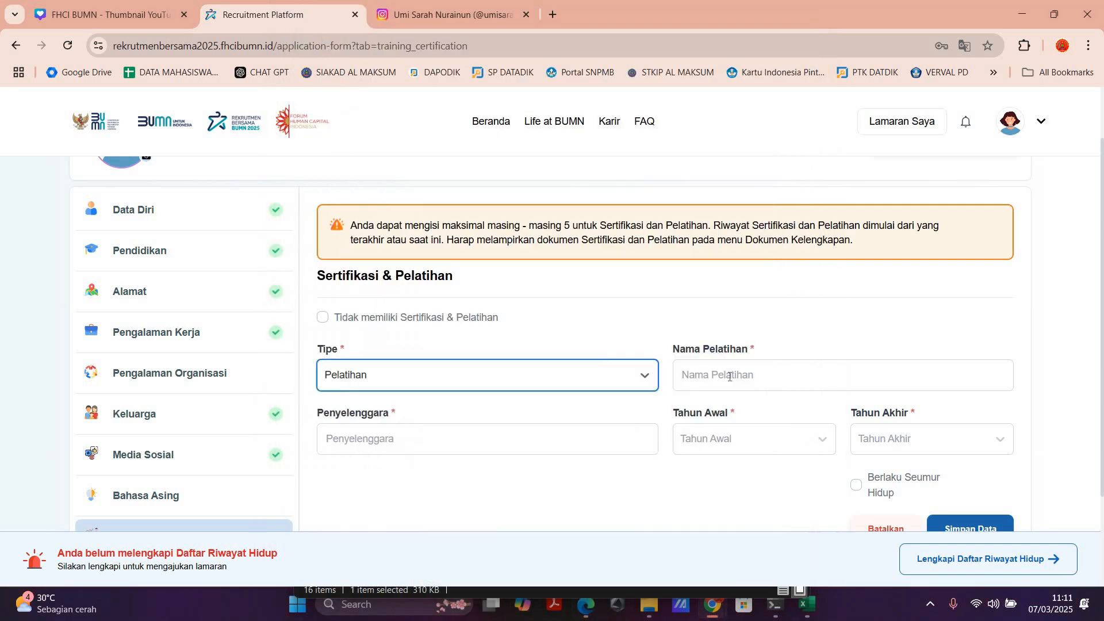
{"action": "left_click", "coordinate": [729, 376]}
{"action": "type", "text": "Timgkatkan Produktivitas dengan Microsoft Excel"}
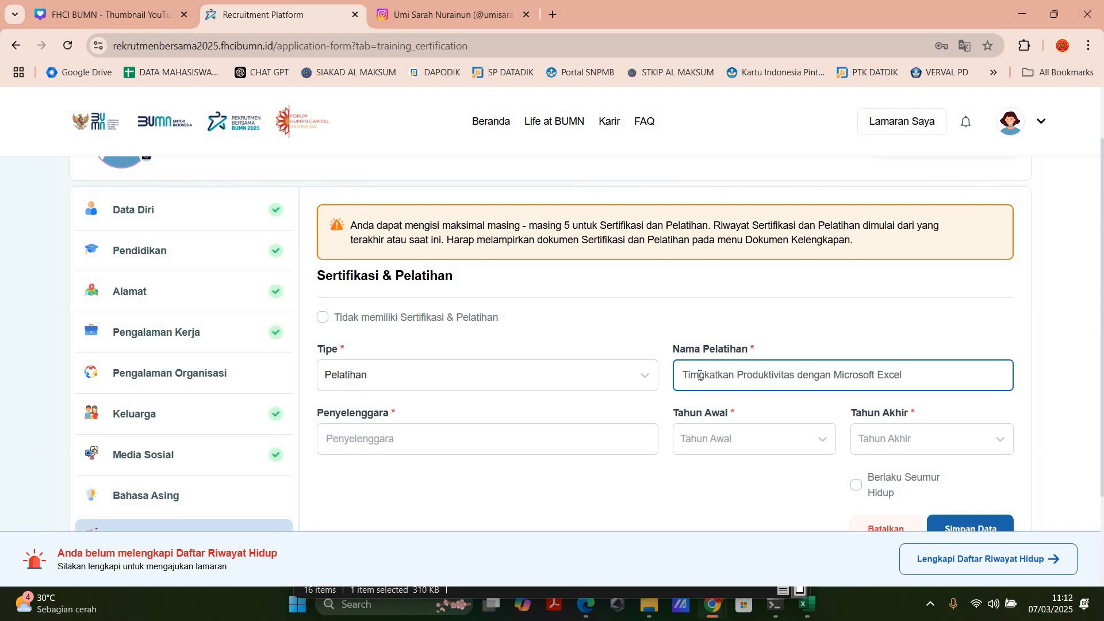
{"action": "left_click", "coordinate": [700, 375]}
{"action": "key", "text": "BackSpace"}
{"action": "type", "text": "N"}
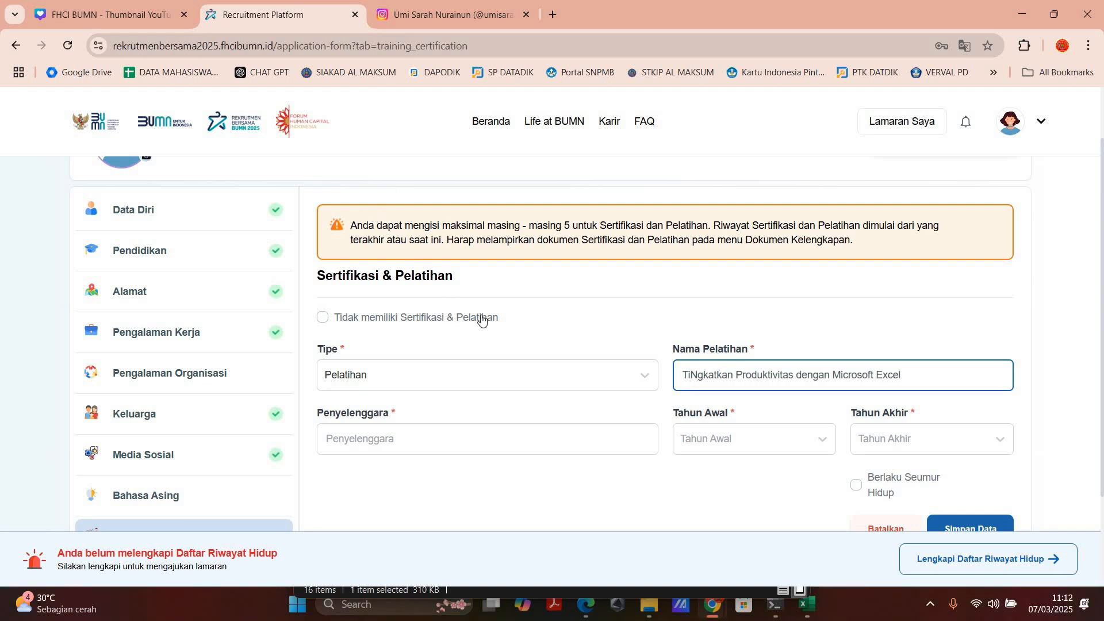
{"action": "key", "text": "BackSpace"}
{"action": "type", "text": "n"}
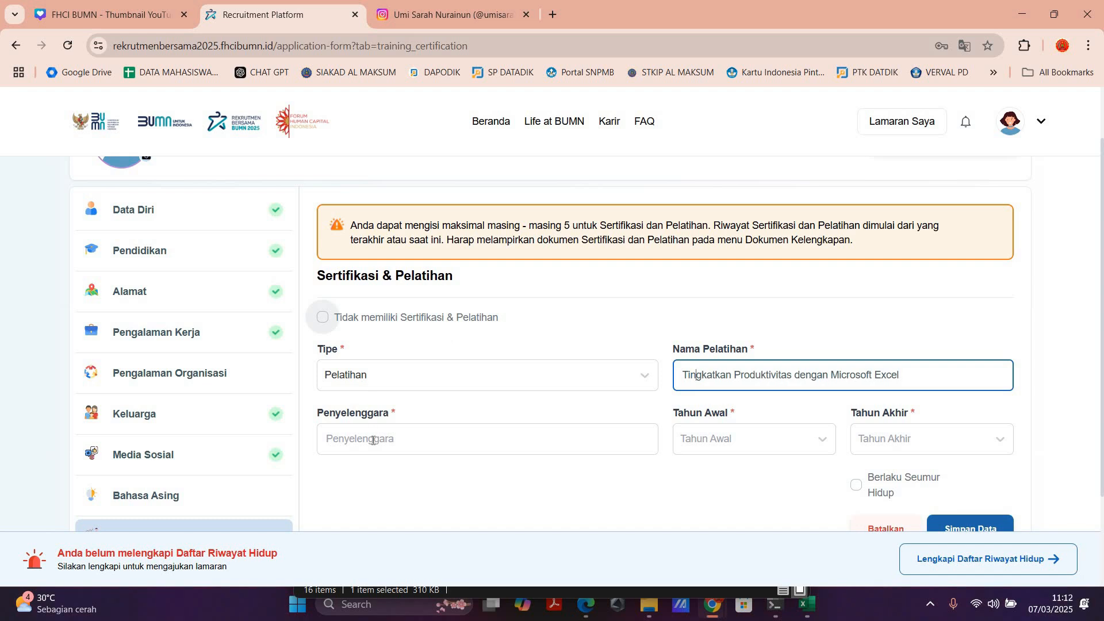
Step: Set Penyelenggara to SKILL ACADEMY RUANG GURU and Tahun Awal to 2020, mark the training as Berlaku Seumur Hidup, and save the entry
{"action": "left_click", "coordinate": [451, 445]}
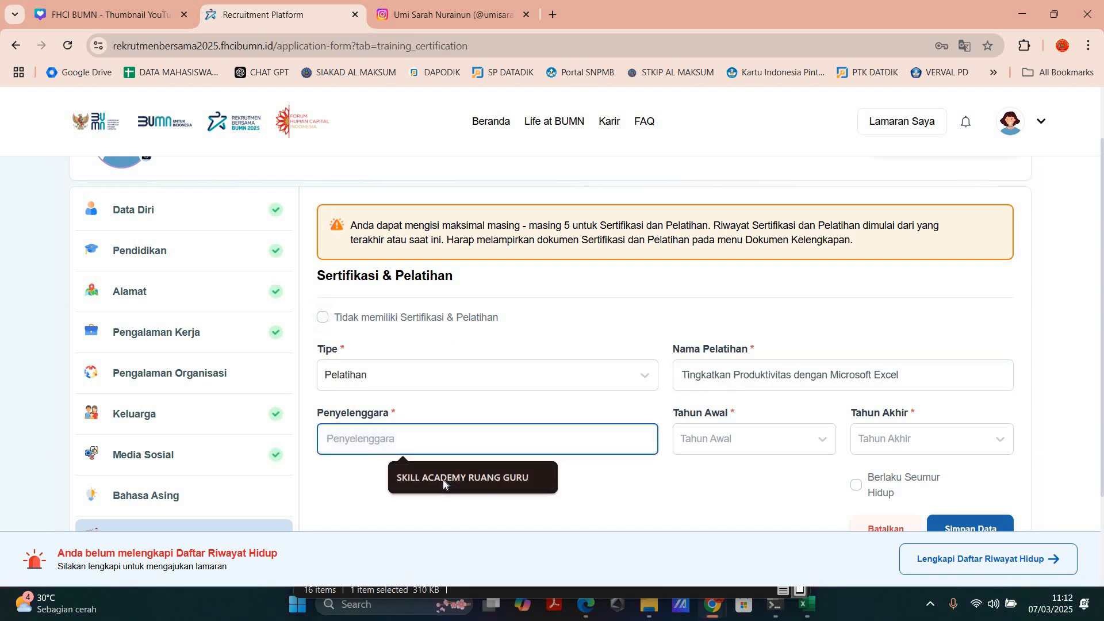
{"action": "key", "text": "Return"}
{"action": "left_click", "coordinate": [757, 438]}
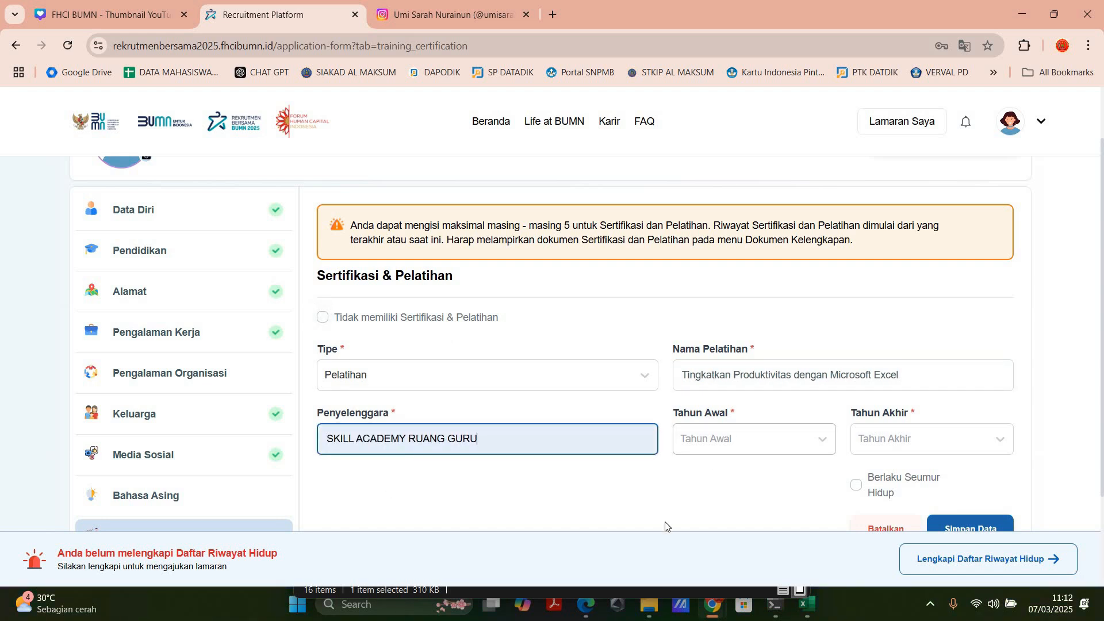
{"action": "key", "text": "alt+Tab"}
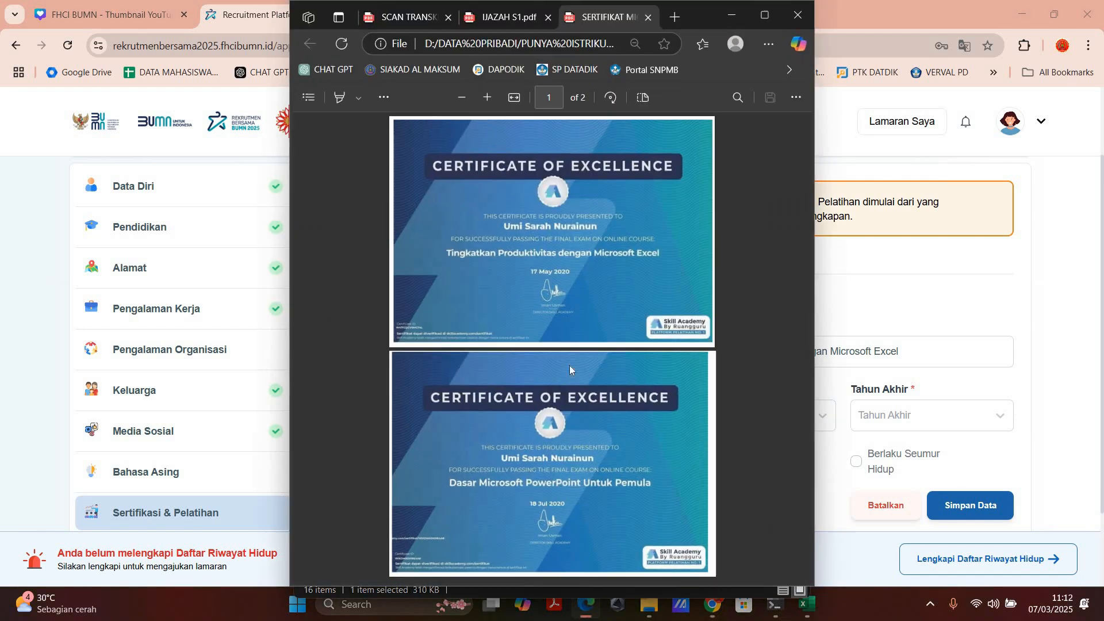
{"action": "left_click", "coordinate": [709, 616]}
{"action": "left_click", "coordinate": [700, 418]}
{"action": "scroll", "coordinate": [700, 547], "scroll_direction": "down", "scroll_amount": 2}
{"action": "left_click", "coordinate": [699, 513]}
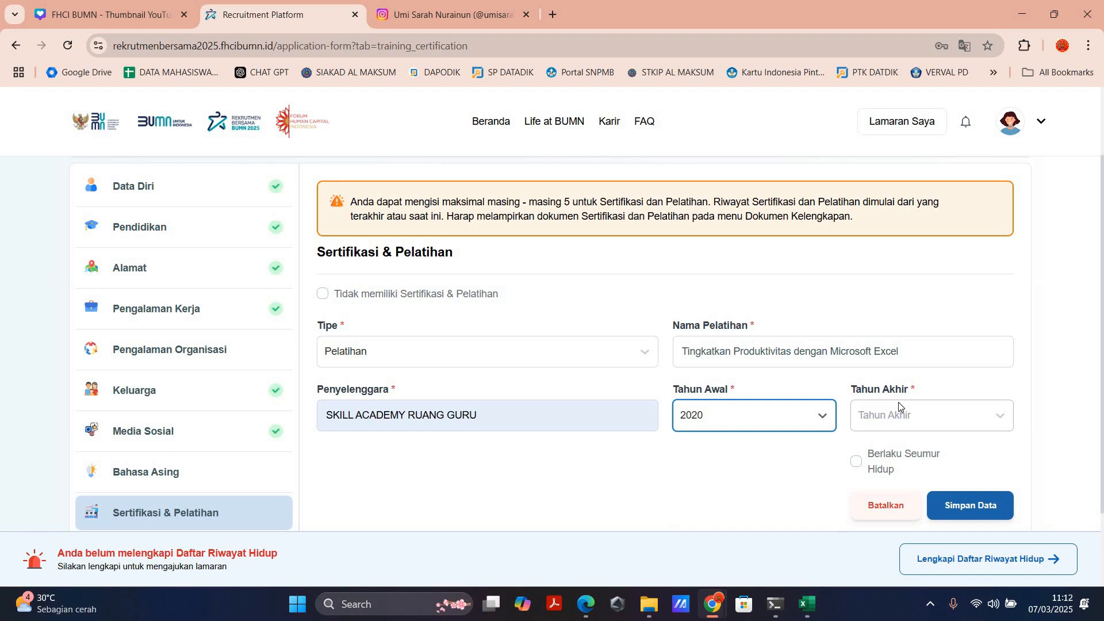
{"action": "left_click", "coordinate": [856, 461]}
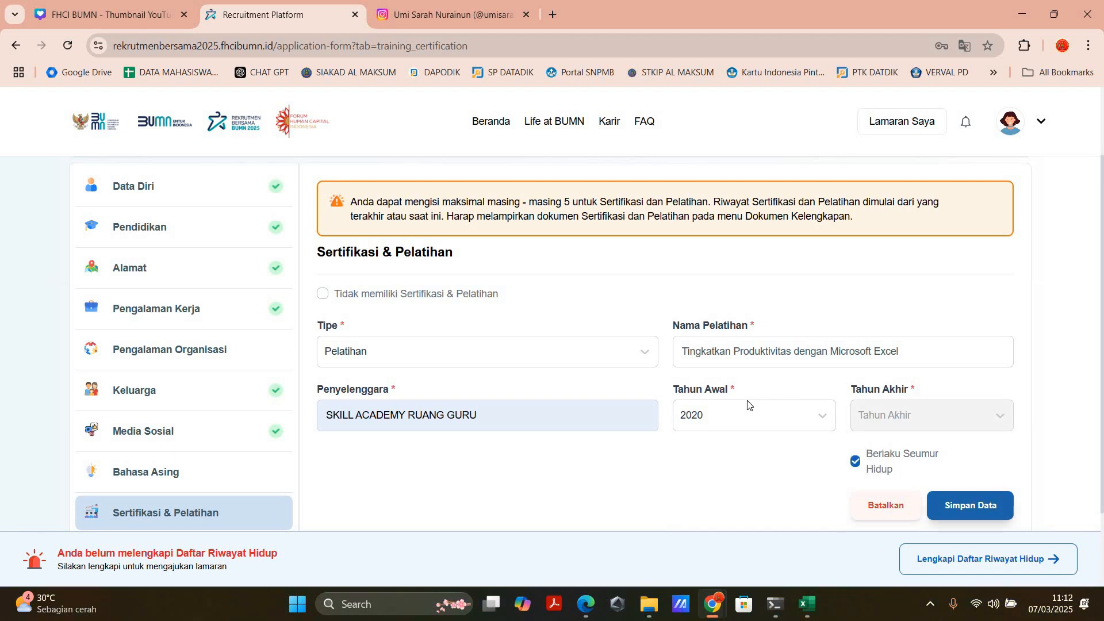
{"action": "left_click", "coordinate": [971, 505]}
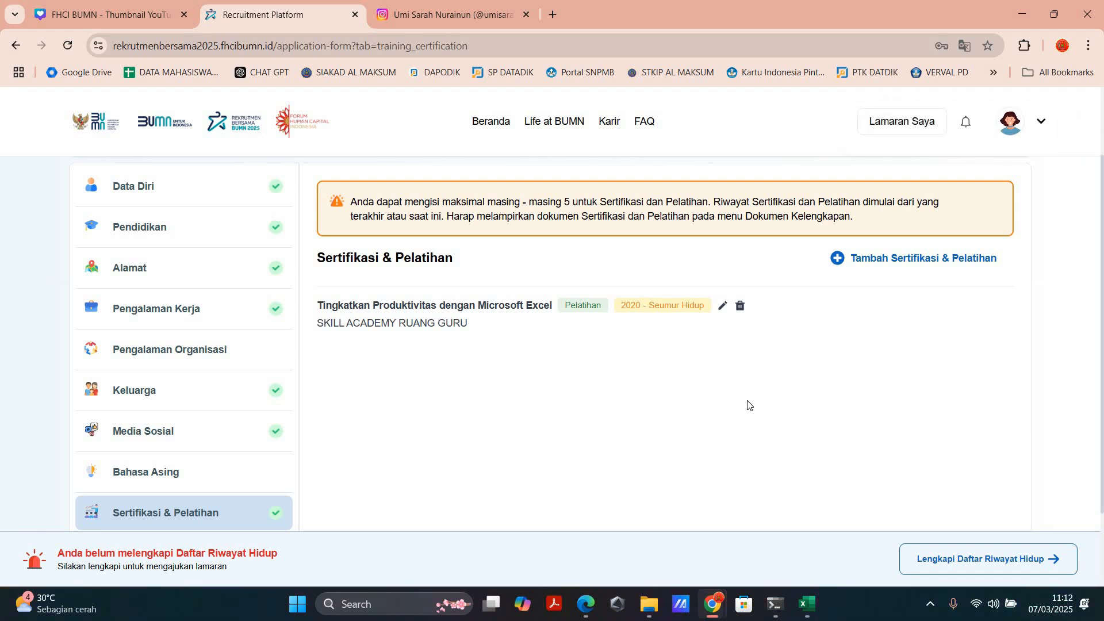
Step: Start another Pelatihan entry and set its Nama Pelatihan to "Timgkatkan Produktivitas dengan Power Point"
{"action": "left_click", "coordinate": [877, 267]}
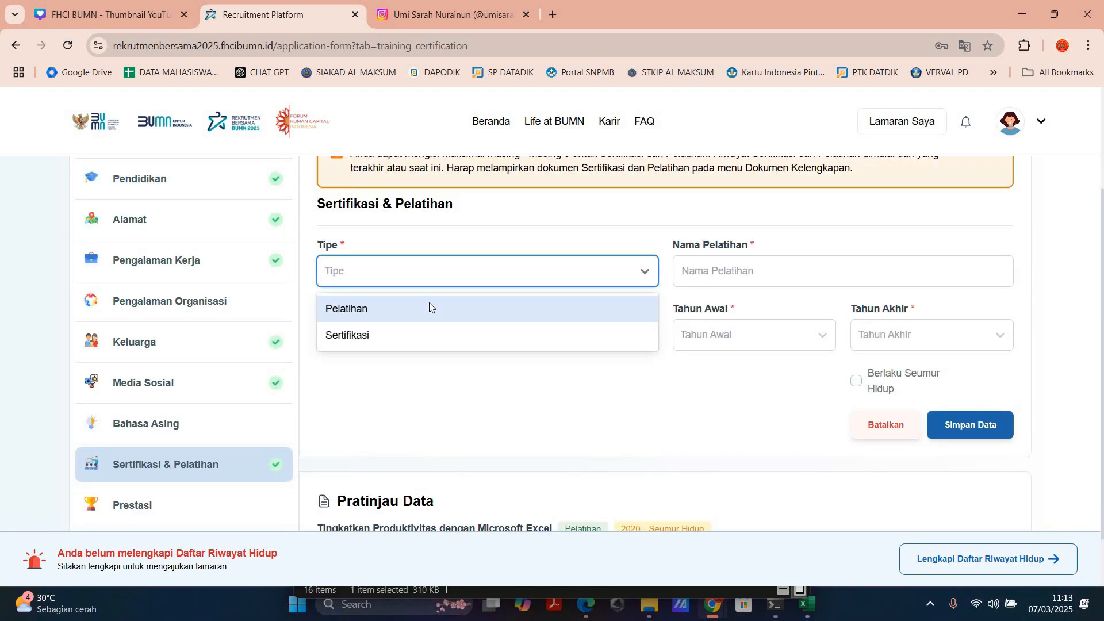
{"action": "left_click", "coordinate": [429, 308]}
{"action": "left_click", "coordinate": [765, 264]}
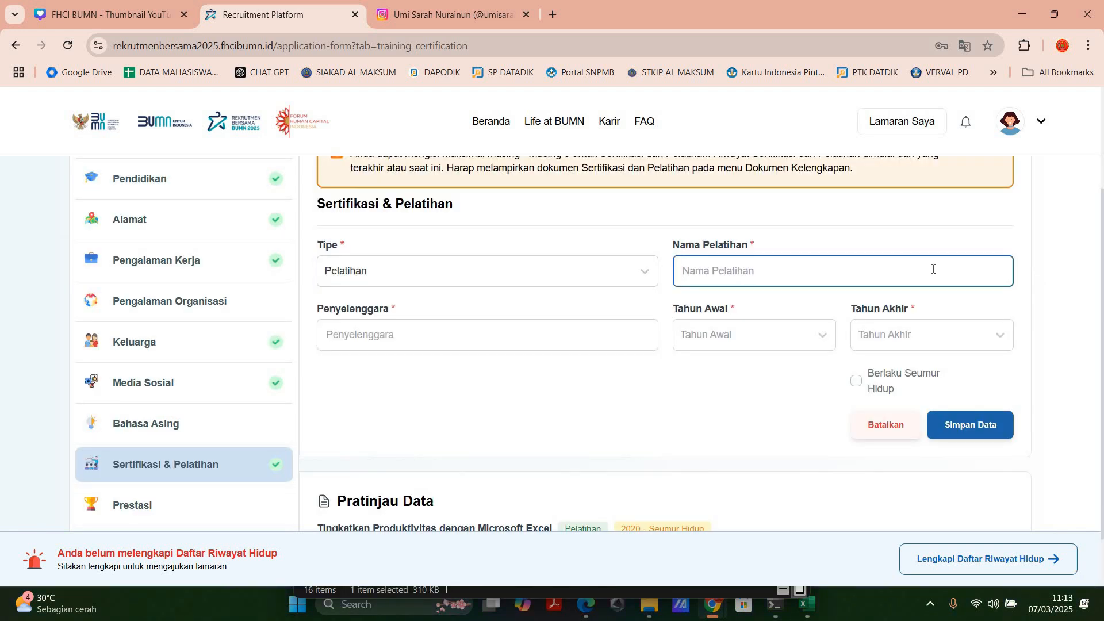
{"action": "type", "text": "Timgkatkan Produktivitas dengan Microsoft Excel"}
{"action": "key", "text": "shift+Left"}
{"action": "key", "text": "shift+Left"}
{"action": "key", "text": "shift+Left"}
{"action": "key", "text": "shift+Left"}
{"action": "key", "text": "shift+Left"}
{"action": "key", "text": "shift+Left"}
{"action": "key", "text": "shift+Left"}
{"action": "key", "text": "shift+Left"}
{"action": "key", "text": "shift+Left"}
{"action": "key", "text": "shift+Left"}
{"action": "key", "text": "shift+Left"}
{"action": "key", "text": "shift+Left"}
{"action": "key", "text": "shift+Left"}
{"action": "key", "text": "shift+Left"}
{"action": "key", "text": "shift+Left"}
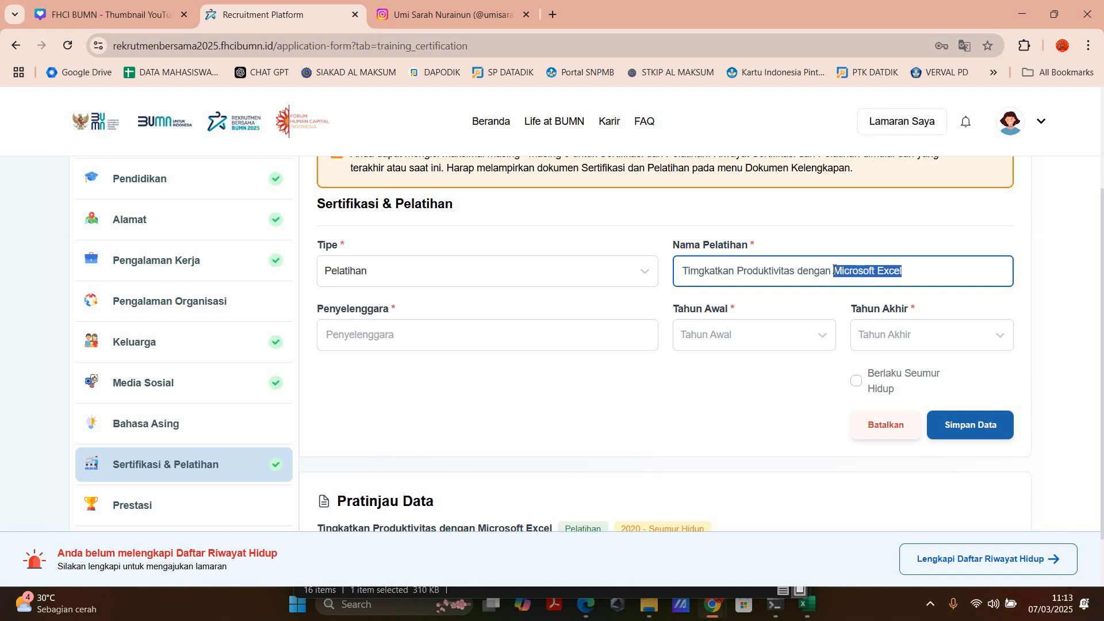
{"action": "type", "text": "Power Point"}
Step: Complete and save the Power Point training with Penyelenggara SKILL ACADEMY RUANG GURU, Tahun Awal 2020 and Berlaku Seumur Hidup
{"action": "left_click", "coordinate": [511, 339]}
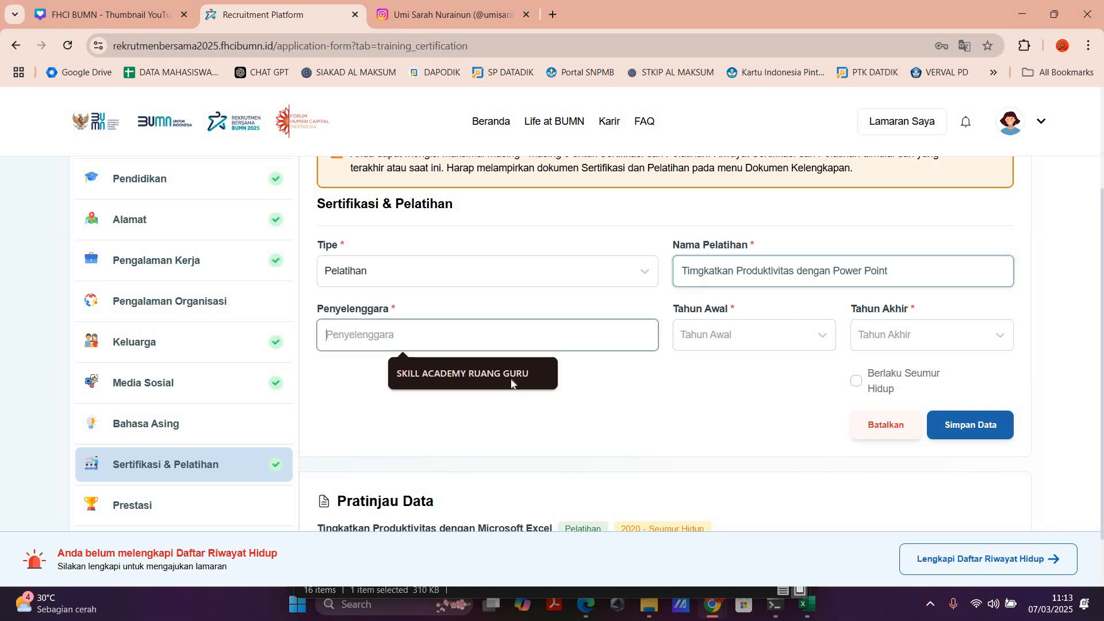
{"action": "left_click", "coordinate": [513, 376]}
{"action": "left_click", "coordinate": [761, 343]}
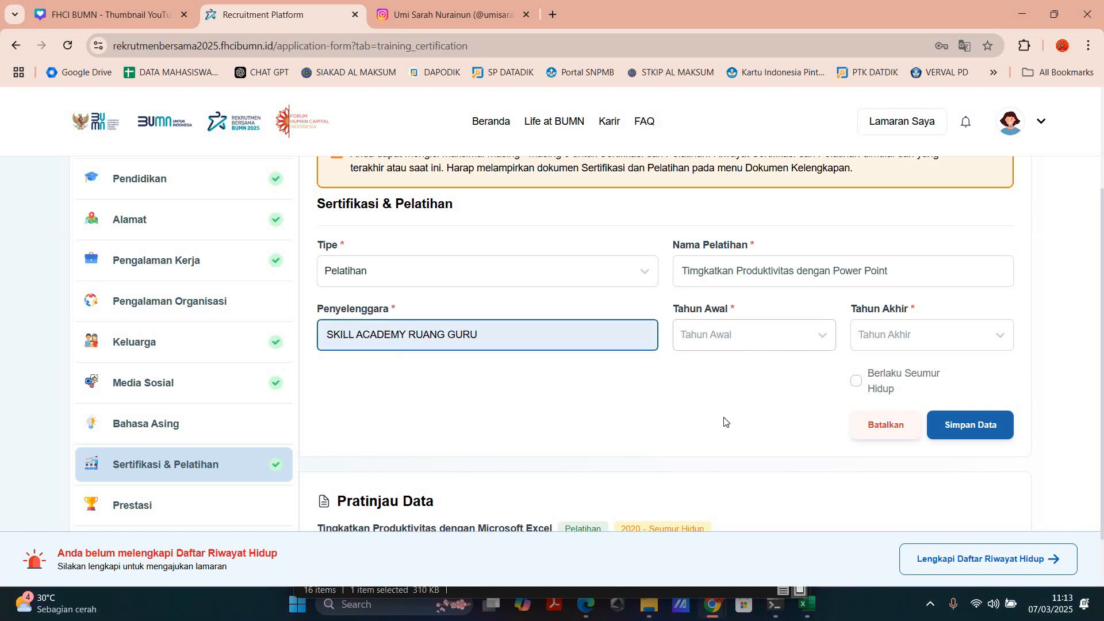
{"action": "scroll", "coordinate": [716, 435], "scroll_direction": "down", "scroll_amount": 2}
{"action": "key", "text": "Return"}
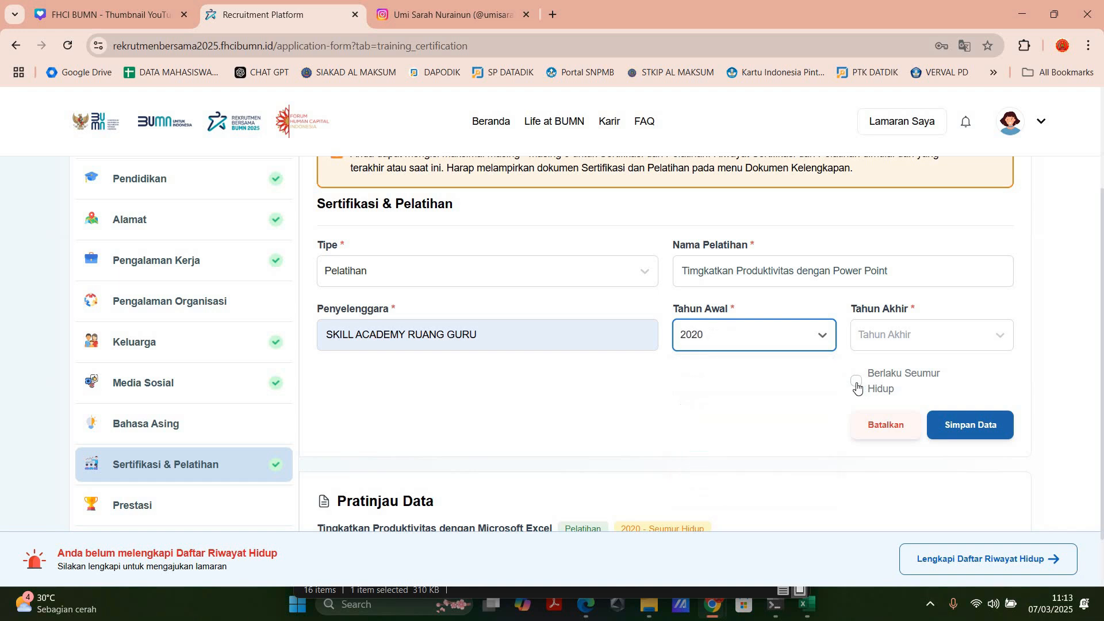
{"action": "left_click", "coordinate": [856, 381]}
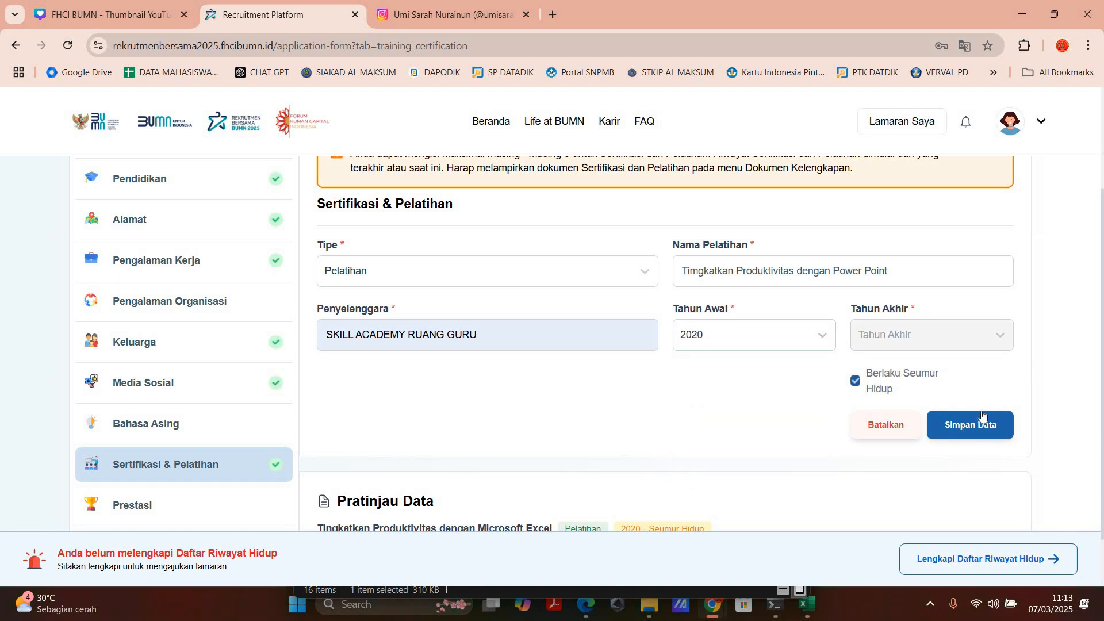
{"action": "left_click", "coordinate": [967, 424]}
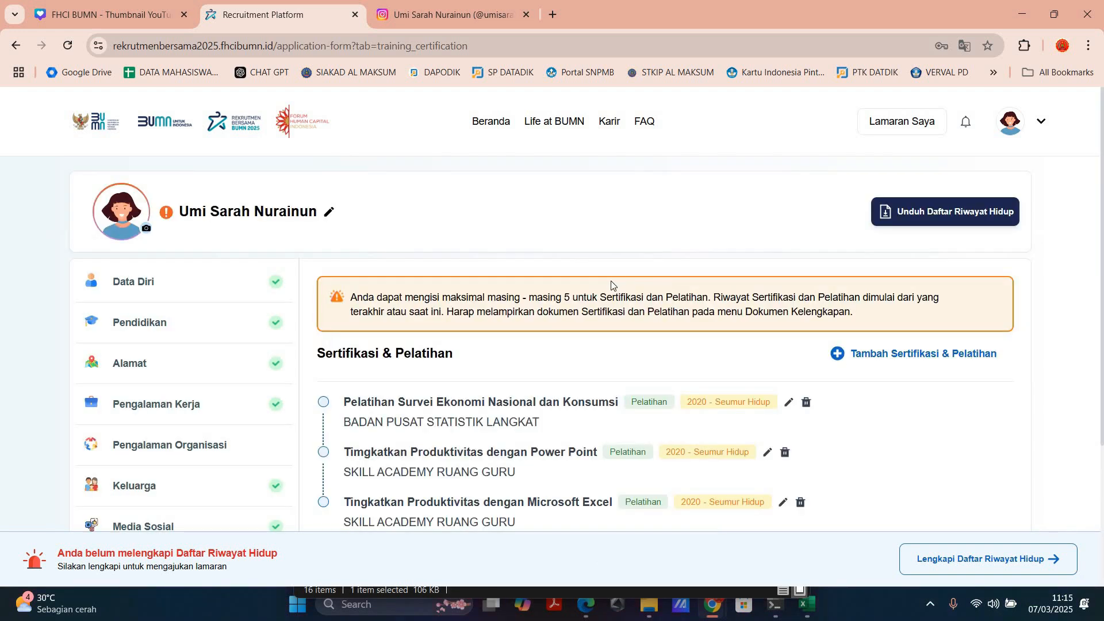
{"action": "scroll", "coordinate": [611, 284], "scroll_direction": "down", "scroll_amount": 1}
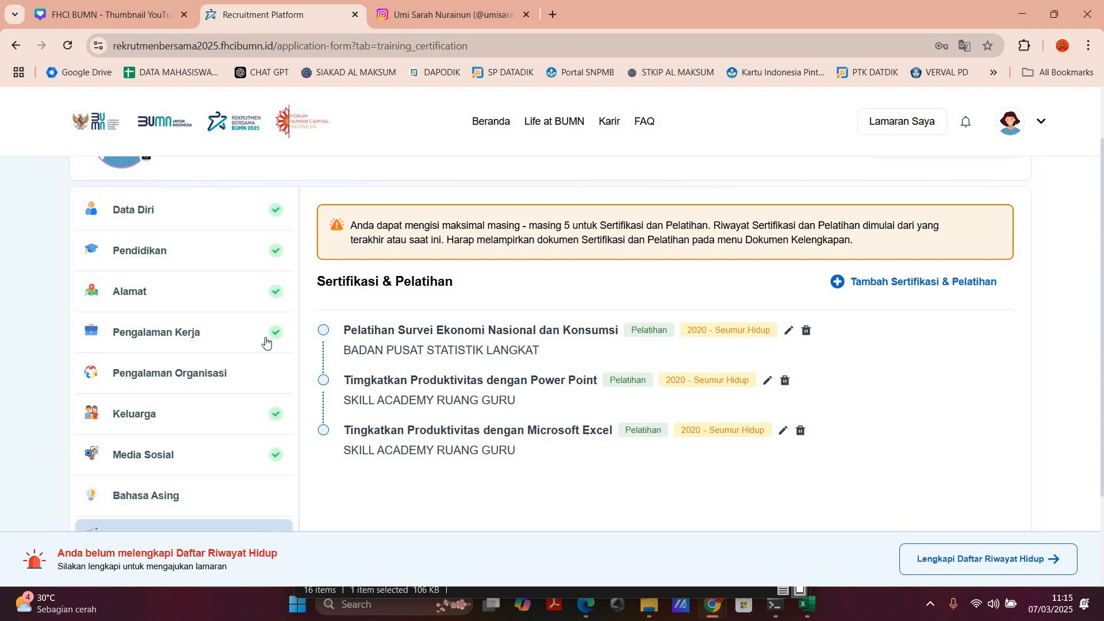
Step: Open the Prestasi section and start a new Prestasi entry
{"action": "scroll", "coordinate": [180, 468], "scroll_direction": "down", "scroll_amount": 2}
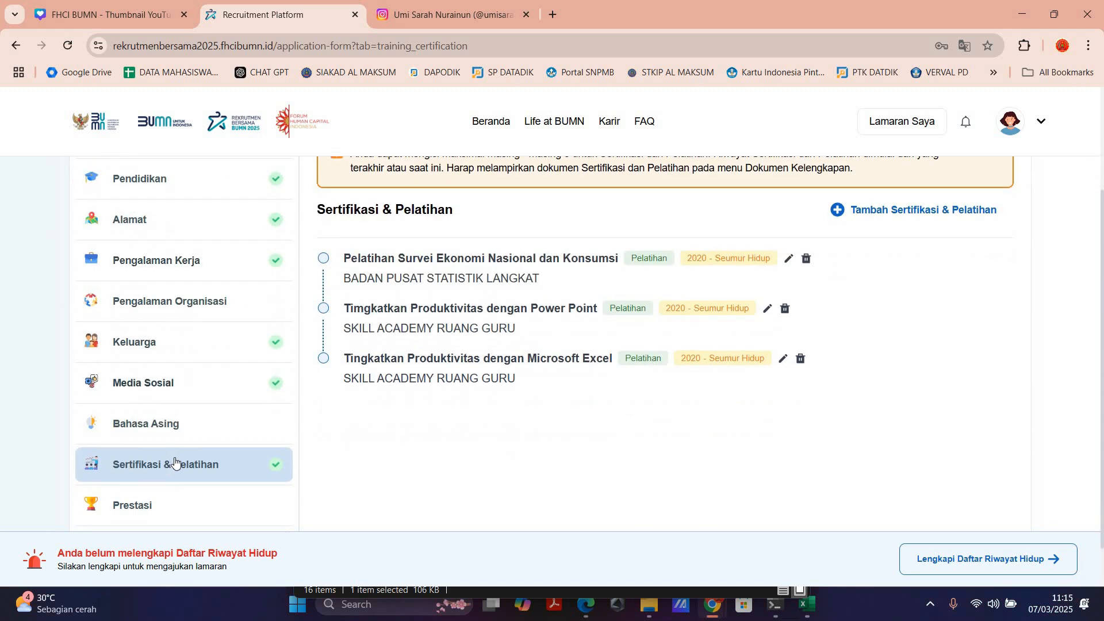
{"action": "left_click", "coordinate": [175, 463]}
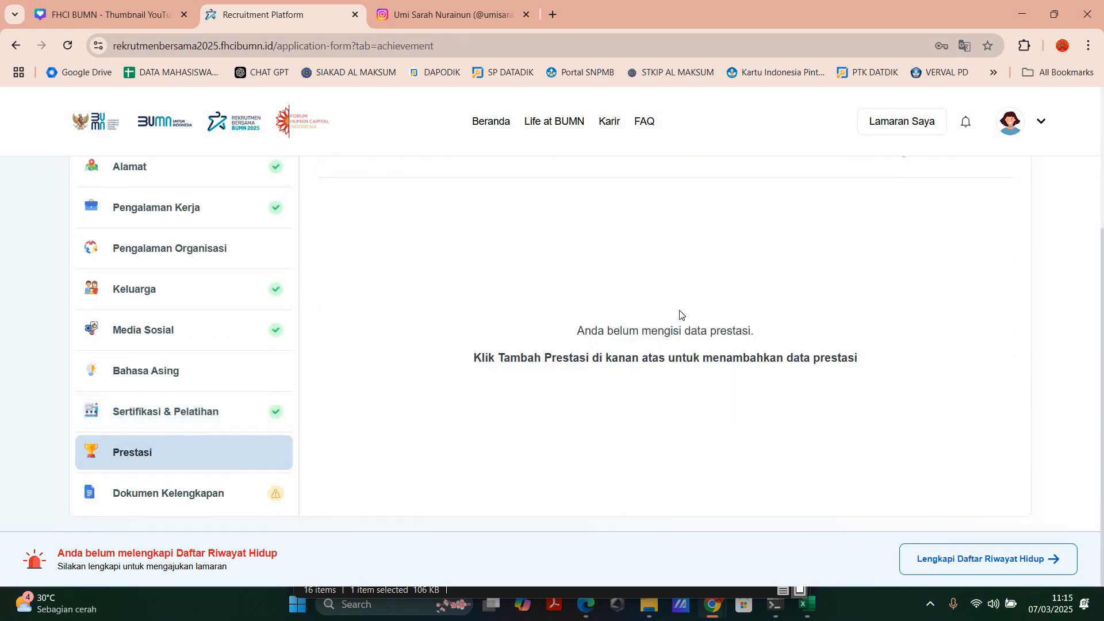
{"action": "scroll", "coordinate": [662, 322], "scroll_direction": "up", "scroll_amount": 2}
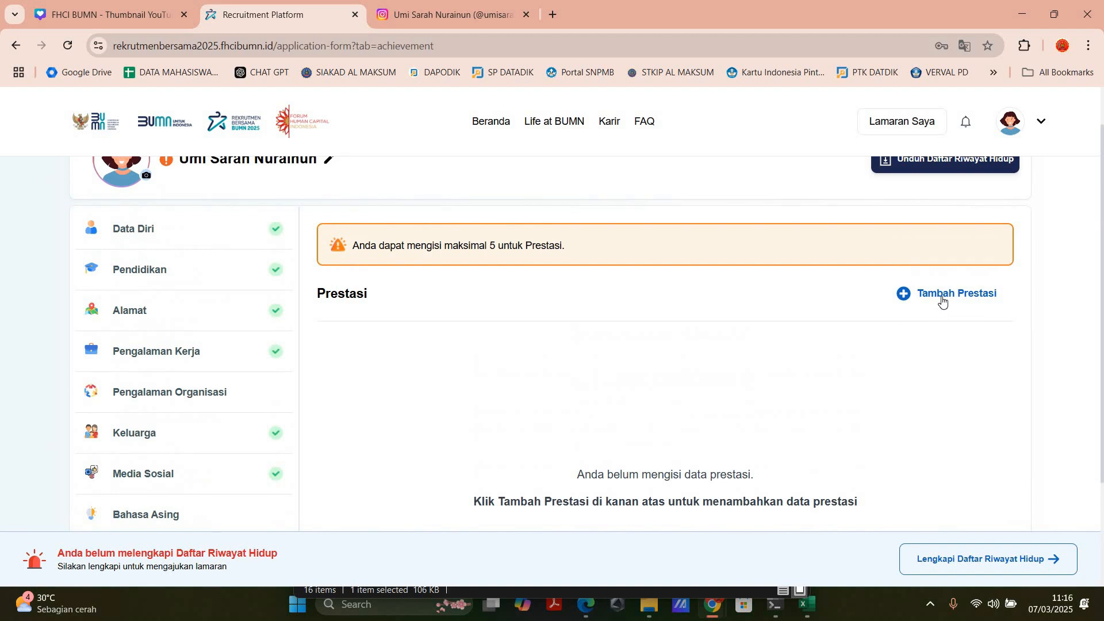
{"action": "scroll", "coordinate": [943, 303], "scroll_direction": "up", "scroll_amount": 3}
{"action": "scroll", "coordinate": [943, 302], "scroll_direction": "down", "scroll_amount": 3}
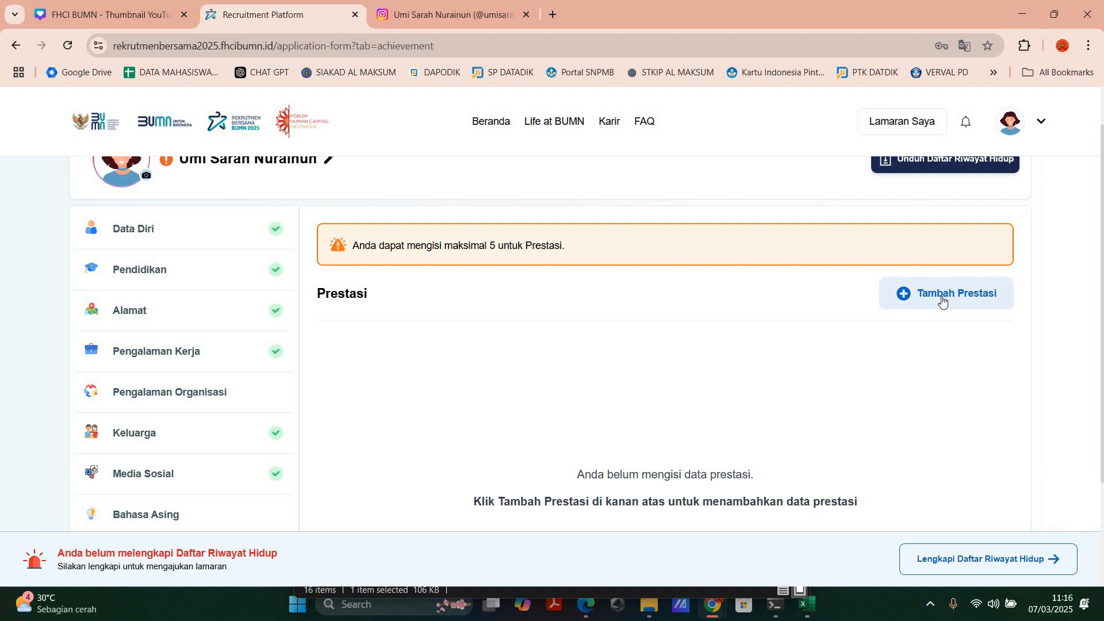
{"action": "left_click", "coordinate": [943, 300]}
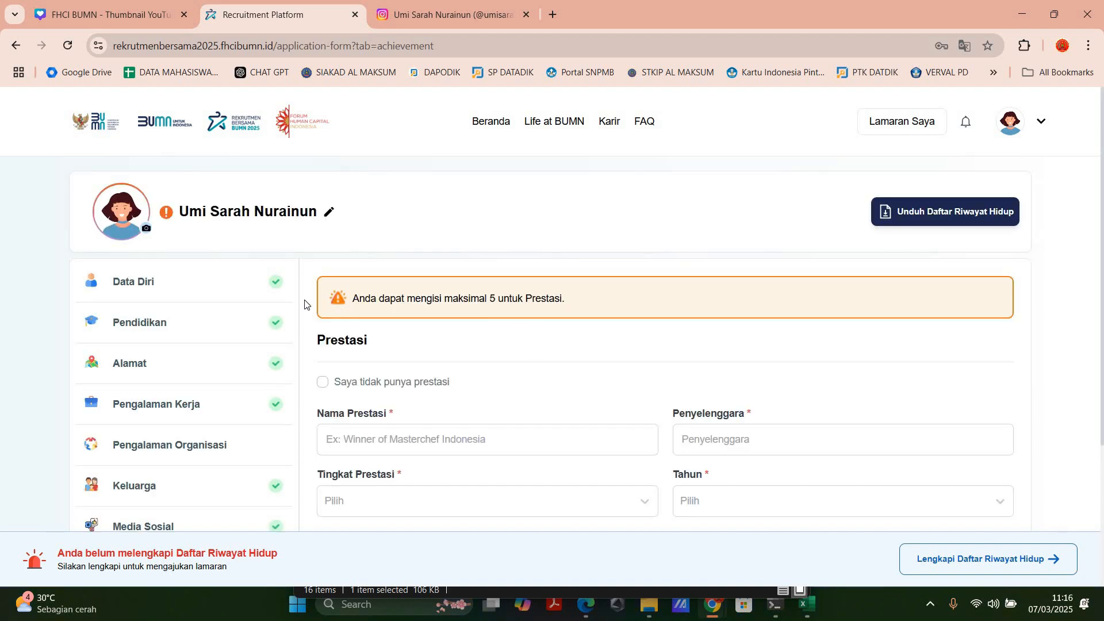
{"action": "scroll", "coordinate": [438, 279], "scroll_direction": "down", "scroll_amount": 2}
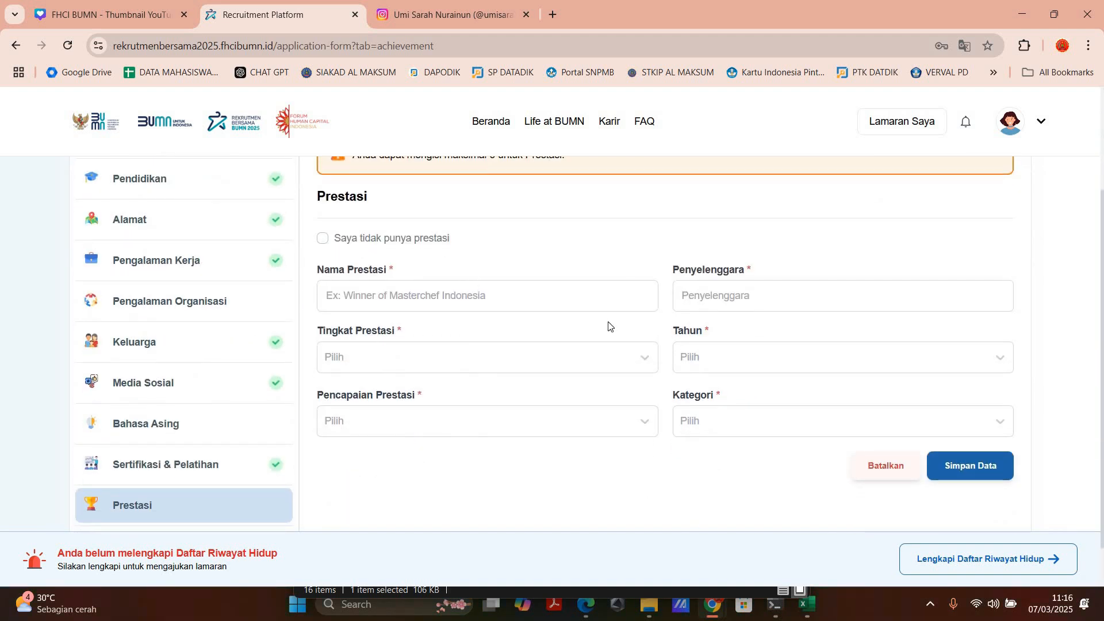
Step: Check the Tingkat Prestasi, Tahun, Pencapaian Prestasi and Kategori options, mark "Saya tidak punya prestasi" and save the section
{"action": "left_click", "coordinate": [433, 369]}
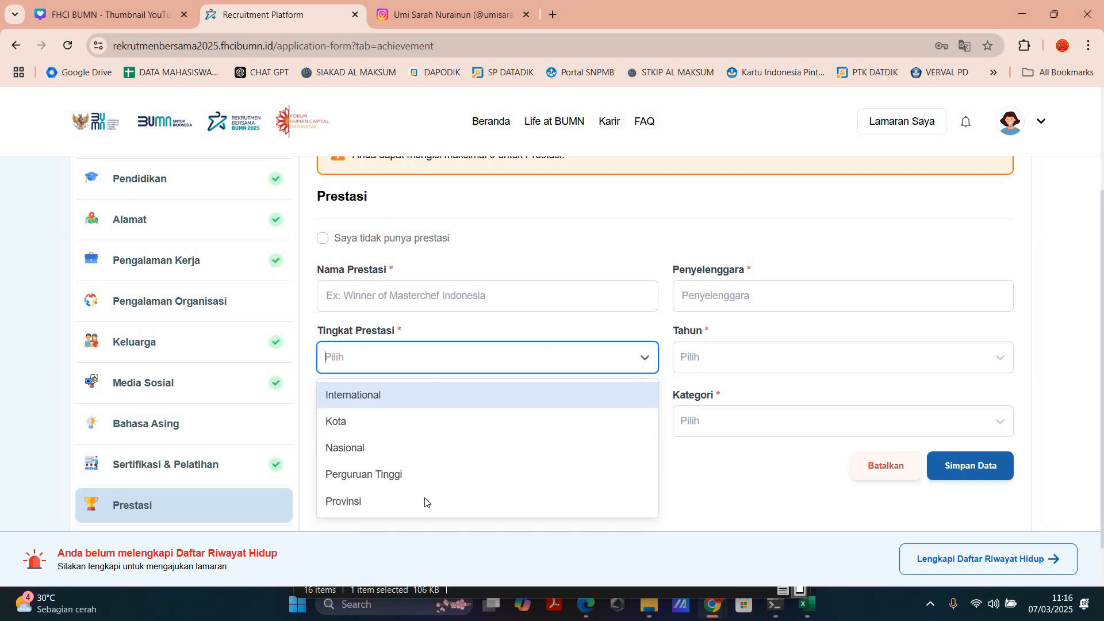
{"action": "key", "text": "Down"}
{"action": "key", "text": "Down"}
{"action": "left_click", "coordinate": [690, 355]}
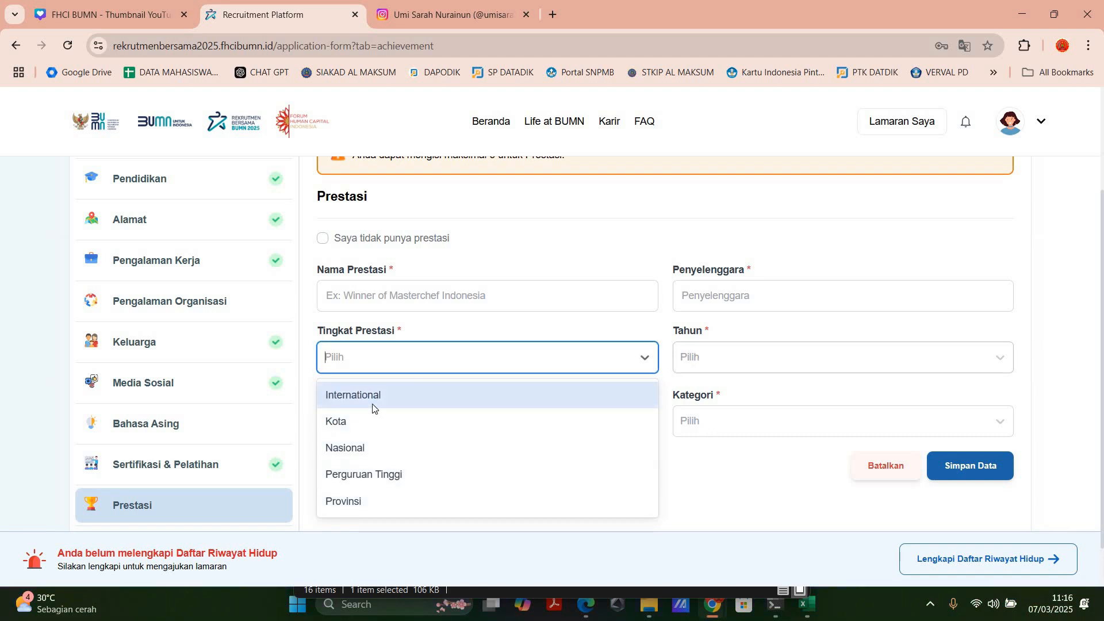
{"action": "left_click", "coordinate": [352, 419]}
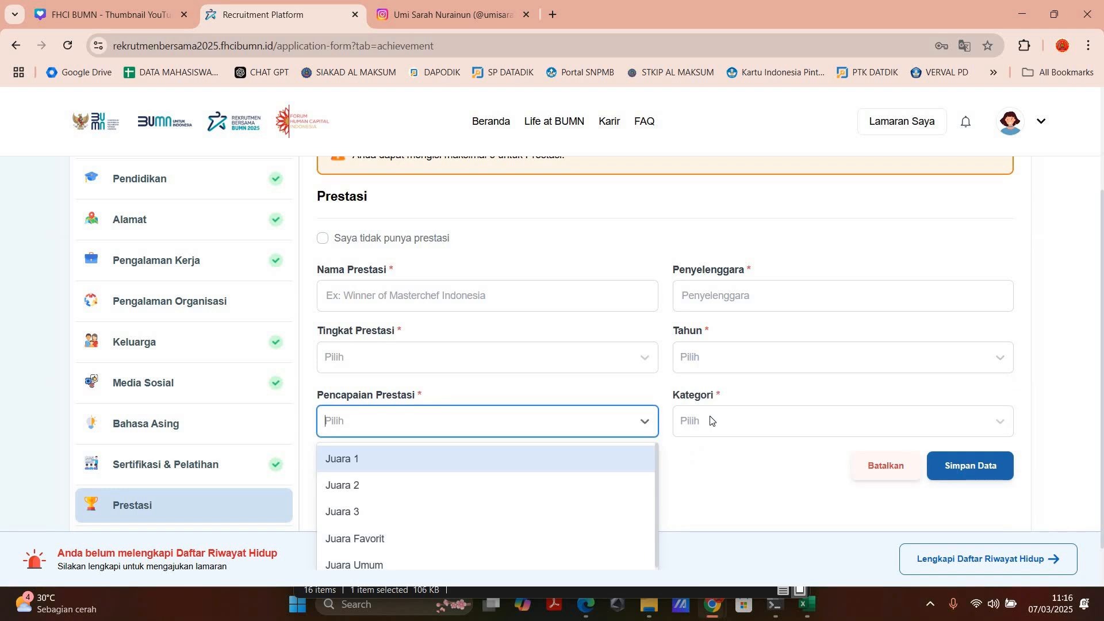
{"action": "left_click", "coordinate": [785, 424]}
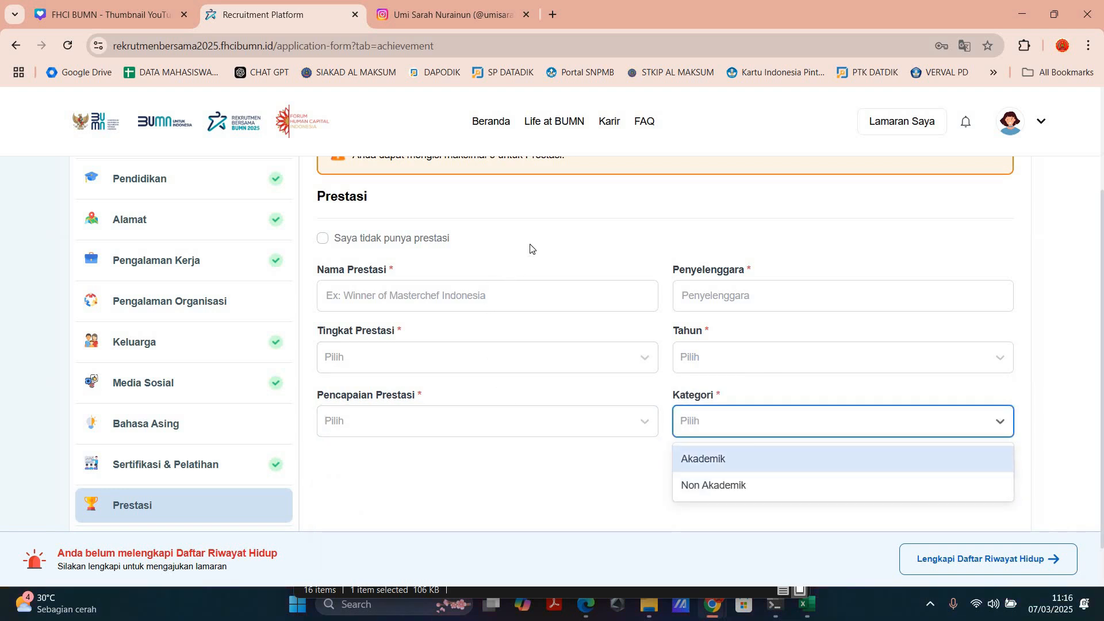
{"action": "left_click", "coordinate": [321, 244]}
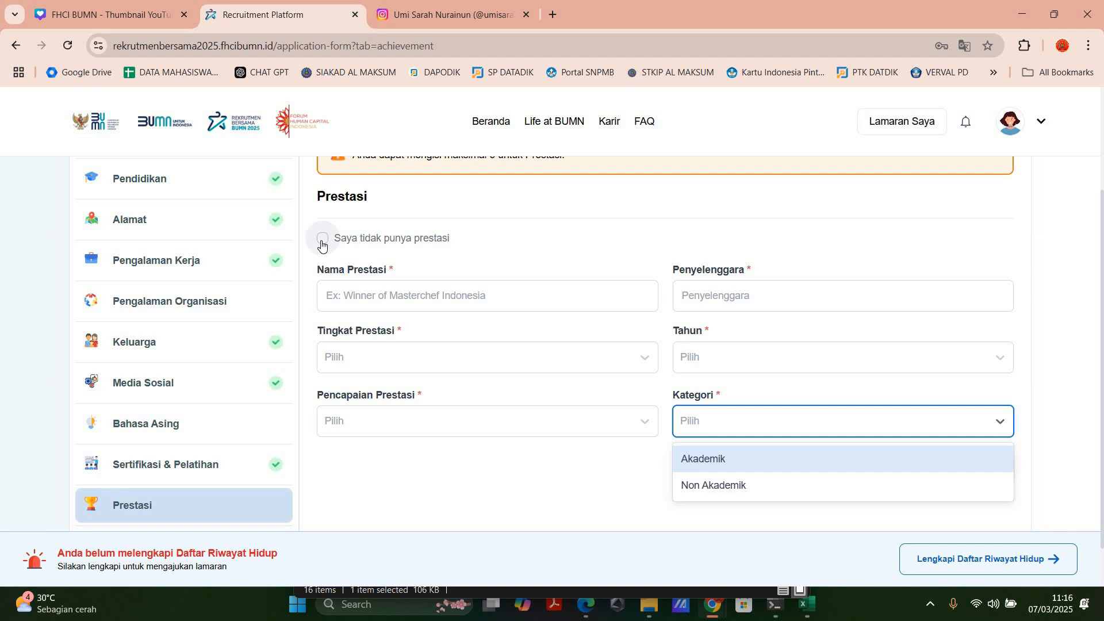
{"action": "left_click", "coordinate": [963, 472]}
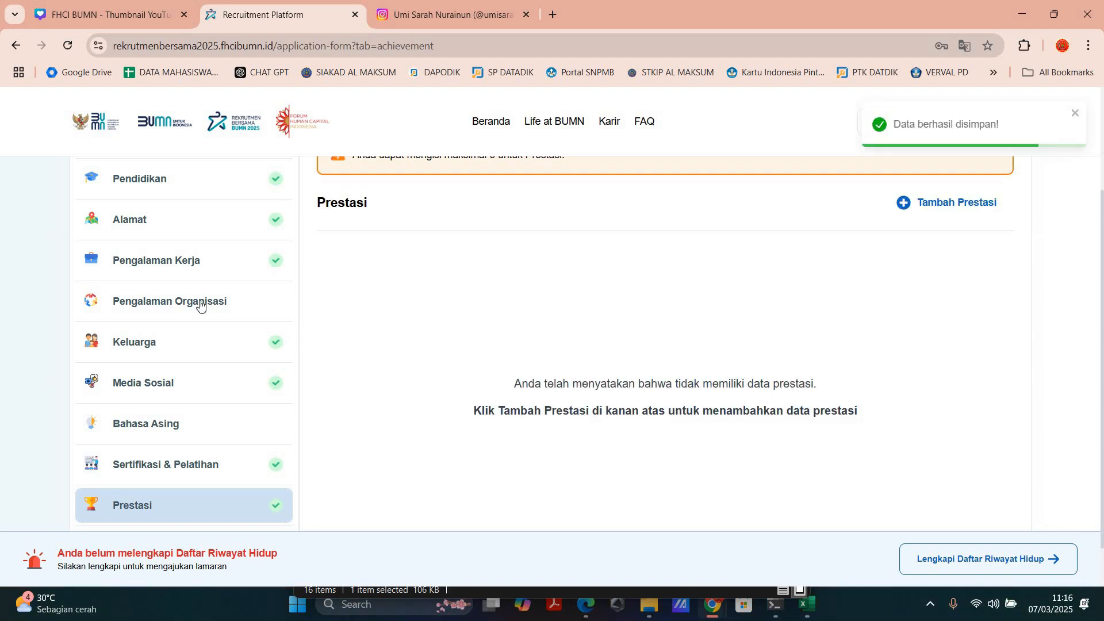
Step: Open Pengalaman Organisasi, start an entry marked "Tidak memiliki pengalaman organisasi" and save it
{"action": "left_click", "coordinate": [200, 305]}
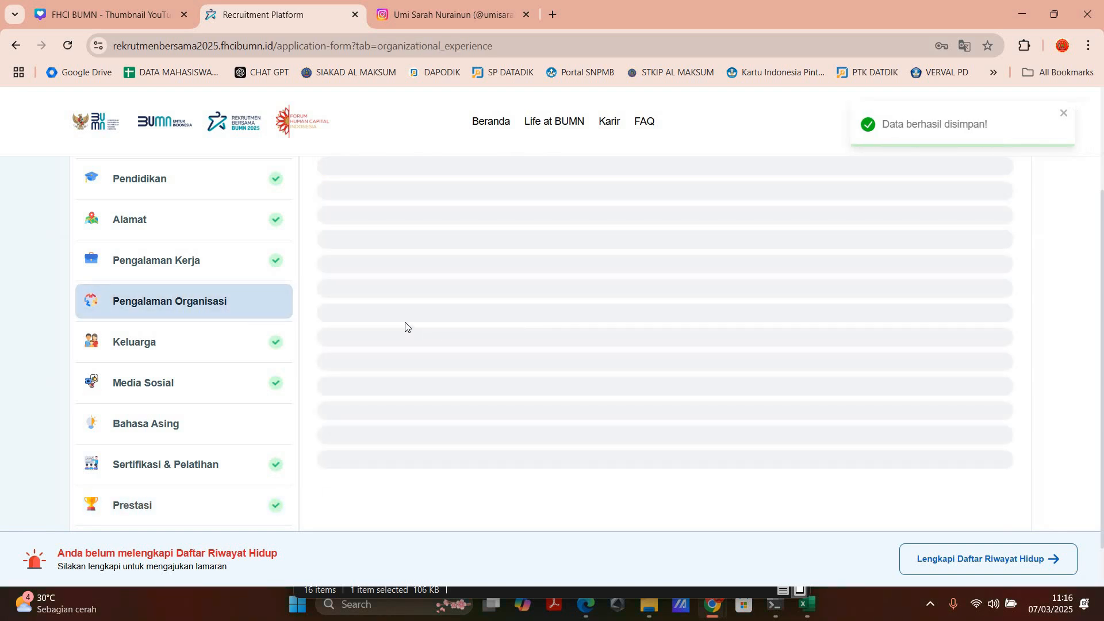
{"action": "scroll", "coordinate": [408, 326], "scroll_direction": "up", "scroll_amount": 1}
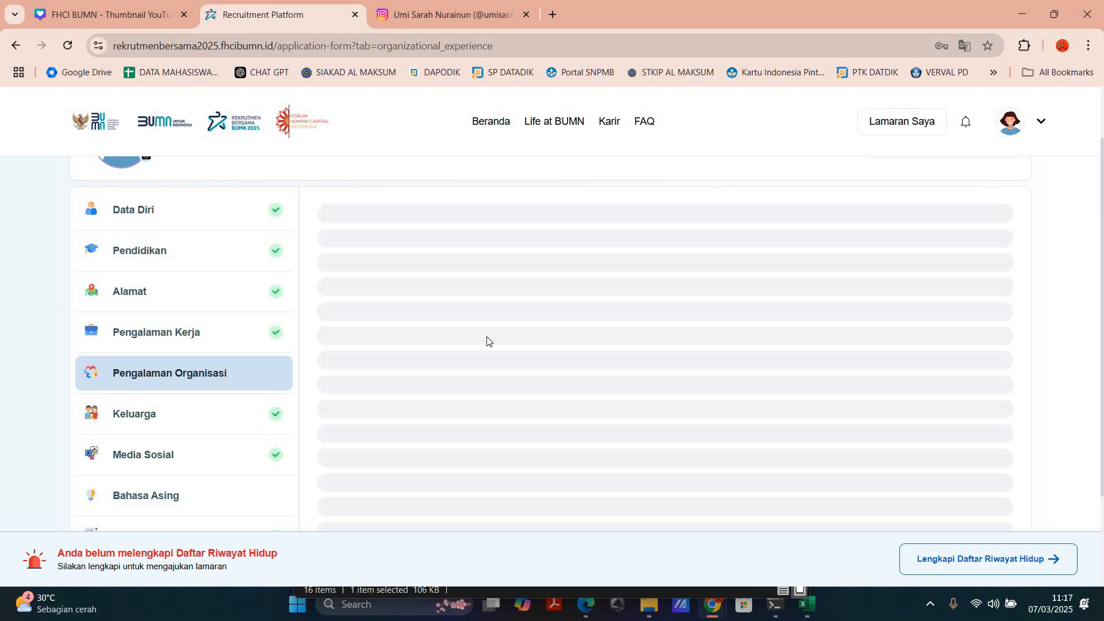
{"action": "scroll", "coordinate": [252, 340], "scroll_direction": "up", "scroll_amount": 1}
{"action": "scroll", "coordinate": [257, 291], "scroll_direction": "down", "scroll_amount": 2}
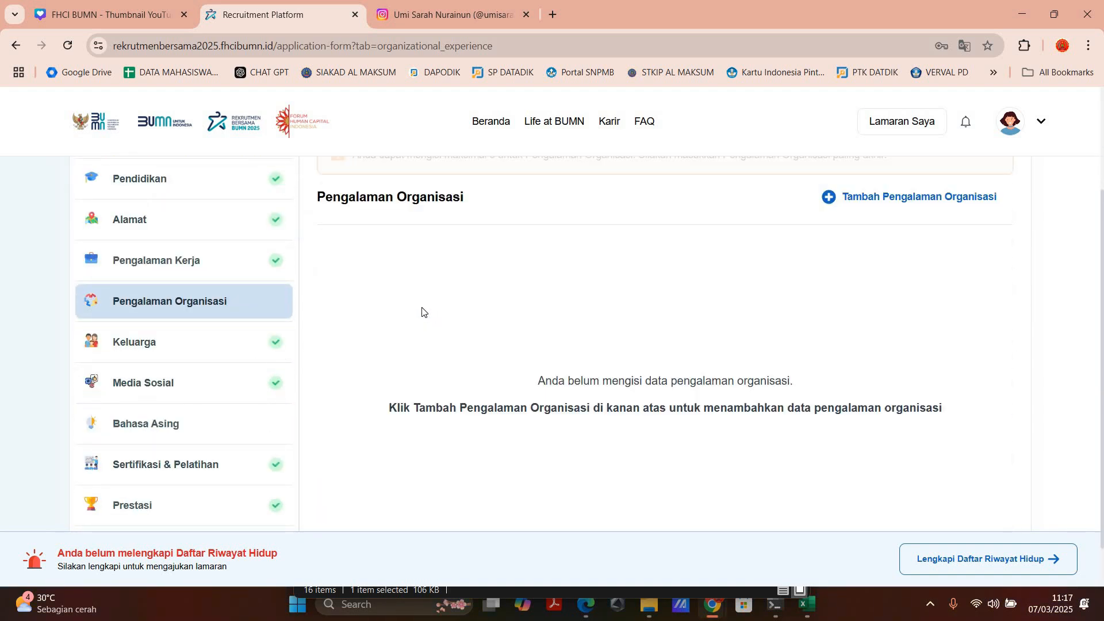
{"action": "scroll", "coordinate": [816, 433], "scroll_direction": "down", "scroll_amount": 1}
{"action": "scroll", "coordinate": [882, 299], "scroll_direction": "up", "scroll_amount": 2}
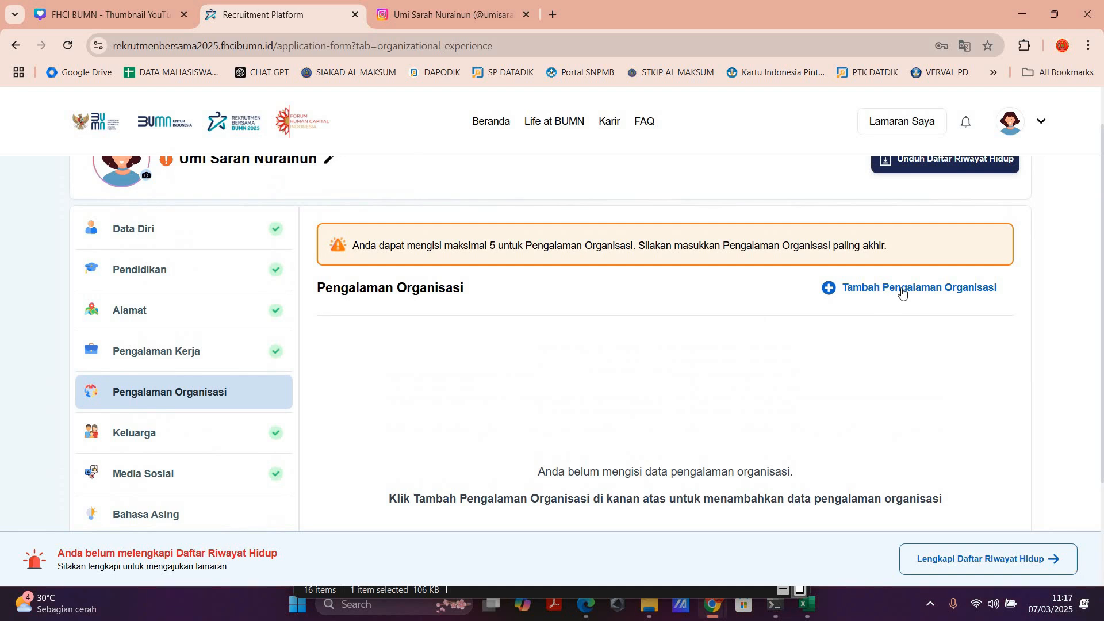
{"action": "left_click", "coordinate": [899, 292]}
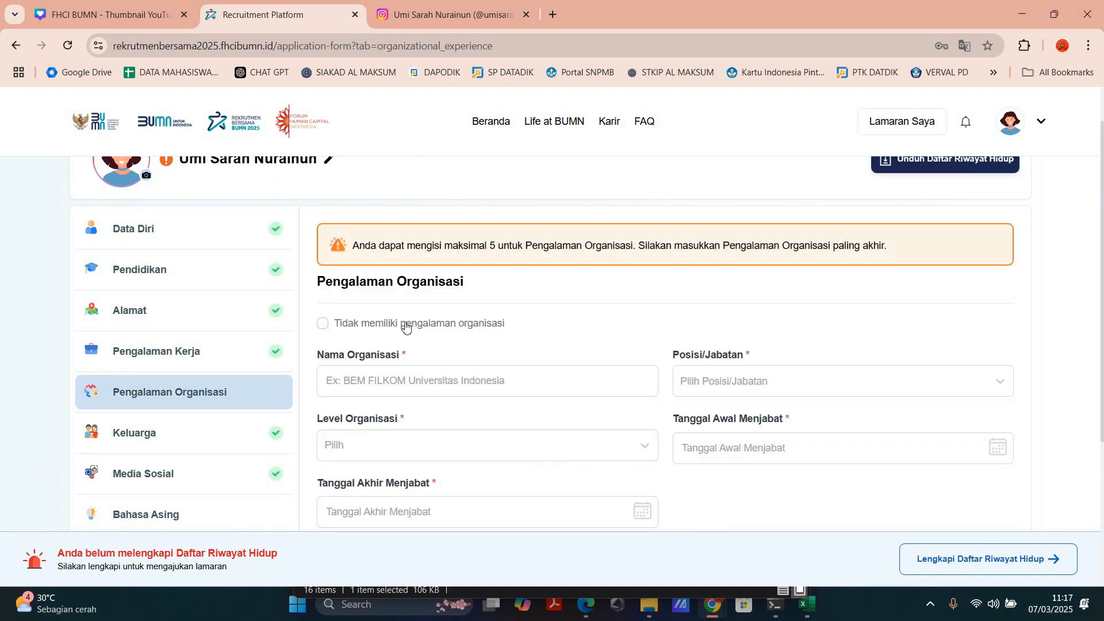
{"action": "left_click", "coordinate": [405, 326]}
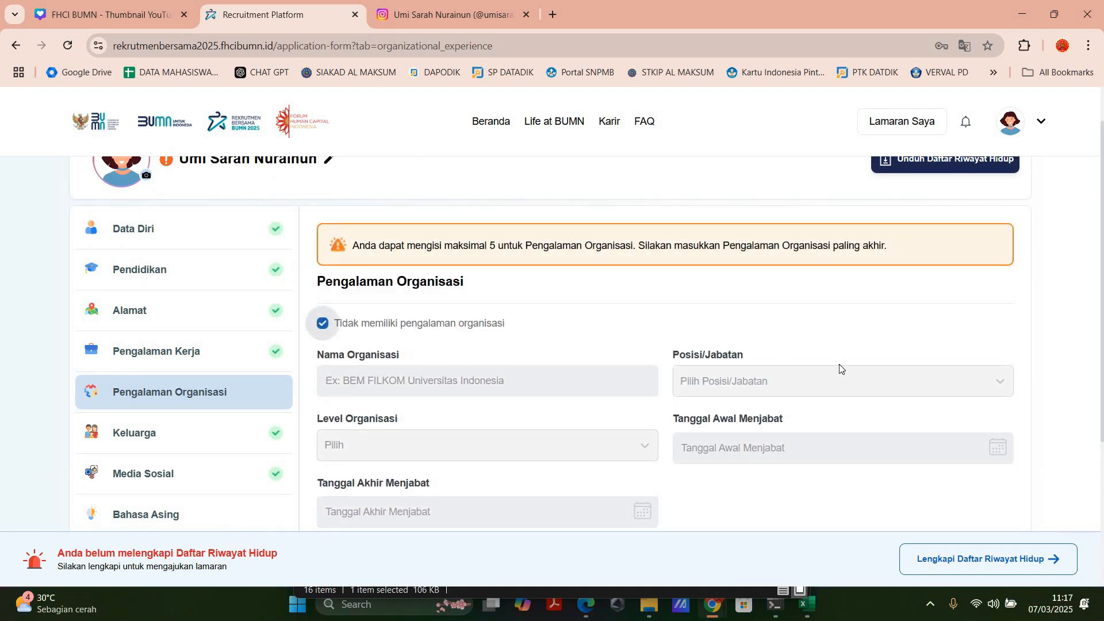
{"action": "scroll", "coordinate": [979, 493], "scroll_direction": "down", "scroll_amount": 3}
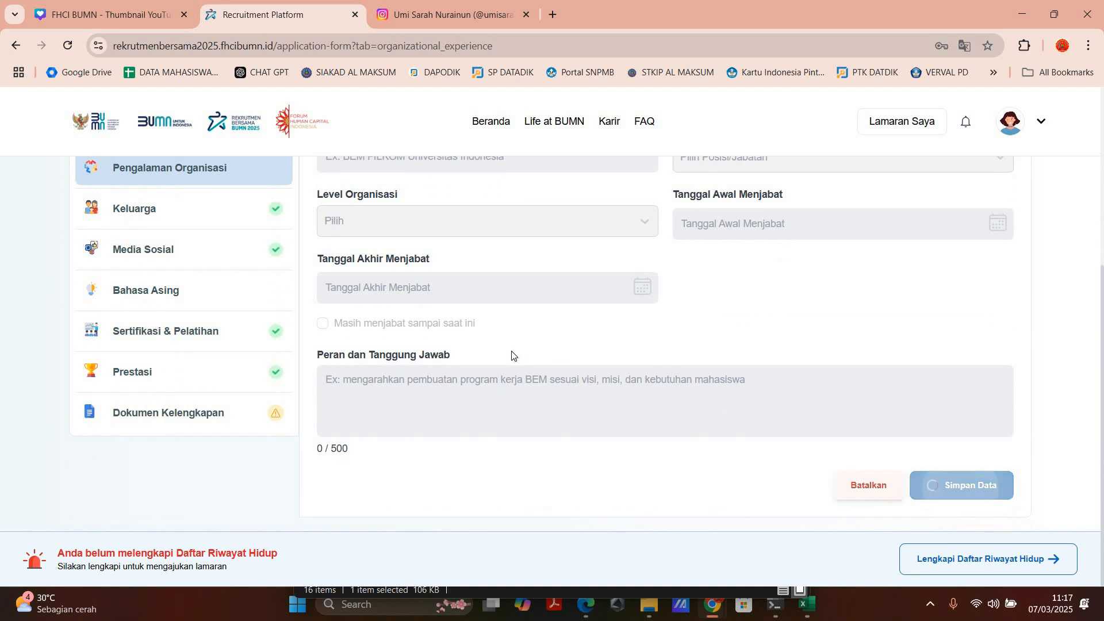
Step: Open Bahasa Asing, start an entry marked "Saya tidak memiliki kemampuan bahasa asing" and save it
{"action": "left_click", "coordinate": [245, 370]}
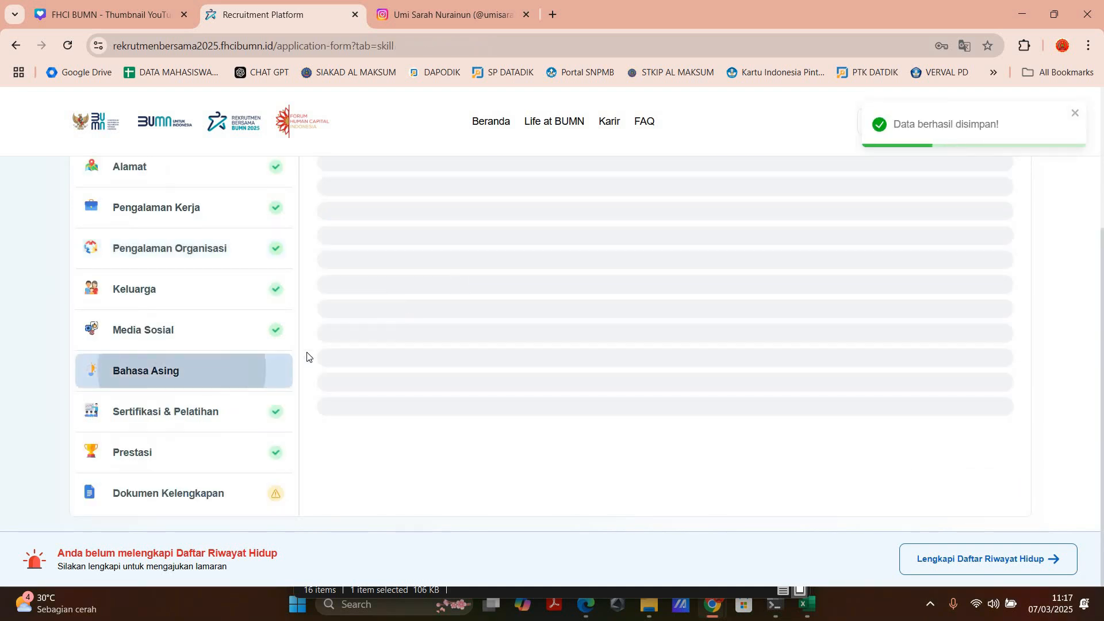
{"action": "scroll", "coordinate": [903, 294], "scroll_direction": "up", "scroll_amount": 2}
{"action": "left_click", "coordinate": [902, 294]}
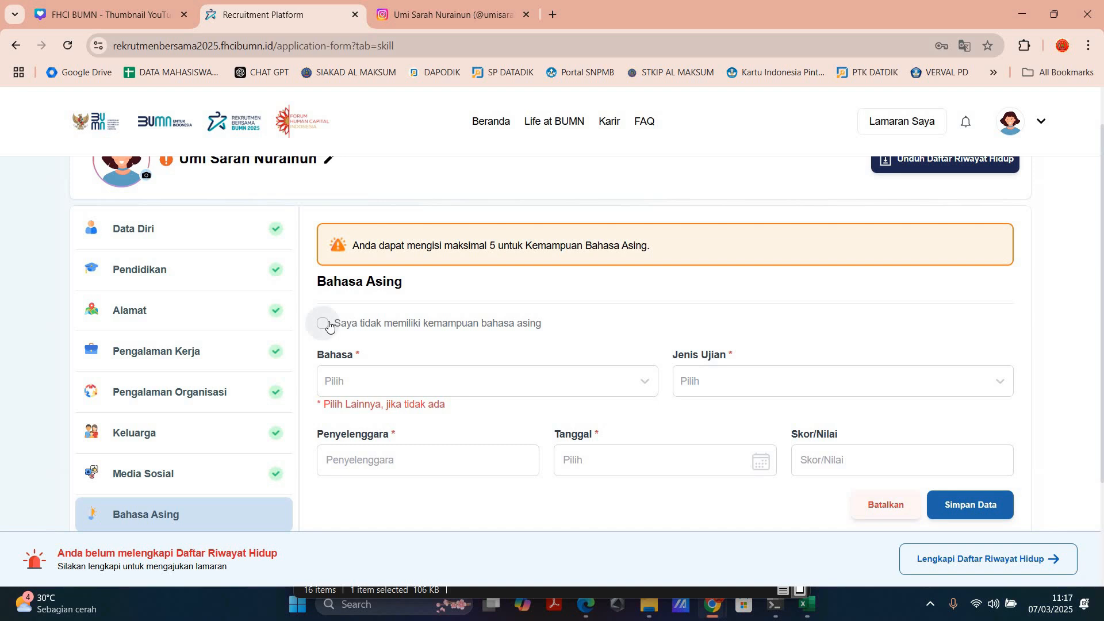
{"action": "left_click", "coordinate": [328, 326]}
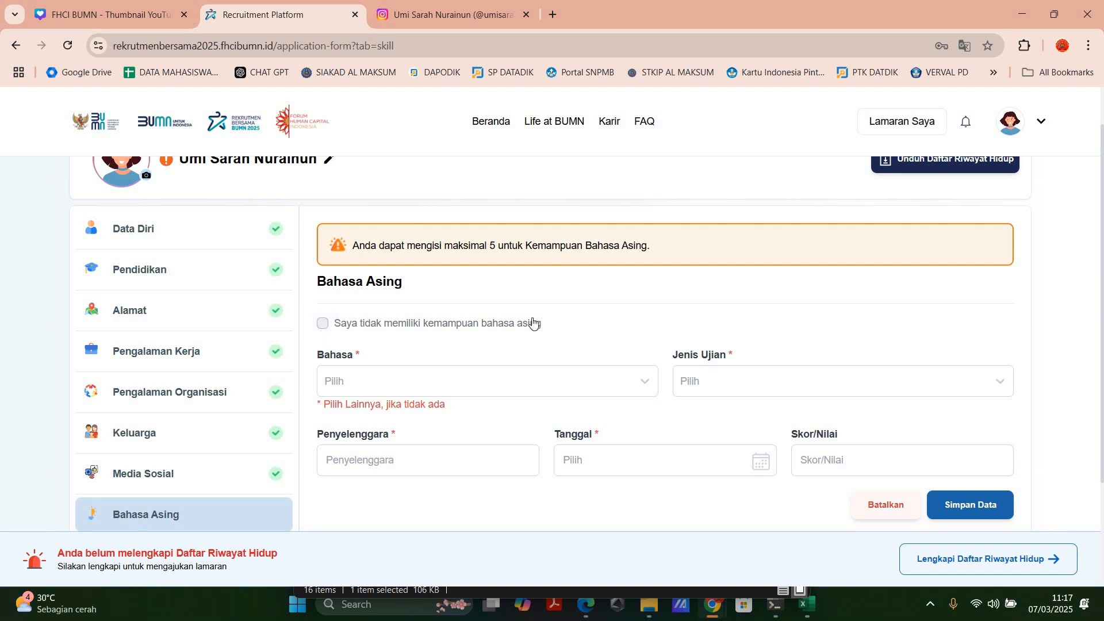
{"action": "key", "text": "Return"}
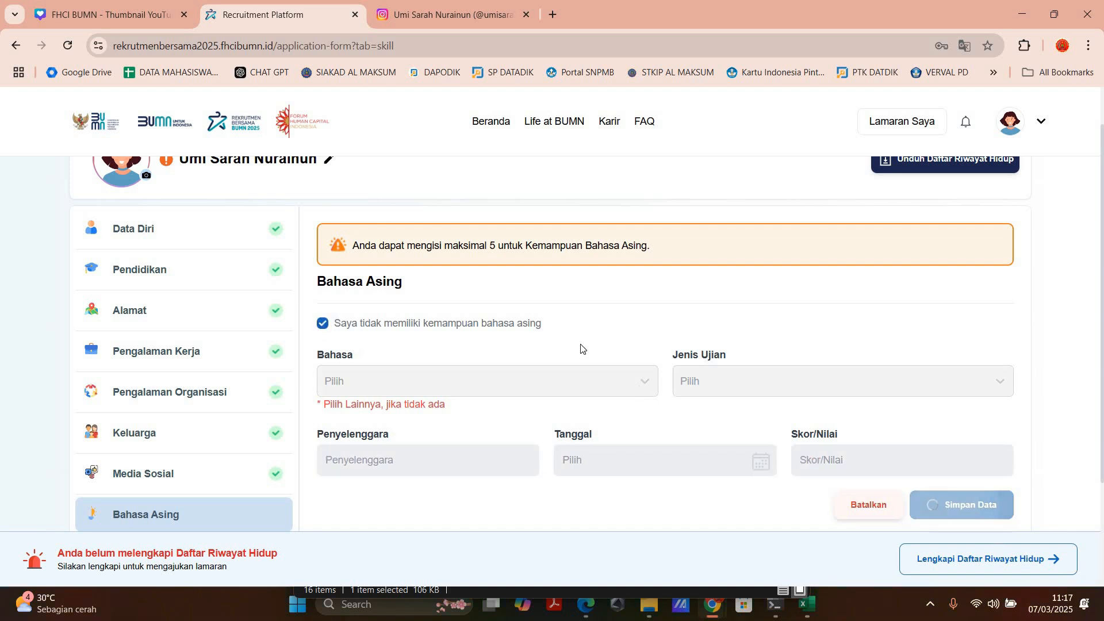
Step: In Dokumen Kelengkapan, upload the JPG image of the identity card as the KTP and preview the uploaded file
{"action": "scroll", "coordinate": [190, 499], "scroll_direction": "down", "scroll_amount": 2}
{"action": "left_click", "coordinate": [190, 496]}
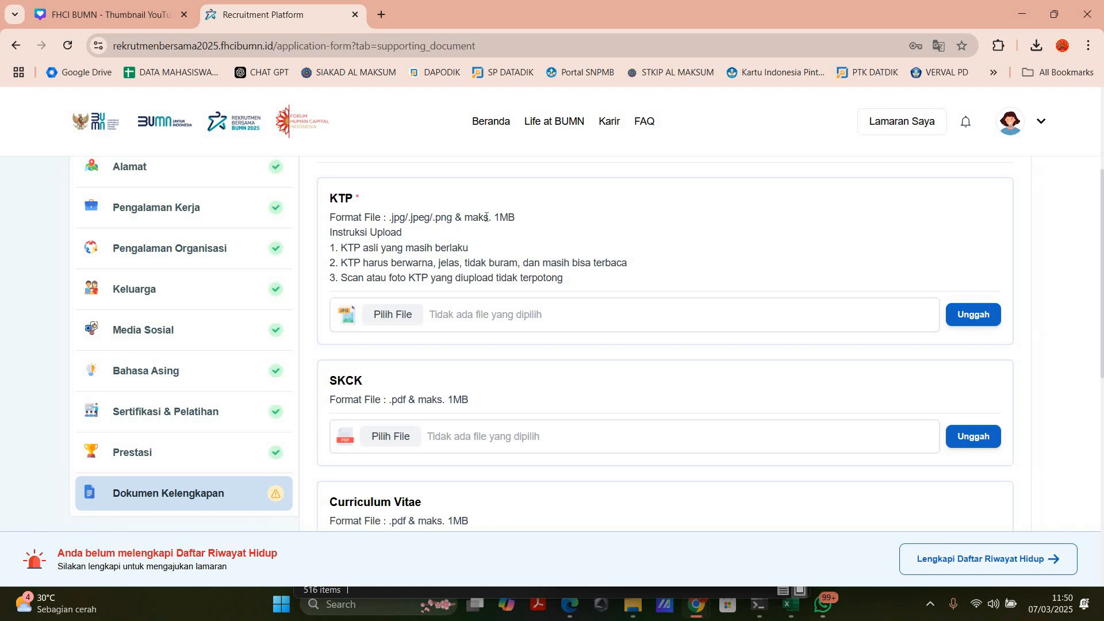
{"action": "scroll", "coordinate": [487, 218], "scroll_direction": "up", "scroll_amount": 1}
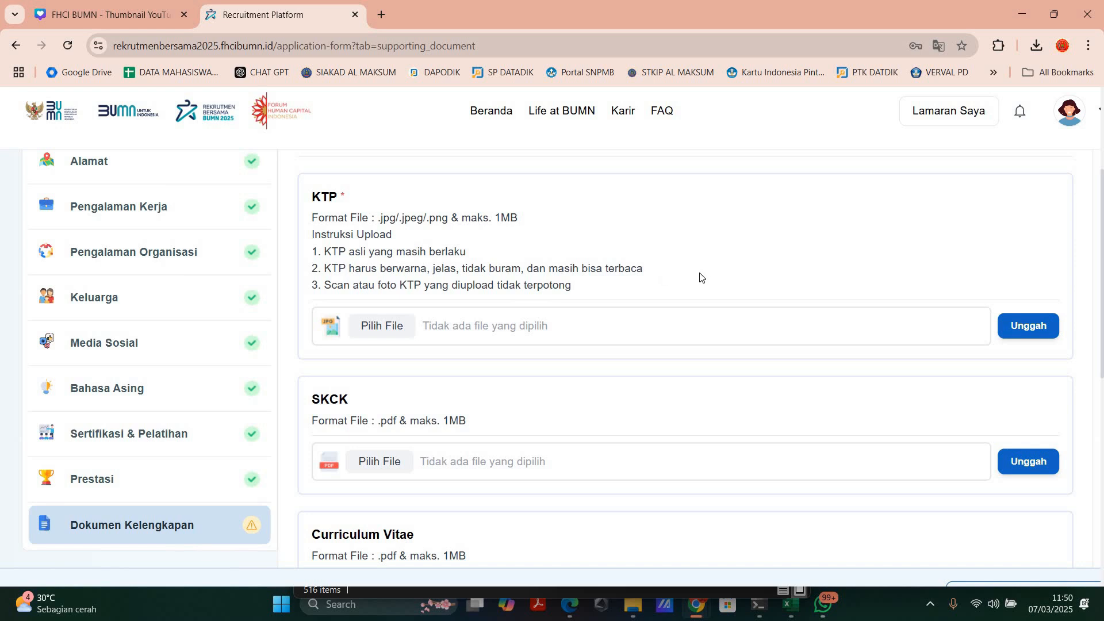
{"action": "left_click", "coordinate": [378, 327]}
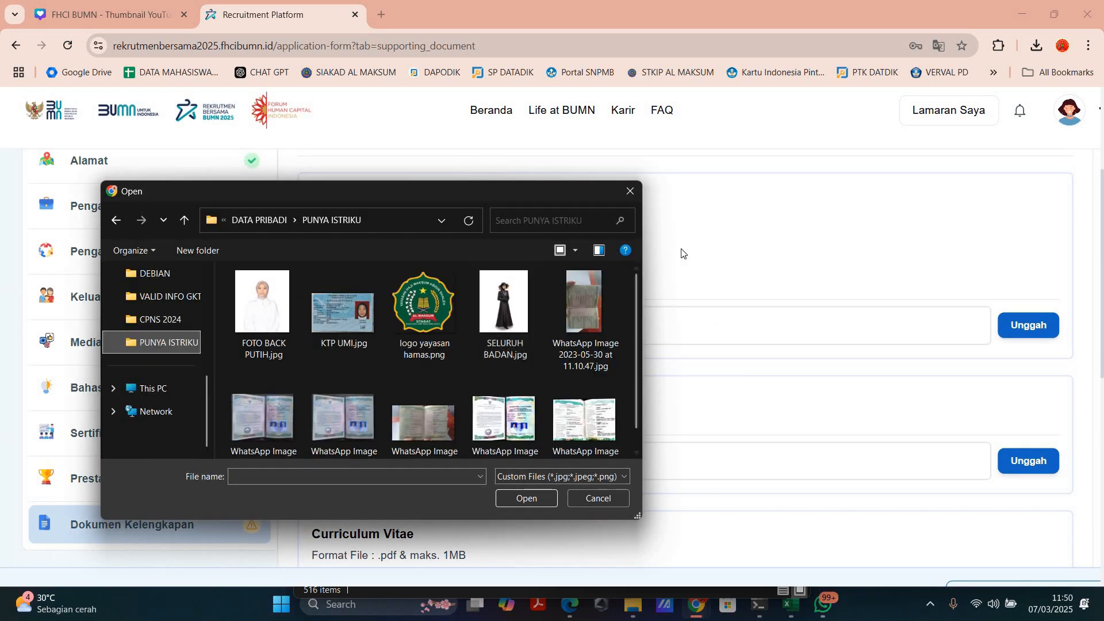
{"action": "double_click", "coordinate": [343, 310]}
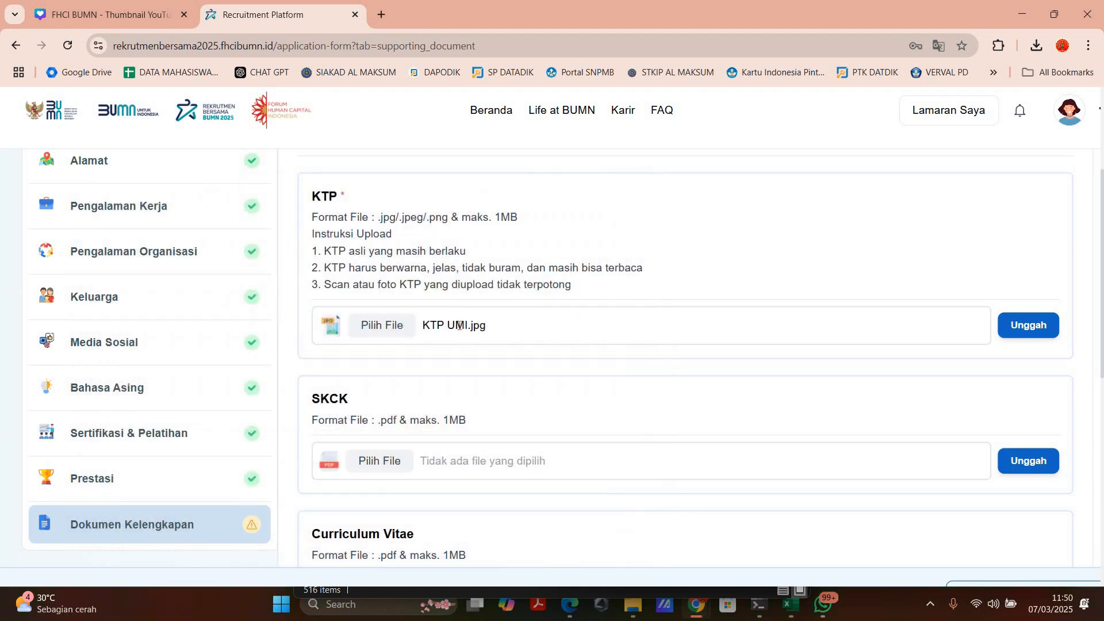
{"action": "left_click", "coordinate": [1015, 325]}
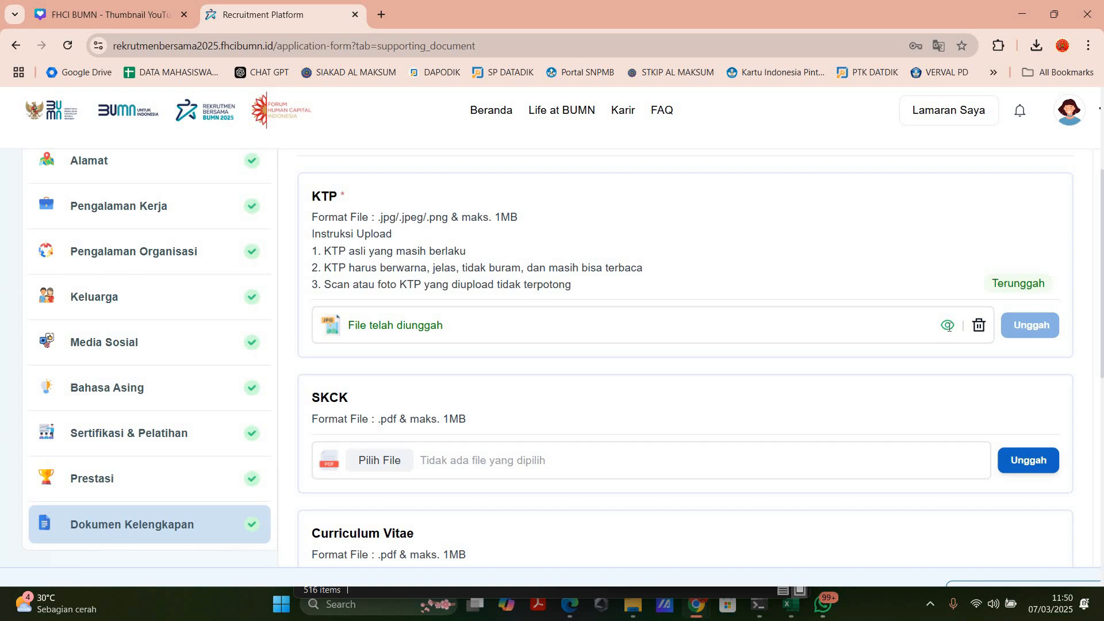
{"action": "left_click", "coordinate": [948, 326]}
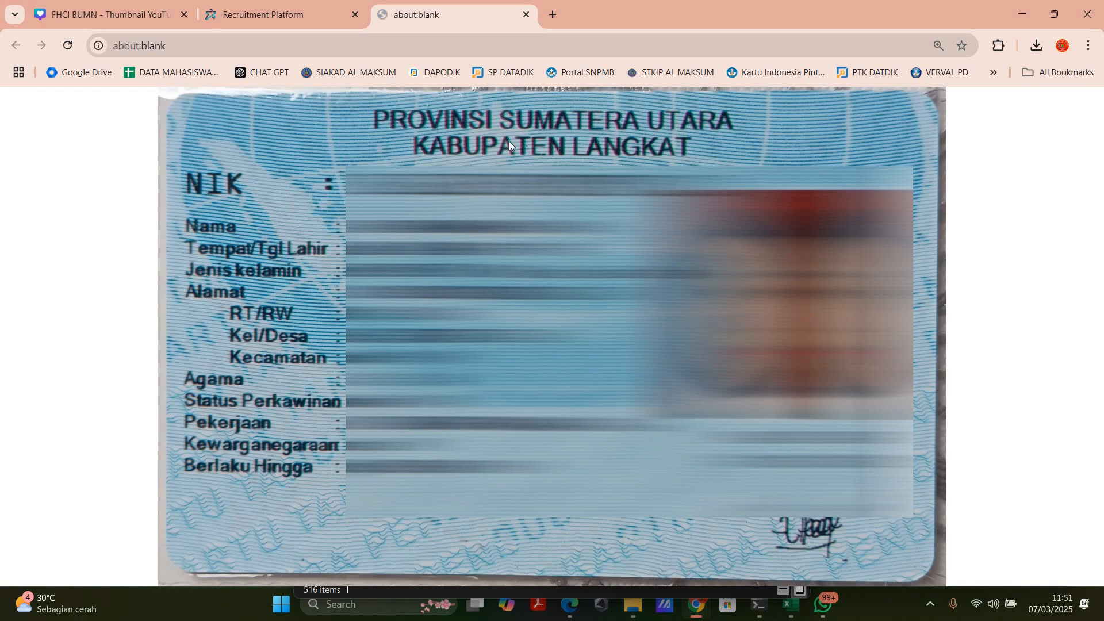
{"action": "left_click", "coordinate": [526, 14]}
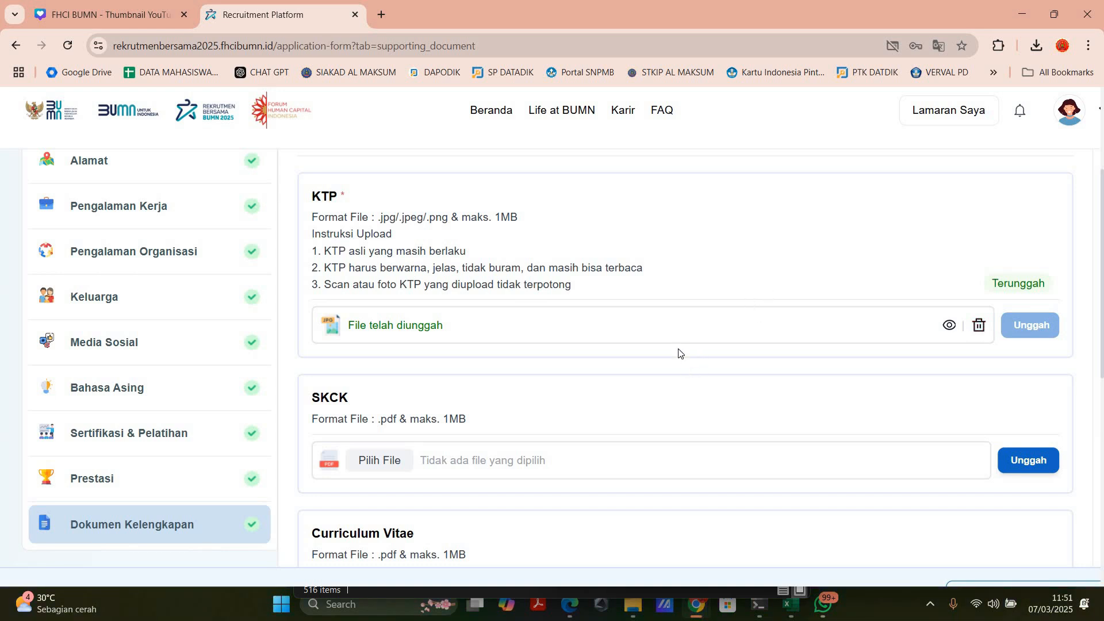
Step: Examine the file format and size requirements for the SKCK, Curriculum Vitae, Portofolio and Dokumen Tambahan uploads
{"action": "scroll", "coordinate": [402, 351], "scroll_direction": "down", "scroll_amount": 1}
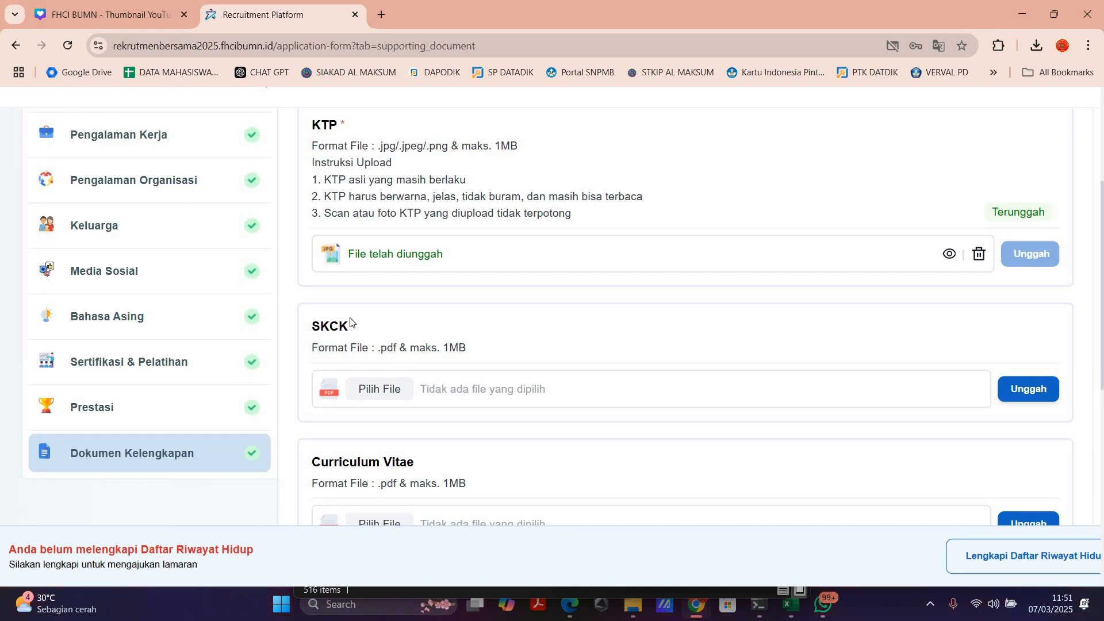
{"action": "double_click", "coordinate": [378, 321]}
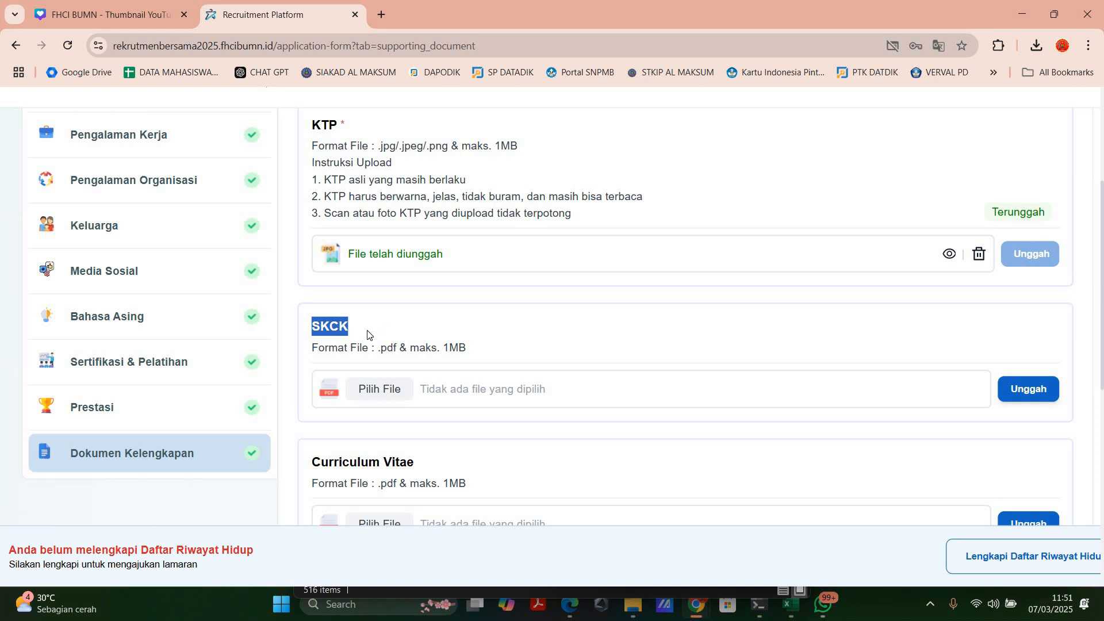
{"action": "scroll", "coordinate": [368, 335], "scroll_direction": "up", "scroll_amount": 5}
{"action": "left_click", "coordinate": [369, 336]}
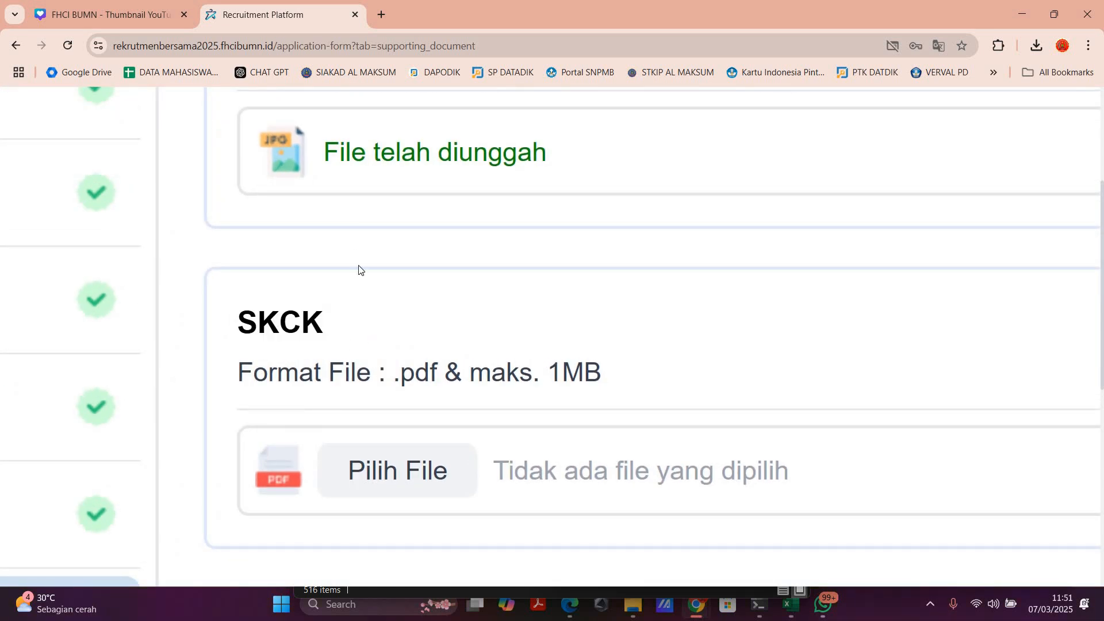
{"action": "scroll", "coordinate": [361, 270], "scroll_direction": "up", "scroll_amount": 5}
{"action": "scroll", "coordinate": [403, 316], "scroll_direction": "down", "scroll_amount": 3}
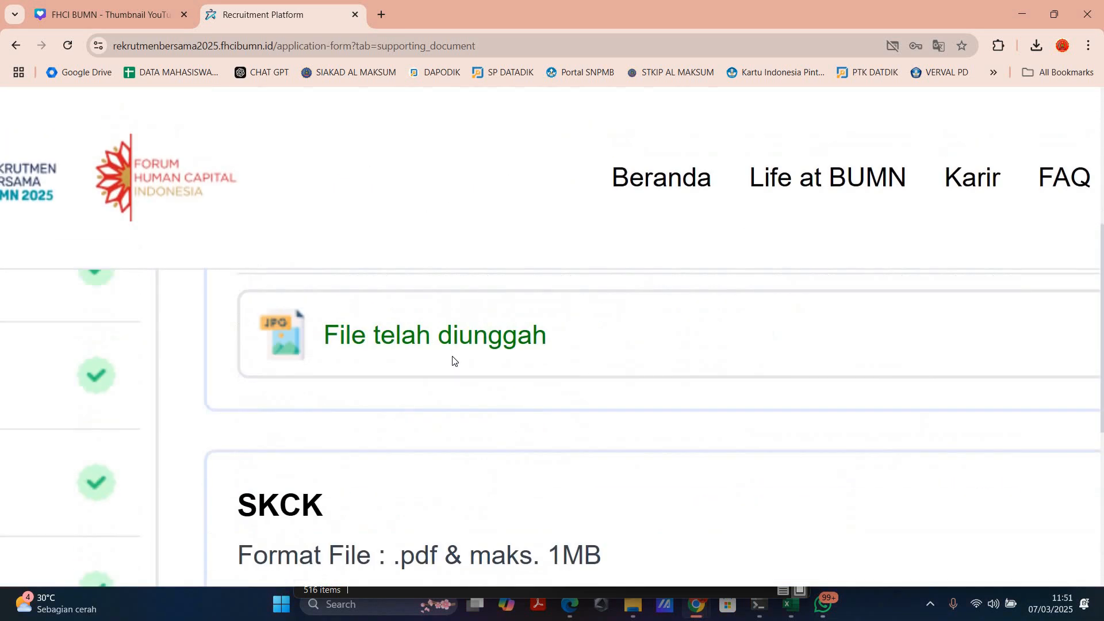
{"action": "scroll", "coordinate": [453, 361], "scroll_direction": "down", "scroll_amount": 2}
{"action": "scroll", "coordinate": [453, 360], "scroll_direction": "down", "scroll_amount": 4}
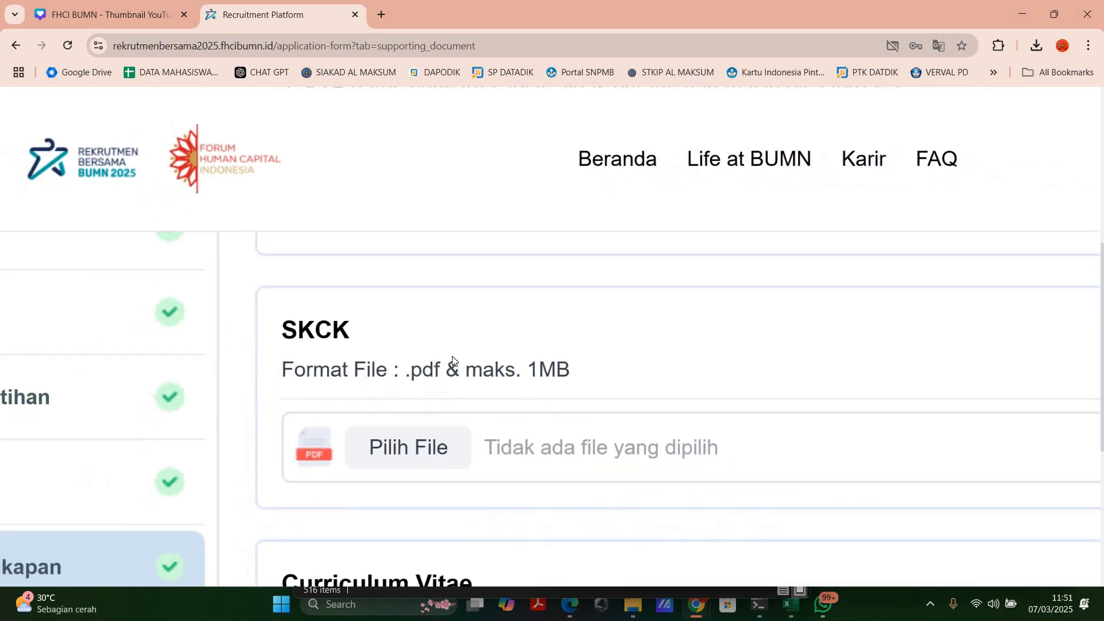
{"action": "scroll", "coordinate": [453, 361], "scroll_direction": "down", "scroll_amount": 5}
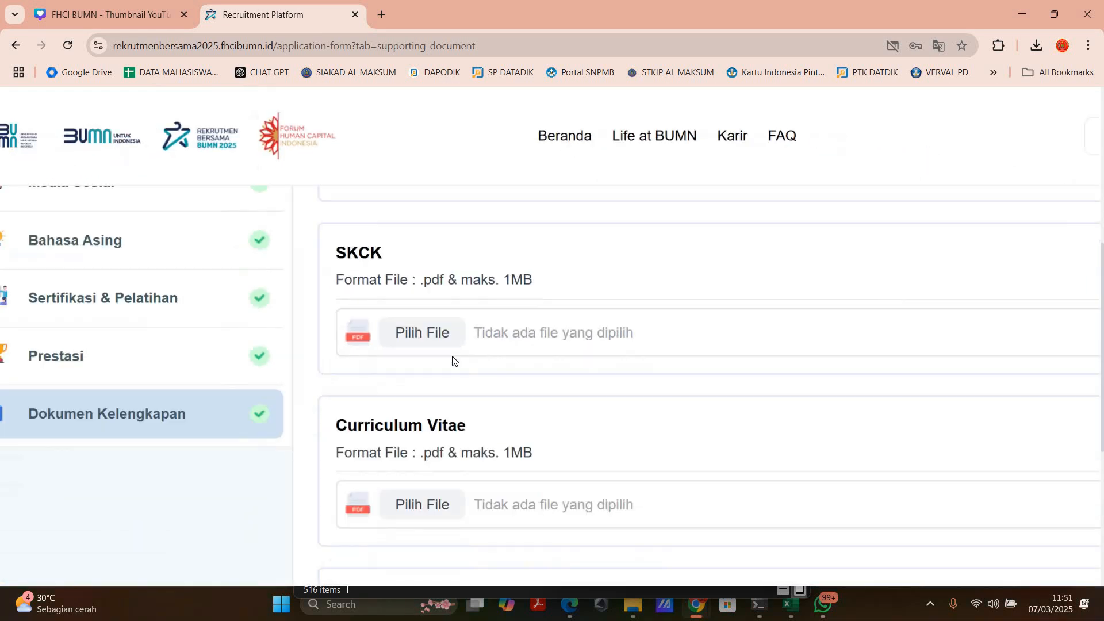
{"action": "scroll", "coordinate": [397, 288], "scroll_direction": "up", "scroll_amount": 4}
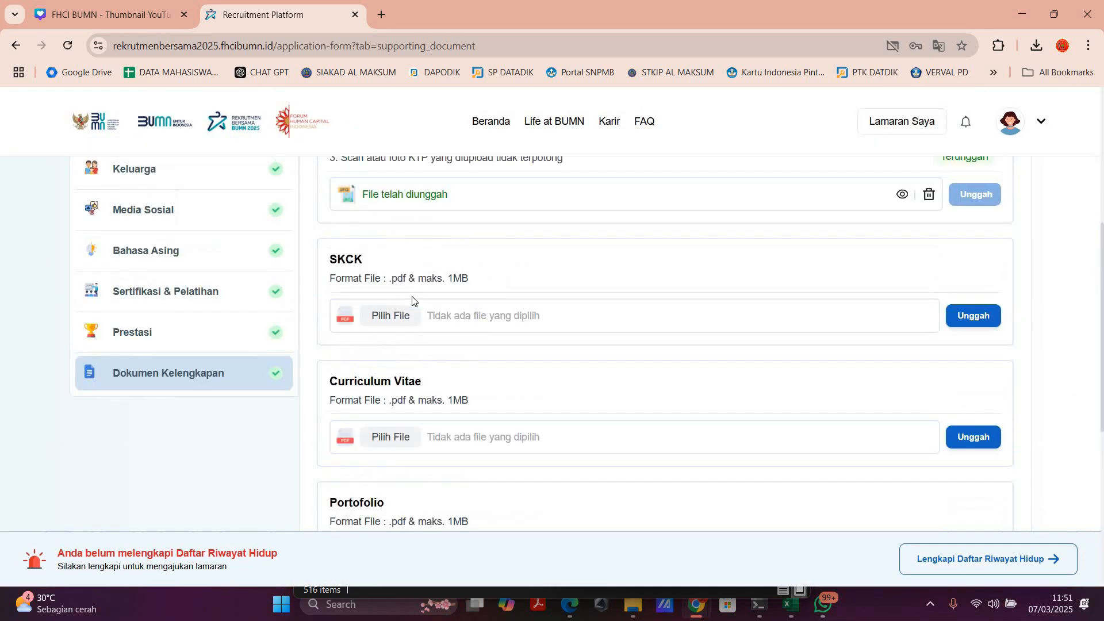
{"action": "scroll", "coordinate": [390, 253], "scroll_direction": "down", "scroll_amount": 6}
{"action": "scroll", "coordinate": [371, 260], "scroll_direction": "up", "scroll_amount": 1}
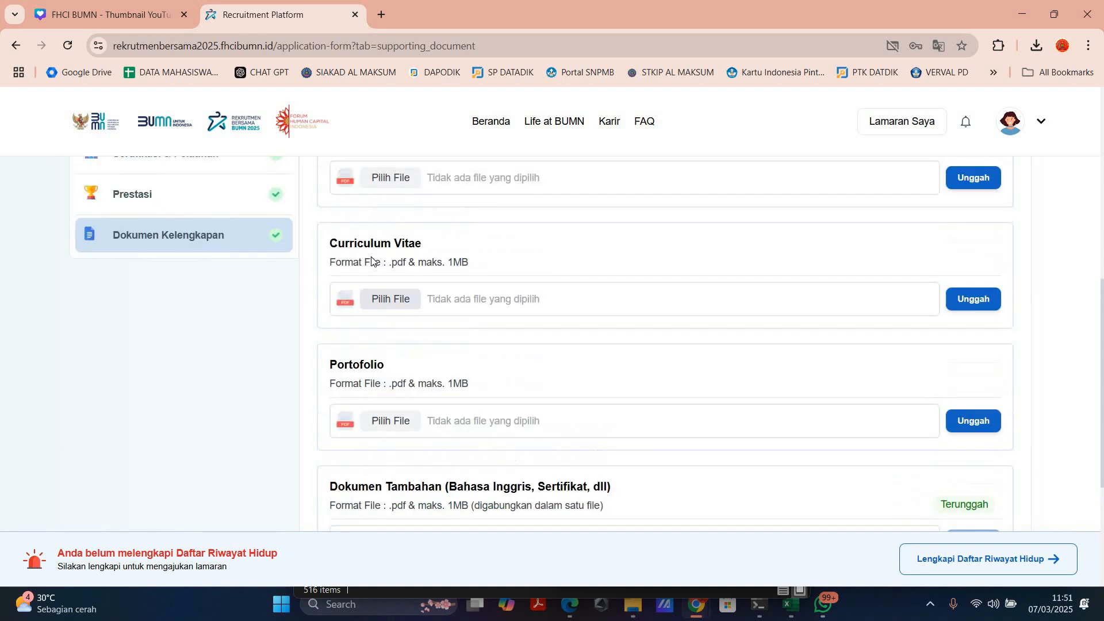
{"action": "scroll", "coordinate": [371, 261], "scroll_direction": "up", "scroll_amount": 3}
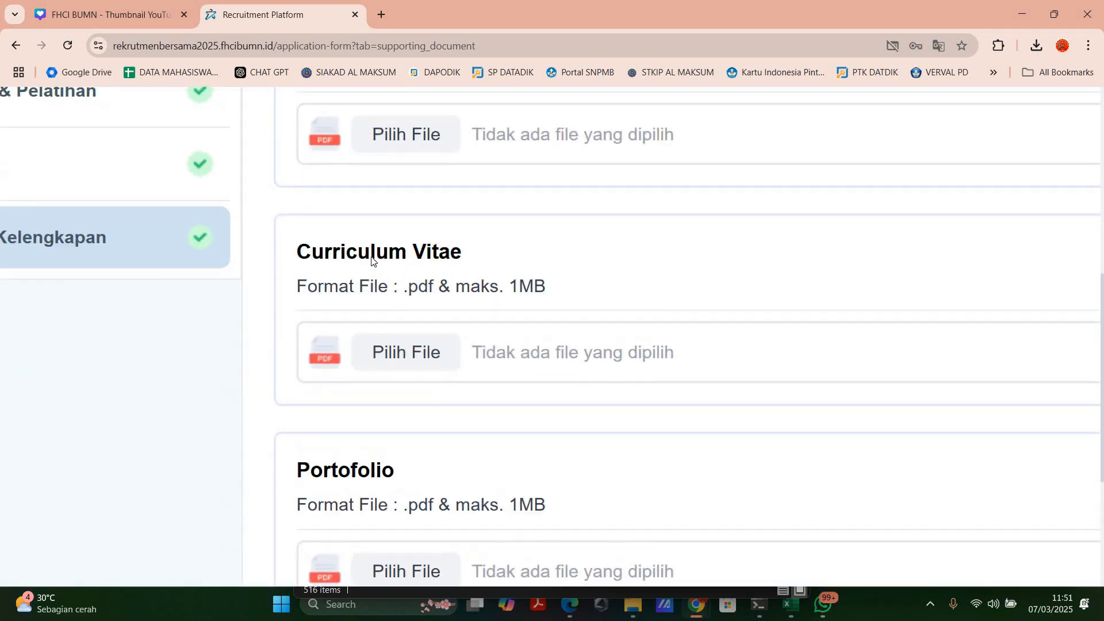
{"action": "scroll", "coordinate": [372, 261], "scroll_direction": "down", "scroll_amount": 3}
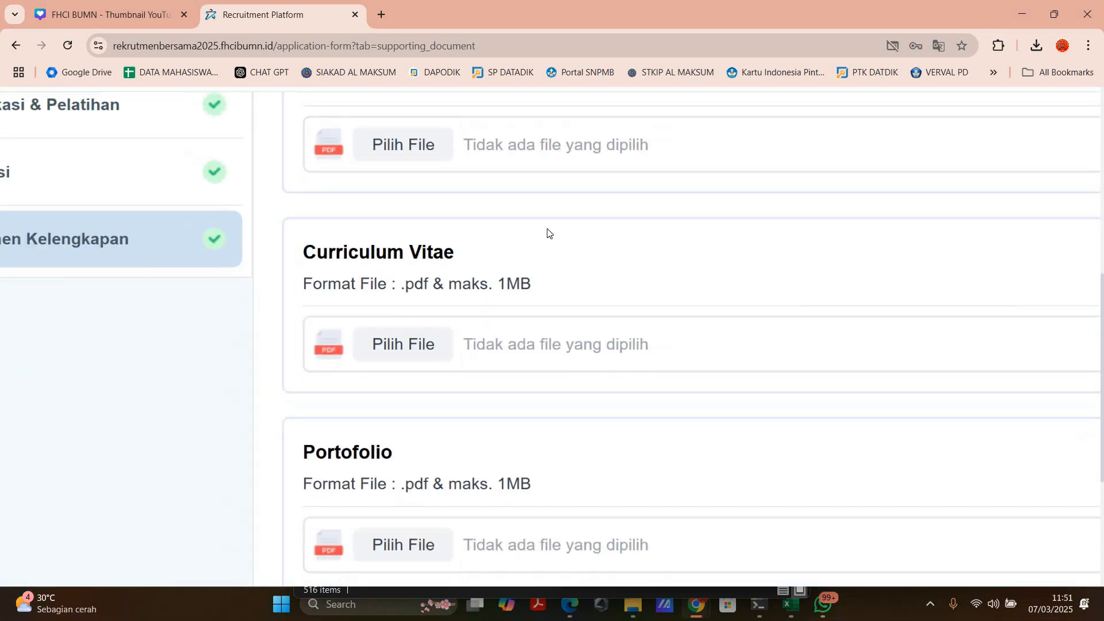
Step: Download the Daftar Riwayat Hidup as a PDF named CV in the Downloads folder
{"action": "scroll", "coordinate": [961, 231], "scroll_direction": "up", "scroll_amount": 6}
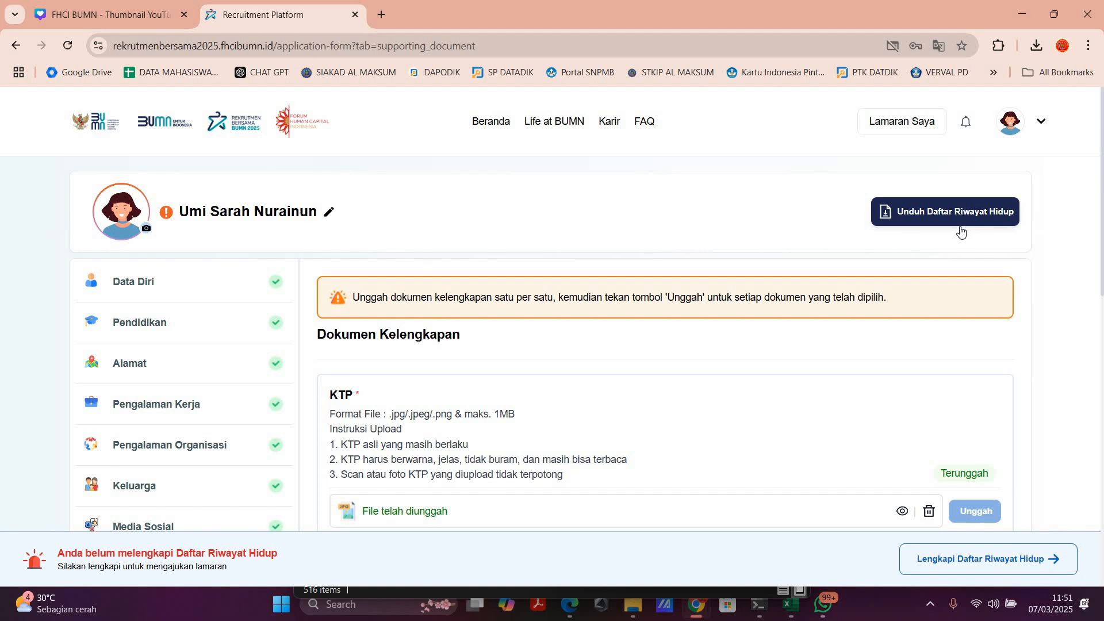
{"action": "scroll", "coordinate": [961, 231], "scroll_direction": "up", "scroll_amount": 3}
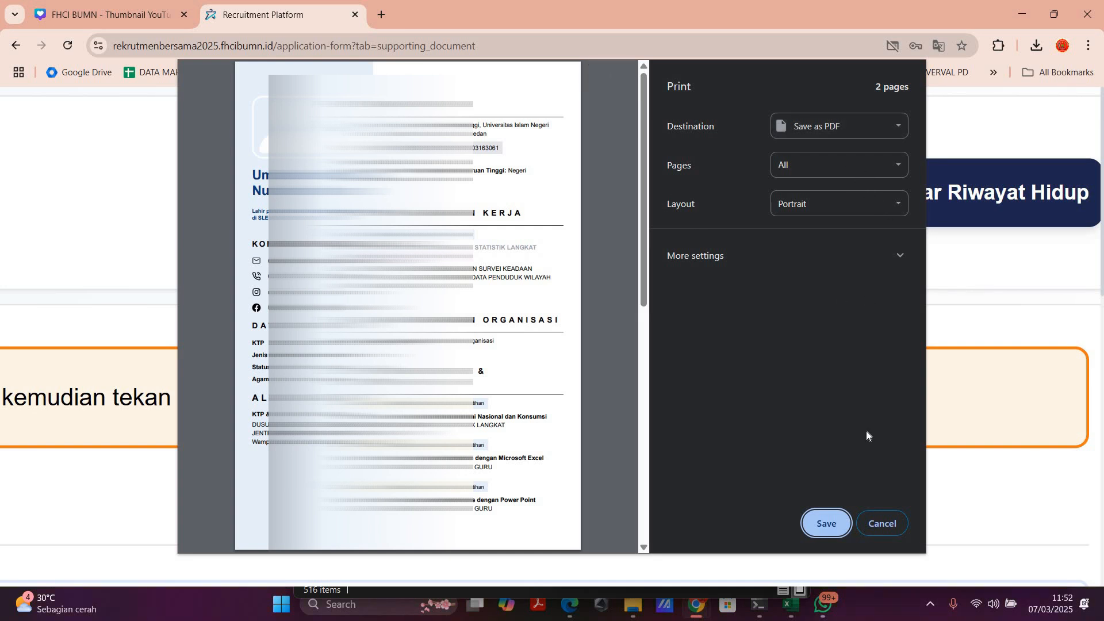
{"action": "left_click", "coordinate": [818, 527]}
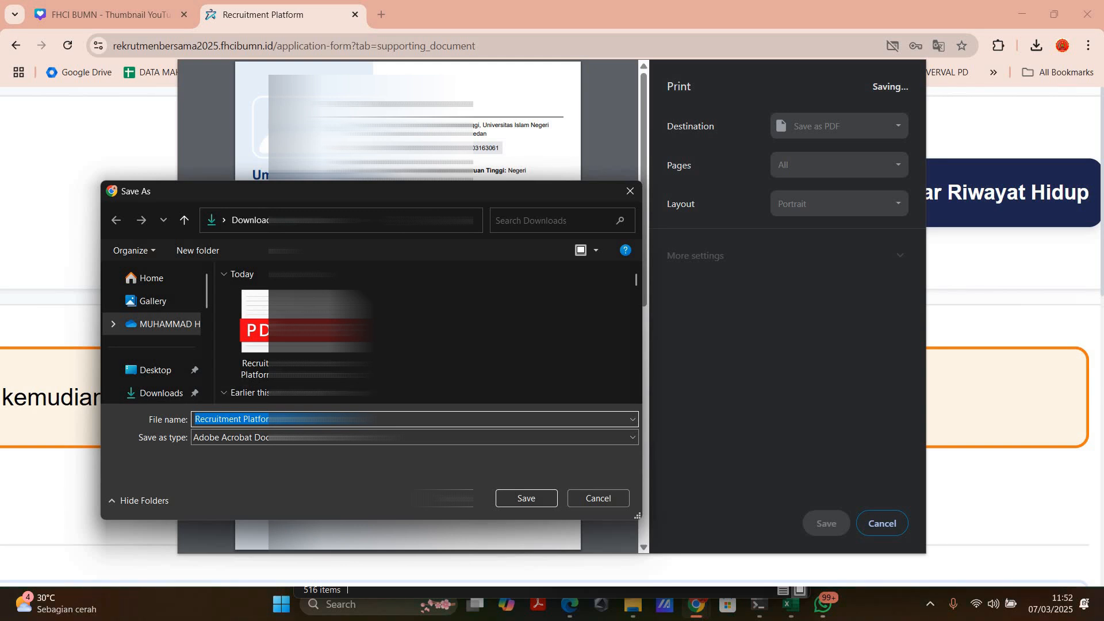
{"action": "type", "text": "CV"}
{"action": "key", "text": "Return"}
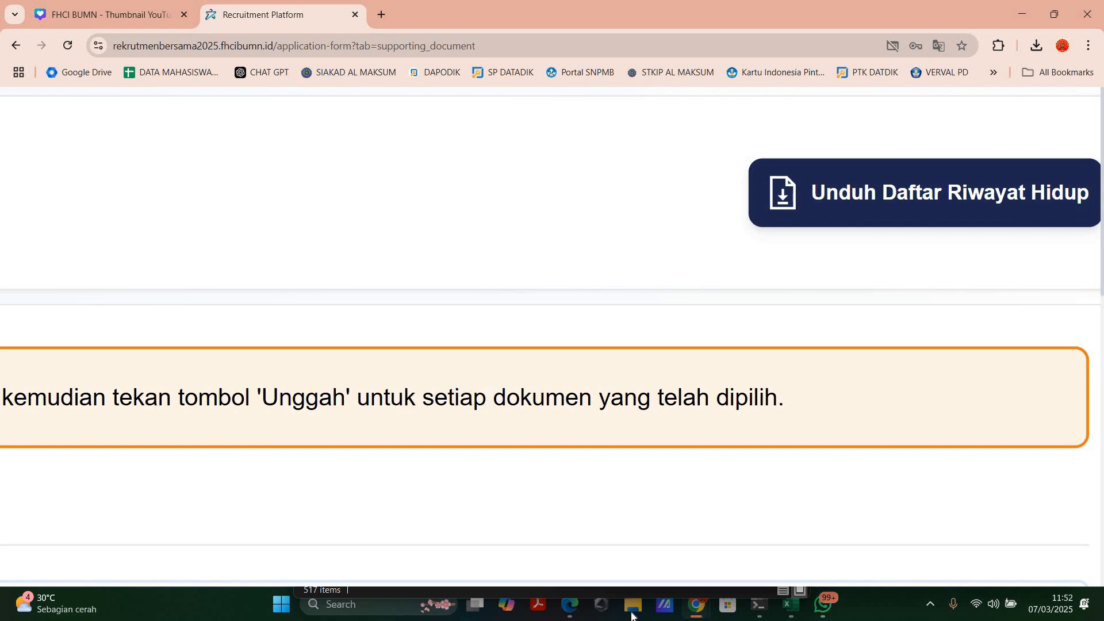
Step: Open CV.pdf from the Downloads folder in File Explorer, look through its contents and close it
{"action": "mouse_move", "coordinate": [633, 605]}
{"action": "left_click", "coordinate": [621, 489]}
{"action": "scroll", "coordinate": [621, 488], "scroll_direction": "down", "scroll_amount": 5}
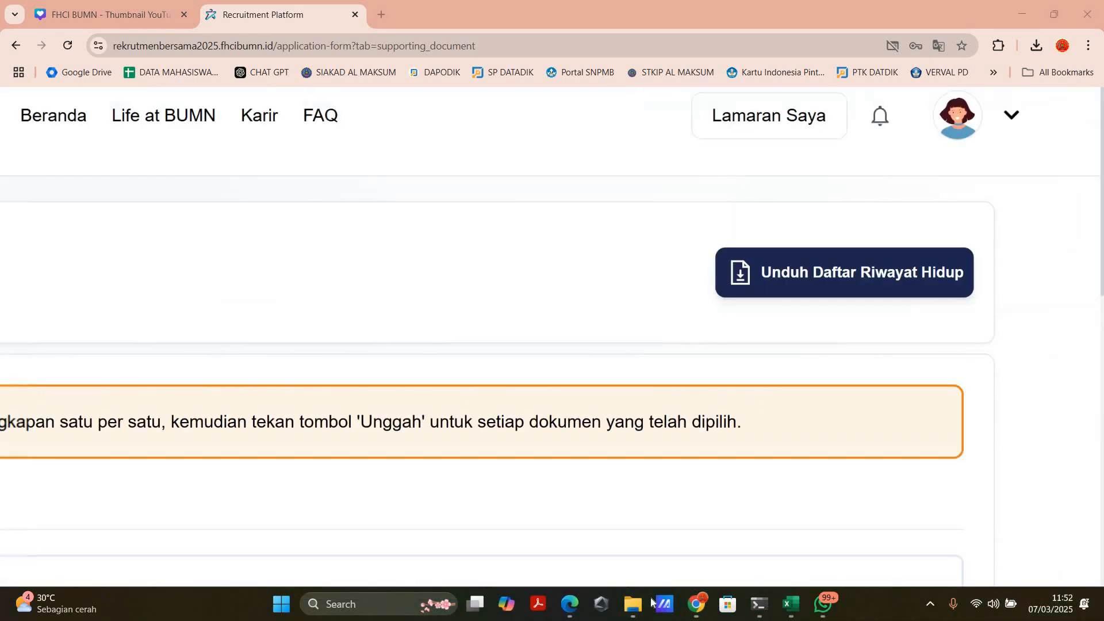
{"action": "left_click", "coordinate": [633, 605]}
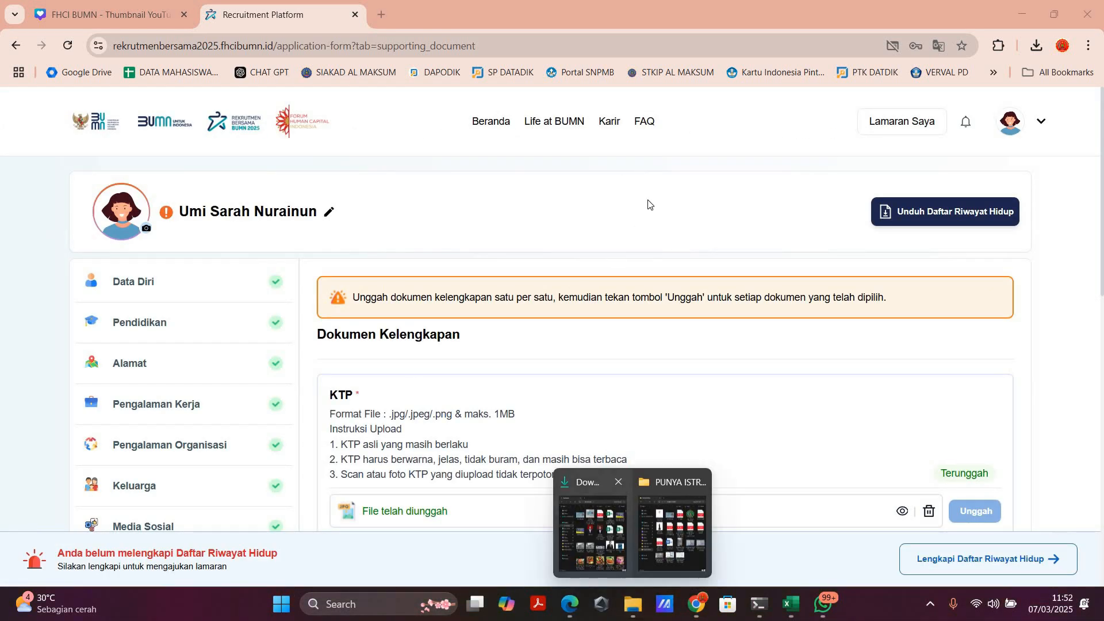
{"action": "left_click", "coordinate": [681, 532]}
{"action": "left_click", "coordinate": [617, 231]}
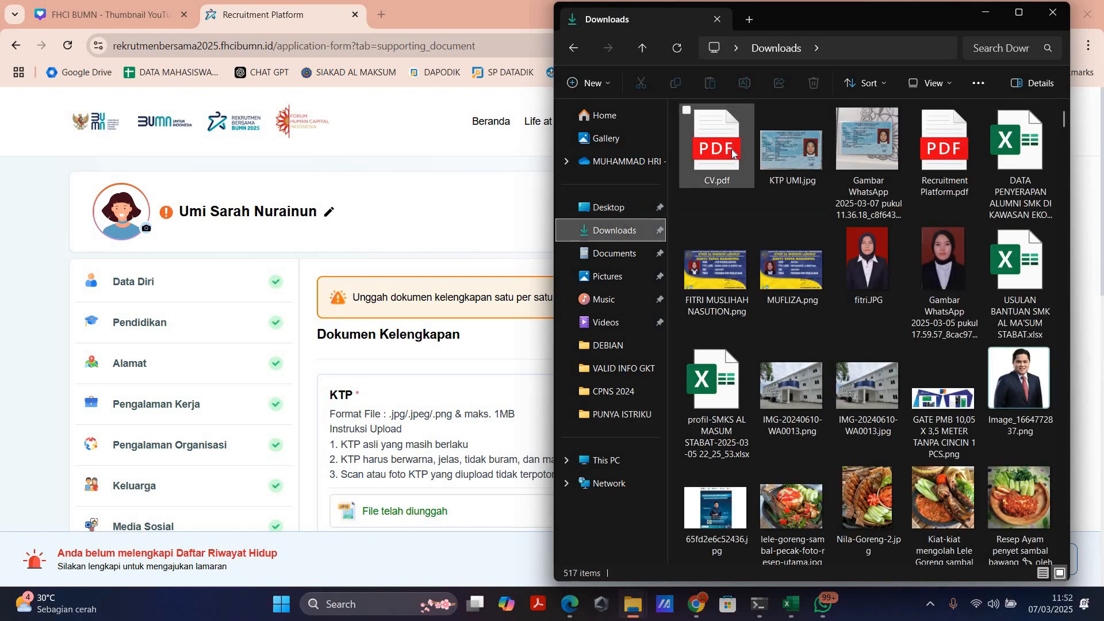
{"action": "double_click", "coordinate": [711, 148]}
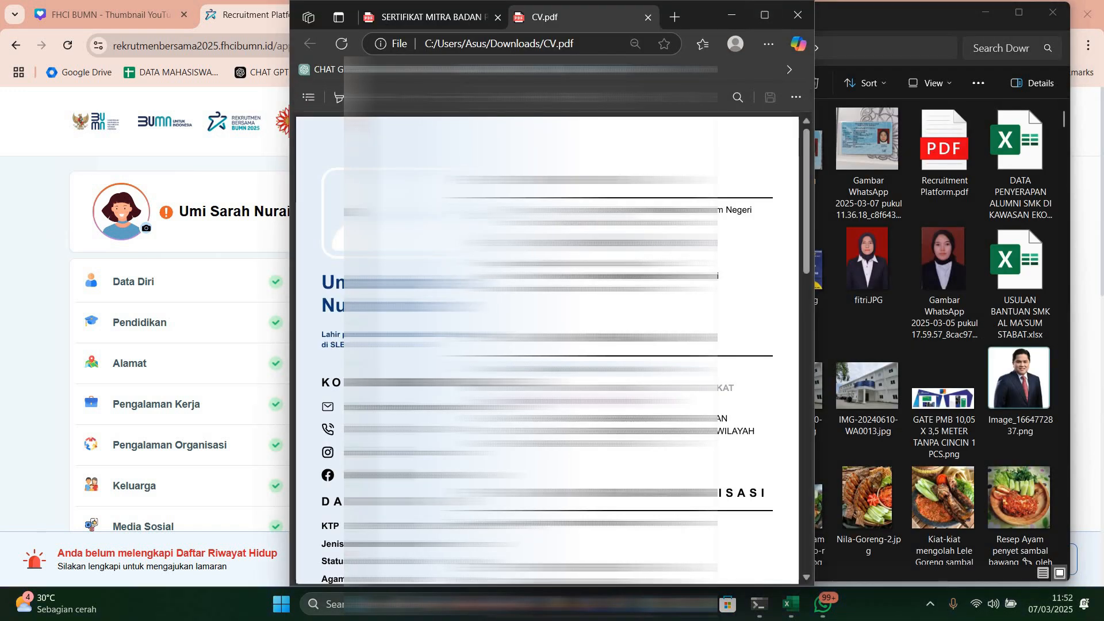
{"action": "left_click", "coordinate": [765, 15]}
{"action": "scroll", "coordinate": [819, 210], "scroll_direction": "down", "scroll_amount": 5}
{"action": "left_click", "coordinate": [1089, 8]}
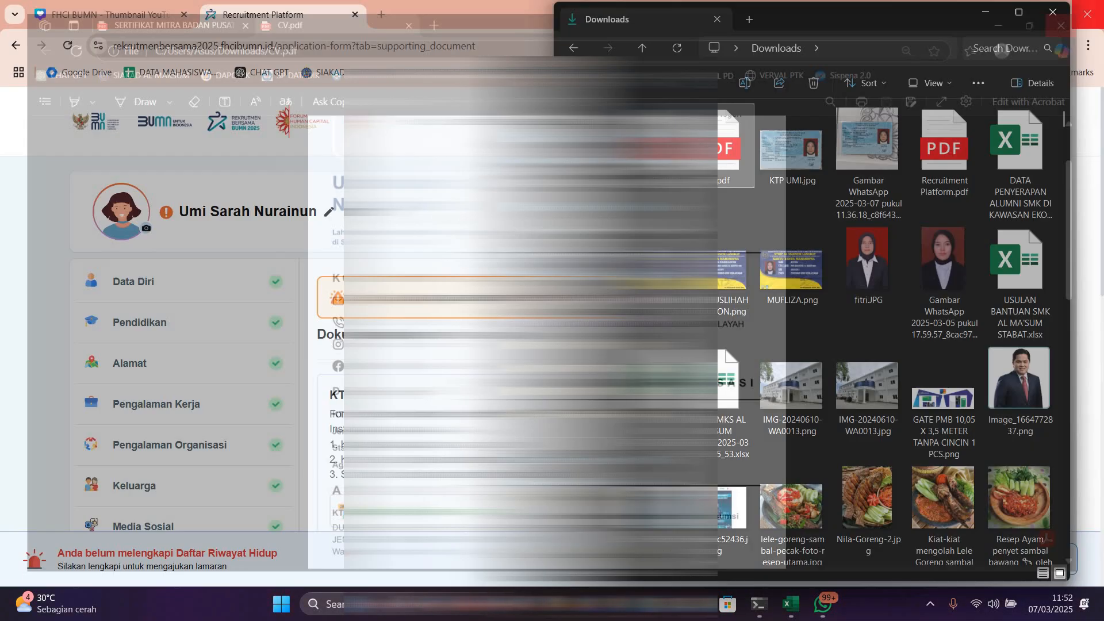
Step: Upload CV.pdf from Downloads as the Curriculum Vitae document in Dokumen Kelengkapan
{"action": "left_click", "coordinate": [335, 350]}
{"action": "scroll", "coordinate": [335, 350], "scroll_direction": "down", "scroll_amount": 5}
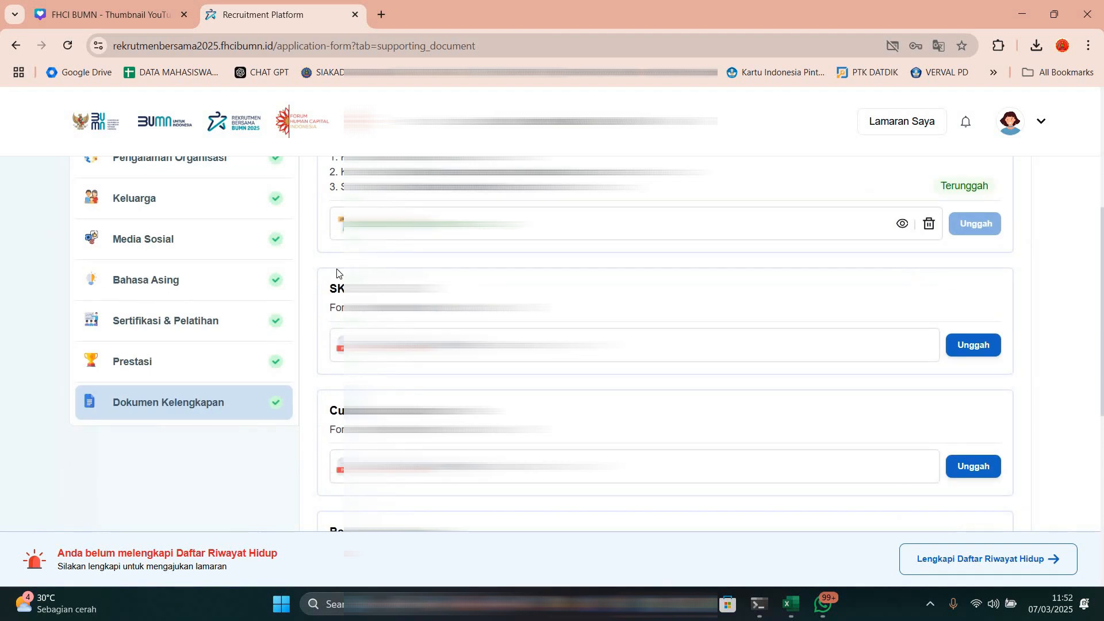
{"action": "scroll", "coordinate": [336, 272], "scroll_direction": "down", "scroll_amount": 4}
{"action": "left_click", "coordinate": [379, 254]}
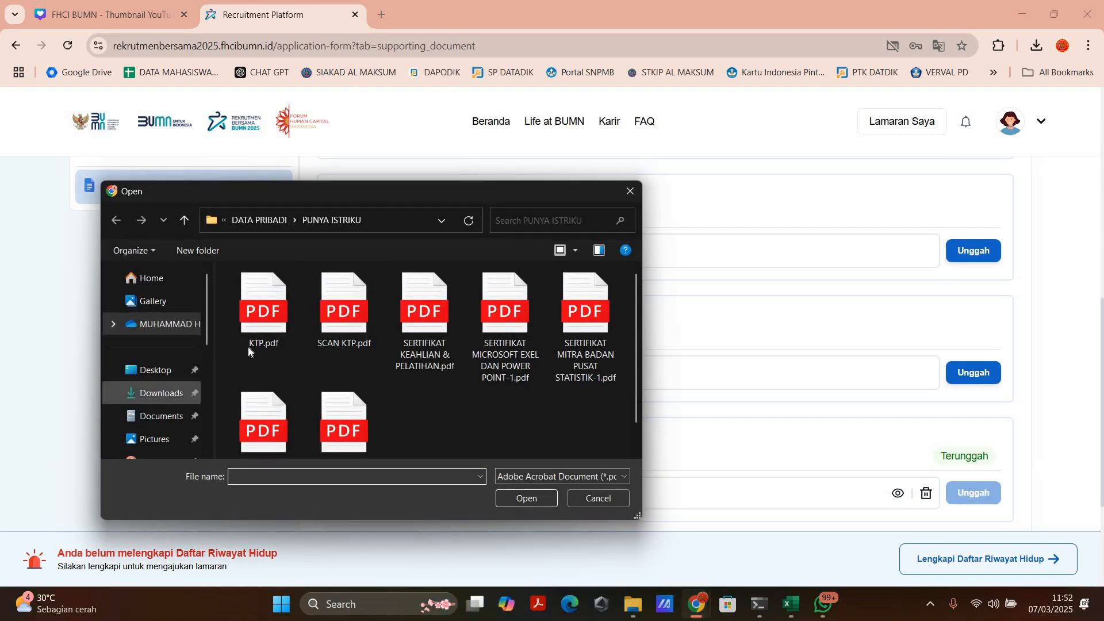
{"action": "left_click", "coordinate": [161, 393]}
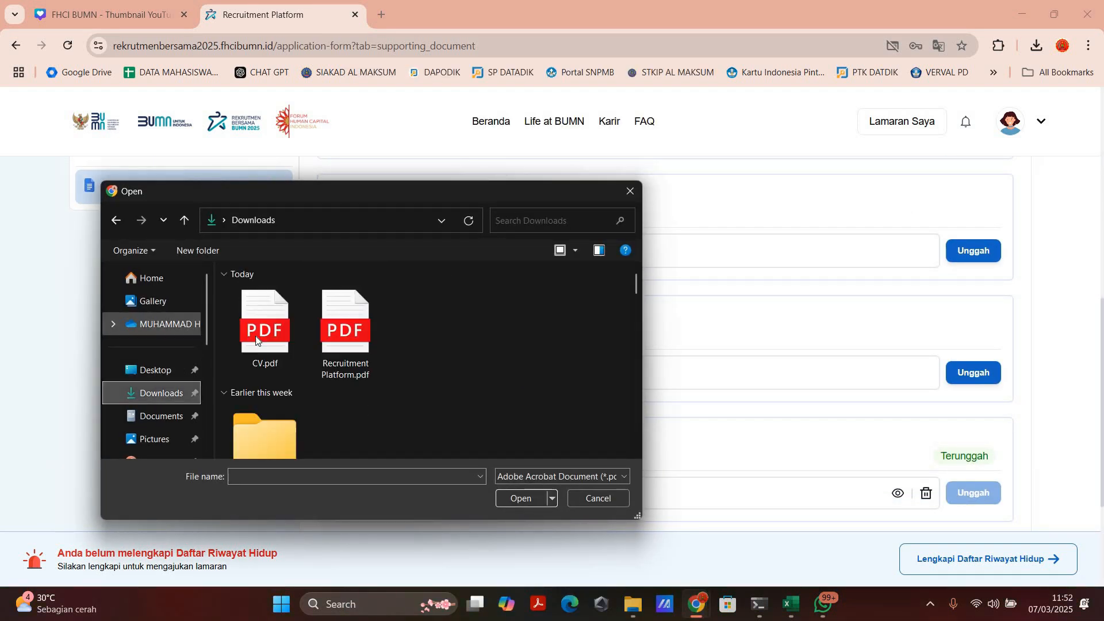
{"action": "double_click", "coordinate": [264, 319]}
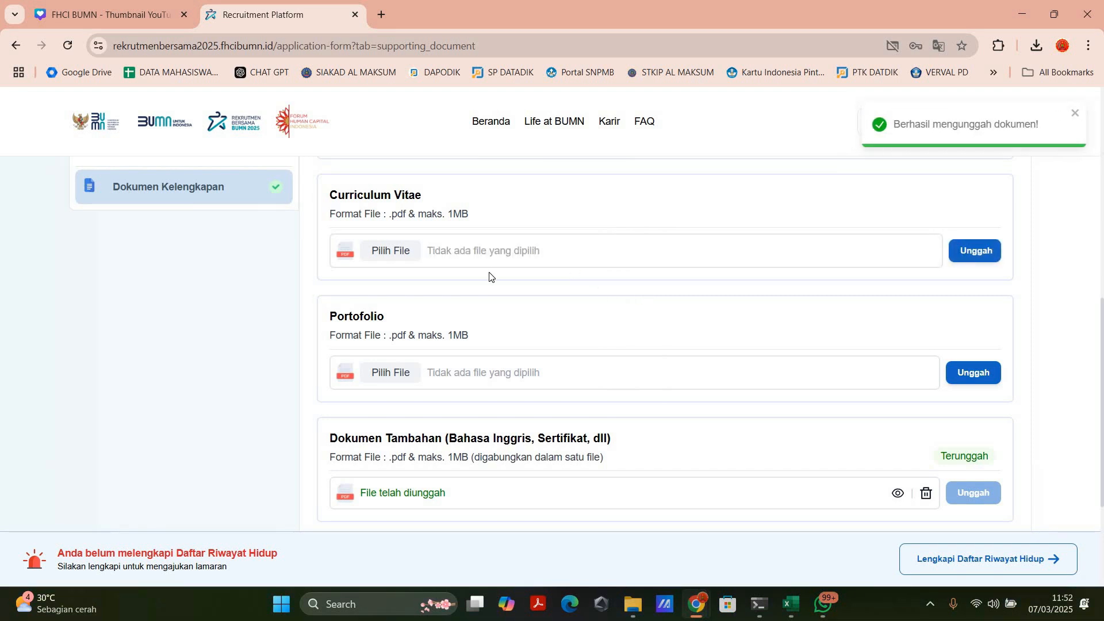
Step: Delete the uploaded Curriculum Vitae file and confirm its removal
{"action": "scroll", "coordinate": [333, 271], "scroll_direction": "up", "scroll_amount": 15}
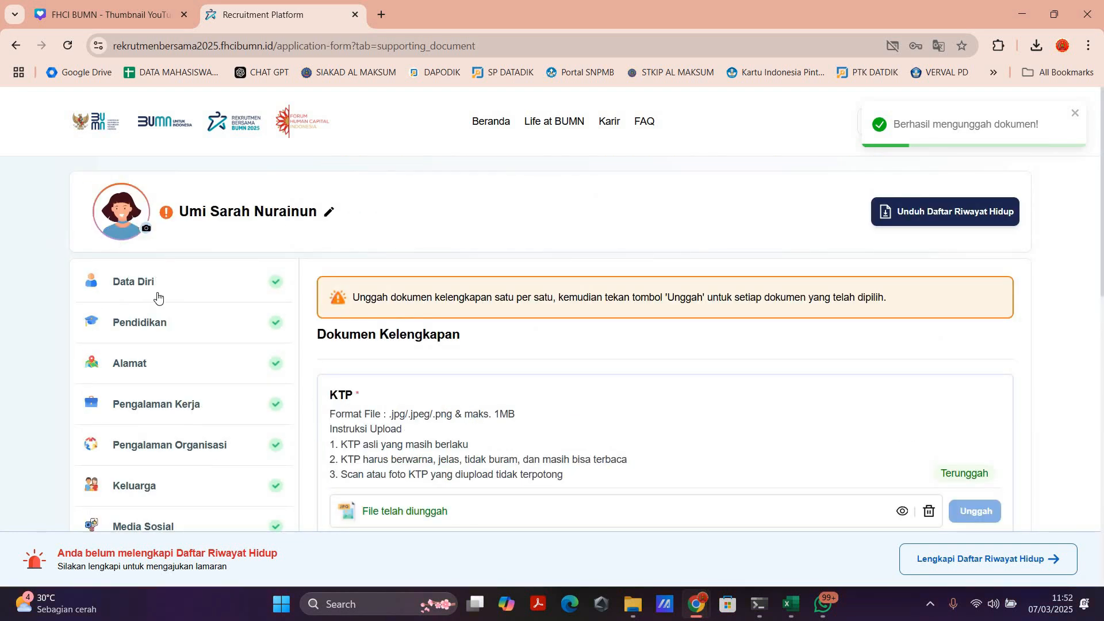
{"action": "scroll", "coordinate": [345, 276], "scroll_direction": "down", "scroll_amount": 10}
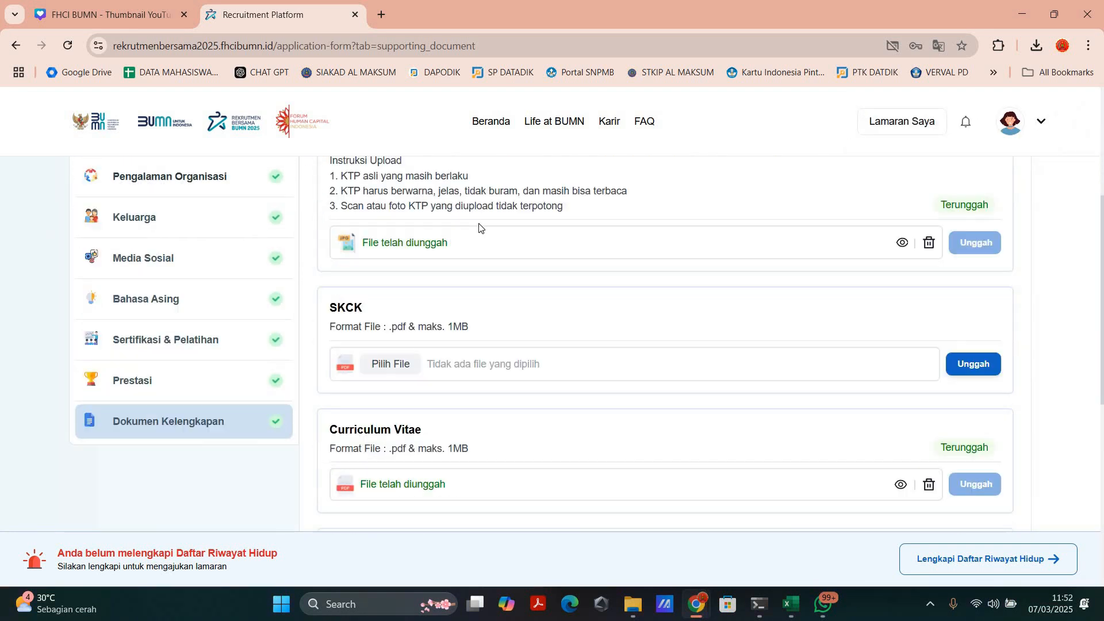
{"action": "scroll", "coordinate": [385, 324], "scroll_direction": "up", "scroll_amount": 1}
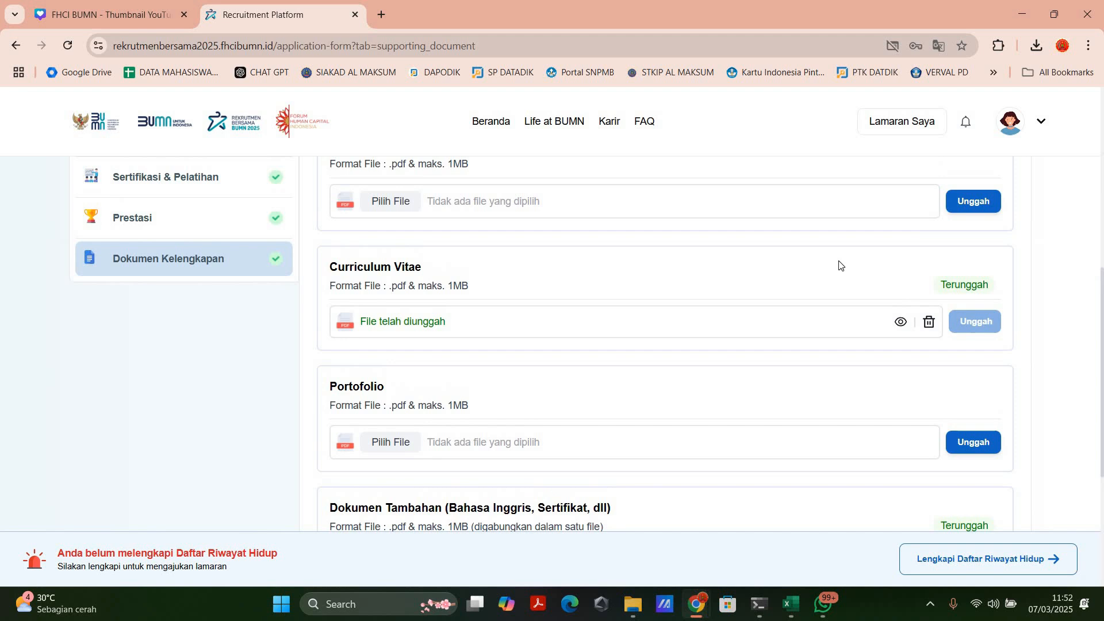
{"action": "left_click", "coordinate": [929, 321]}
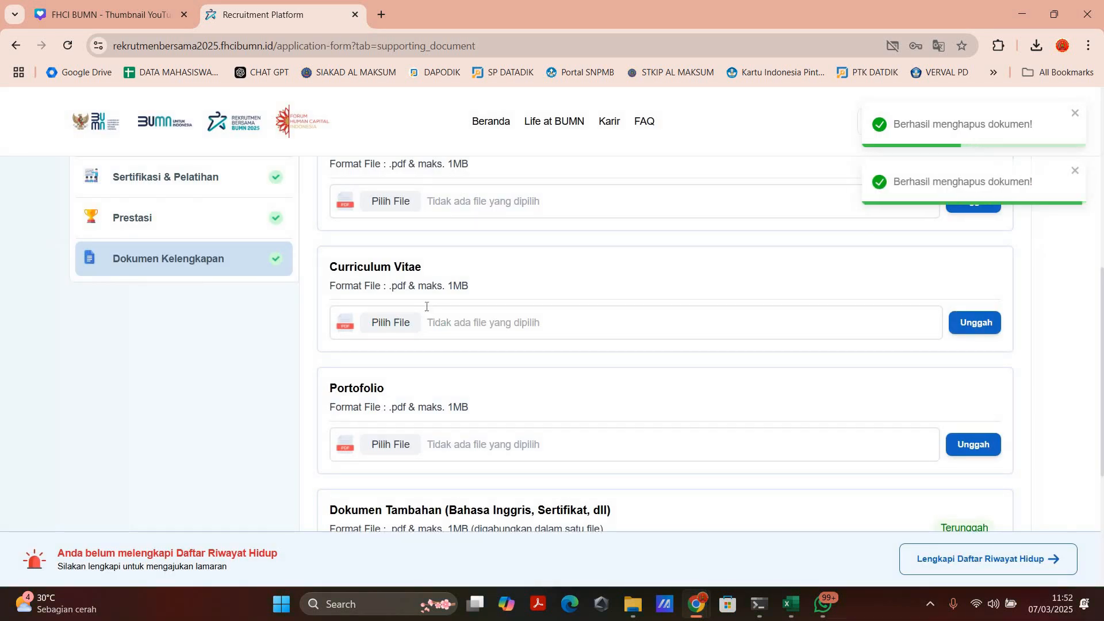
Step: Examine the upload requirements for Portofolio, Dokumen Tambahan and Surat Rekomendasi, and compare them with the other document sections
{"action": "scroll", "coordinate": [407, 306], "scroll_direction": "down", "scroll_amount": 2}
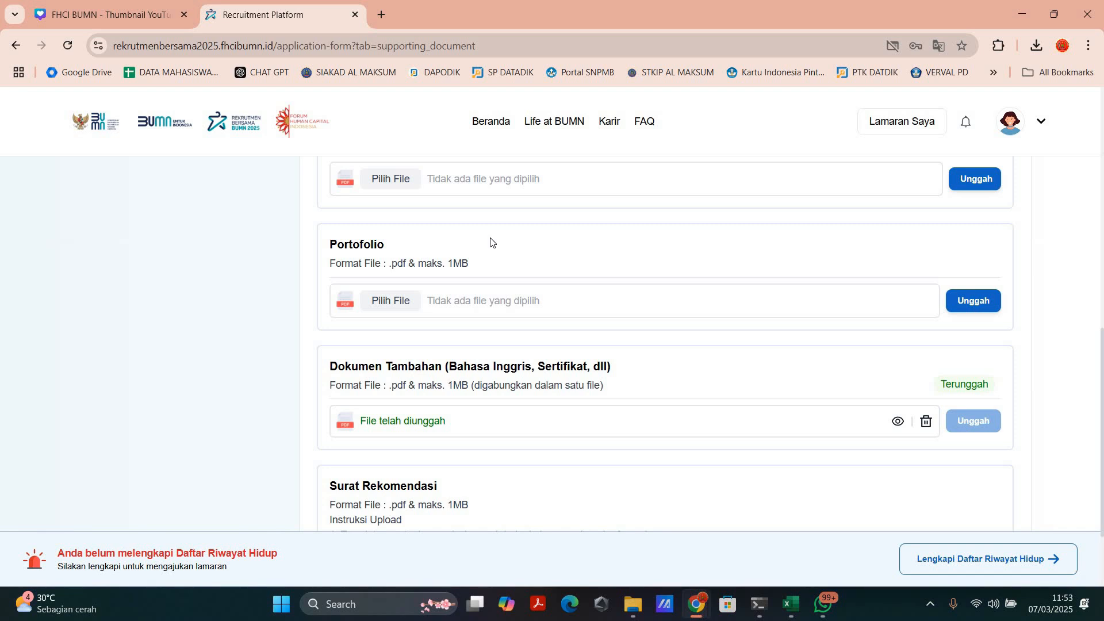
{"action": "scroll", "coordinate": [518, 266], "scroll_direction": "up", "scroll_amount": 3}
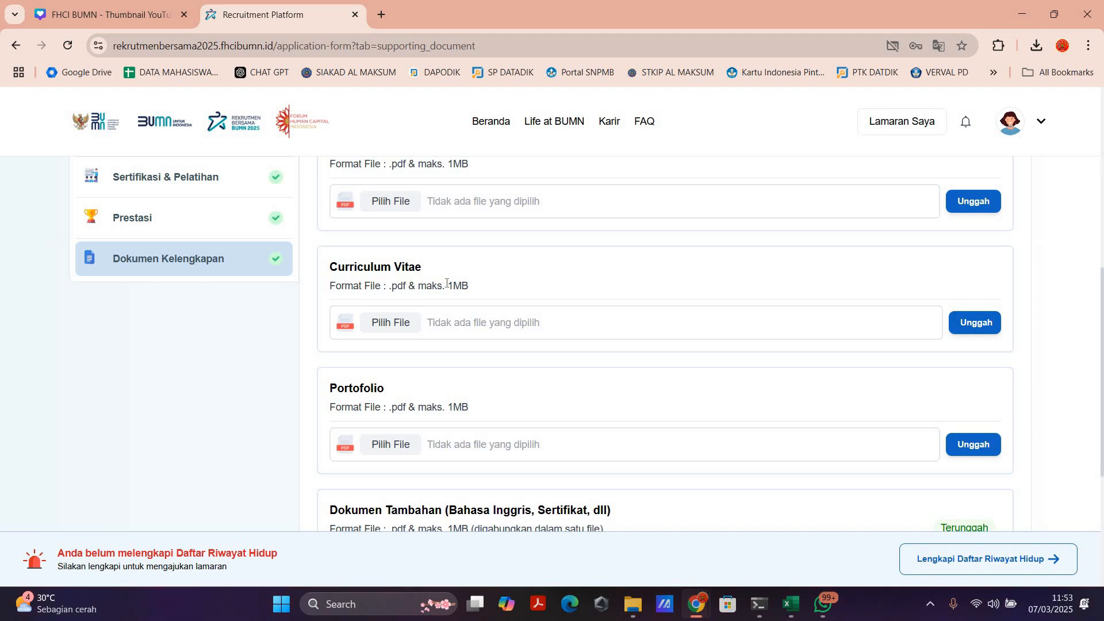
{"action": "scroll", "coordinate": [367, 248], "scroll_direction": "down", "scroll_amount": 1}
{"action": "scroll", "coordinate": [367, 248], "scroll_direction": "down", "scroll_amount": 2}
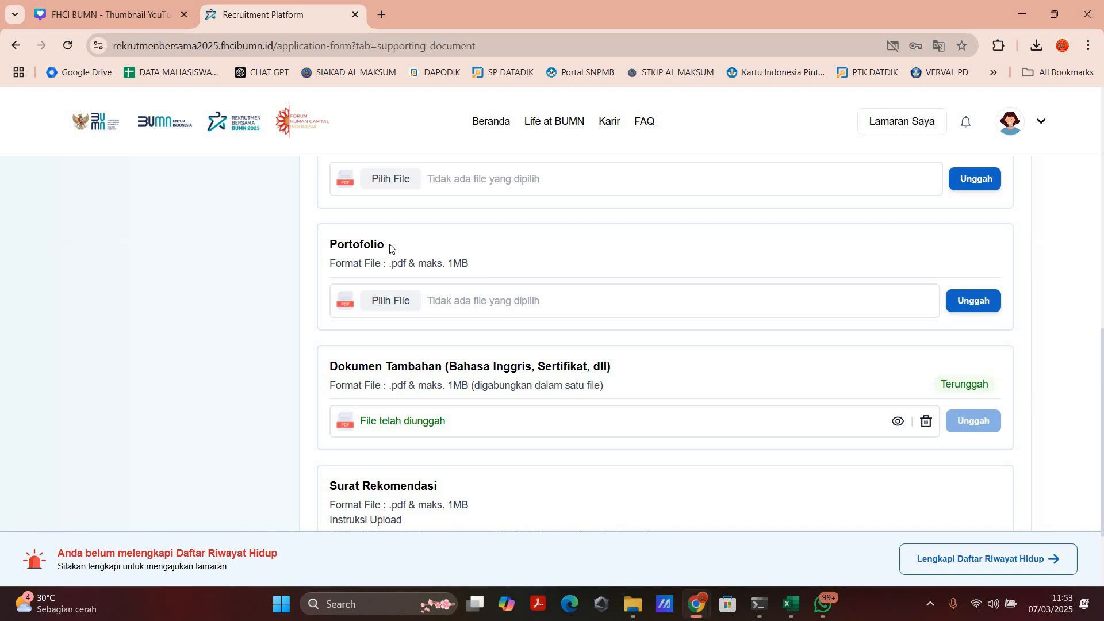
{"action": "scroll", "coordinate": [390, 245], "scroll_direction": "up", "scroll_amount": 5}
{"action": "scroll", "coordinate": [390, 245], "scroll_direction": "down", "scroll_amount": 5}
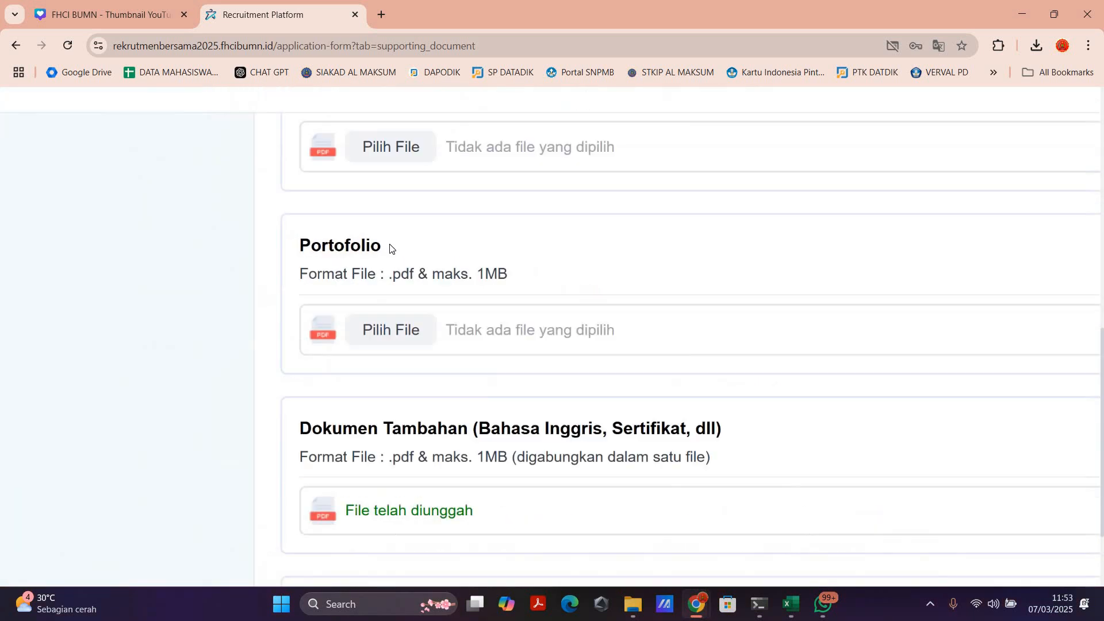
{"action": "scroll", "coordinate": [387, 343], "scroll_direction": "down", "scroll_amount": 1}
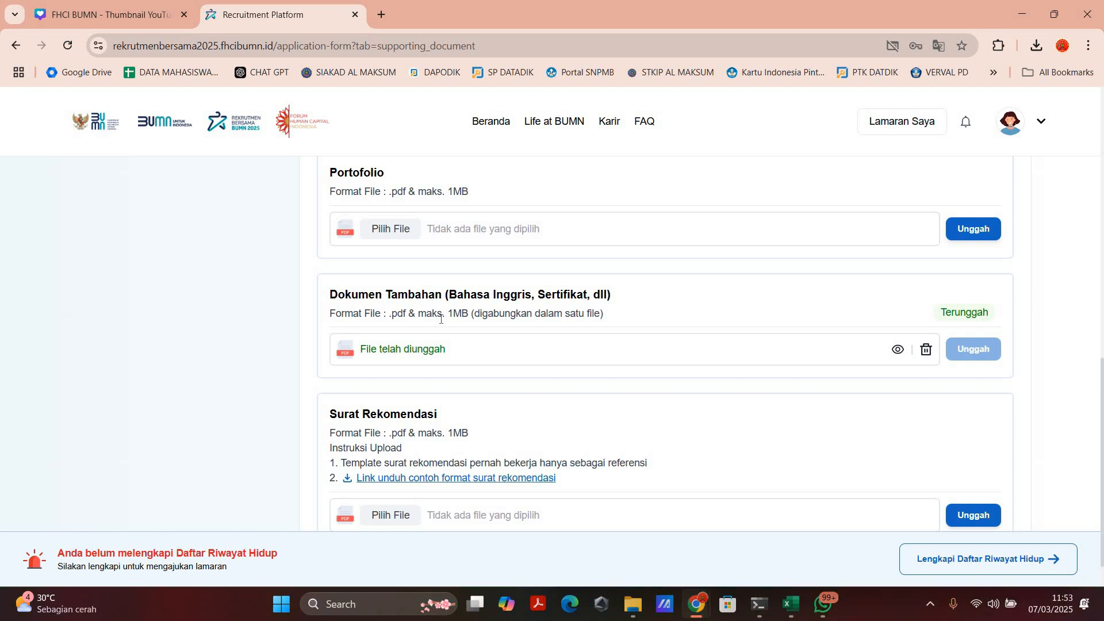
{"action": "scroll", "coordinate": [217, 298], "scroll_direction": "up", "scroll_amount": 5}
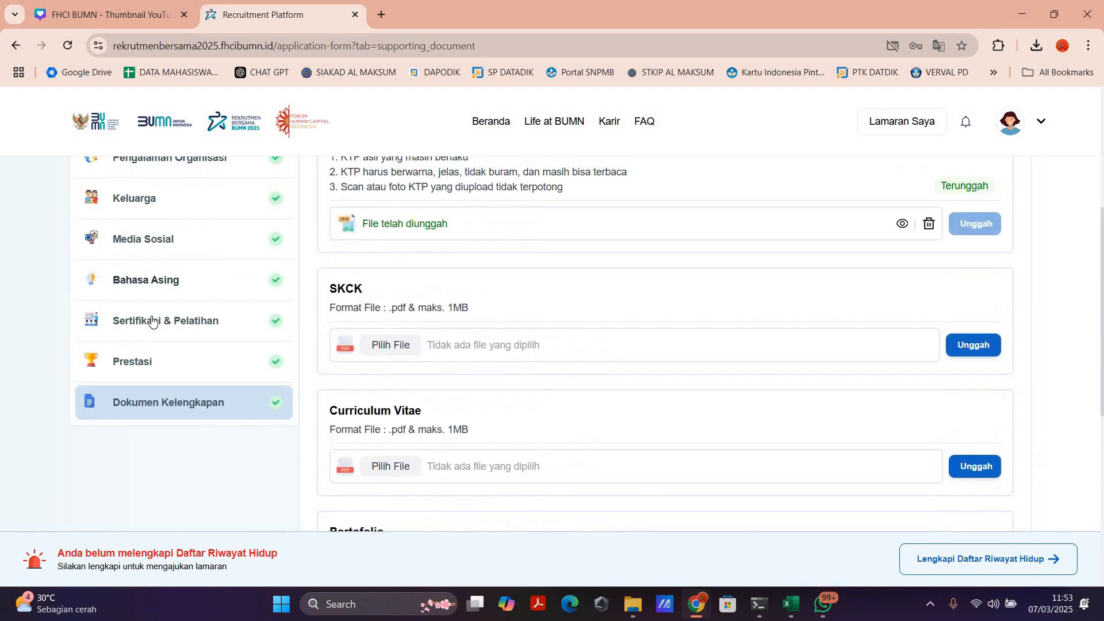
{"action": "scroll", "coordinate": [168, 320], "scroll_direction": "down", "scroll_amount": 1}
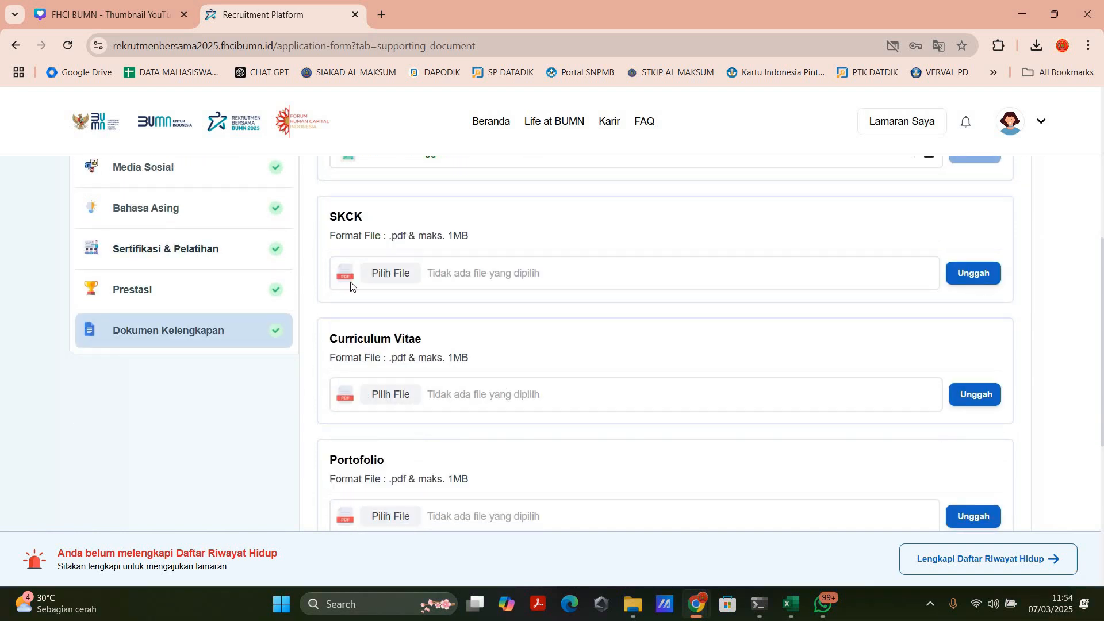
{"action": "scroll", "coordinate": [466, 296], "scroll_direction": "down", "scroll_amount": 3}
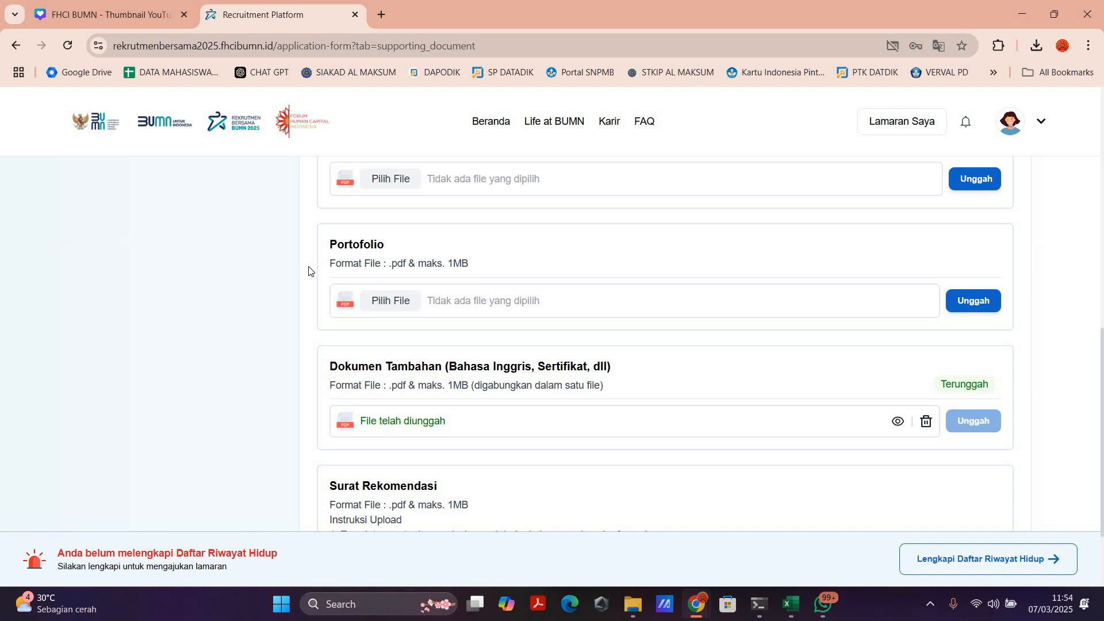
{"action": "scroll", "coordinate": [219, 315], "scroll_direction": "up", "scroll_amount": 4}
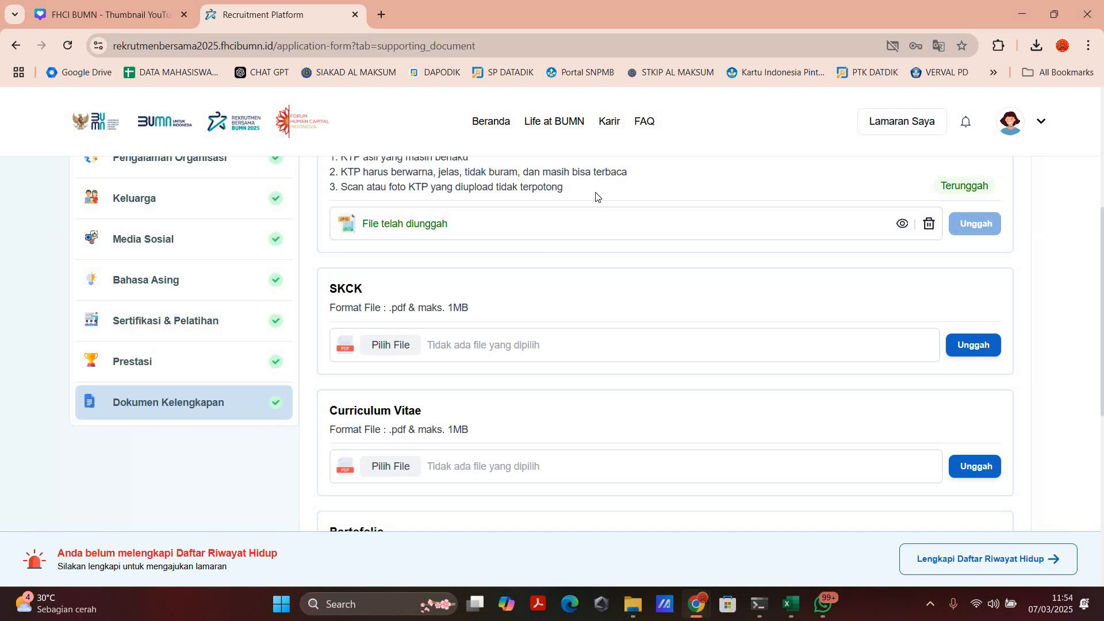
{"action": "scroll", "coordinate": [604, 219], "scroll_direction": "down", "scroll_amount": 6}
{"action": "scroll", "coordinate": [454, 368], "scroll_direction": "down", "scroll_amount": 1}
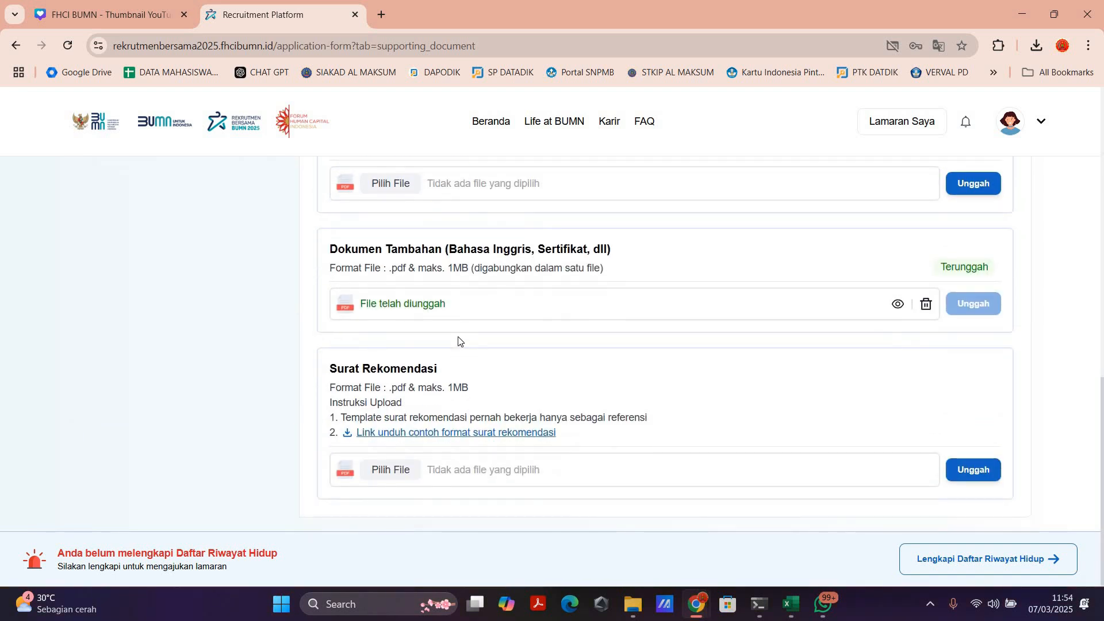
Step: Replace the existing Dokumen Tambahan file with the PDF that combines the training certificates, and upload it
{"action": "scroll", "coordinate": [396, 373], "scroll_direction": "up", "scroll_amount": 1}
{"action": "scroll", "coordinate": [396, 374], "scroll_direction": "up", "scroll_amount": 1}
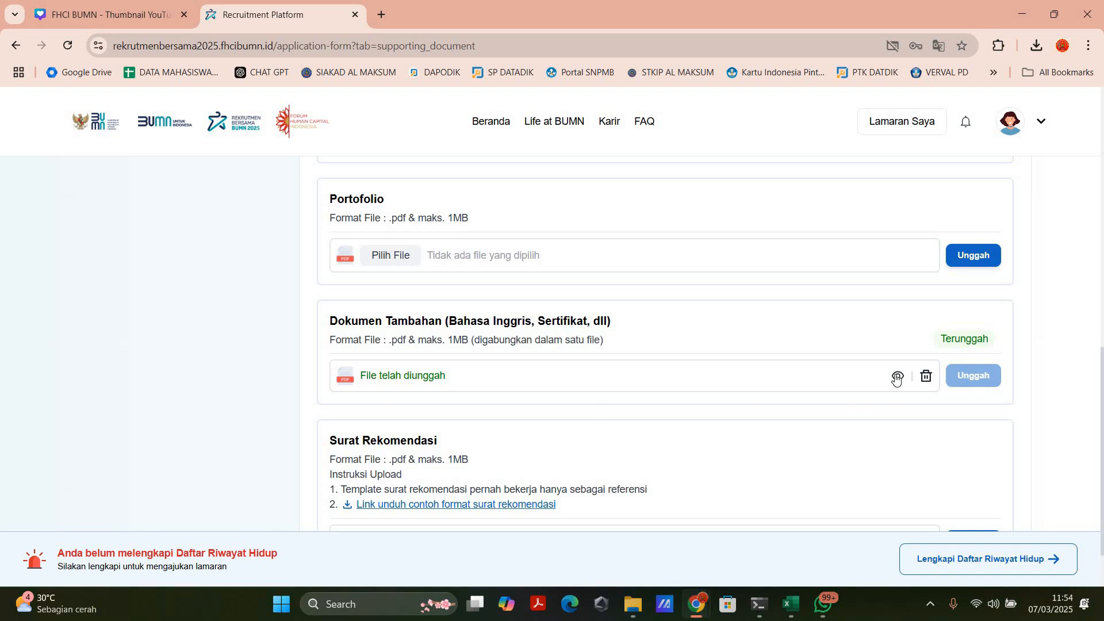
{"action": "left_click", "coordinate": [927, 377]}
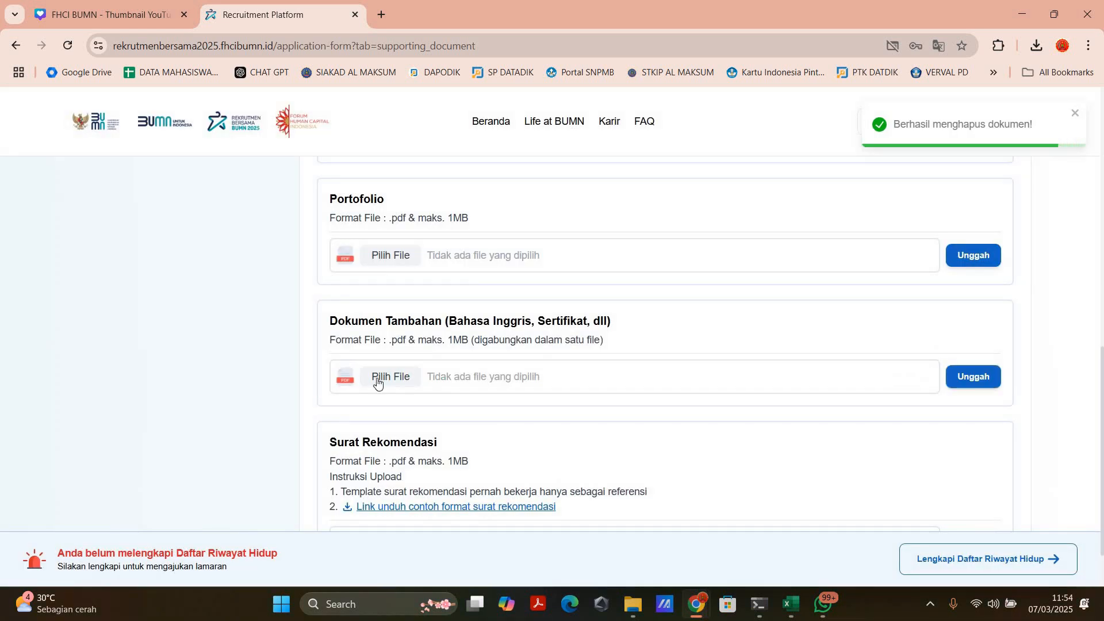
{"action": "left_click", "coordinate": [377, 380]}
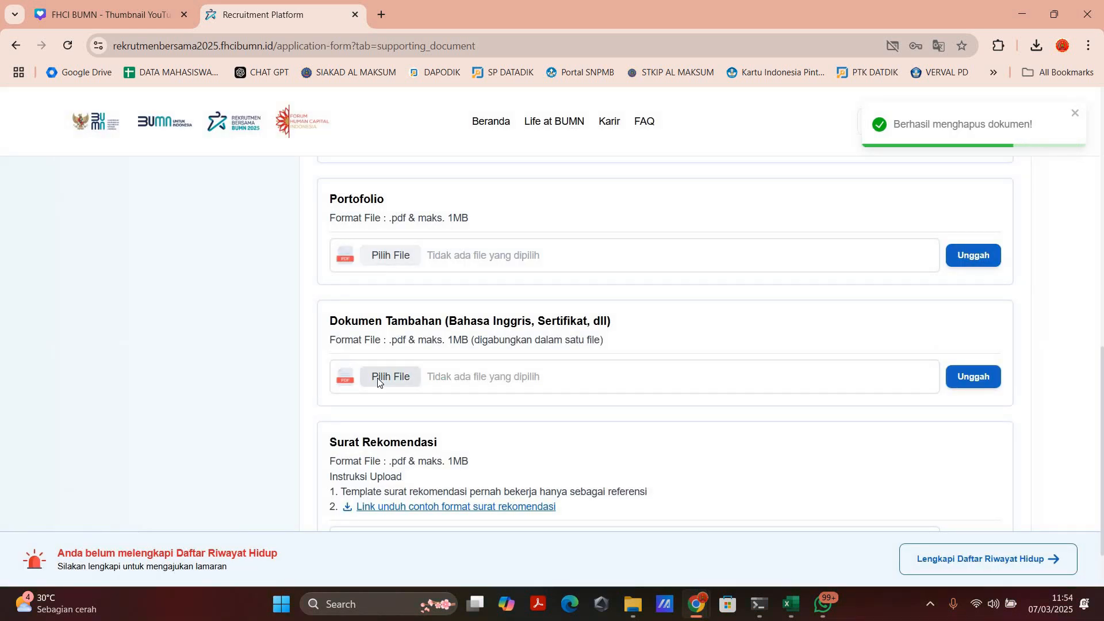
{"action": "scroll", "coordinate": [158, 402], "scroll_direction": "down", "scroll_amount": 3}
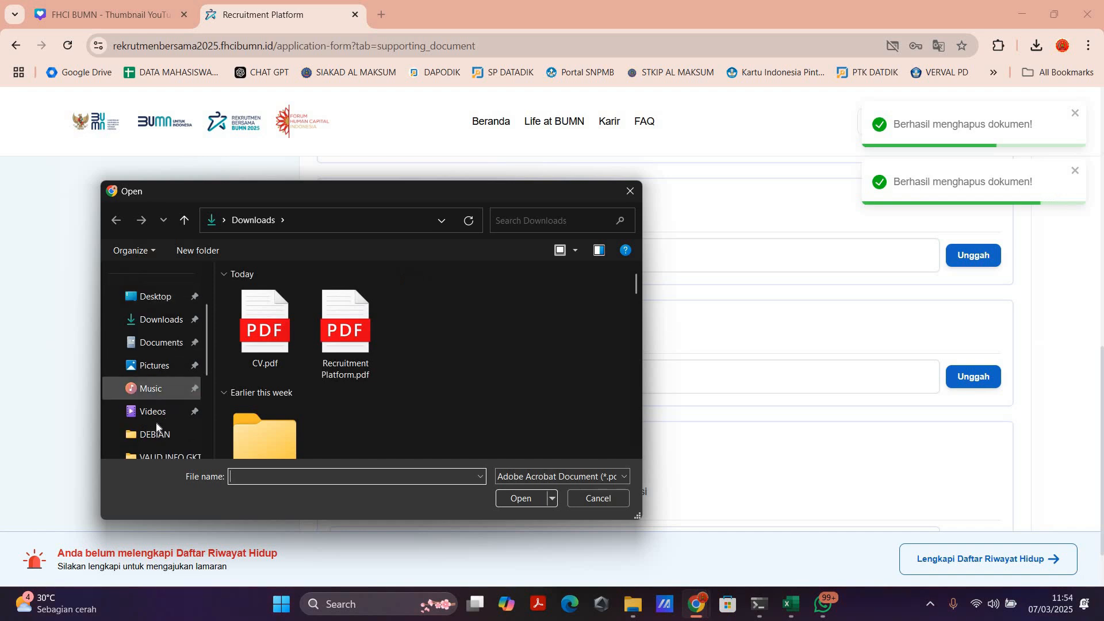
{"action": "double_click", "coordinate": [254, 408]}
{"action": "left_click", "coordinate": [983, 384]}
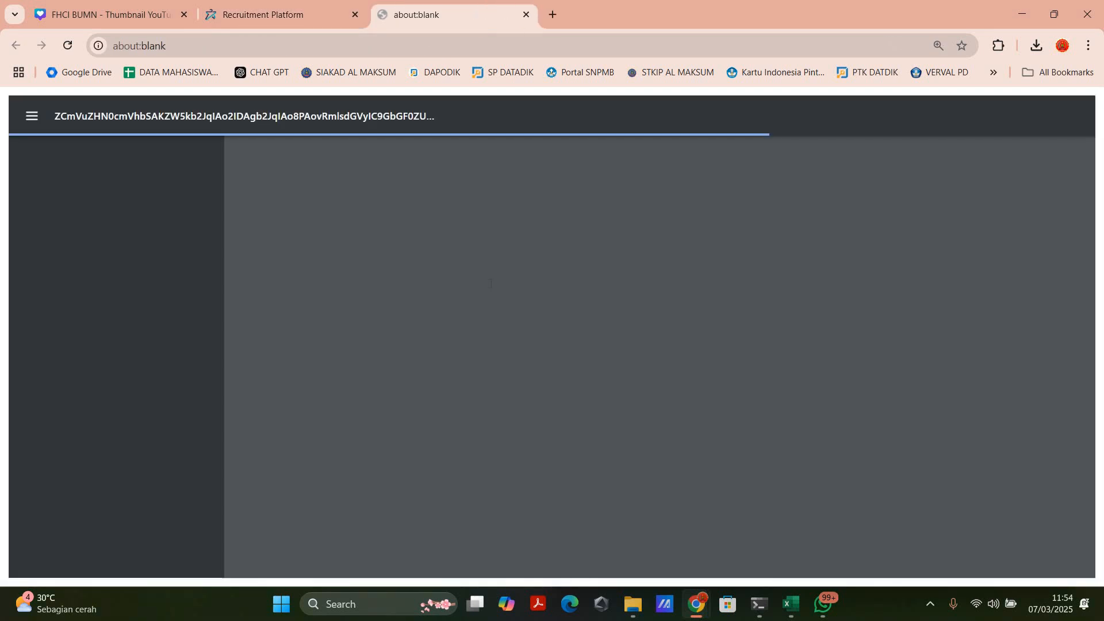
Step: Look through the certificate pages in the preview of the uploaded Dokumen Tambahan PDF and return to the application form
{"action": "scroll", "coordinate": [502, 281], "scroll_direction": "down", "scroll_amount": 20}
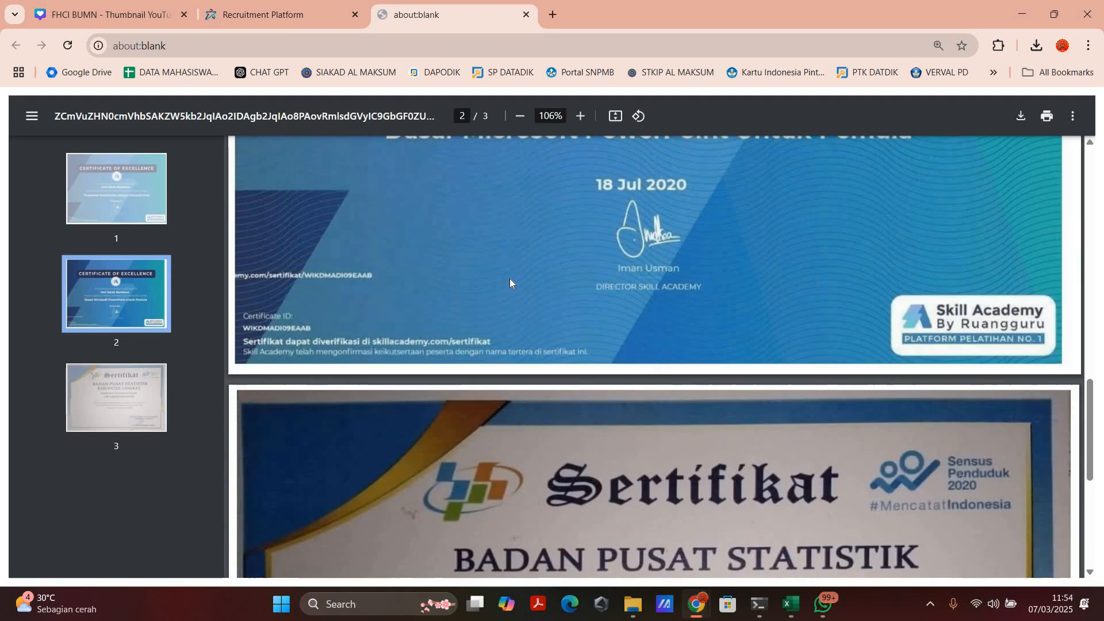
{"action": "scroll", "coordinate": [563, 253], "scroll_direction": "up", "scroll_amount": 15}
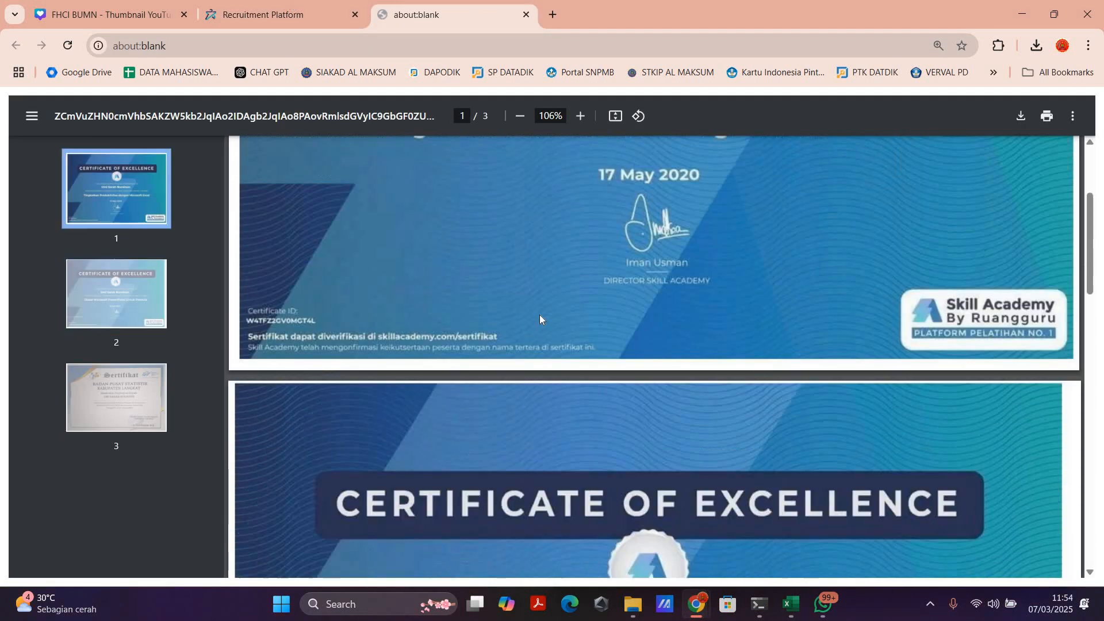
{"action": "key", "text": "ctrl+shift+Tab"}
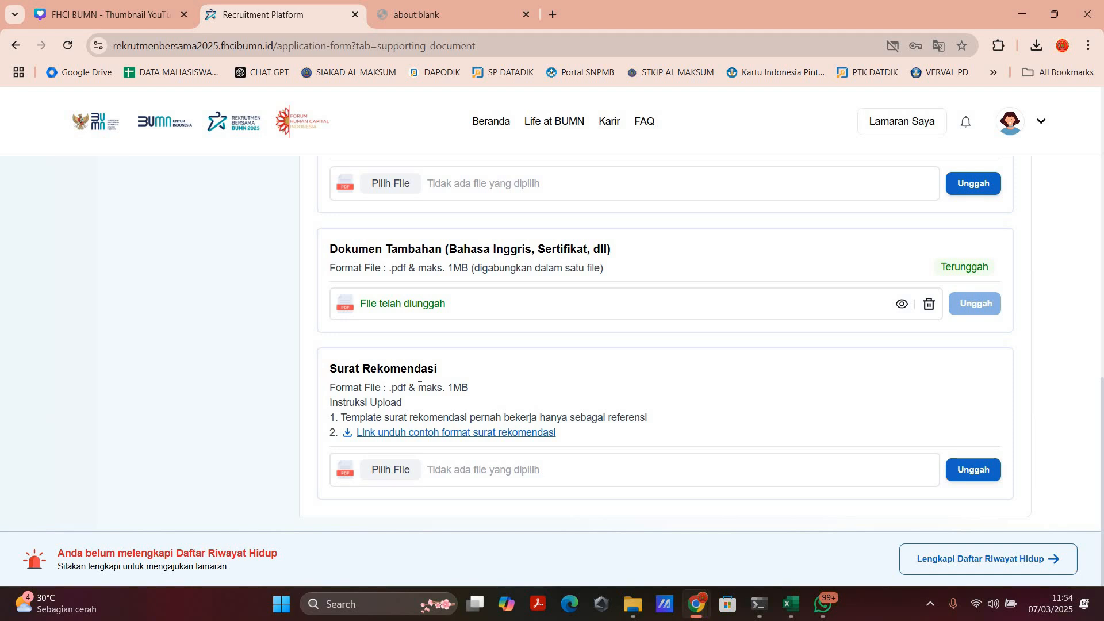
Step: Download the sample recommendation letter template from the Surat Rekomendasi section and open it in Word
{"action": "scroll", "coordinate": [420, 386], "scroll_direction": "up", "scroll_amount": 5}
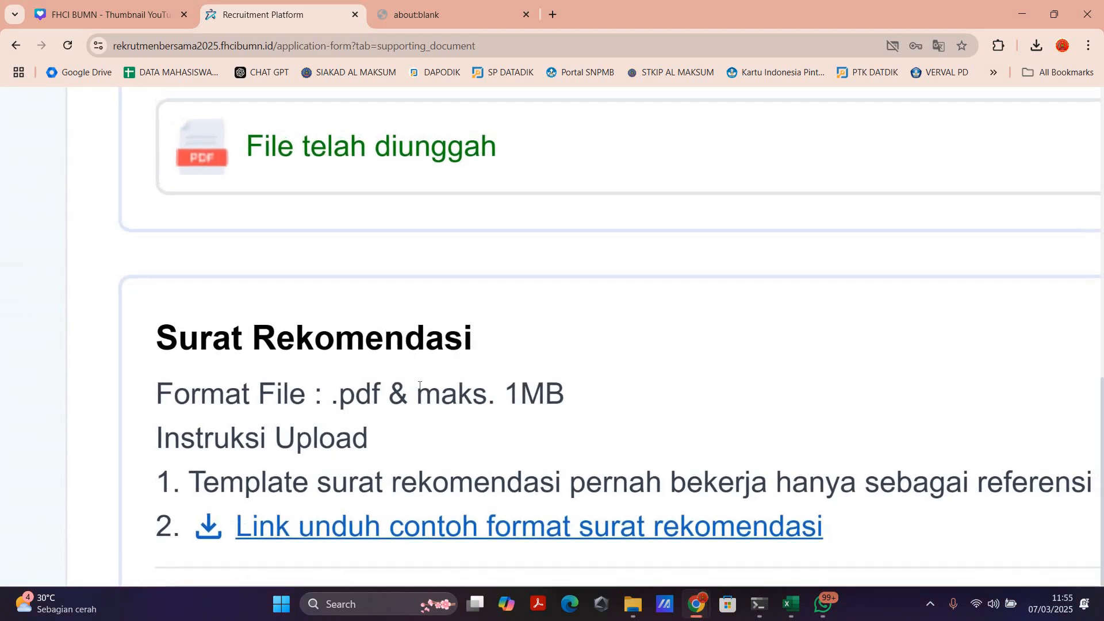
{"action": "scroll", "coordinate": [420, 386], "scroll_direction": "down", "scroll_amount": 4}
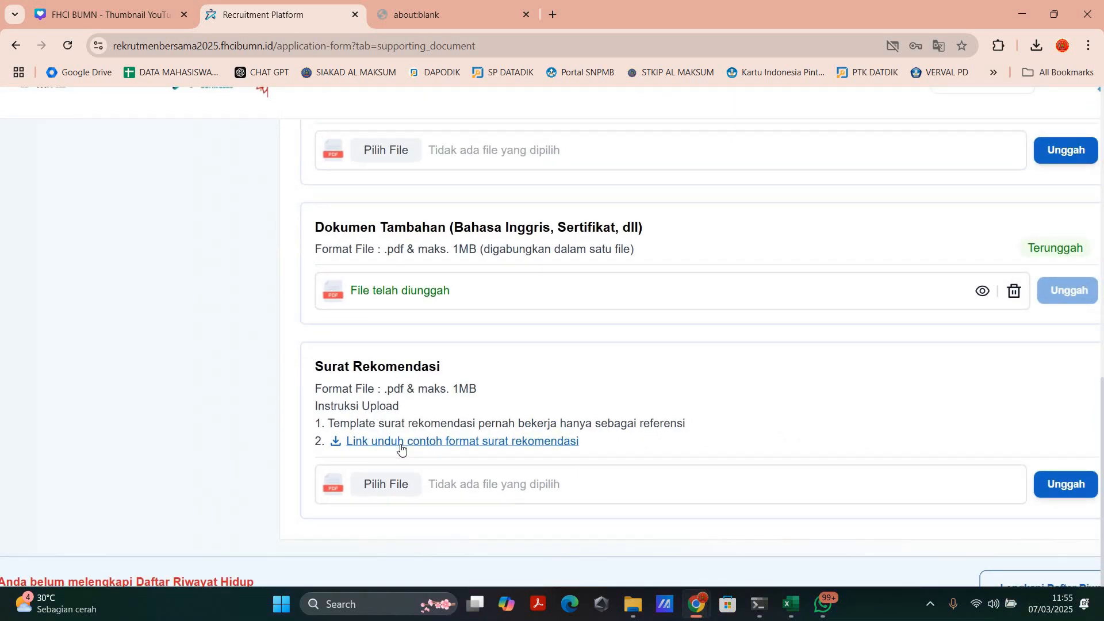
{"action": "scroll", "coordinate": [401, 449], "scroll_direction": "up", "scroll_amount": 2}
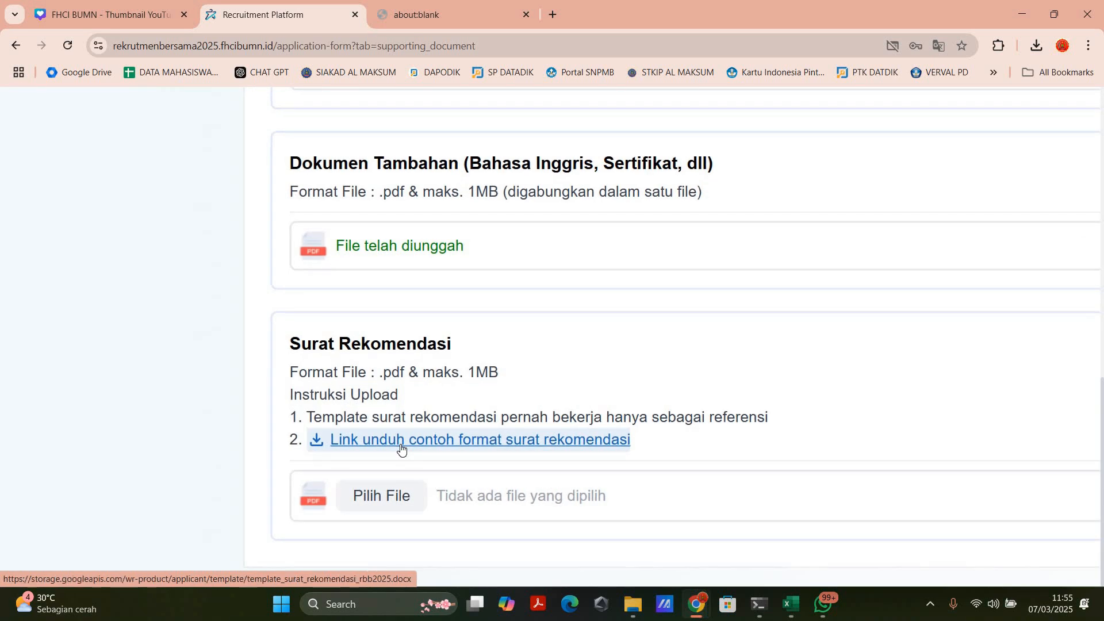
{"action": "left_click", "coordinate": [401, 449]}
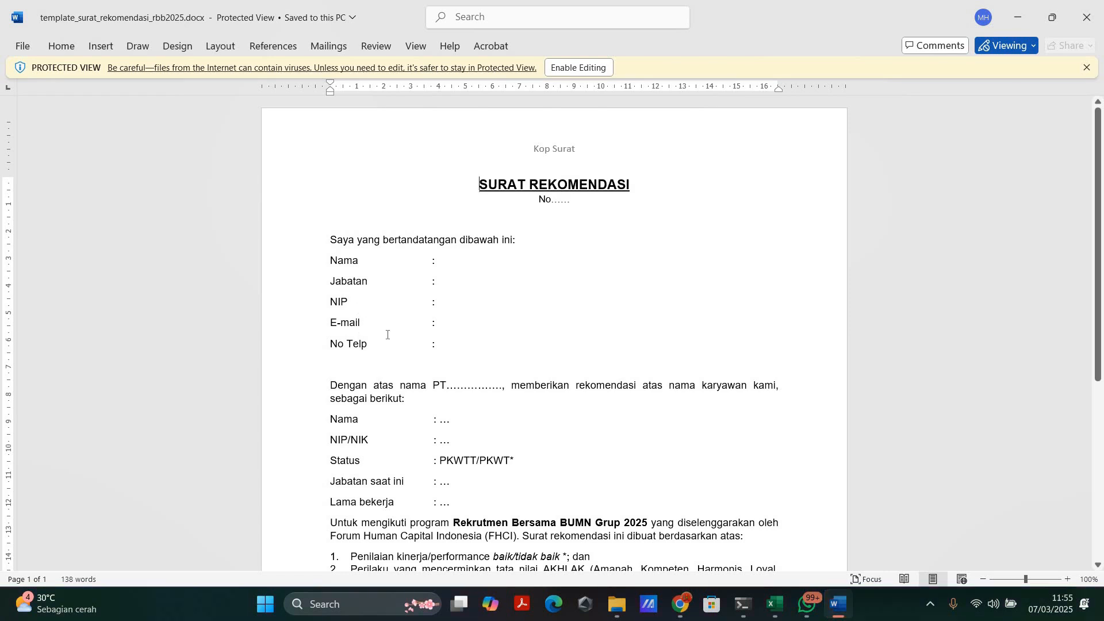
Step: Read the recommendation letter template from its heading to the signature block and footnotes, and close the document
{"action": "scroll", "coordinate": [431, 357], "scroll_direction": "down", "scroll_amount": 1}
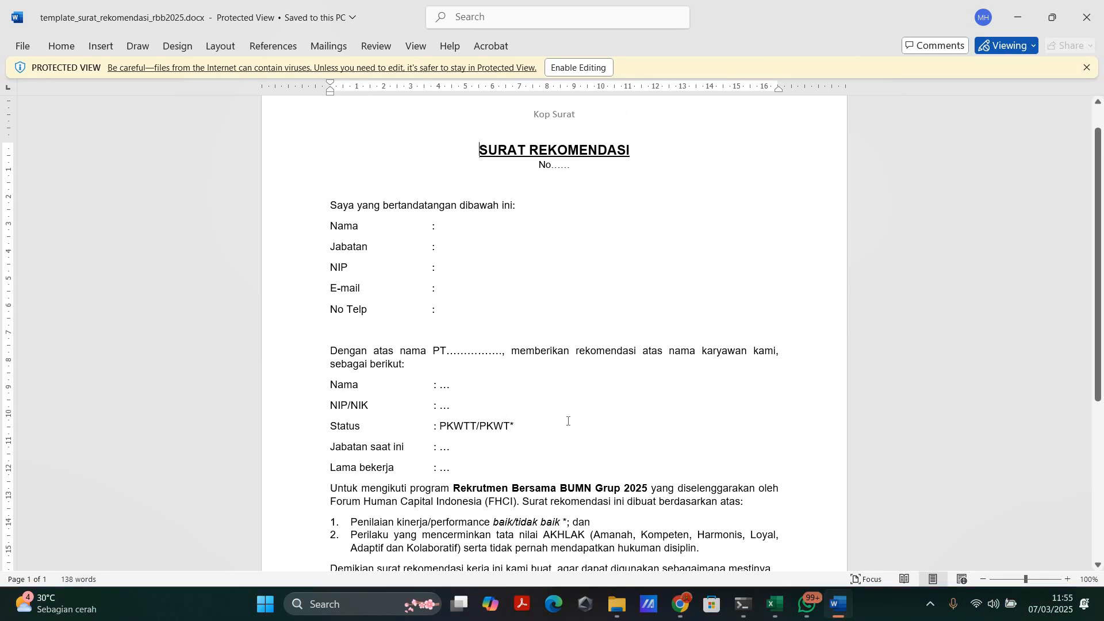
{"action": "scroll", "coordinate": [567, 422], "scroll_direction": "down", "scroll_amount": 3}
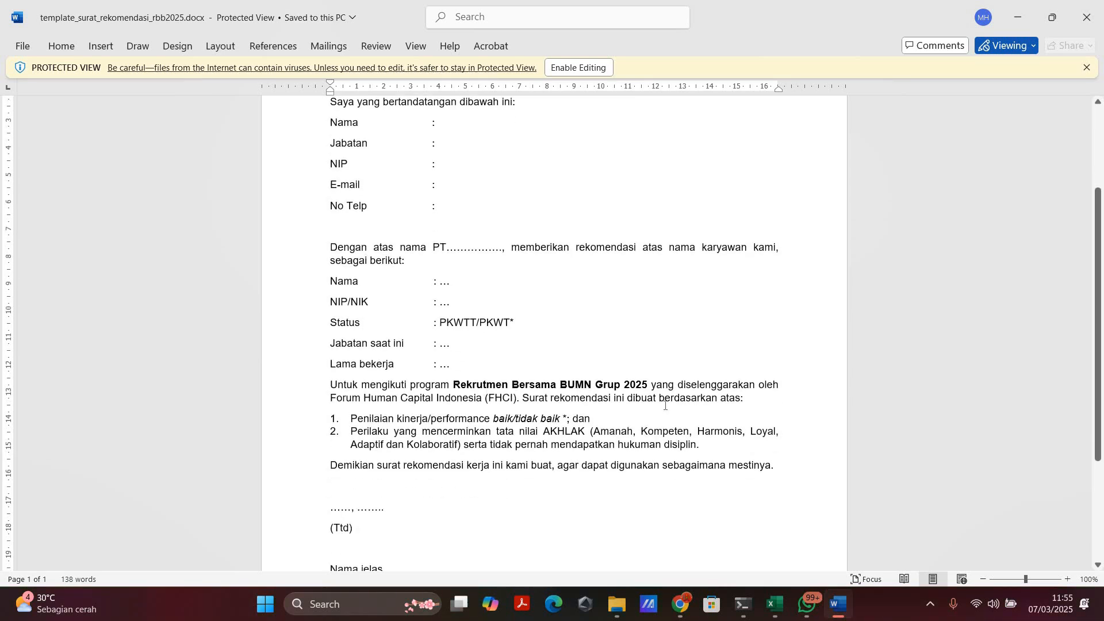
{"action": "scroll", "coordinate": [362, 468], "scroll_direction": "down", "scroll_amount": 3}
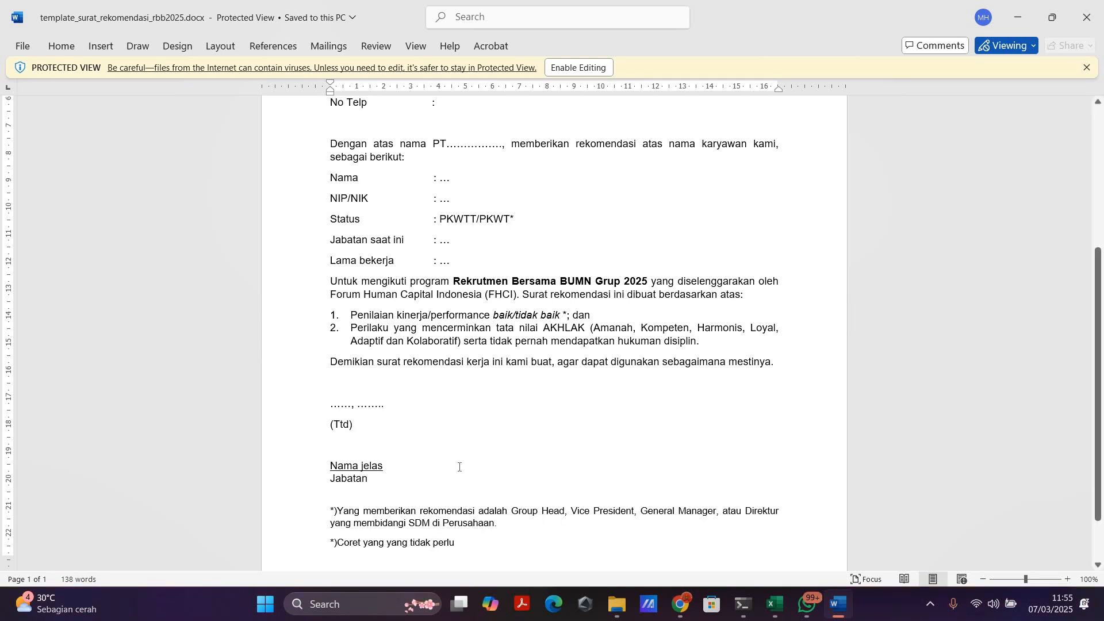
{"action": "scroll", "coordinate": [463, 452], "scroll_direction": "up", "scroll_amount": 6}
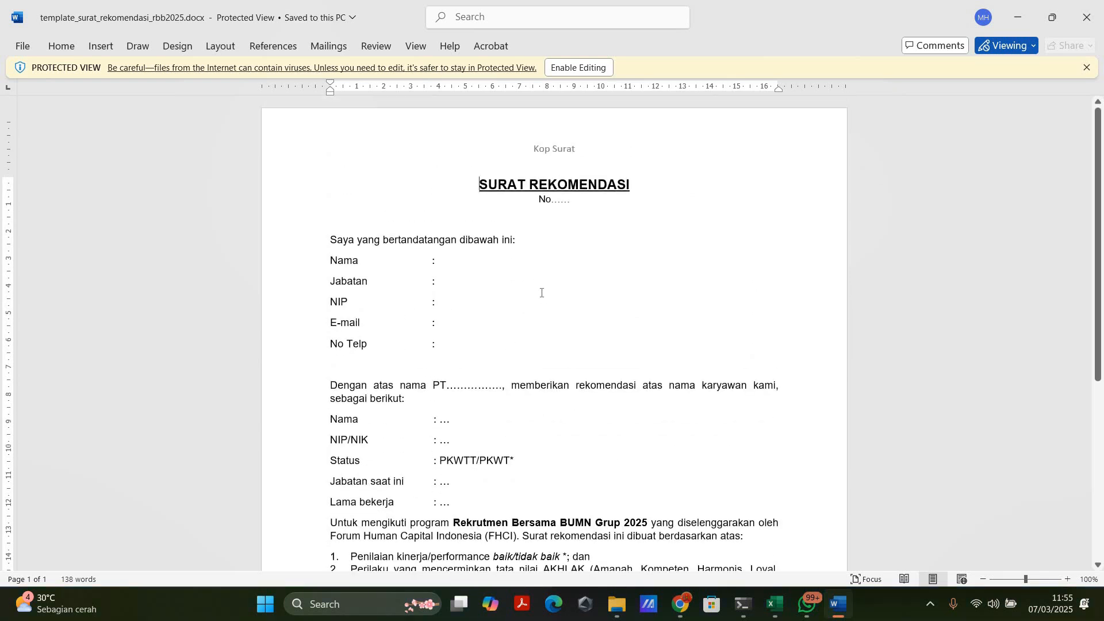
{"action": "scroll", "coordinate": [540, 305], "scroll_direction": "down", "scroll_amount": 6}
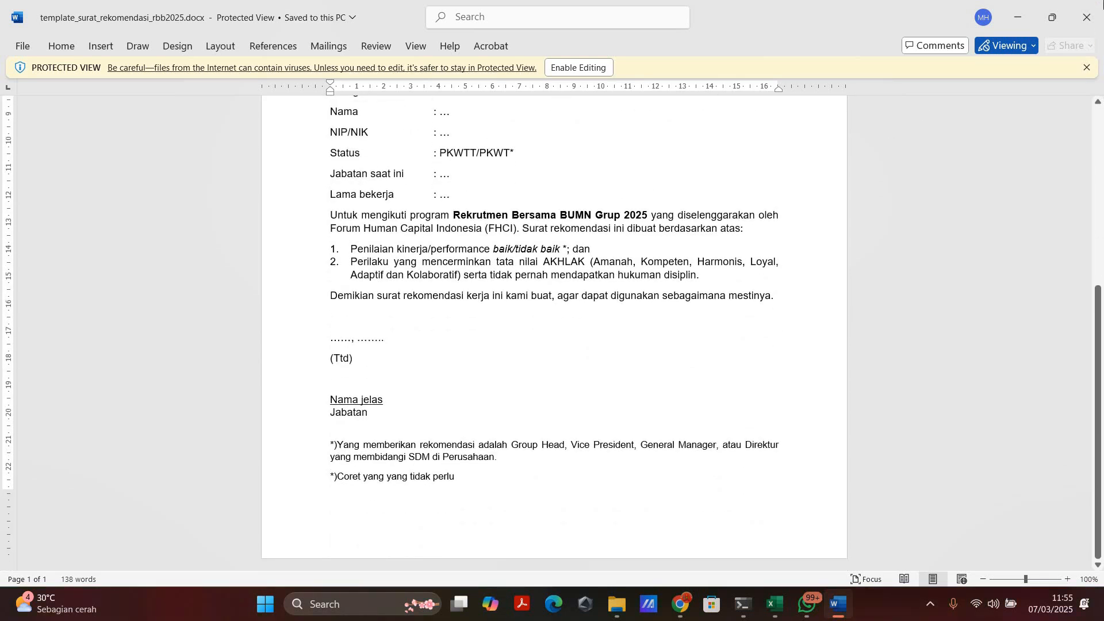
{"action": "left_click", "coordinate": [1102, 3]}
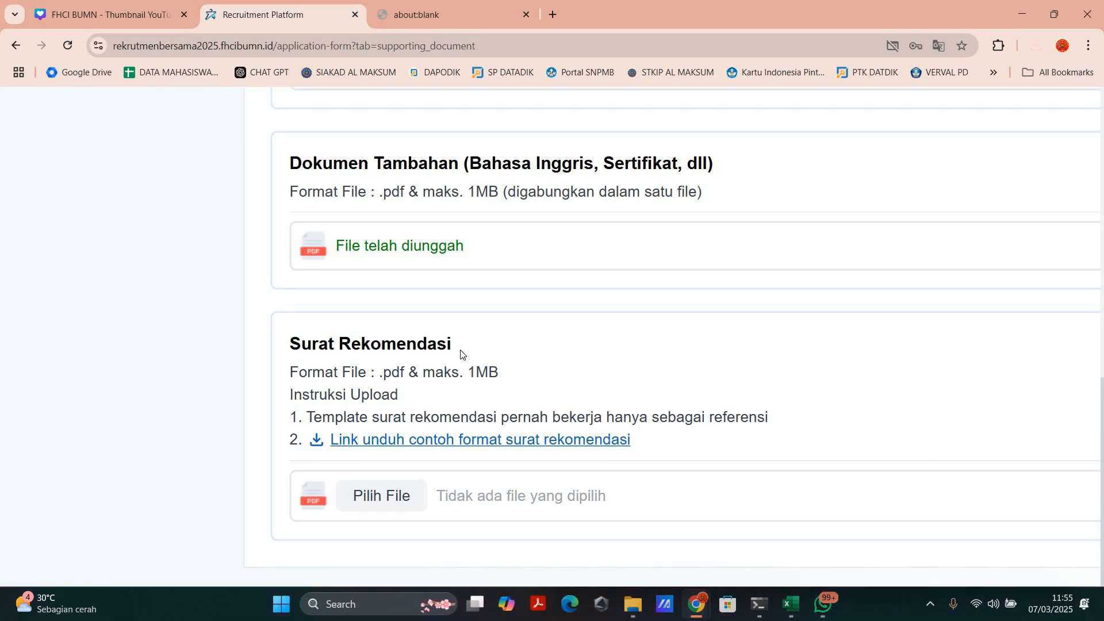
Step: Review the supporting document upload sections and the completion mark for Dokumen Kelengkapan on the application form
{"action": "scroll", "coordinate": [459, 359], "scroll_direction": "up", "scroll_amount": 10}
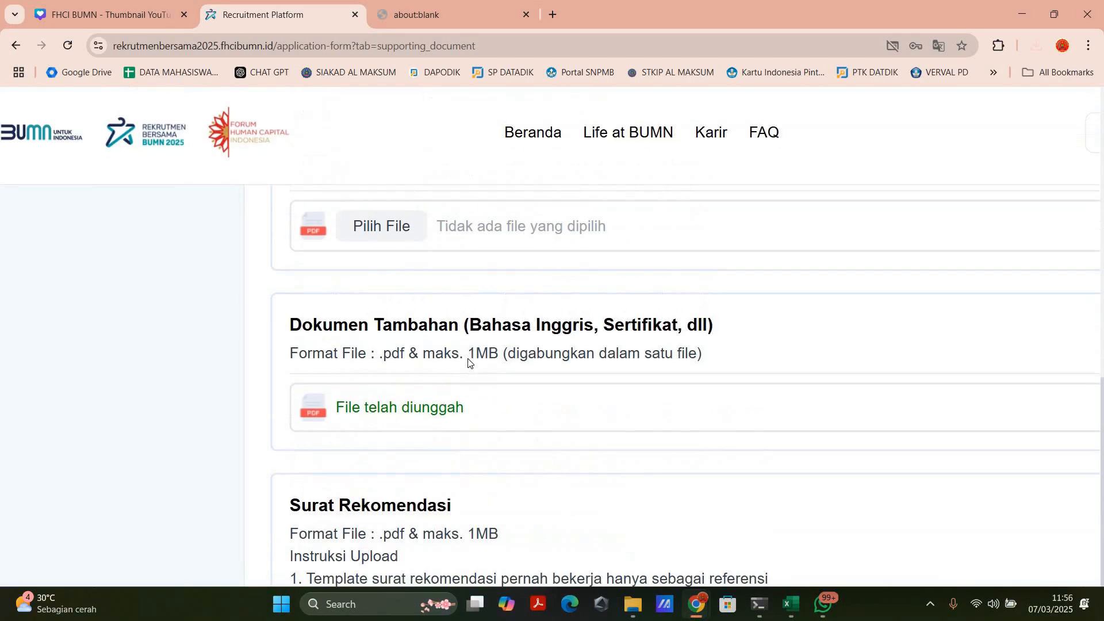
{"action": "scroll", "coordinate": [128, 280], "scroll_direction": "down", "scroll_amount": 4}
{"action": "scroll", "coordinate": [128, 280], "scroll_direction": "down", "scroll_amount": 6}
{"action": "scroll", "coordinate": [127, 290], "scroll_direction": "up", "scroll_amount": 4}
{"action": "scroll", "coordinate": [139, 273], "scroll_direction": "down", "scroll_amount": 3}
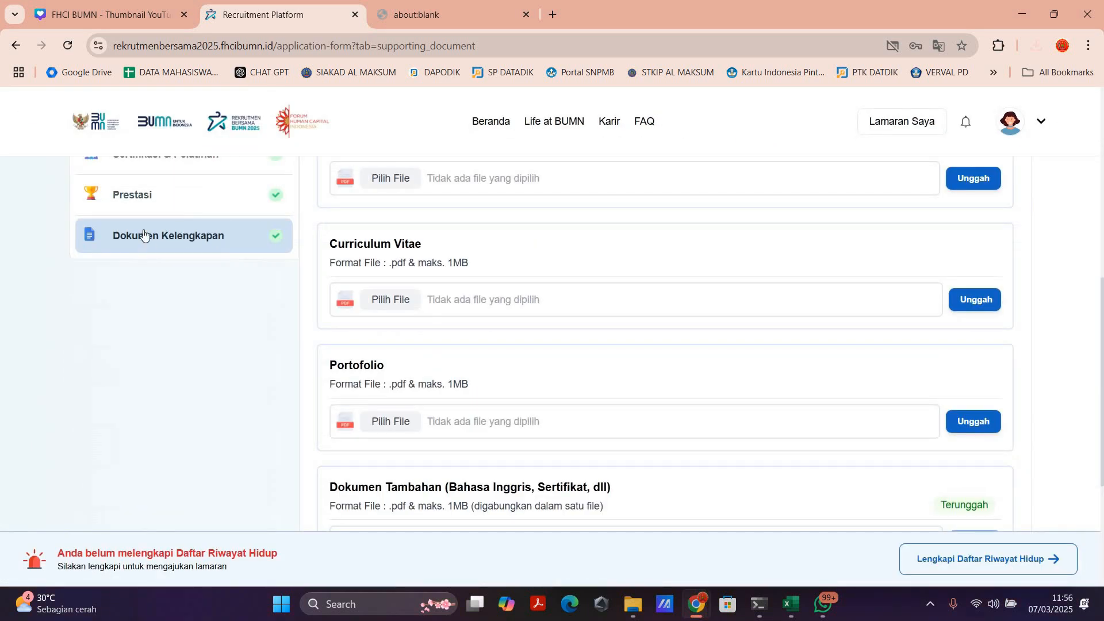
{"action": "scroll", "coordinate": [144, 234], "scroll_direction": "up", "scroll_amount": 3}
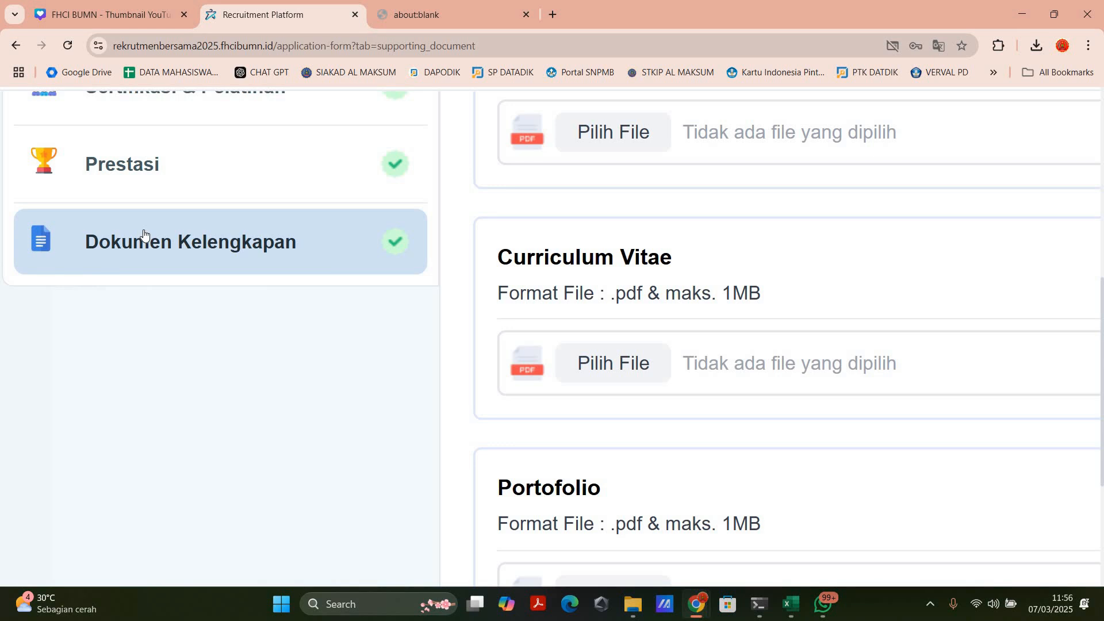
{"action": "scroll", "coordinate": [144, 235], "scroll_direction": "down", "scroll_amount": 3}
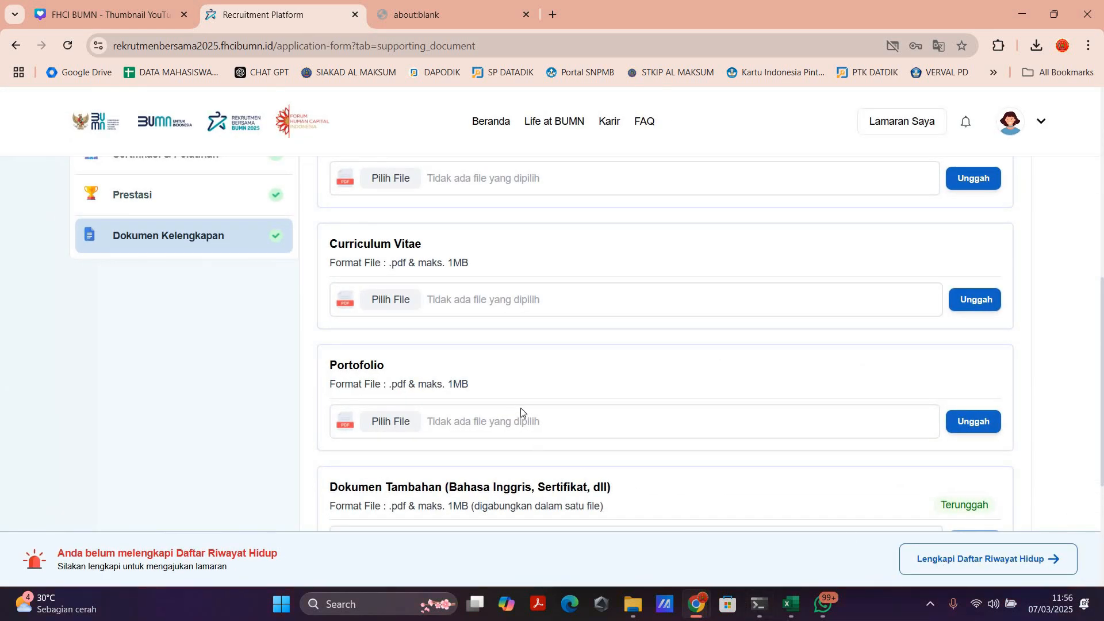
Step: Start completing the Daftar Riwayat Hidup to bring up the face photo capture, and try to dismiss it
{"action": "left_click", "coordinate": [970, 559]}
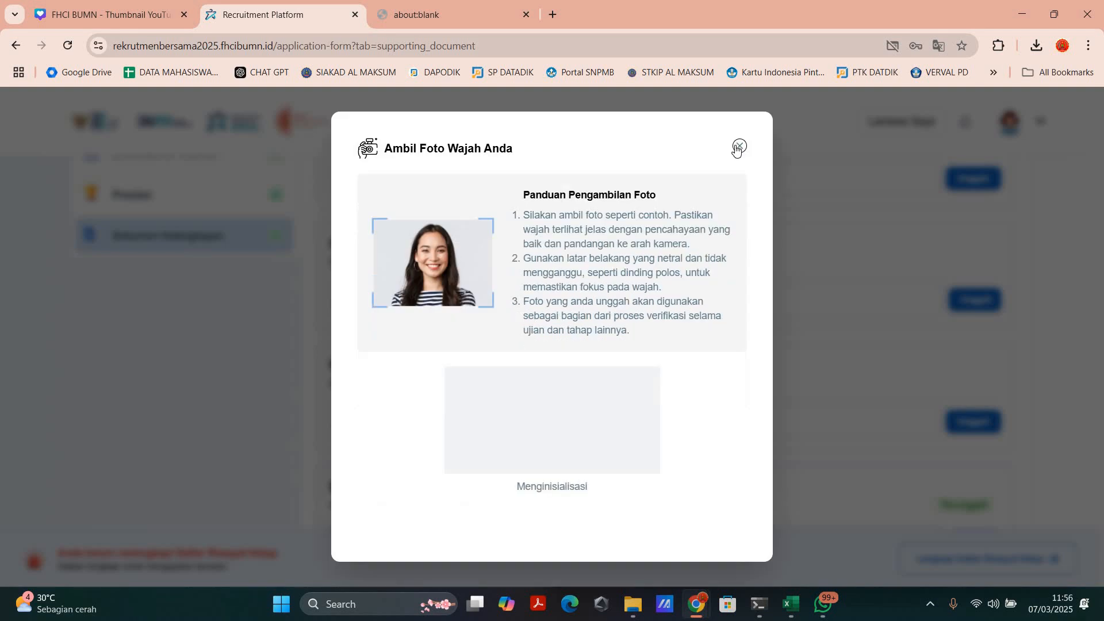
{"action": "left_click", "coordinate": [736, 147]}
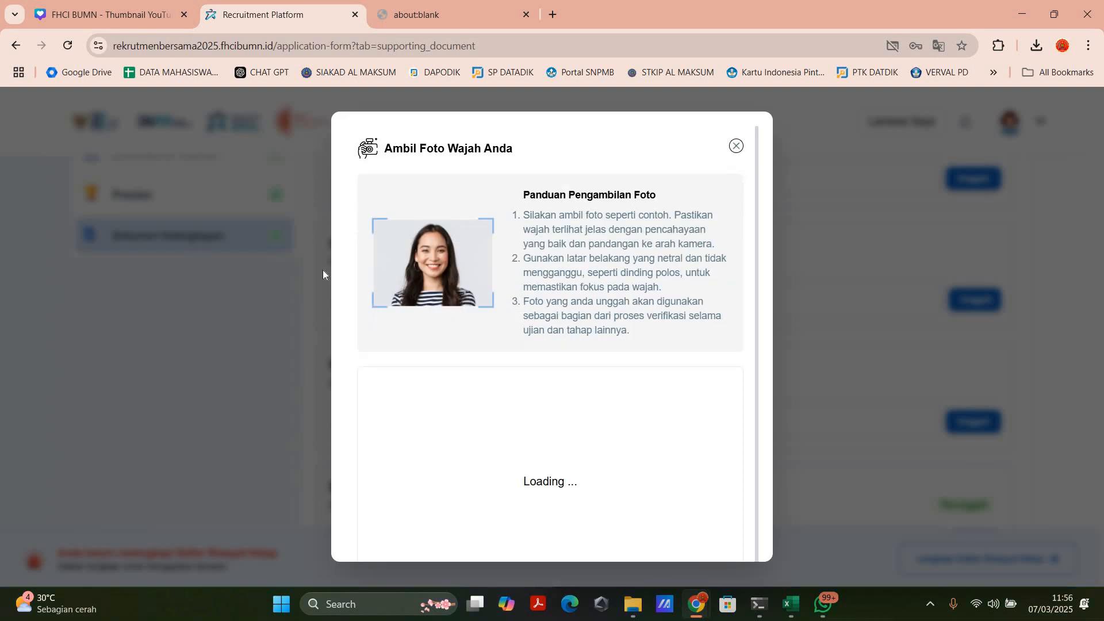
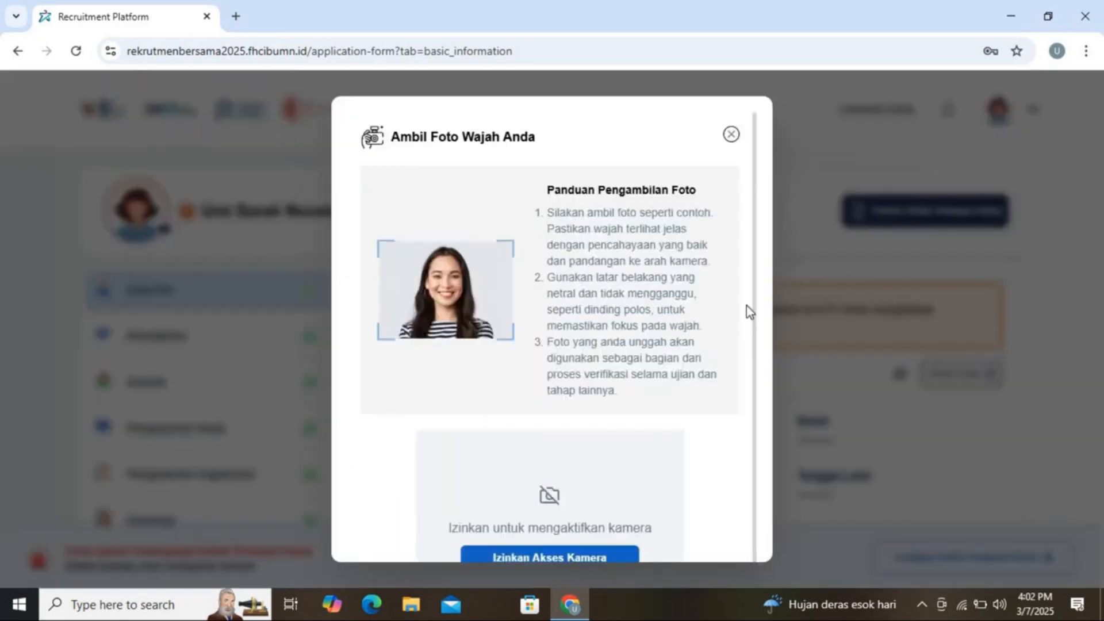
Step: Allow the site to use the camera while visiting, and take a face photo to use as the profile photo
{"action": "left_click_drag", "start_coordinate": [747, 307], "coordinate": [746, 332]}
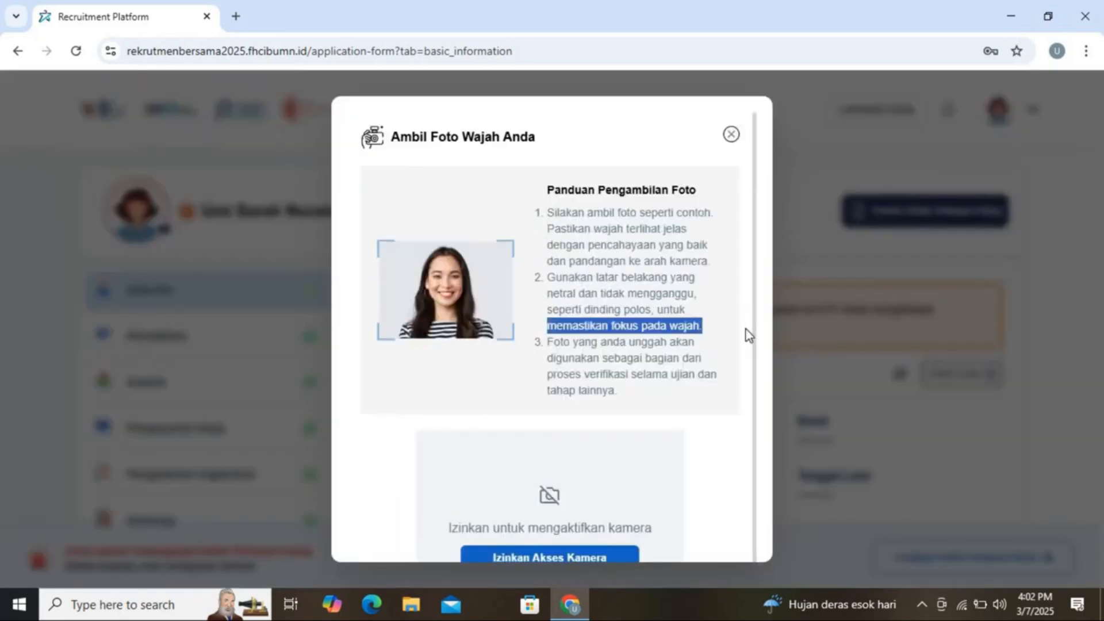
{"action": "scroll", "coordinate": [751, 368], "scroll_direction": "down", "scroll_amount": 2}
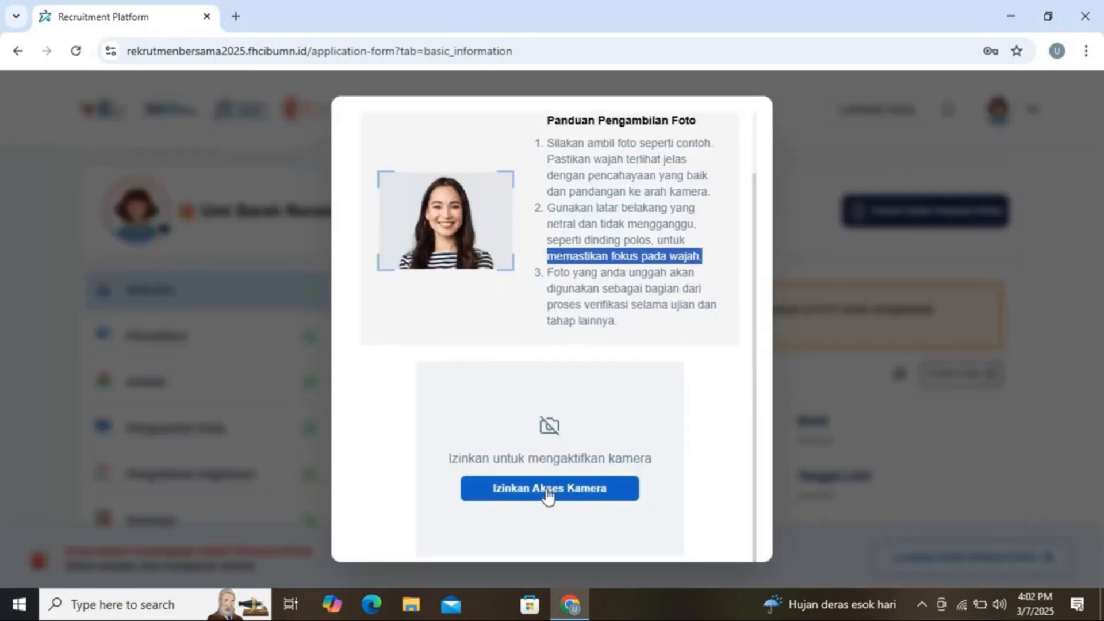
{"action": "left_click", "coordinate": [547, 490]}
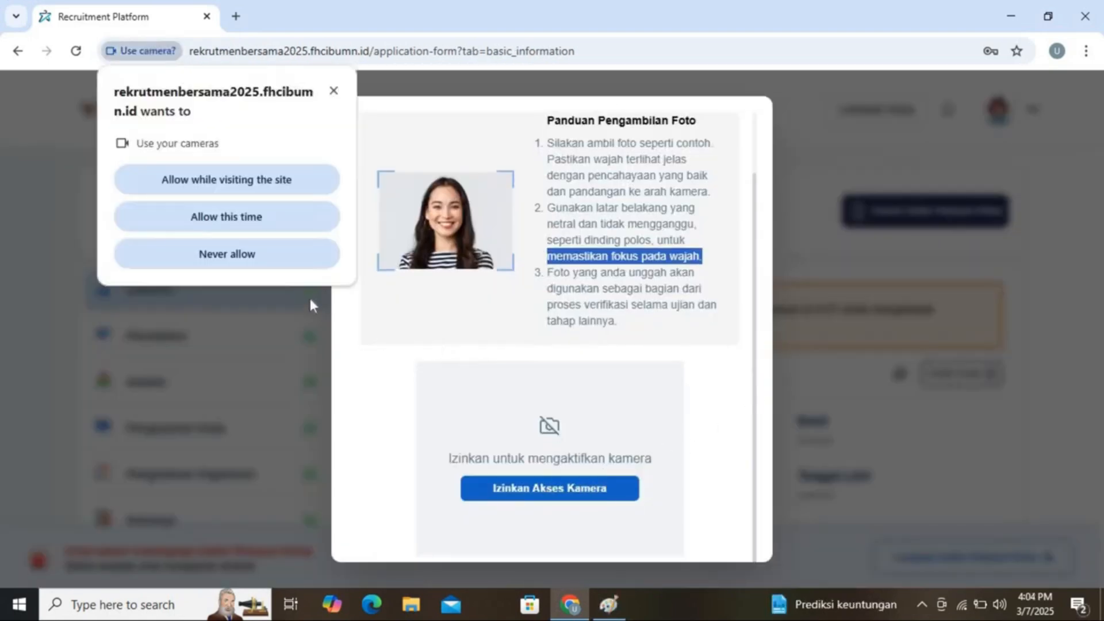
{"action": "left_click", "coordinate": [223, 190]}
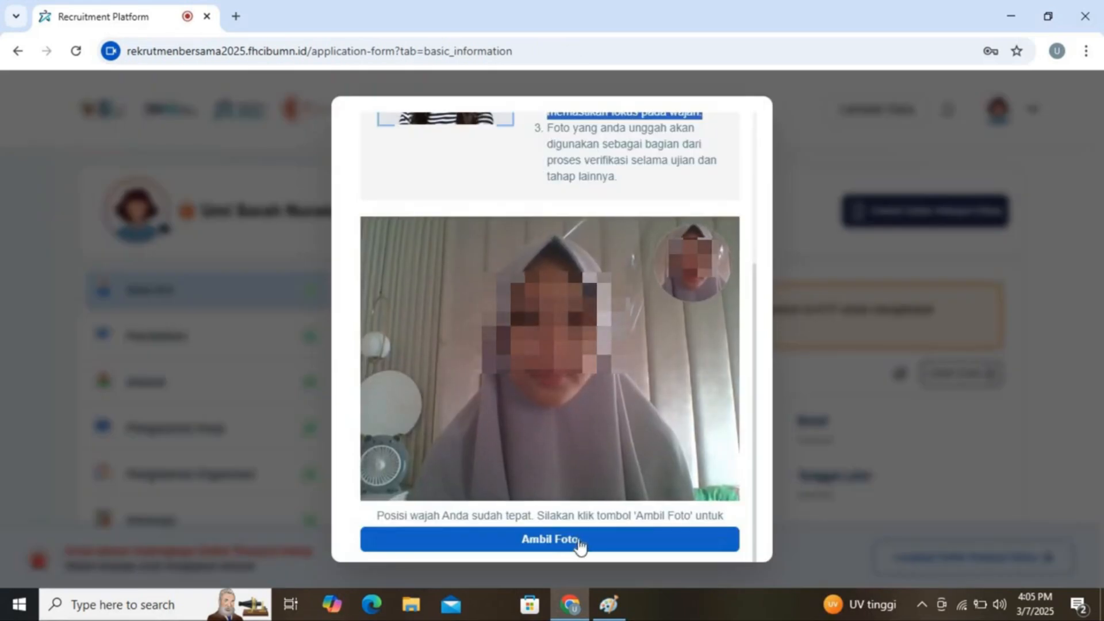
{"action": "left_click", "coordinate": [580, 543]}
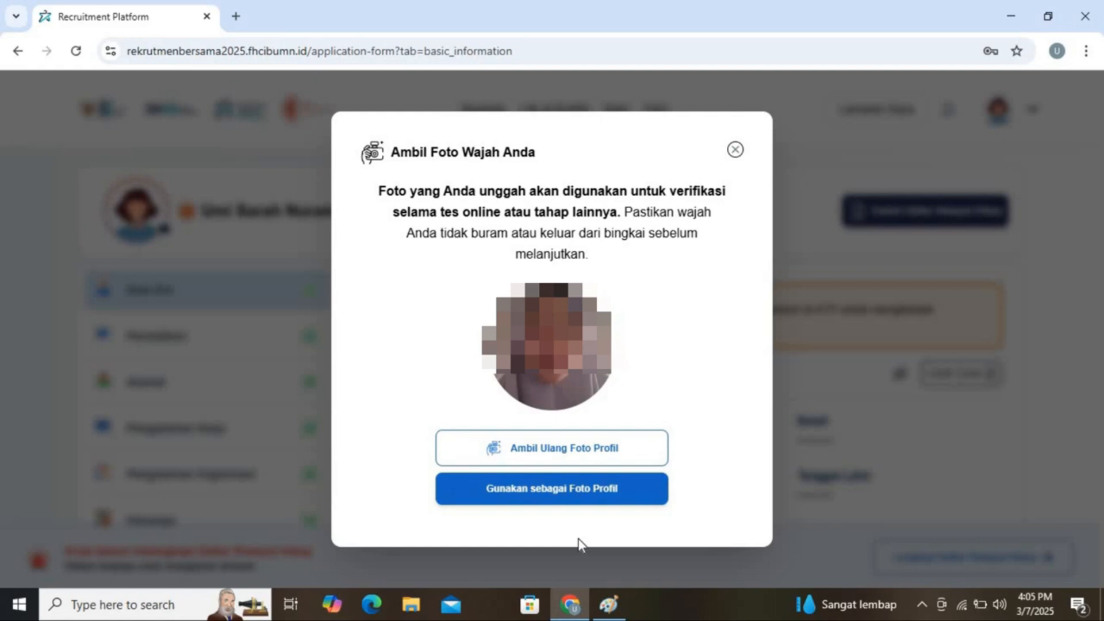
{"action": "left_click", "coordinate": [557, 489]}
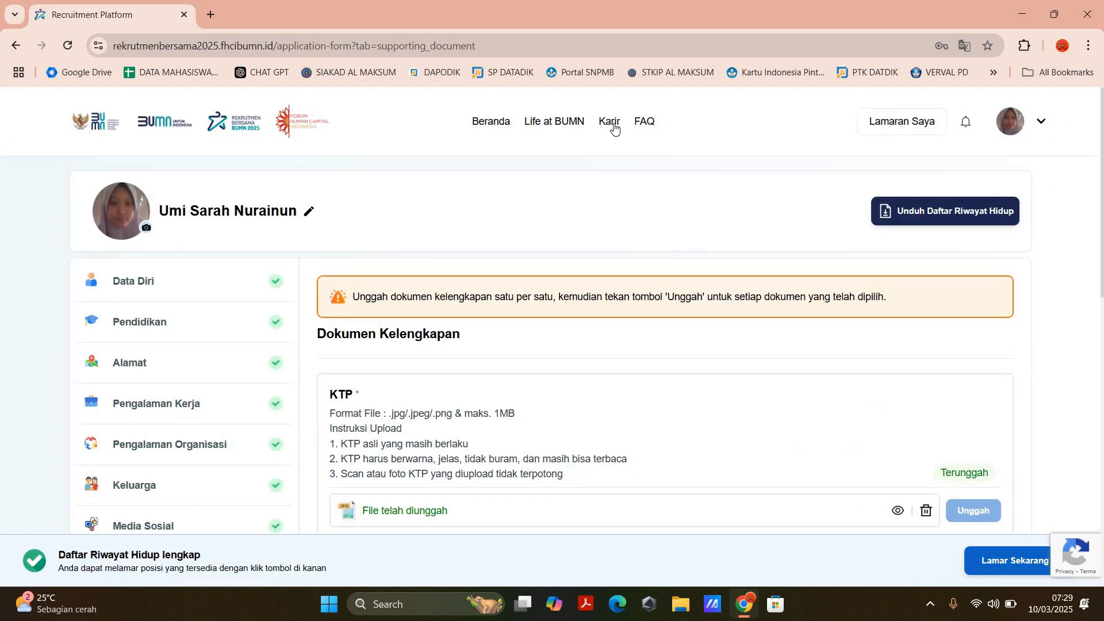
Step: Open the Karir vacancy page and check the options of the Bidang Pekerjaan filter
{"action": "scroll", "coordinate": [615, 167], "scroll_direction": "up", "scroll_amount": 5}
{"action": "left_click", "coordinate": [615, 167]}
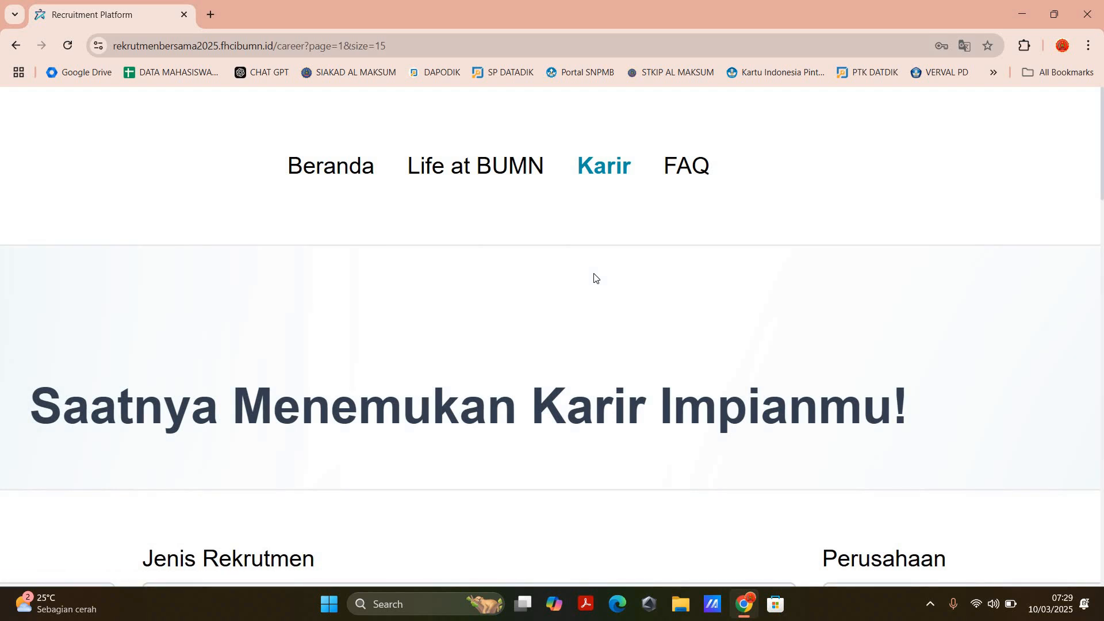
{"action": "scroll", "coordinate": [595, 279], "scroll_direction": "down", "scroll_amount": 5}
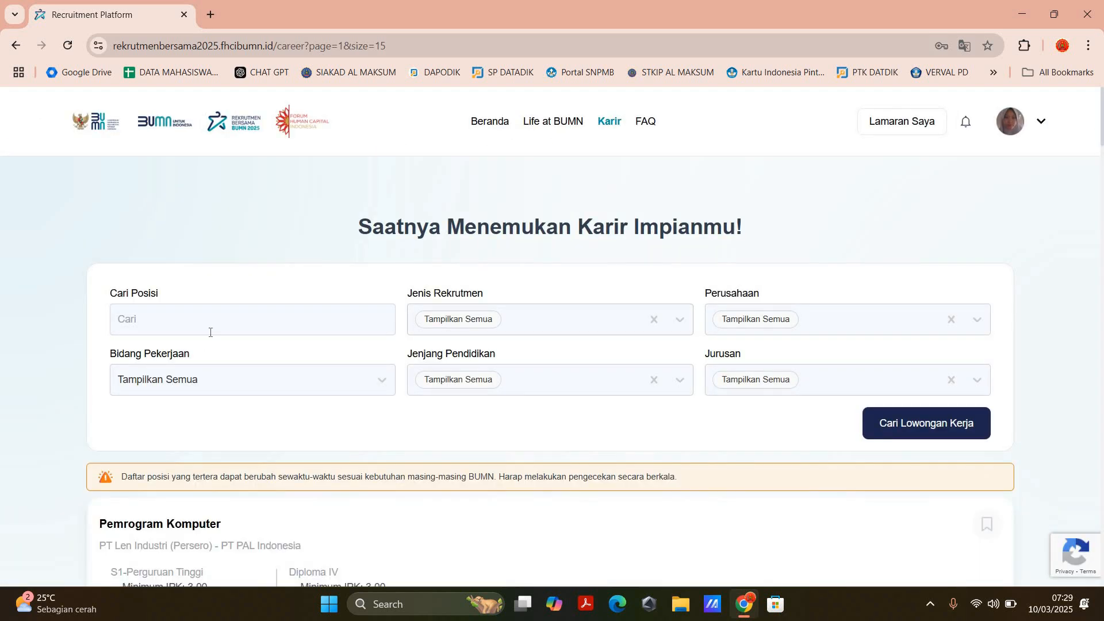
{"action": "left_click", "coordinate": [199, 376]}
{"action": "left_click", "coordinate": [406, 273]}
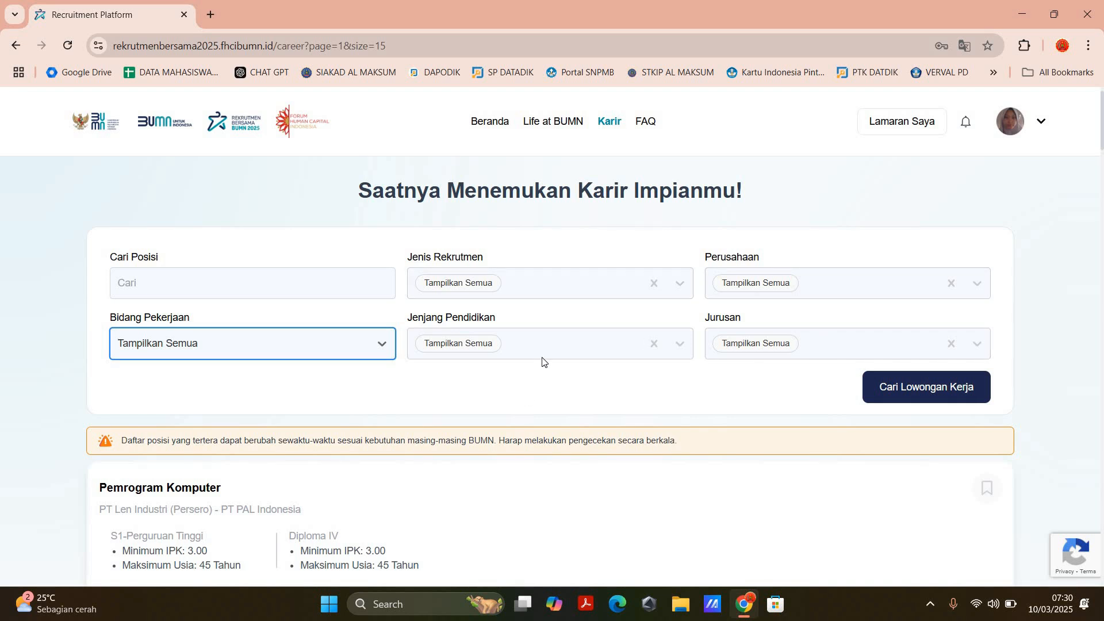
Step: Set the Jenjang Pendidikan filter to S1-Perguruan Tinggi
{"action": "left_click", "coordinate": [581, 345]}
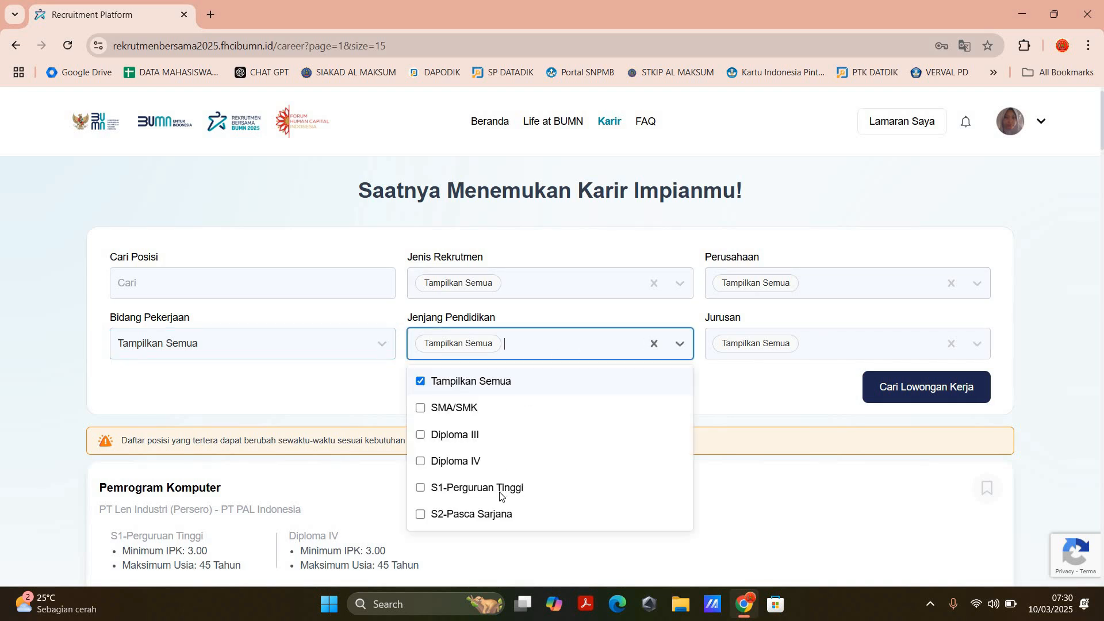
{"action": "left_click", "coordinate": [477, 488]}
{"action": "left_click", "coordinate": [681, 345]}
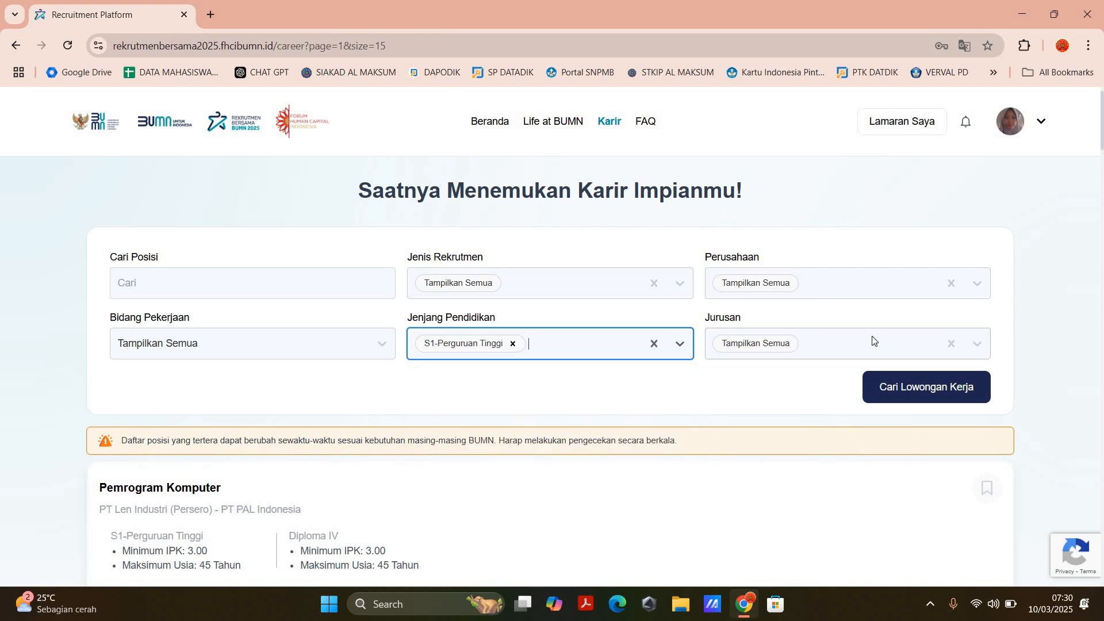
Step: Set the Jurusan filter to Matematika and run the vacancy search
{"action": "left_click", "coordinate": [838, 349]}
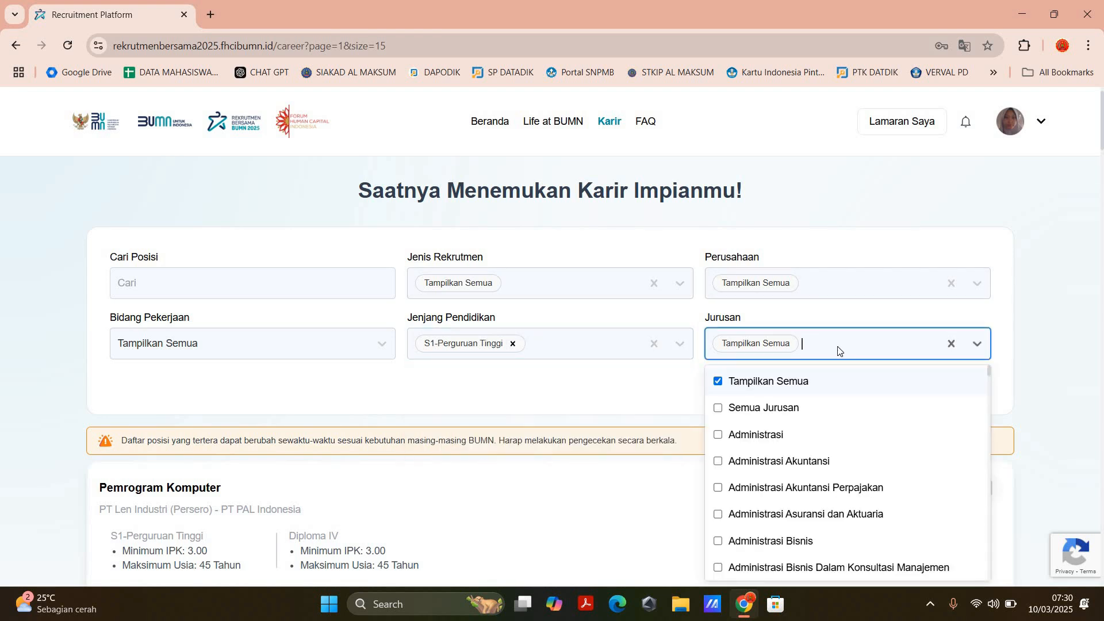
{"action": "type", "text": "matemar"}
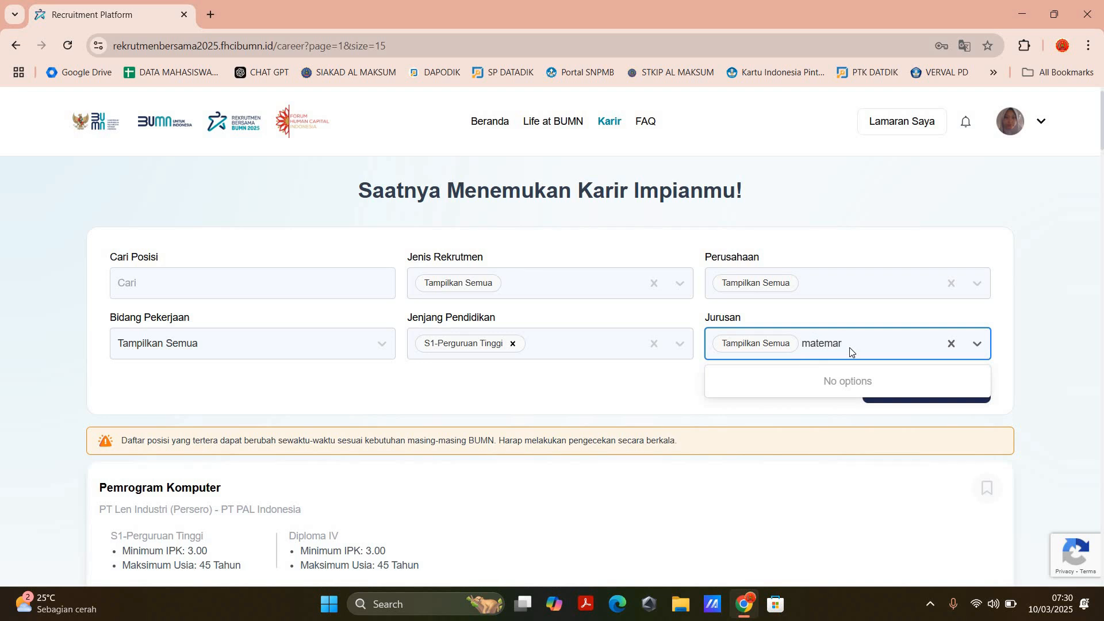
{"action": "key", "text": "BackSpace"}
{"action": "left_click", "coordinate": [775, 439]}
{"action": "left_click", "coordinate": [1014, 363]}
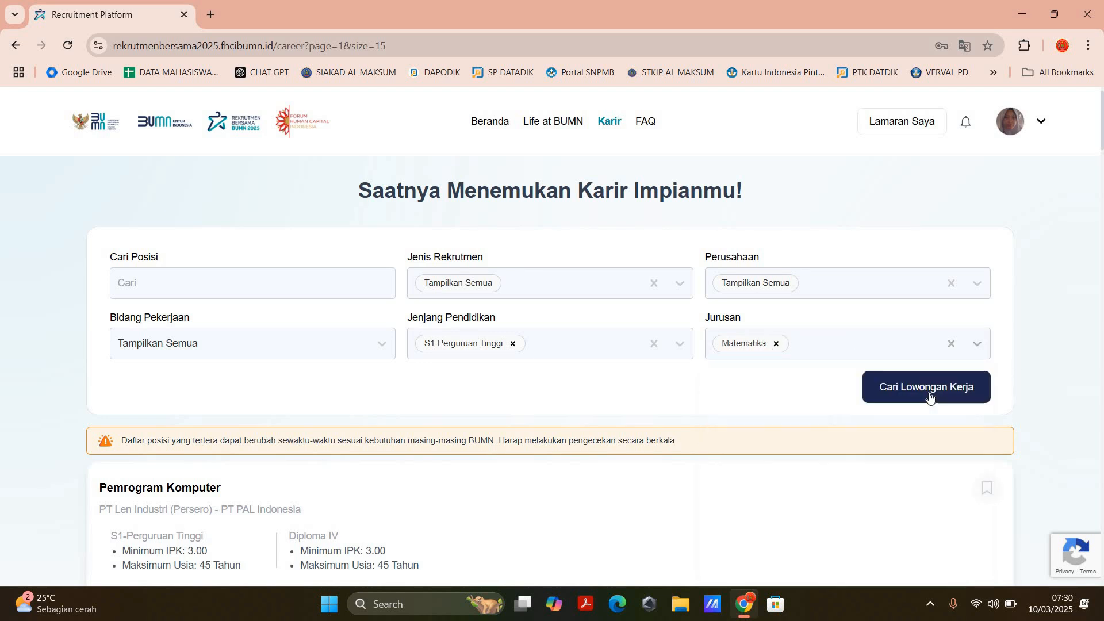
{"action": "left_click", "coordinate": [930, 395]}
{"action": "scroll", "coordinate": [929, 392], "scroll_direction": "up", "scroll_amount": 3}
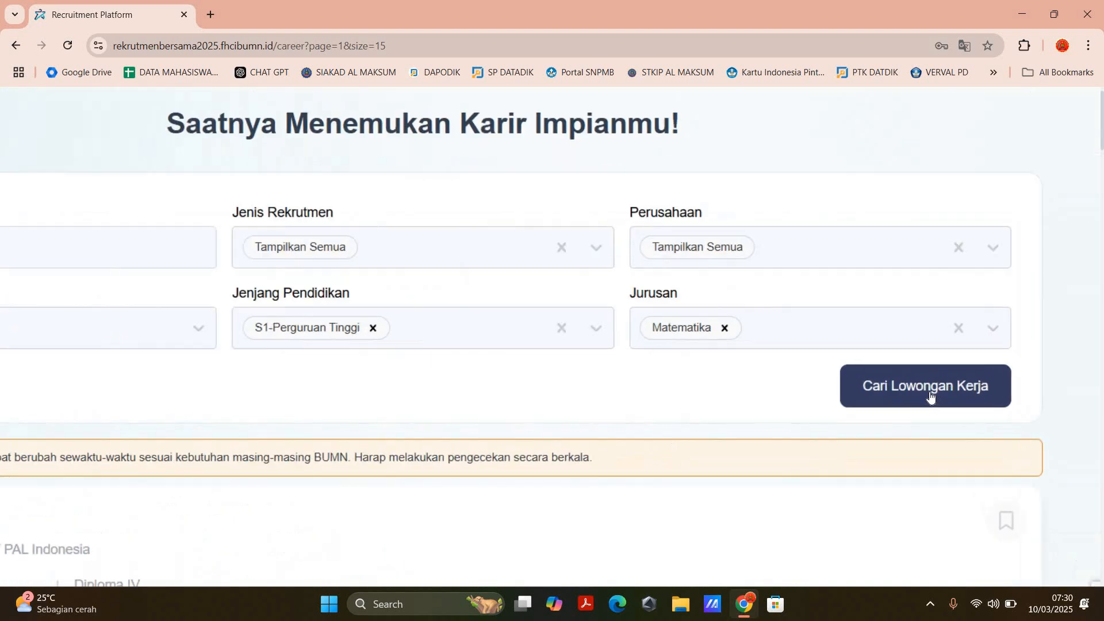
{"action": "left_click", "coordinate": [930, 392]}
Step: Look over the Staff Analis Kredit Vanture Capital Officer listing and open its vacancy details
{"action": "scroll", "coordinate": [930, 396], "scroll_direction": "down", "scroll_amount": 3}
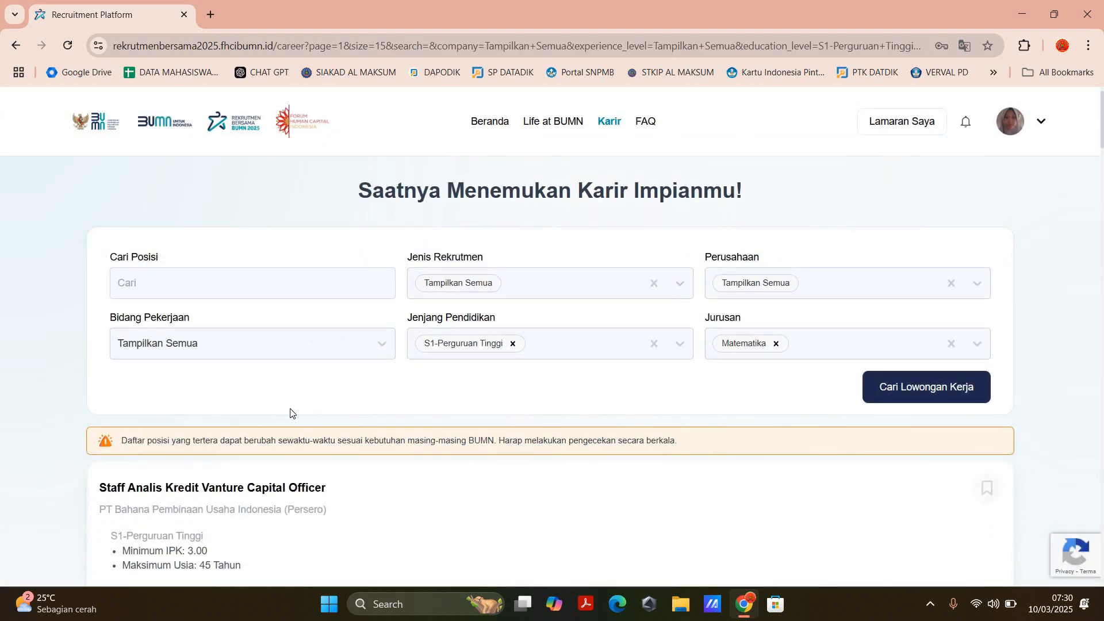
{"action": "scroll", "coordinate": [307, 395], "scroll_direction": "down", "scroll_amount": 2}
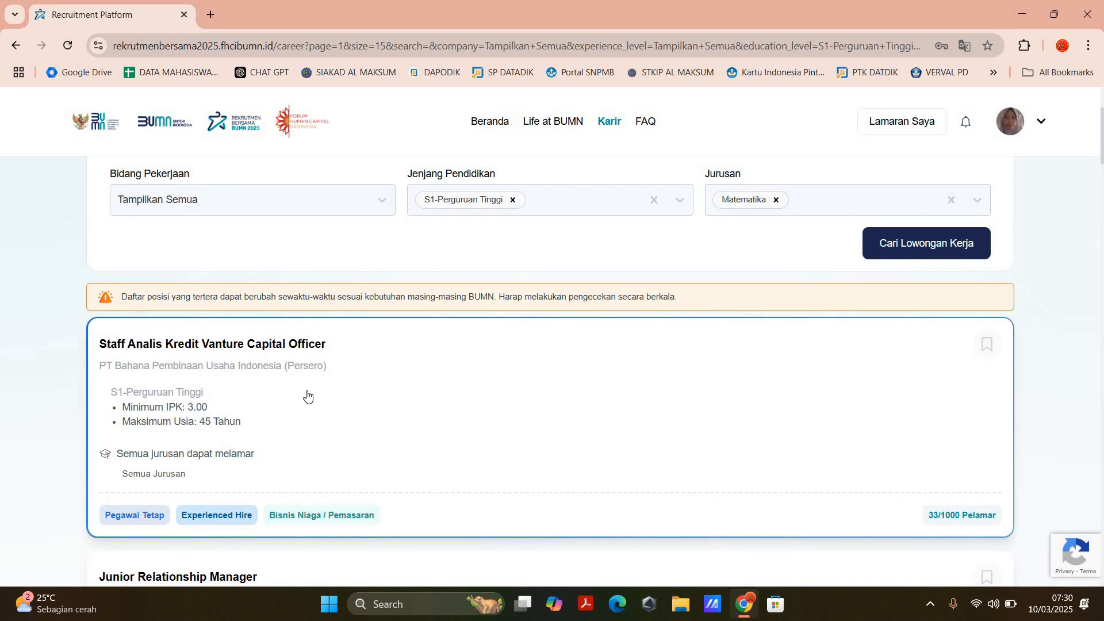
{"action": "scroll", "coordinate": [230, 426], "scroll_direction": "down", "scroll_amount": 1}
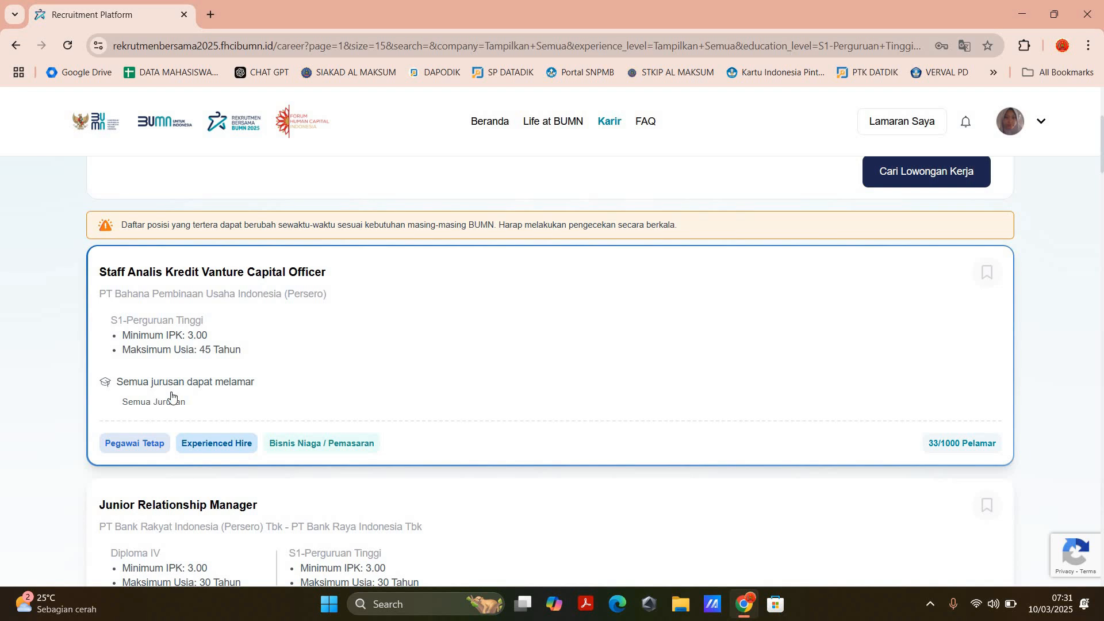
{"action": "left_click", "coordinate": [892, 340]}
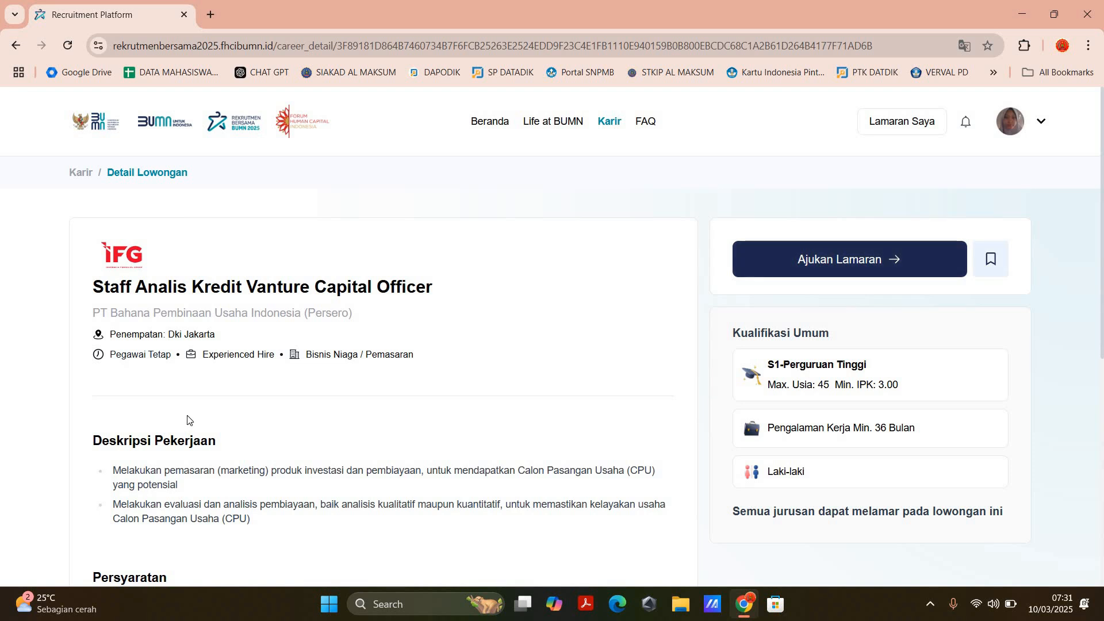
Step: Read the vacancy's placement, Deskripsi Pekerjaan, Persyaratan and Kualifikasi Umum sections
{"action": "left_click_drag", "start_coordinate": [110, 334], "coordinate": [219, 334]}
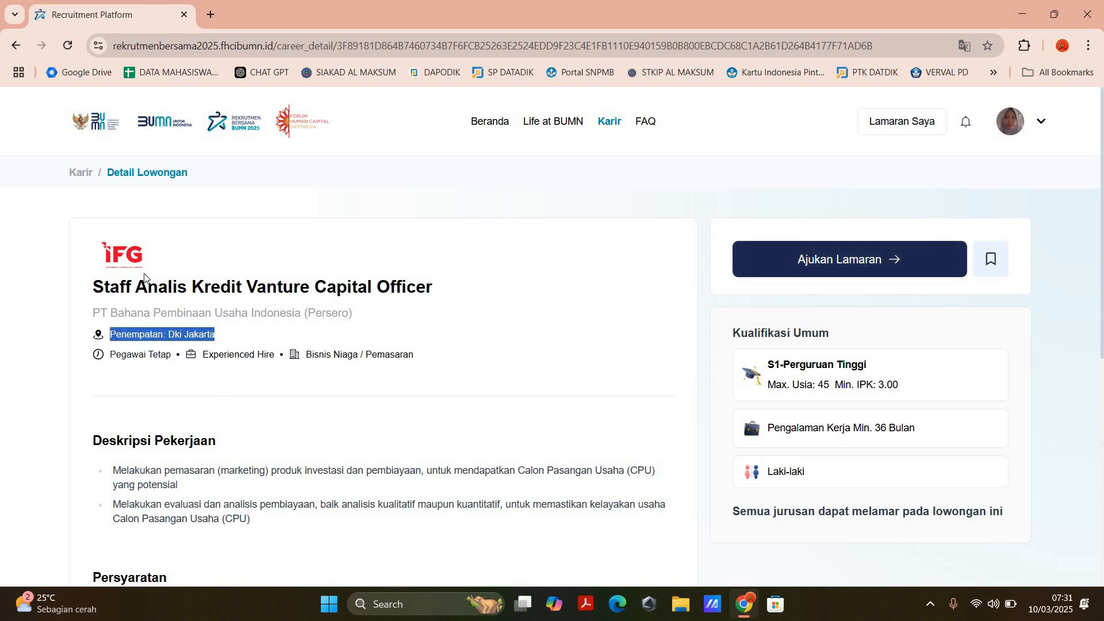
{"action": "scroll", "coordinate": [144, 277], "scroll_direction": "down", "scroll_amount": 5}
{"action": "scroll", "coordinate": [197, 361], "scroll_direction": "up", "scroll_amount": 3}
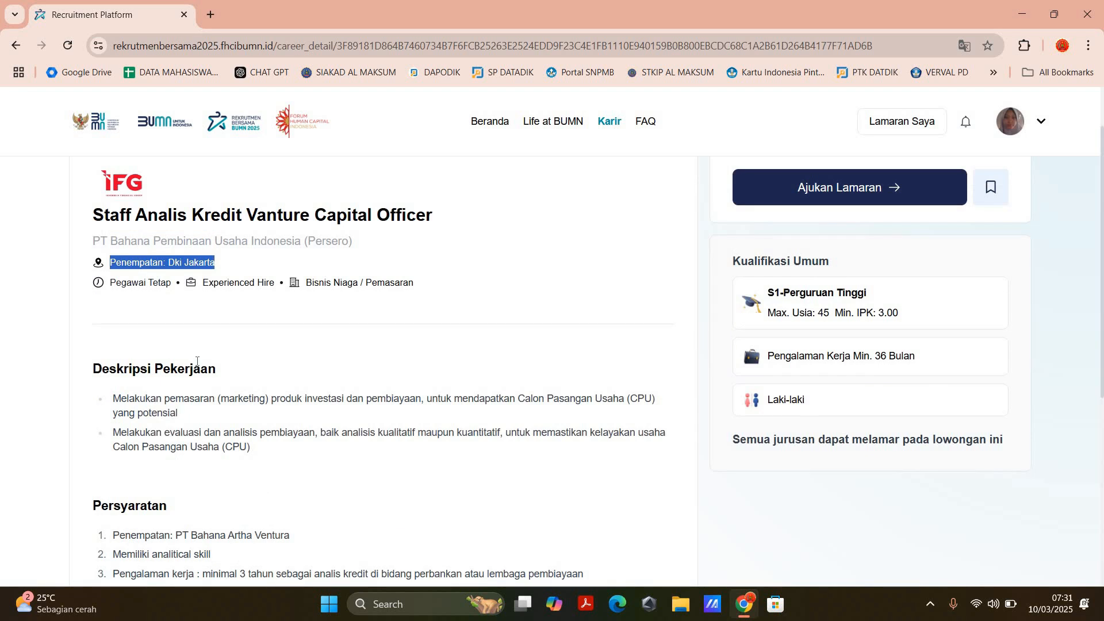
{"action": "scroll", "coordinate": [133, 284], "scroll_direction": "down", "scroll_amount": 3}
{"action": "left_click_drag", "start_coordinate": [113, 254], "coordinate": [316, 361]}
{"action": "scroll", "coordinate": [113, 319], "scroll_direction": "down", "scroll_amount": 3}
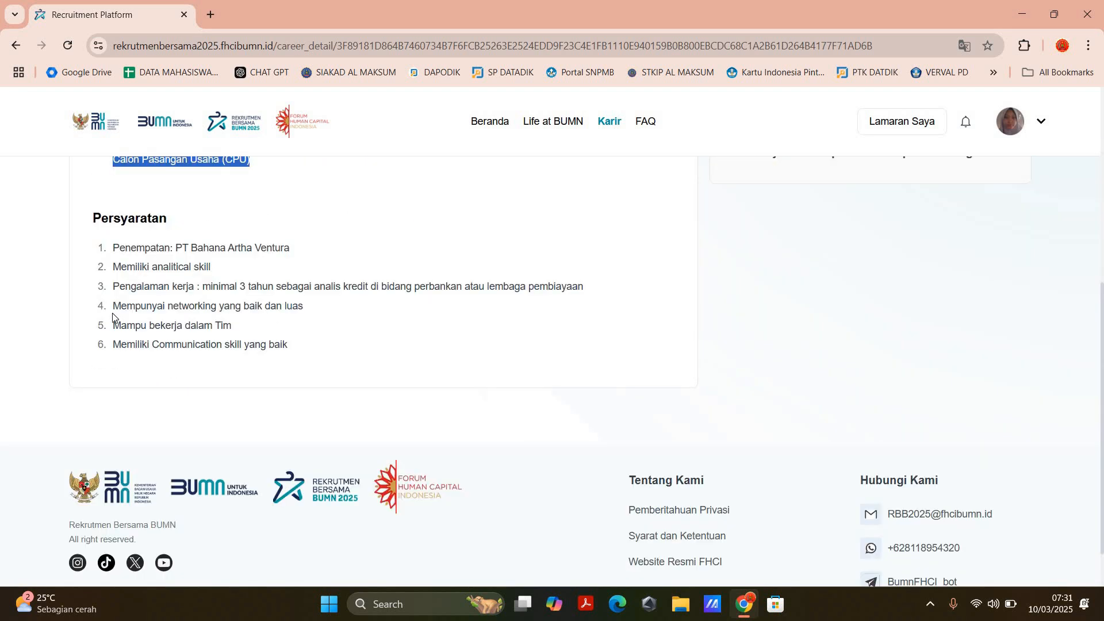
{"action": "scroll", "coordinate": [114, 317], "scroll_direction": "up", "scroll_amount": 1}
{"action": "left_click_drag", "start_coordinate": [113, 318], "coordinate": [920, 431]}
{"action": "scroll", "coordinate": [796, 362], "scroll_direction": "up", "scroll_amount": 2}
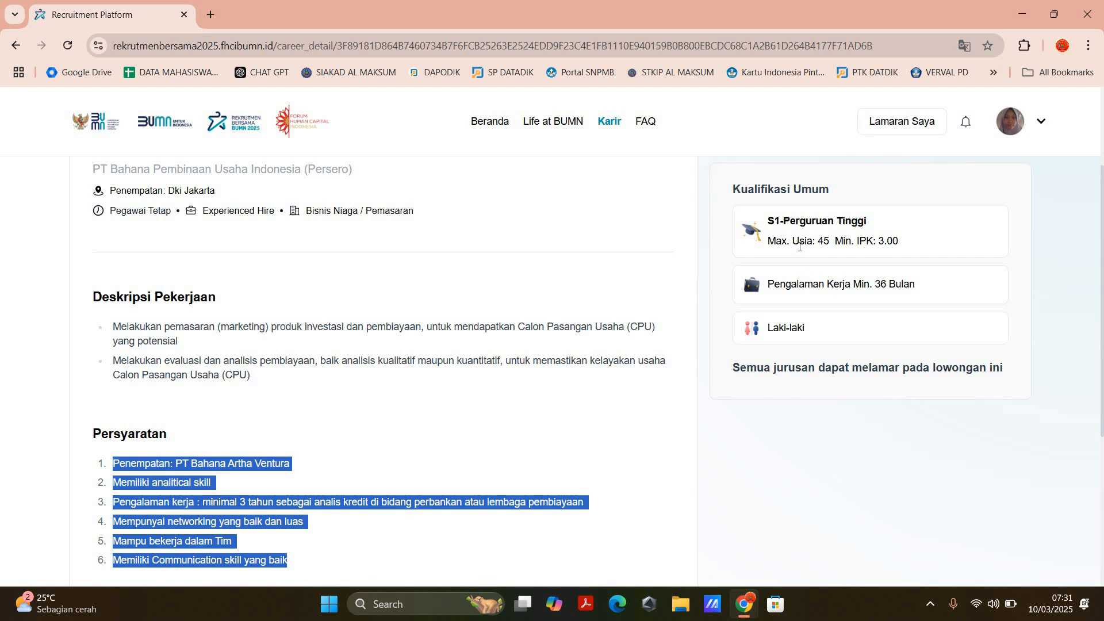
{"action": "scroll", "coordinate": [814, 281], "scroll_direction": "up", "scroll_amount": 3}
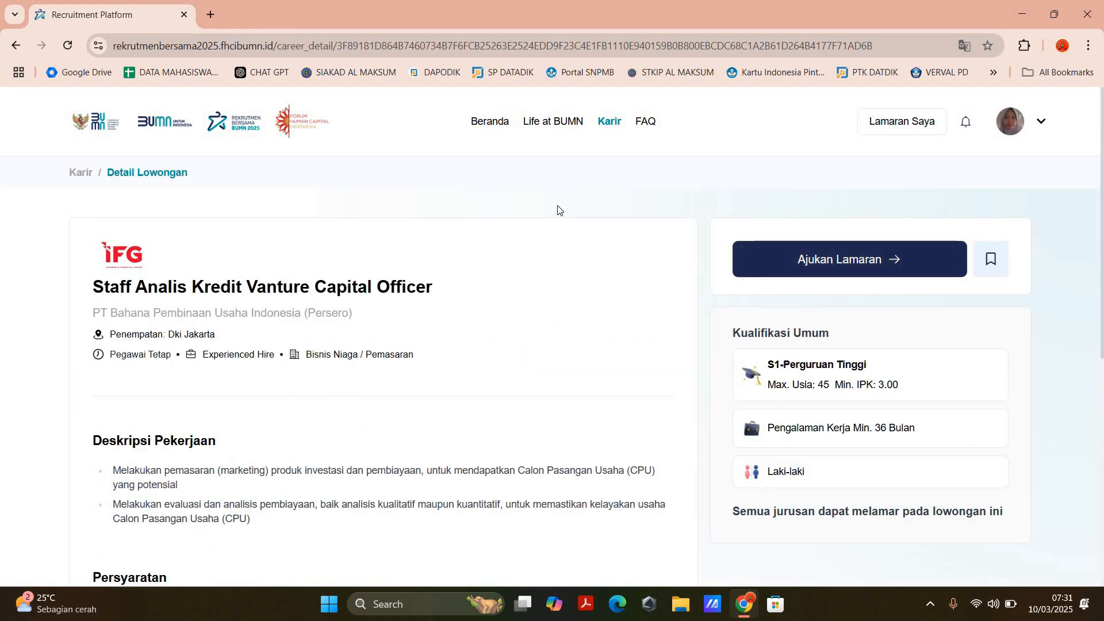
Step: Return to the filtered vacancy list and browse the positions down to Banking Staff
{"action": "left_click", "coordinate": [20, 45]}
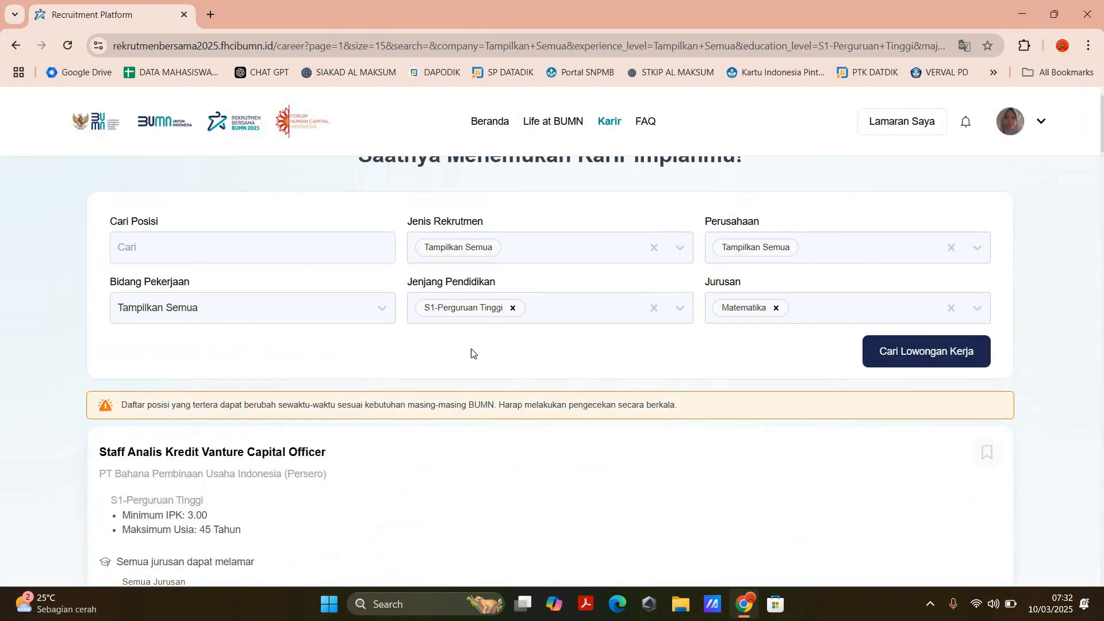
{"action": "scroll", "coordinate": [489, 337], "scroll_direction": "down", "scroll_amount": 3}
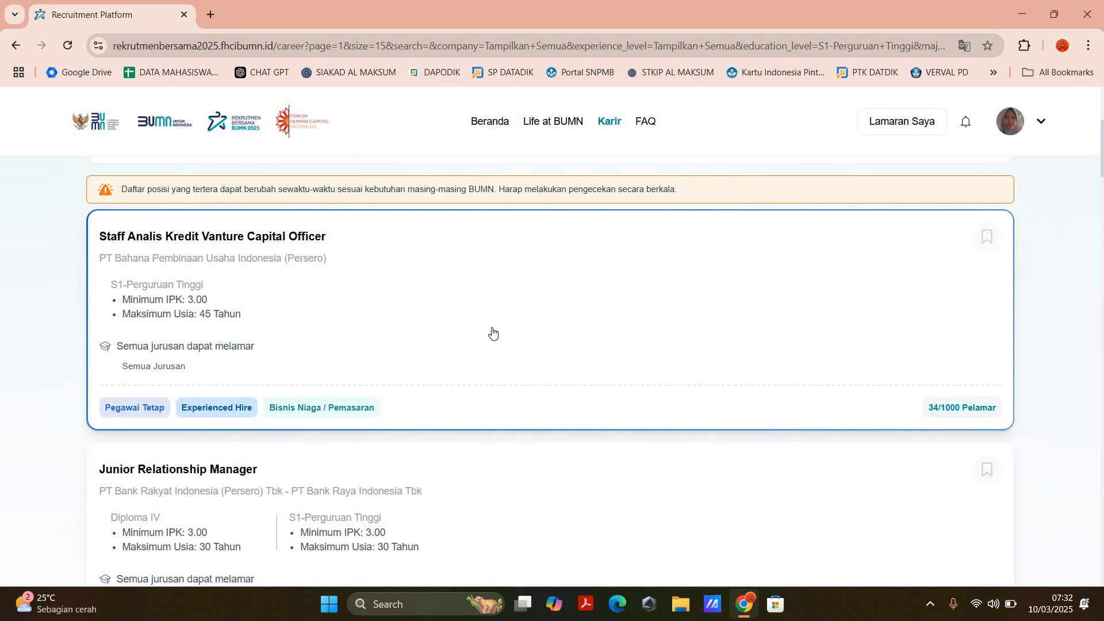
{"action": "scroll", "coordinate": [520, 325], "scroll_direction": "down", "scroll_amount": 4}
{"action": "scroll", "coordinate": [363, 309], "scroll_direction": "down", "scroll_amount": 10}
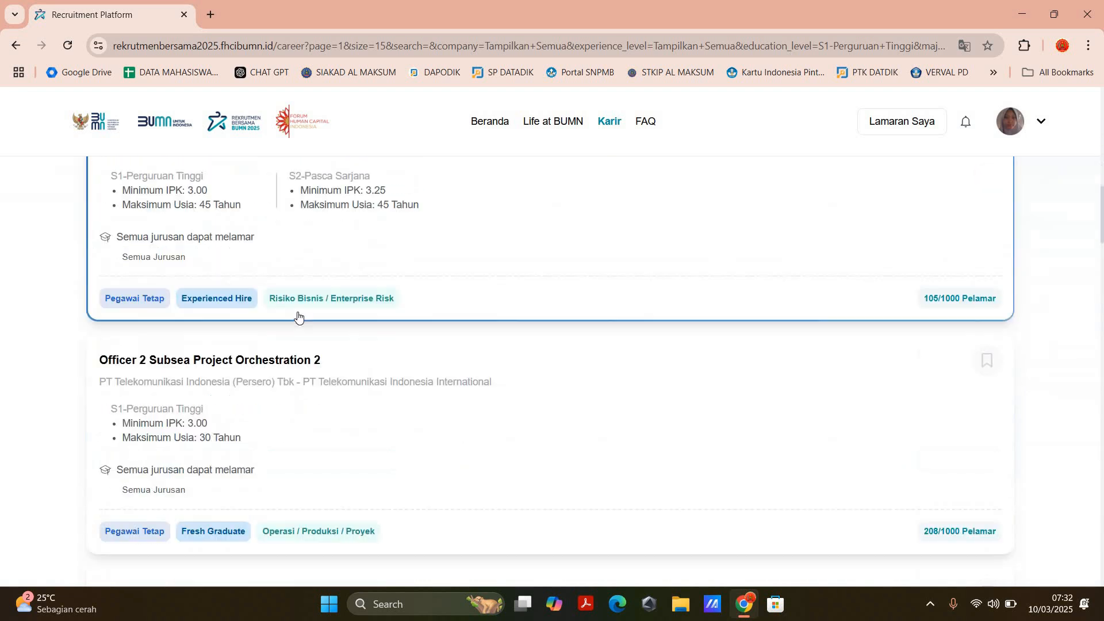
{"action": "scroll", "coordinate": [403, 286], "scroll_direction": "up", "scroll_amount": 1}
{"action": "scroll", "coordinate": [406, 290], "scroll_direction": "down", "scroll_amount": 9}
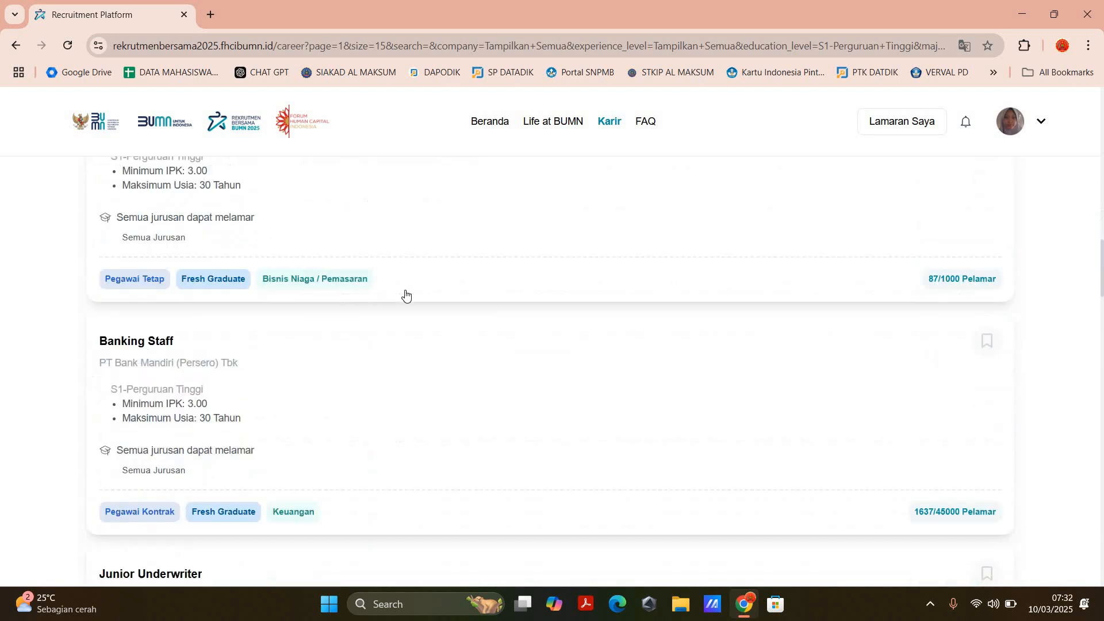
Step: Compare the employment type, experience level and applicant quota on the listings from Senior Analyst Business Risk II to Junior Underwriter
{"action": "scroll", "coordinate": [407, 294], "scroll_direction": "up", "scroll_amount": 6}
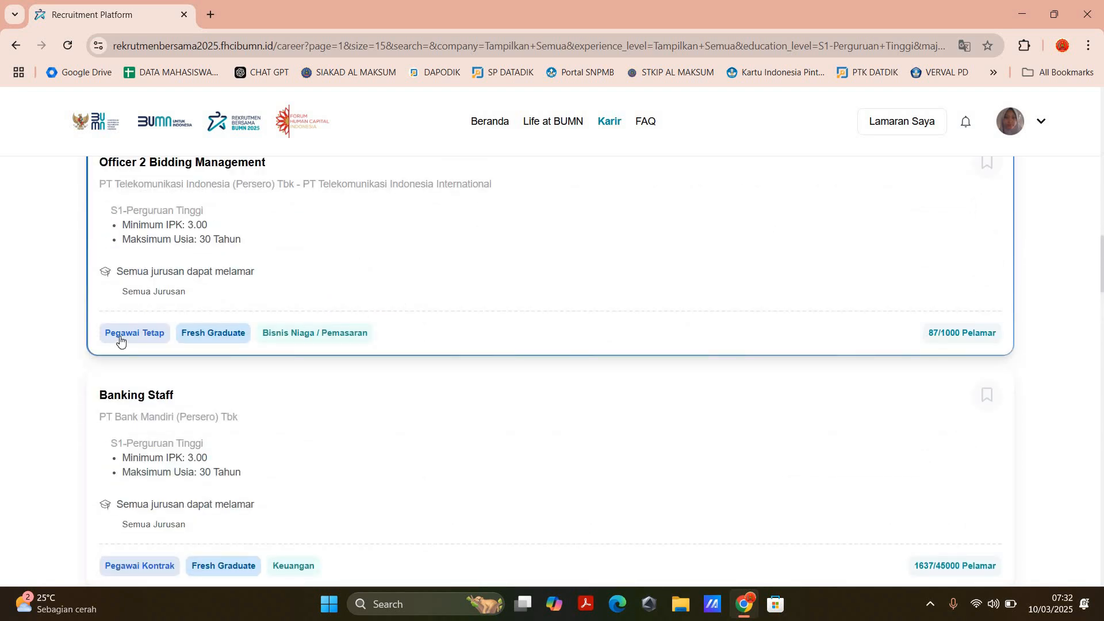
{"action": "scroll", "coordinate": [259, 374], "scroll_direction": "down", "scroll_amount": 2}
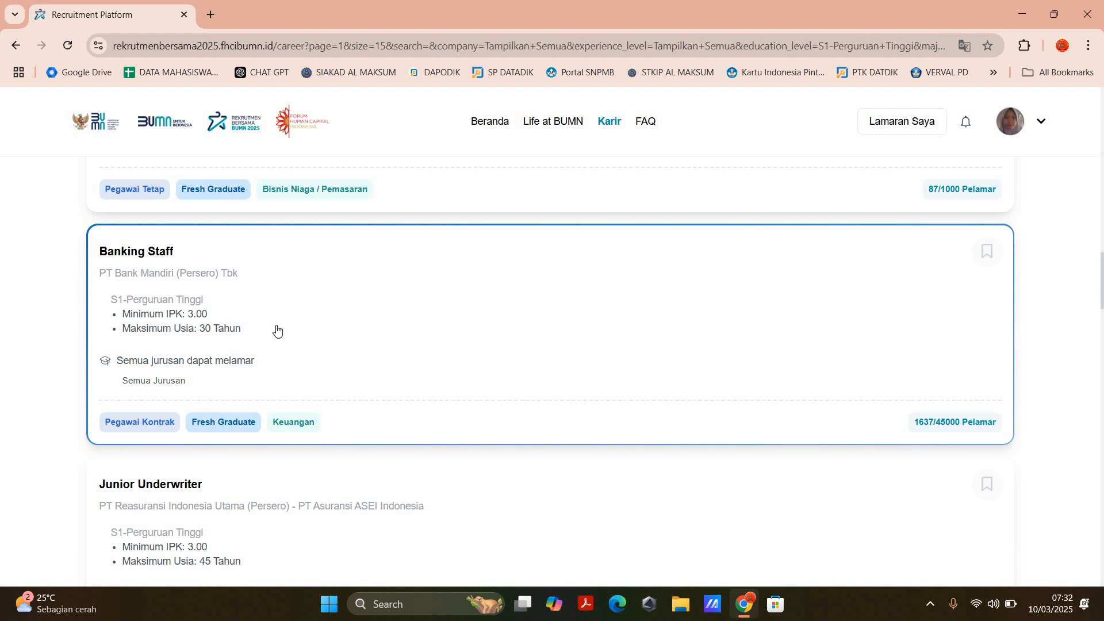
{"action": "scroll", "coordinate": [155, 322], "scroll_direction": "down", "scroll_amount": 1}
{"action": "scroll", "coordinate": [172, 315], "scroll_direction": "up", "scroll_amount": 3}
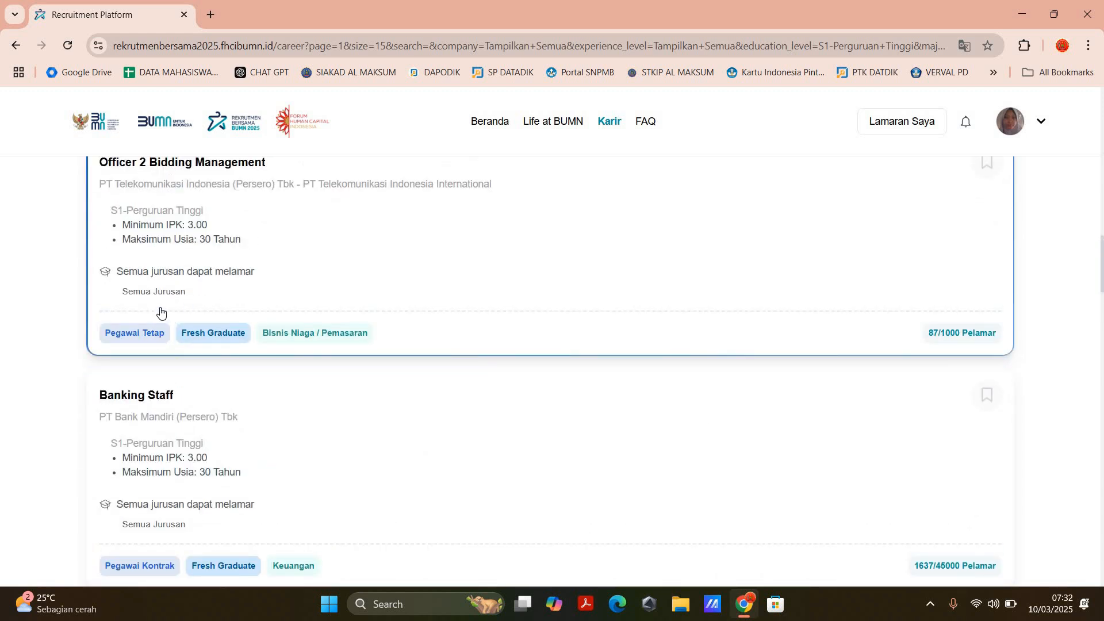
{"action": "scroll", "coordinate": [163, 310], "scroll_direction": "down", "scroll_amount": 6}
{"action": "scroll", "coordinate": [194, 300], "scroll_direction": "down", "scroll_amount": 7}
{"action": "scroll", "coordinate": [328, 298], "scroll_direction": "down", "scroll_amount": 3}
{"action": "scroll", "coordinate": [340, 303], "scroll_direction": "up", "scroll_amount": 12}
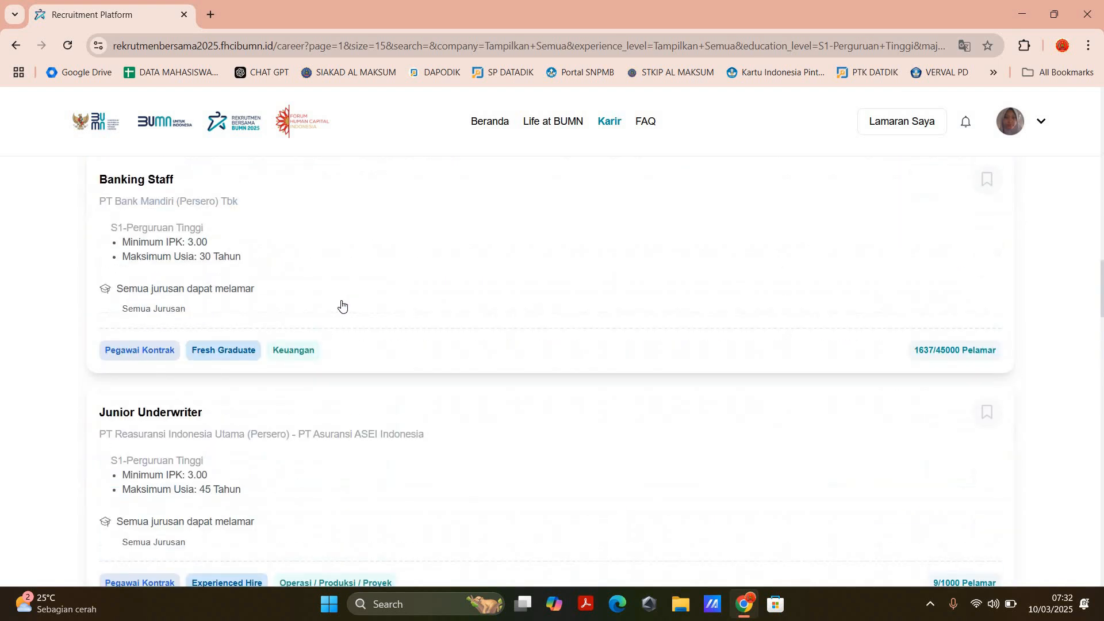
{"action": "scroll", "coordinate": [342, 305], "scroll_direction": "up", "scroll_amount": 4}
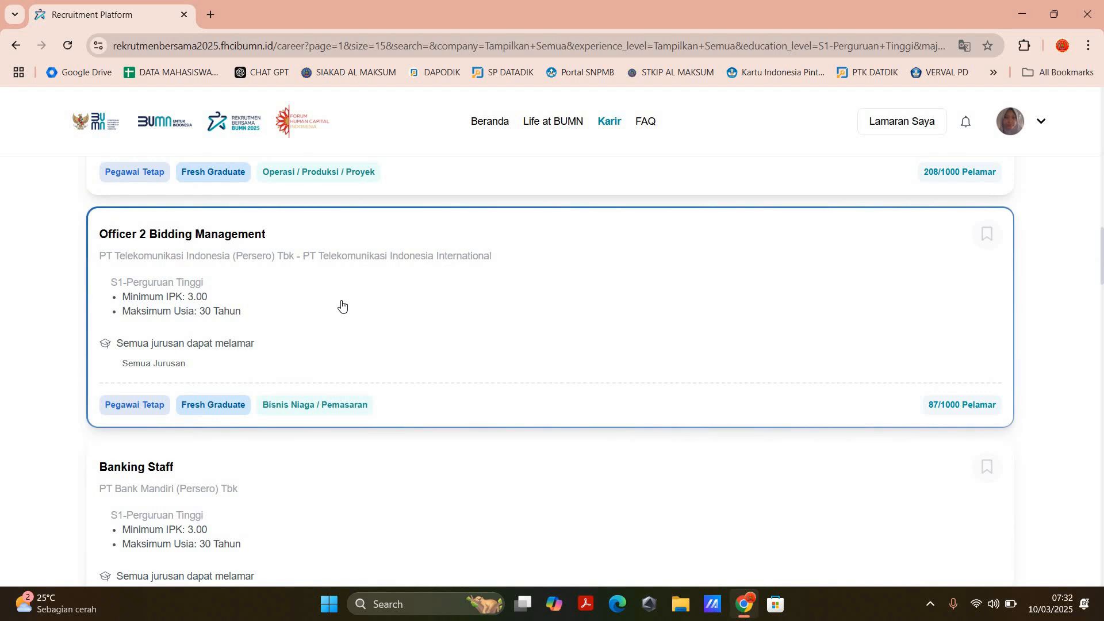
{"action": "scroll", "coordinate": [342, 305], "scroll_direction": "up", "scroll_amount": 9}
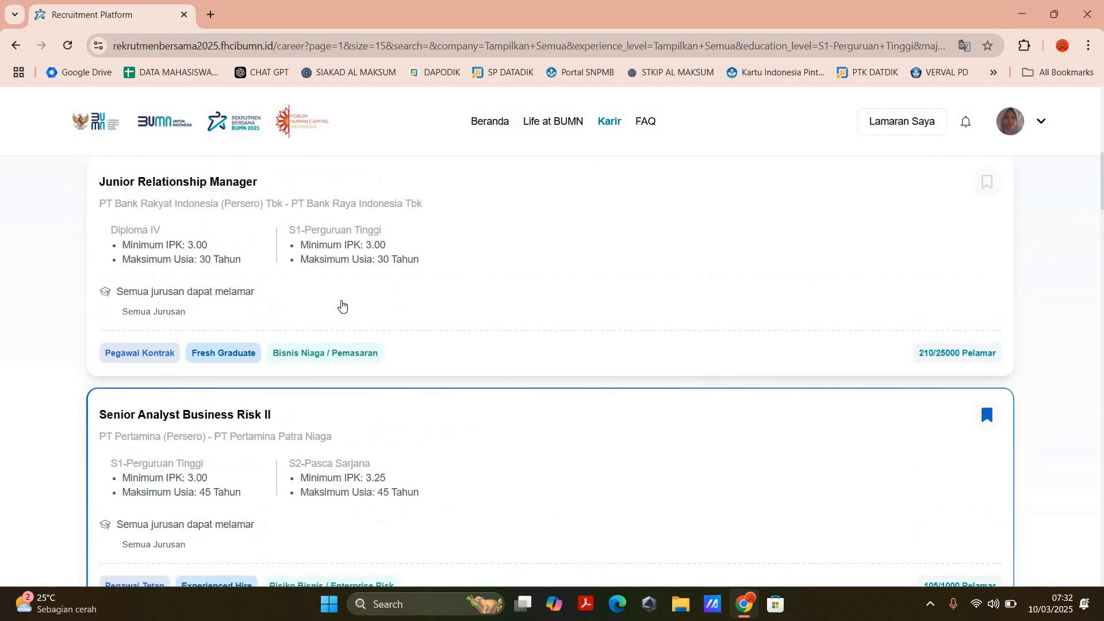
{"action": "scroll", "coordinate": [341, 305], "scroll_direction": "down", "scroll_amount": 1}
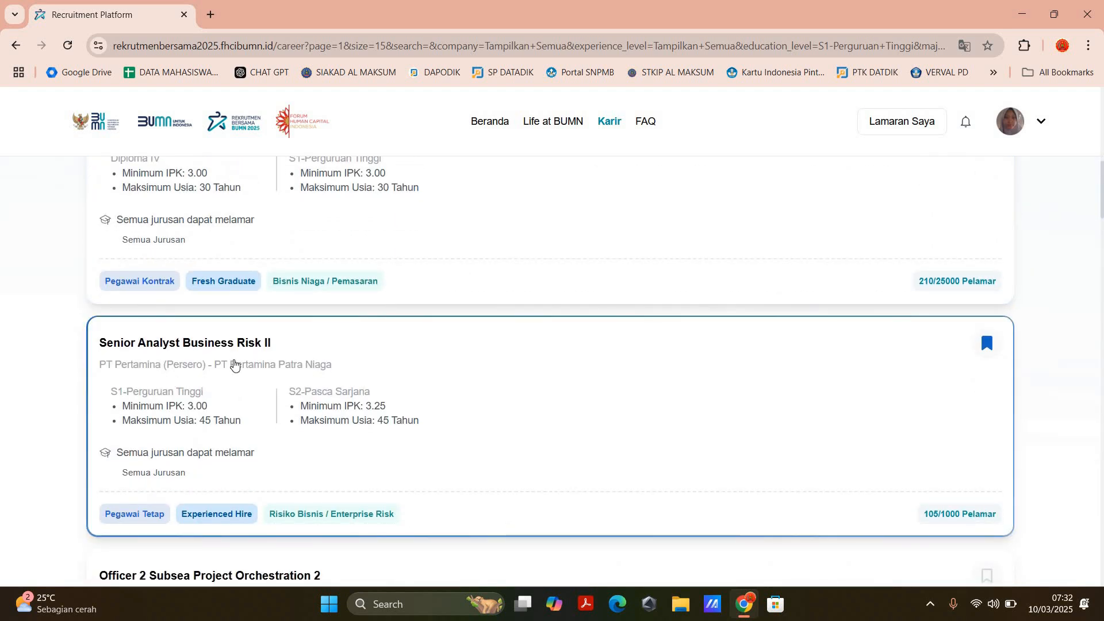
Step: Open the Senior Analyst Business Risk II vacancy and read its placement, Deskripsi Pekerjaan, Persyaratan and eligible majors
{"action": "left_click", "coordinate": [426, 410]}
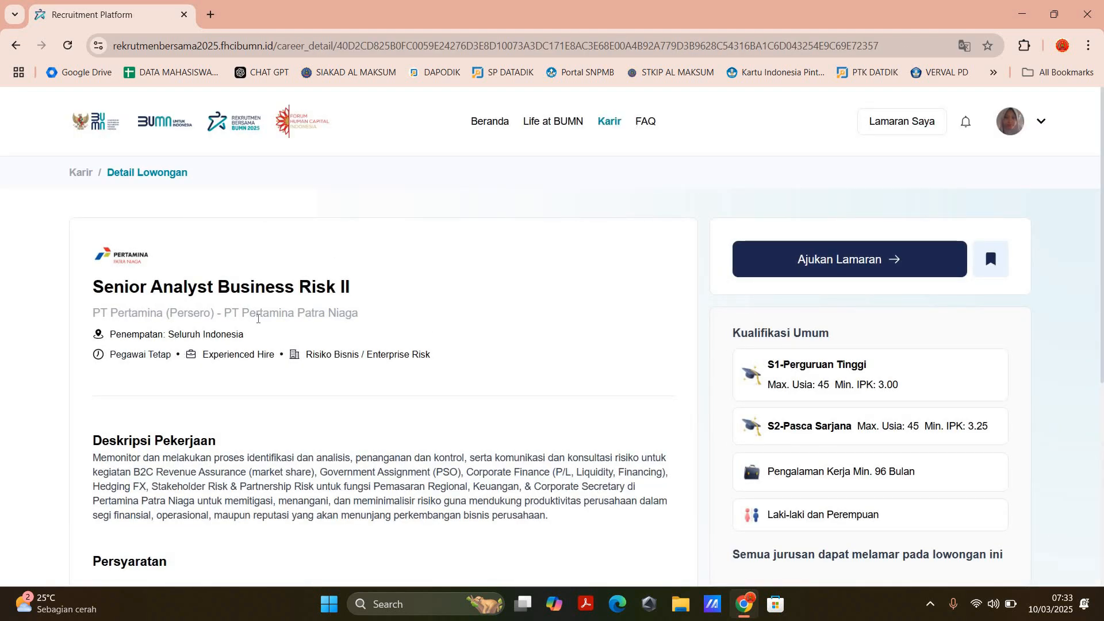
{"action": "left_click_drag", "start_coordinate": [370, 363], "coordinate": [272, 384]}
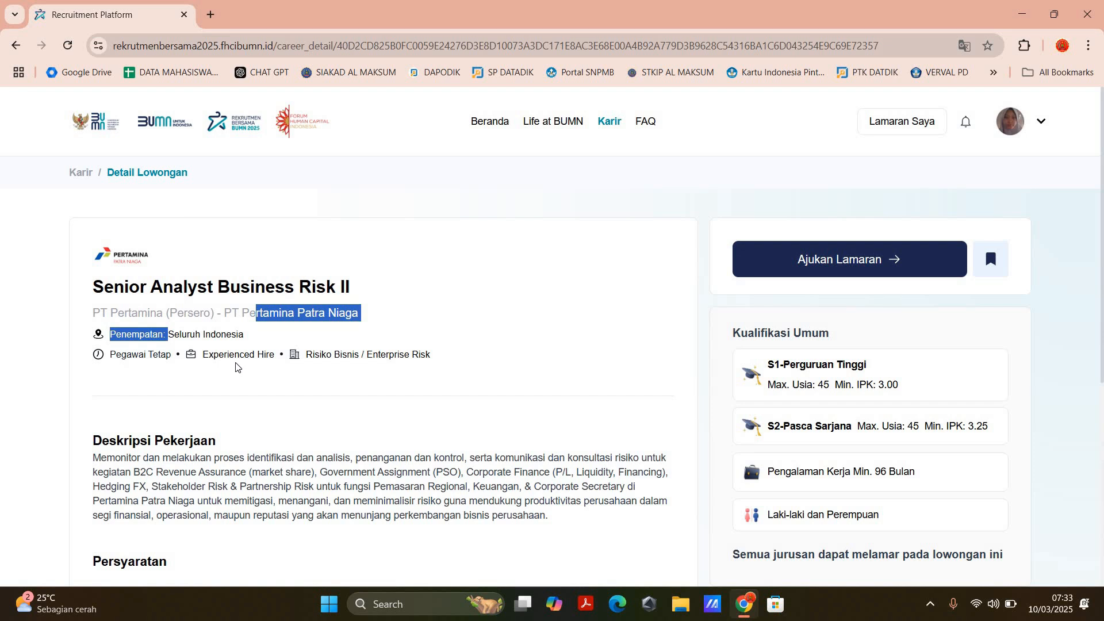
{"action": "left_click", "coordinate": [251, 366]}
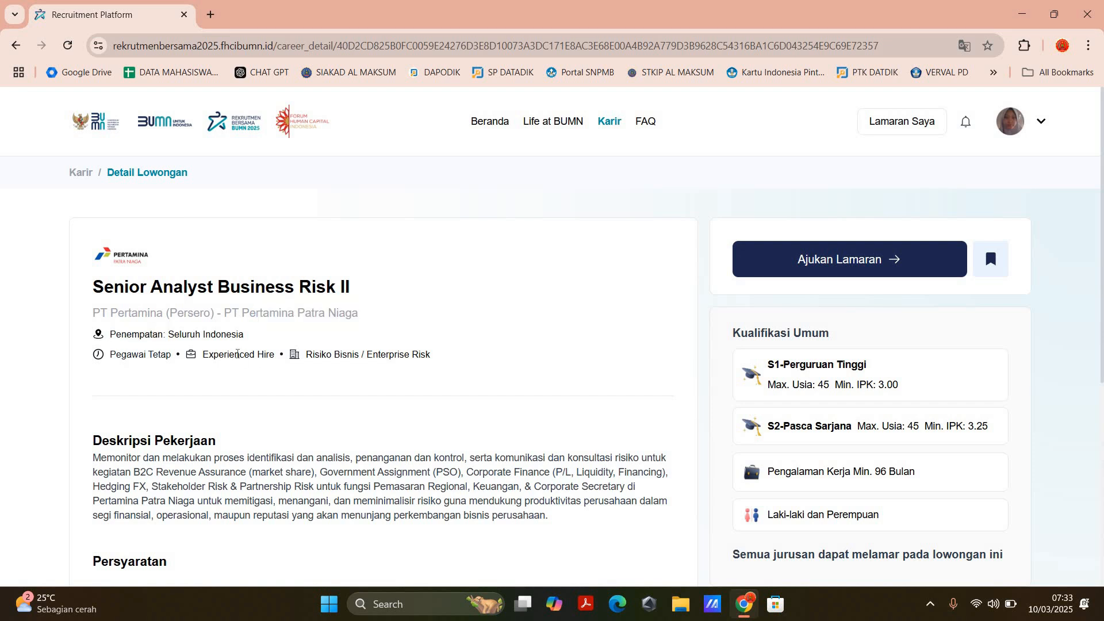
{"action": "scroll", "coordinate": [237, 354], "scroll_direction": "down", "scroll_amount": 4}
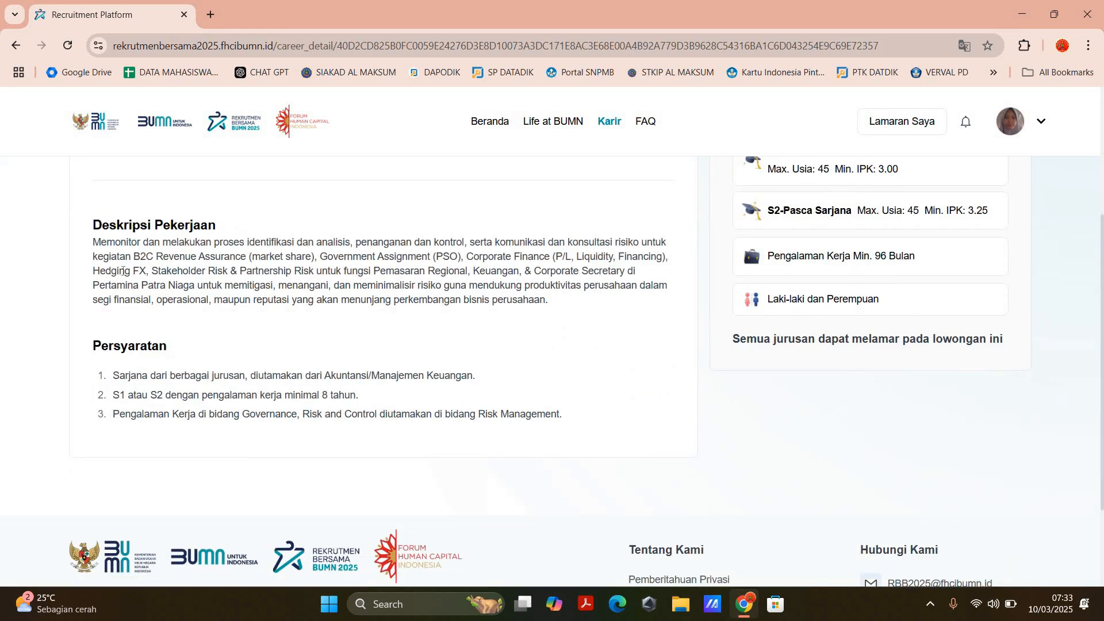
{"action": "left_click_drag", "start_coordinate": [93, 242], "coordinate": [574, 305]}
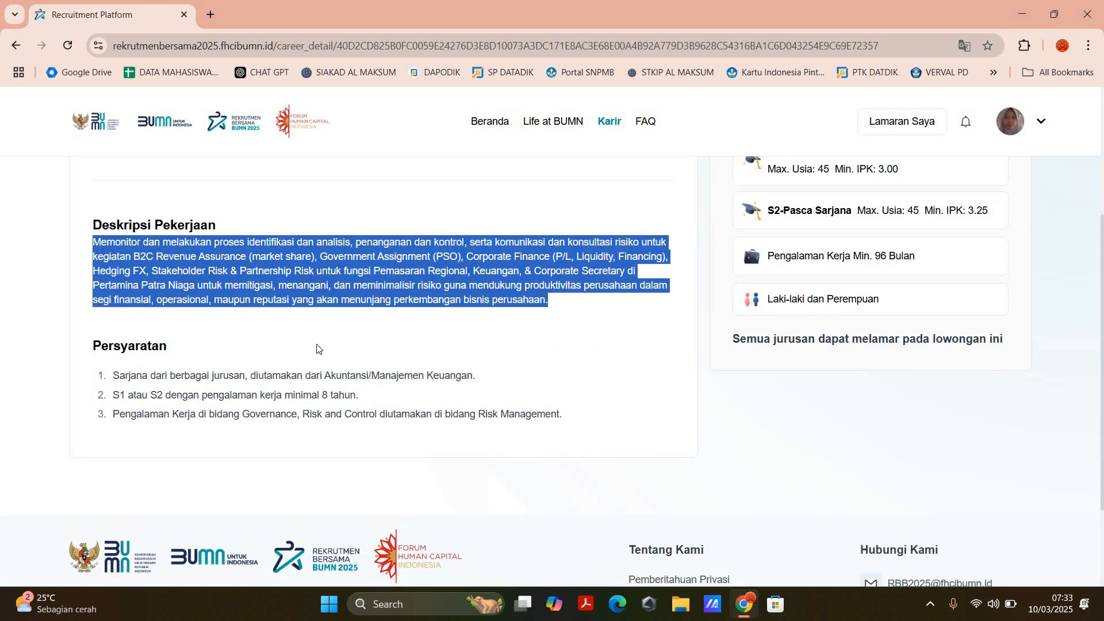
{"action": "left_click_drag", "start_coordinate": [732, 339], "coordinate": [1004, 339]}
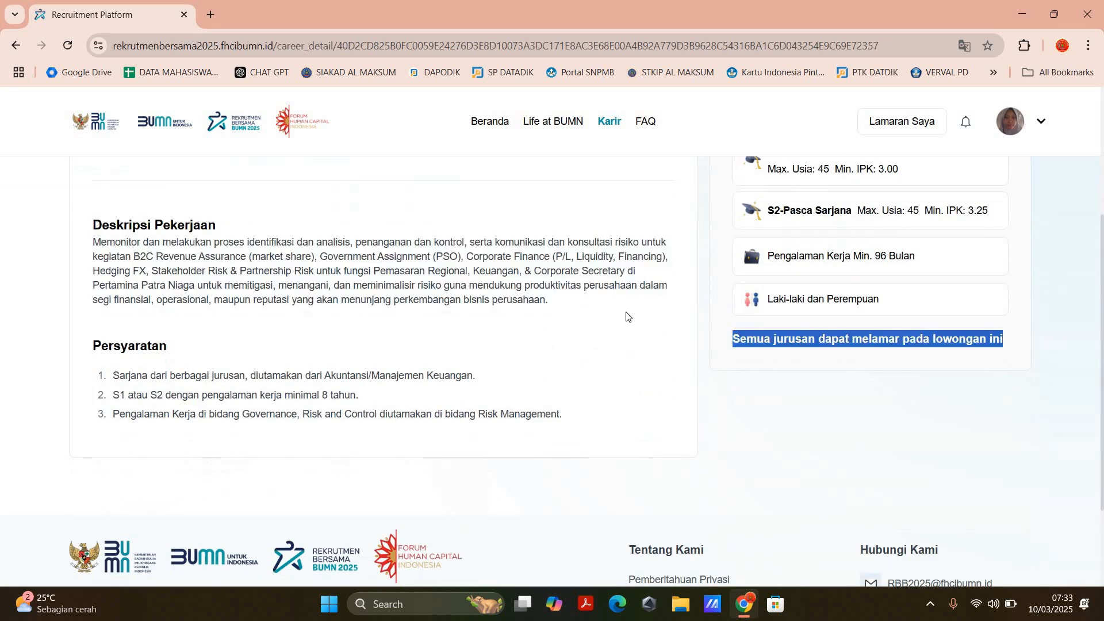
{"action": "scroll", "coordinate": [576, 314], "scroll_direction": "down", "scroll_amount": 3}
{"action": "scroll", "coordinate": [577, 314], "scroll_direction": "up", "scroll_amount": 6}
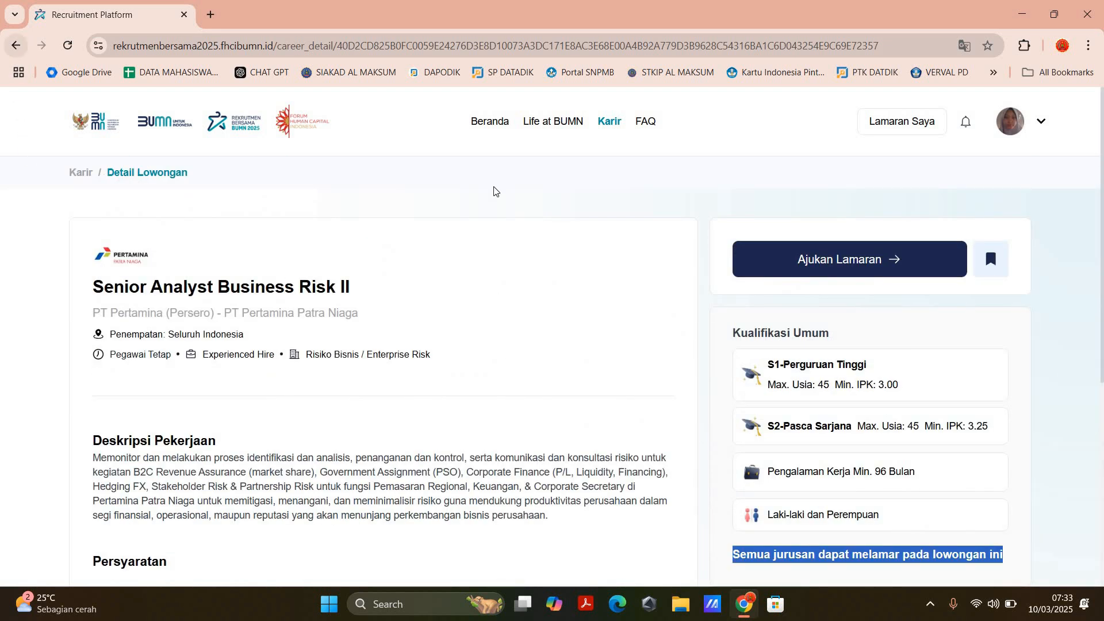
Step: Return to the filtered vacancy list and examine the applicant quota on the Senior Analyst Business Risk II listing
{"action": "key", "text": "alt+Left"}
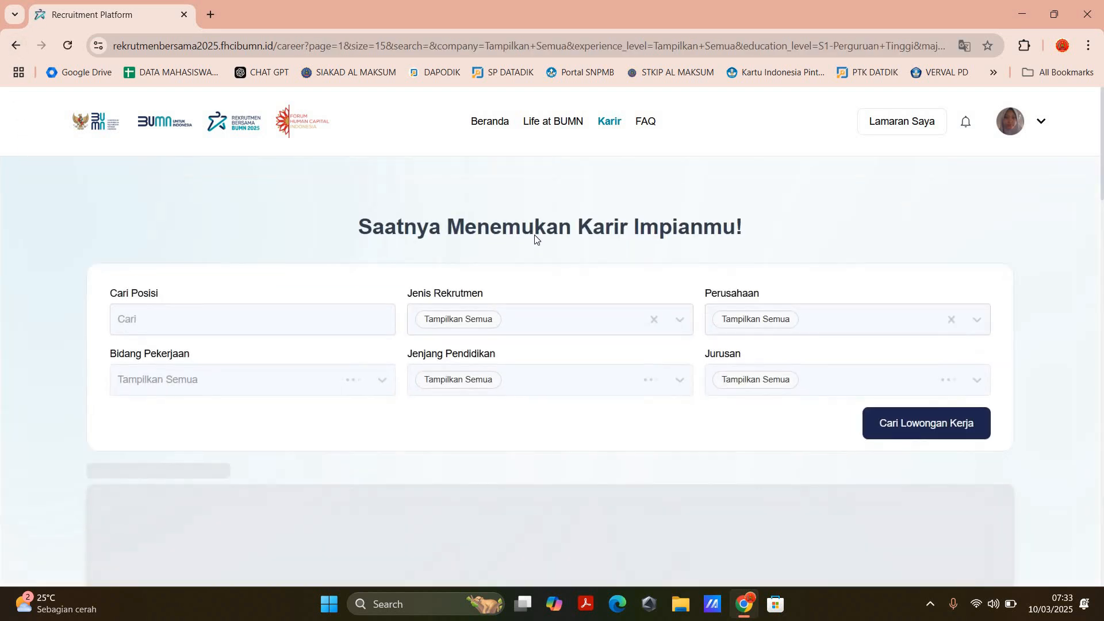
{"action": "scroll", "coordinate": [555, 216], "scroll_direction": "down", "scroll_amount": 3}
{"action": "scroll", "coordinate": [539, 251], "scroll_direction": "down", "scroll_amount": 4}
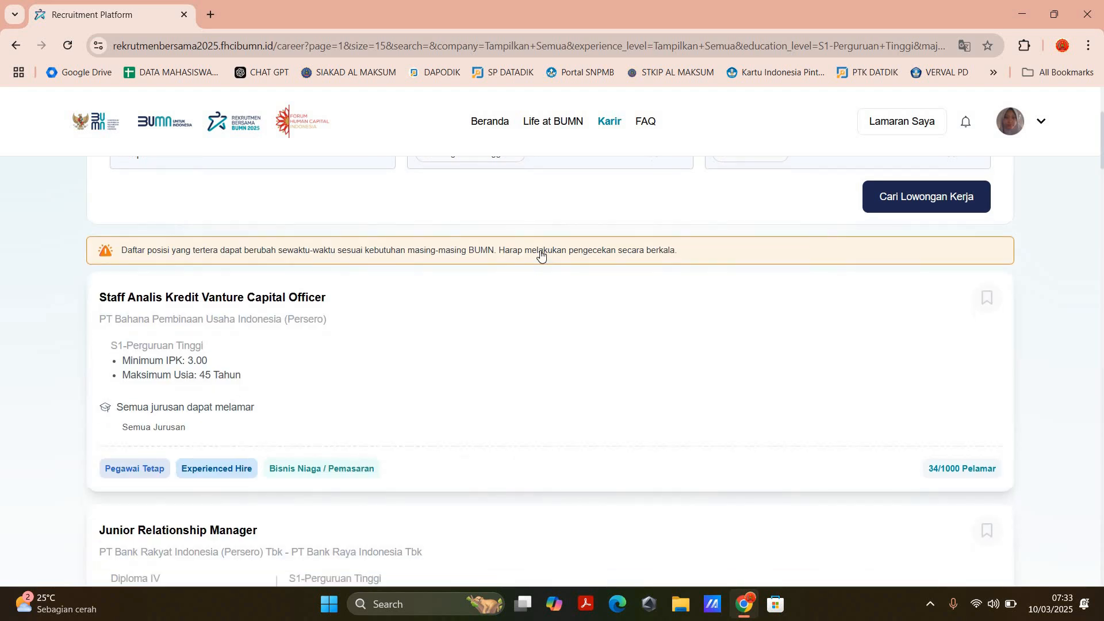
{"action": "scroll", "coordinate": [541, 257], "scroll_direction": "down", "scroll_amount": 5}
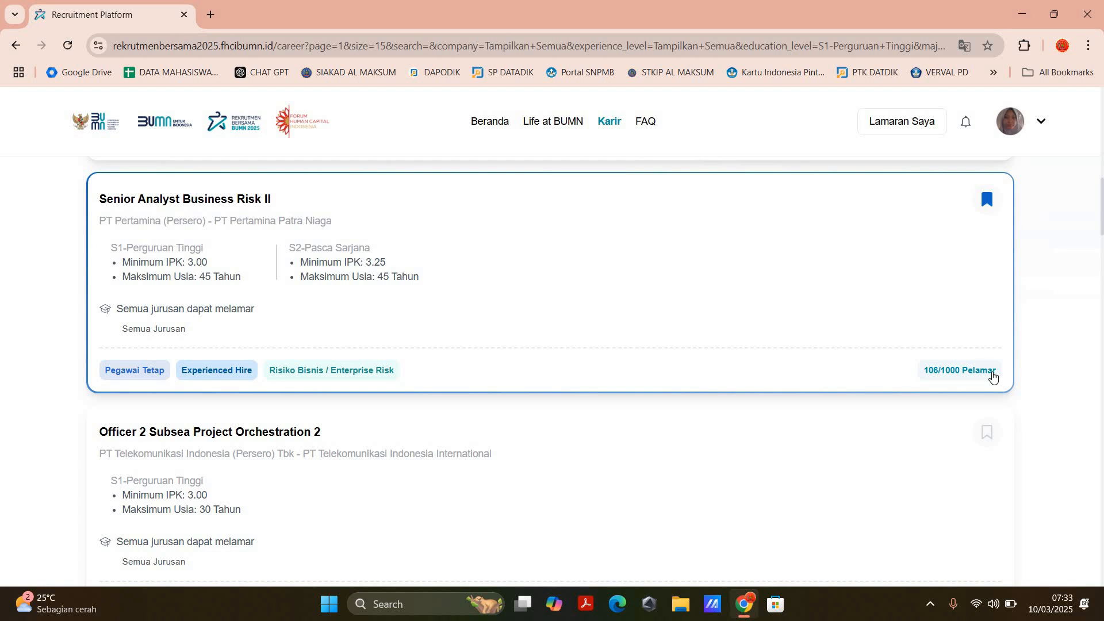
{"action": "scroll", "coordinate": [992, 373], "scroll_direction": "up", "scroll_amount": 5}
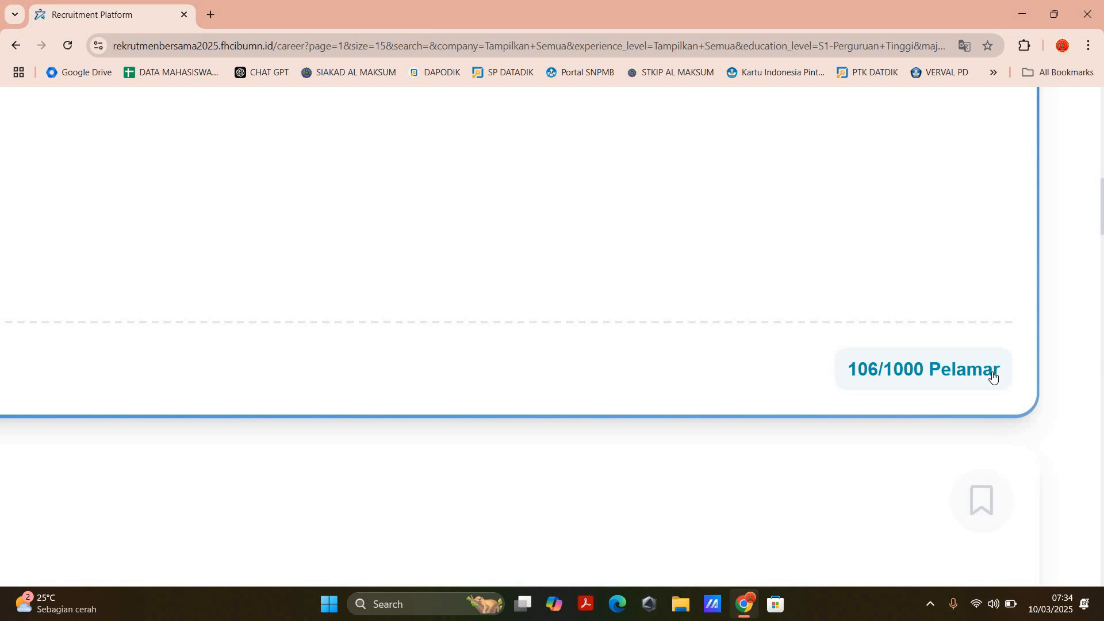
{"action": "scroll", "coordinate": [993, 376], "scroll_direction": "down", "scroll_amount": 5}
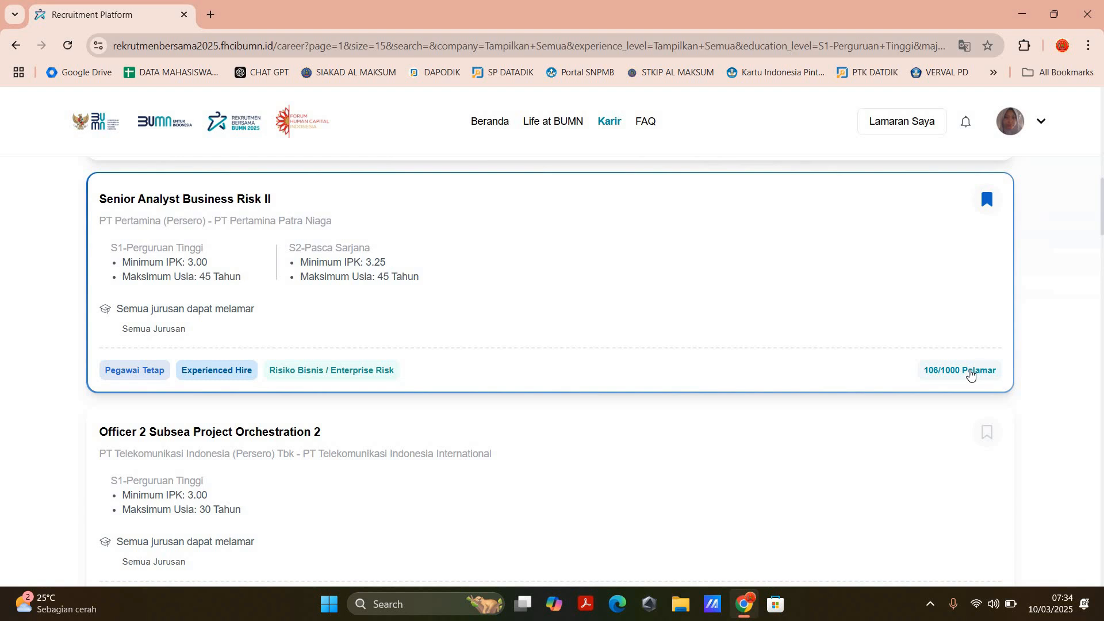
{"action": "scroll", "coordinate": [971, 375], "scroll_direction": "up", "scroll_amount": 5}
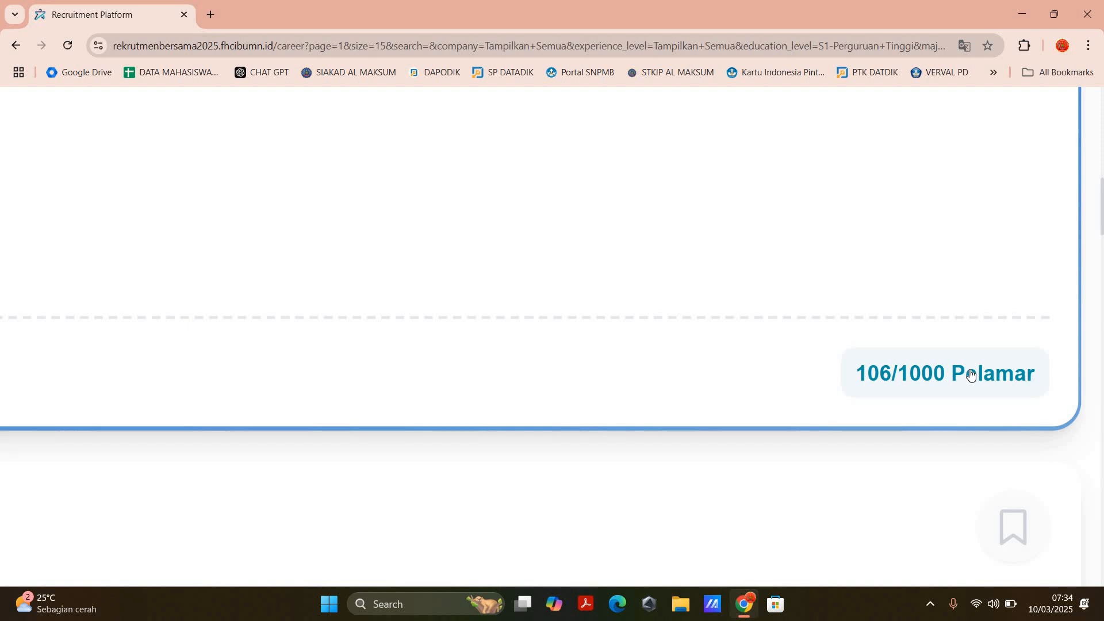
{"action": "left_click", "coordinate": [972, 375]}
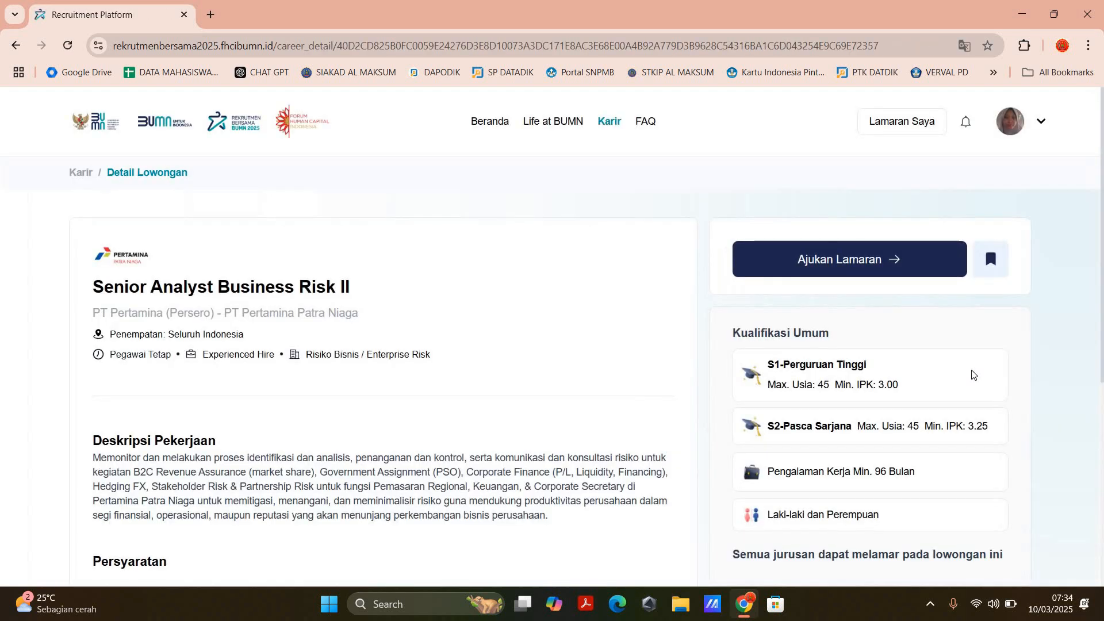
{"action": "left_click", "coordinate": [13, 48]}
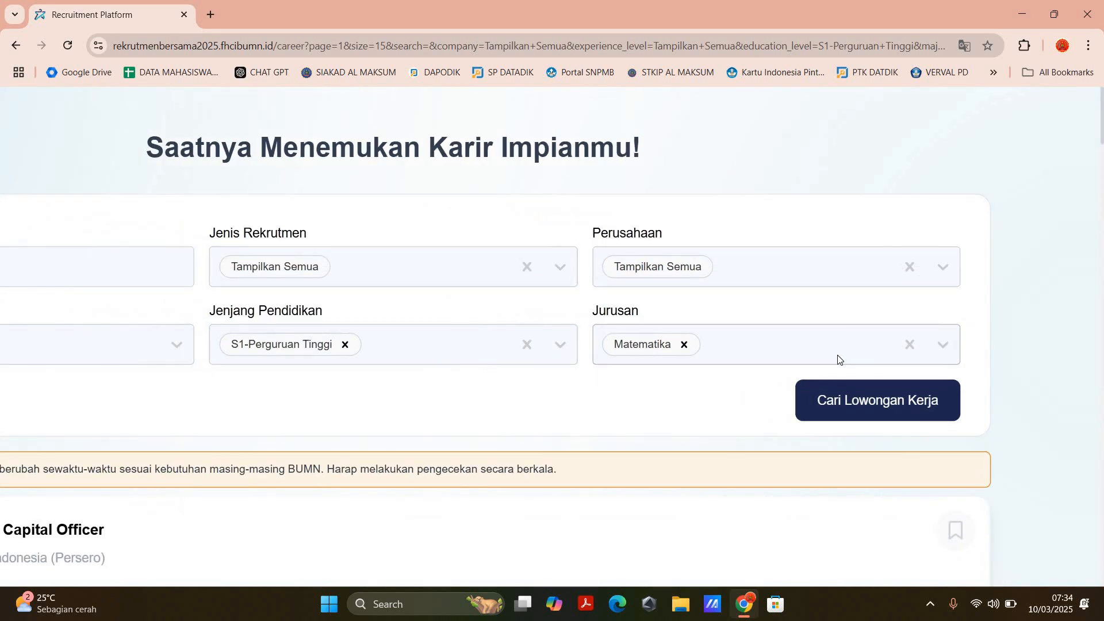
Step: Browse the first page of vacancies filtered for S1-Perguruan Tinggi and Matematika down to Staff Human Capital
{"action": "scroll", "coordinate": [748, 368], "scroll_direction": "down", "scroll_amount": 10}
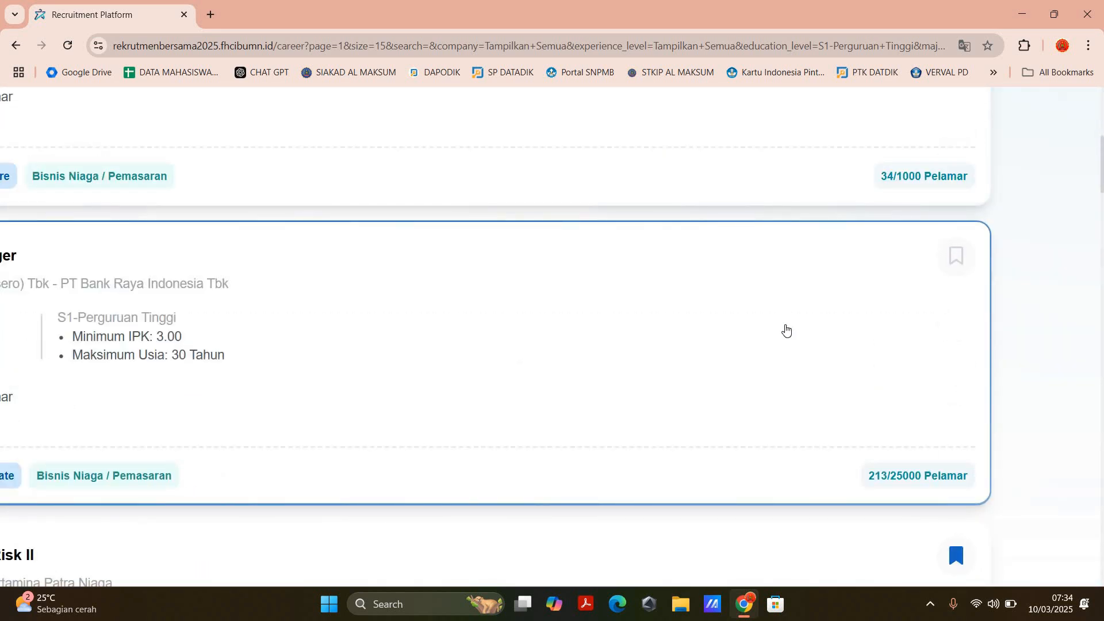
{"action": "scroll", "coordinate": [787, 331], "scroll_direction": "down", "scroll_amount": 3}
{"action": "scroll", "coordinate": [684, 341], "scroll_direction": "down", "scroll_amount": 6}
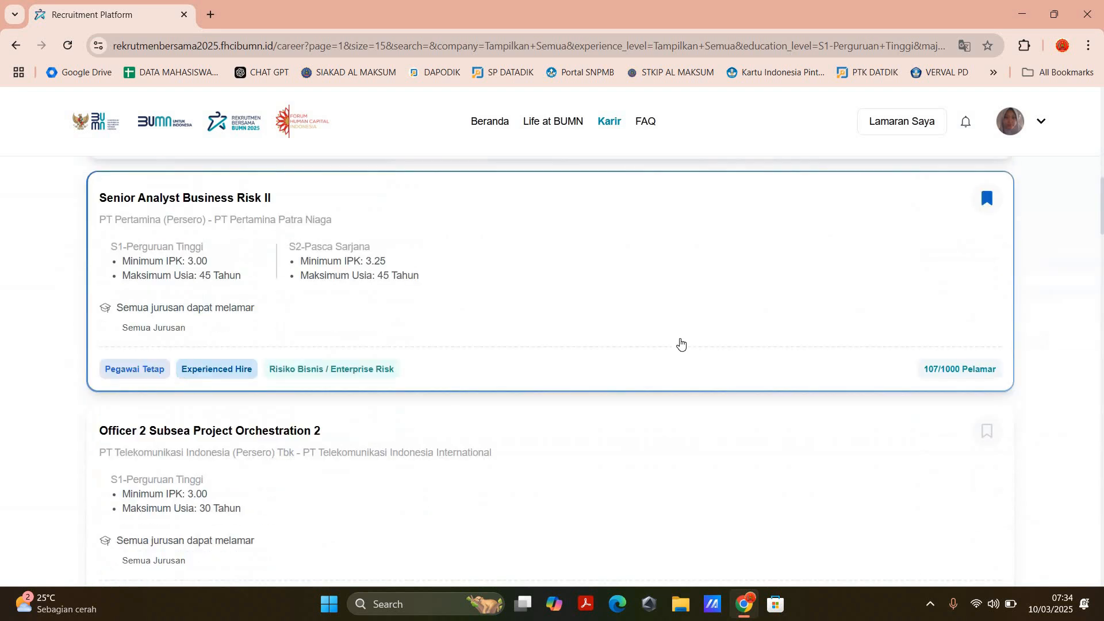
{"action": "scroll", "coordinate": [684, 336], "scroll_direction": "down", "scroll_amount": 10}
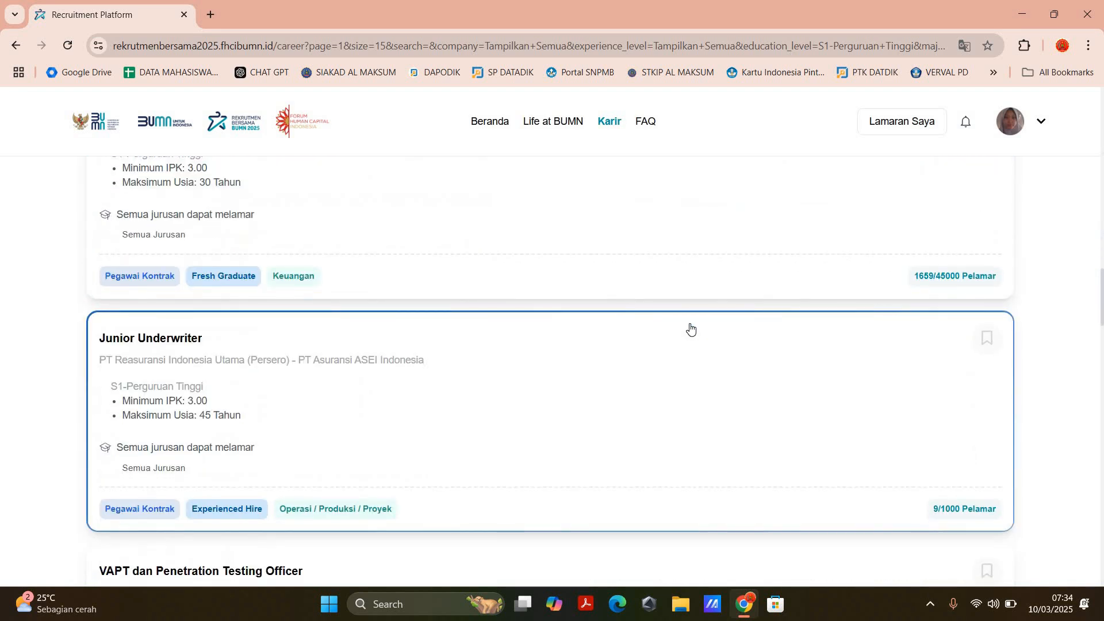
{"action": "scroll", "coordinate": [691, 329], "scroll_direction": "down", "scroll_amount": 1}
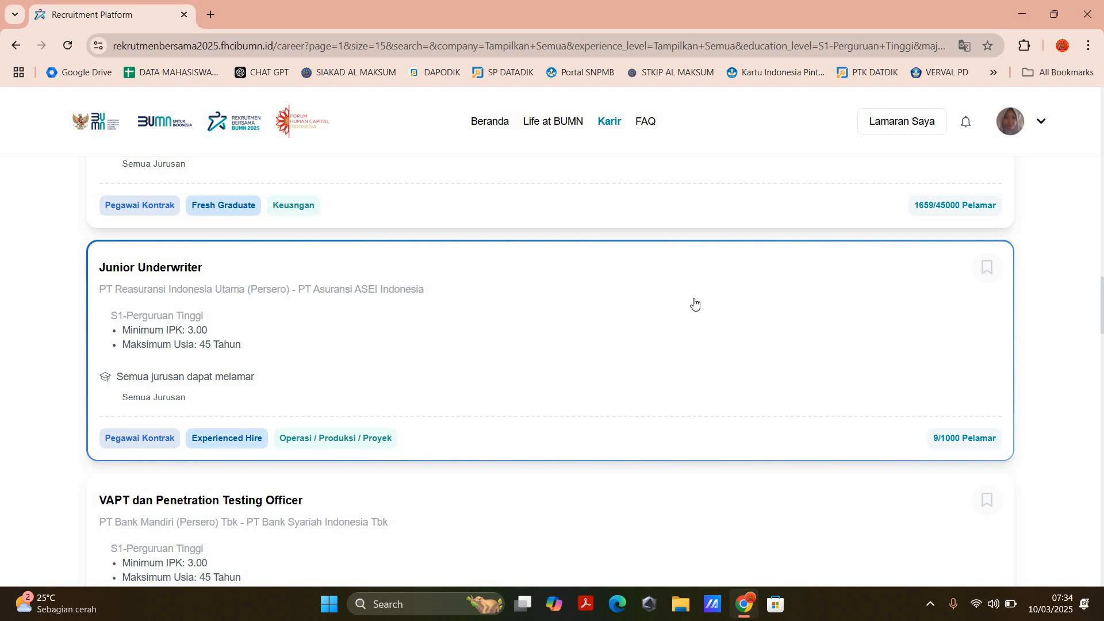
{"action": "scroll", "coordinate": [712, 295], "scroll_direction": "down", "scroll_amount": 15}
{"action": "scroll", "coordinate": [722, 290], "scroll_direction": "down", "scroll_amount": 15}
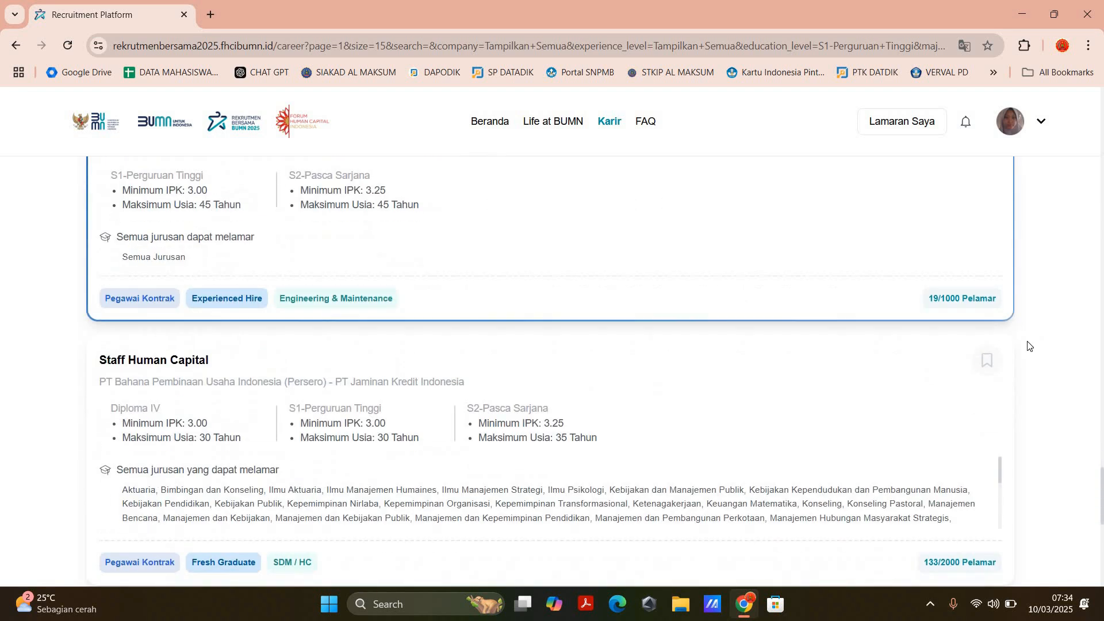
Step: Open page 5 of the vacancy results and check the quota status of its last listings, from Staff General Affair onward
{"action": "left_click", "coordinate": [936, 317]}
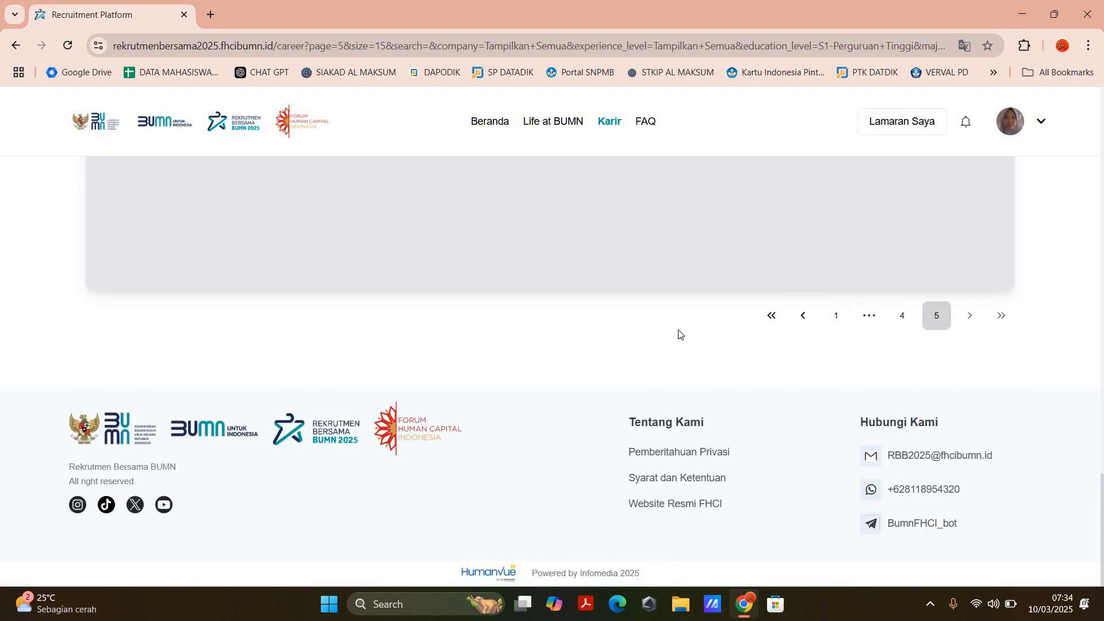
{"action": "scroll", "coordinate": [944, 462], "scroll_direction": "up", "scroll_amount": 3}
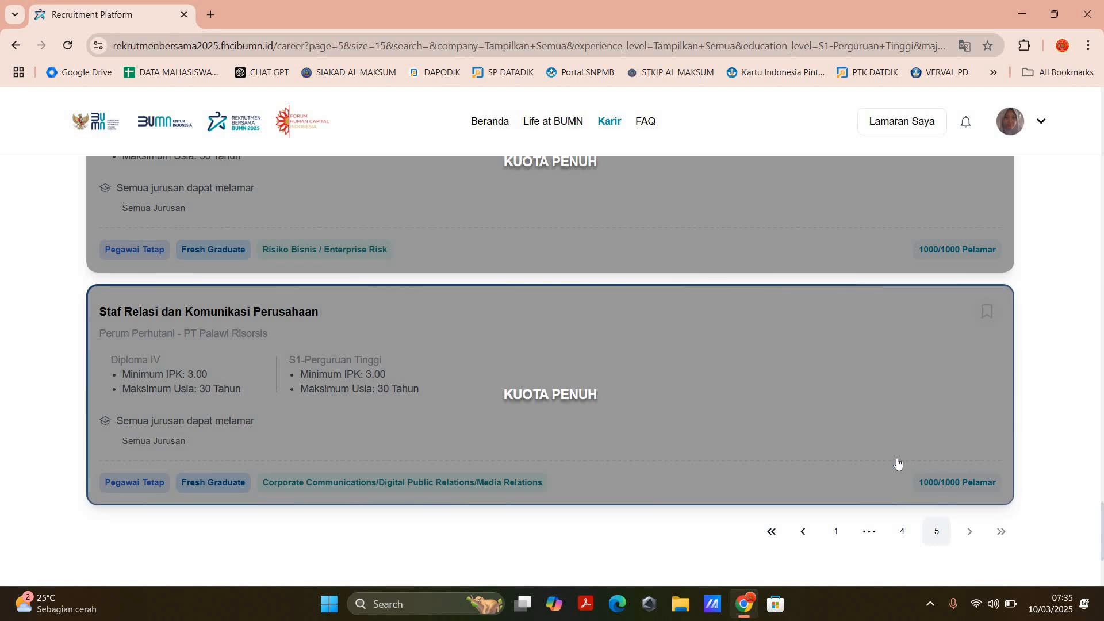
{"action": "scroll", "coordinate": [557, 326], "scroll_direction": "up", "scroll_amount": 2}
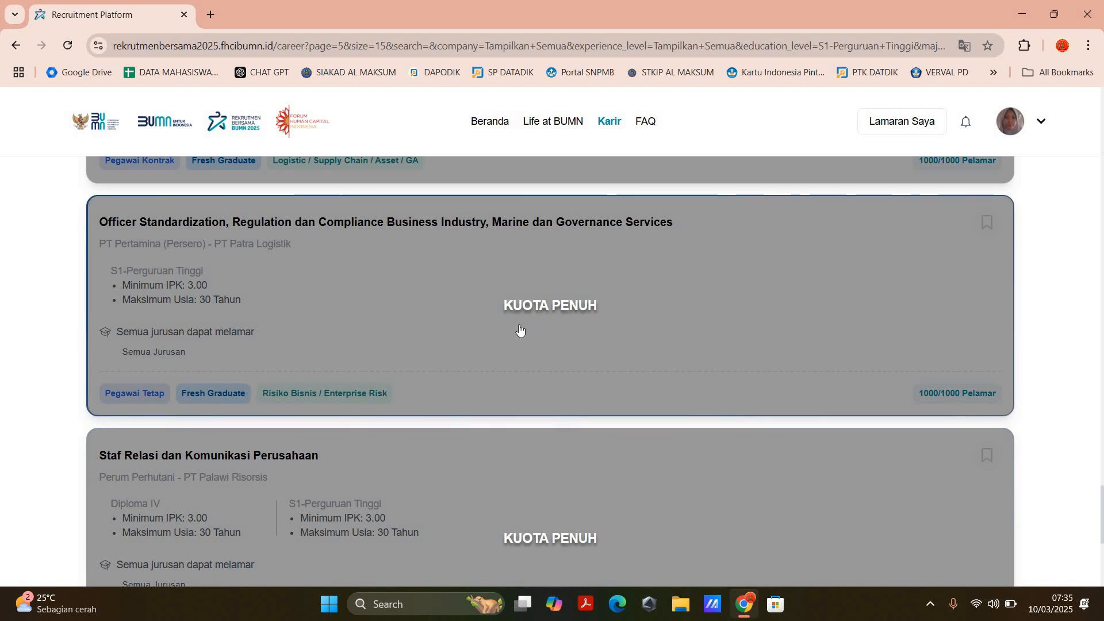
{"action": "scroll", "coordinate": [520, 333], "scroll_direction": "up", "scroll_amount": 2}
{"action": "scroll", "coordinate": [526, 371], "scroll_direction": "up", "scroll_amount": 3}
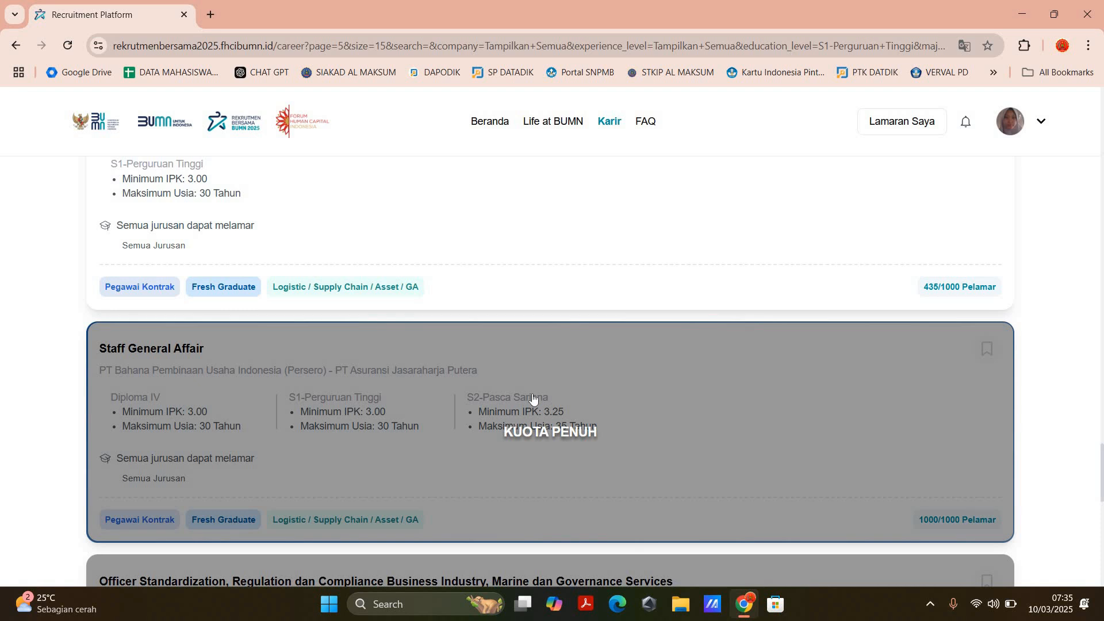
{"action": "scroll", "coordinate": [534, 397], "scroll_direction": "down", "scroll_amount": 10}
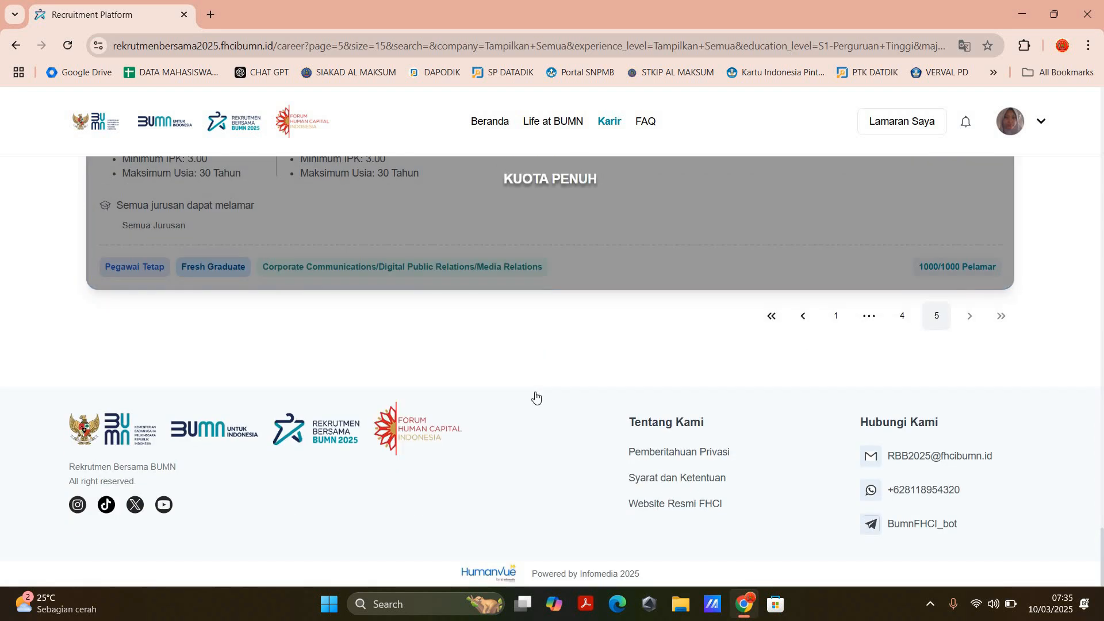
Step: Browse the page 5 vacancies from Staf Pengadaan Barang dan Jasa back up to Information Technology Assistant
{"action": "scroll", "coordinate": [535, 397], "scroll_direction": "up", "scroll_amount": 4}
{"action": "scroll", "coordinate": [536, 397], "scroll_direction": "up", "scroll_amount": 15}
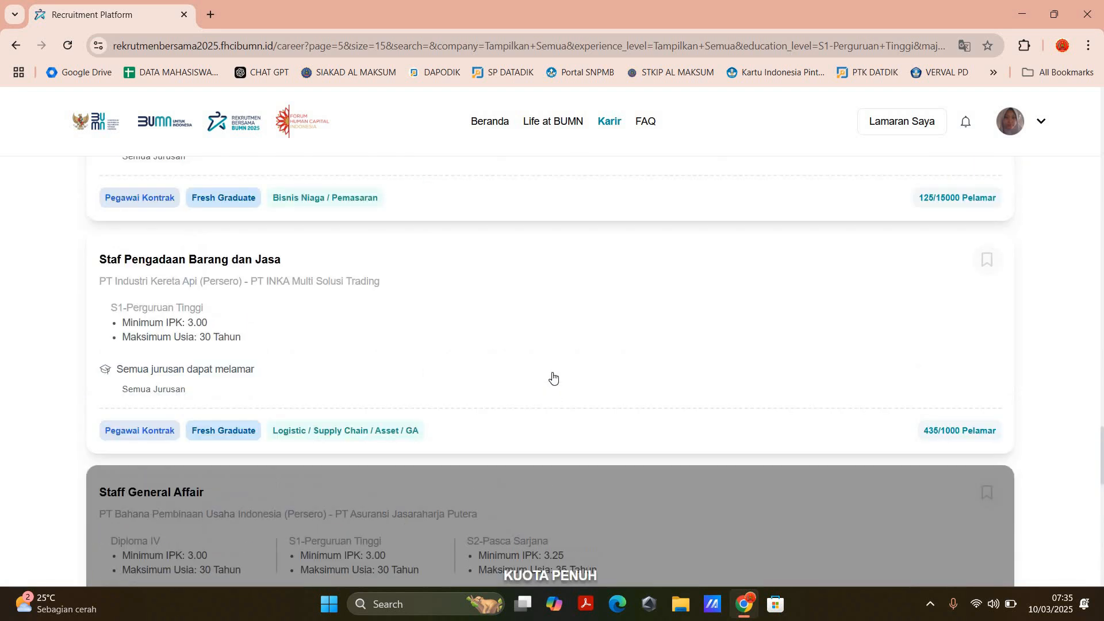
{"action": "scroll", "coordinate": [553, 378], "scroll_direction": "up", "scroll_amount": 8}
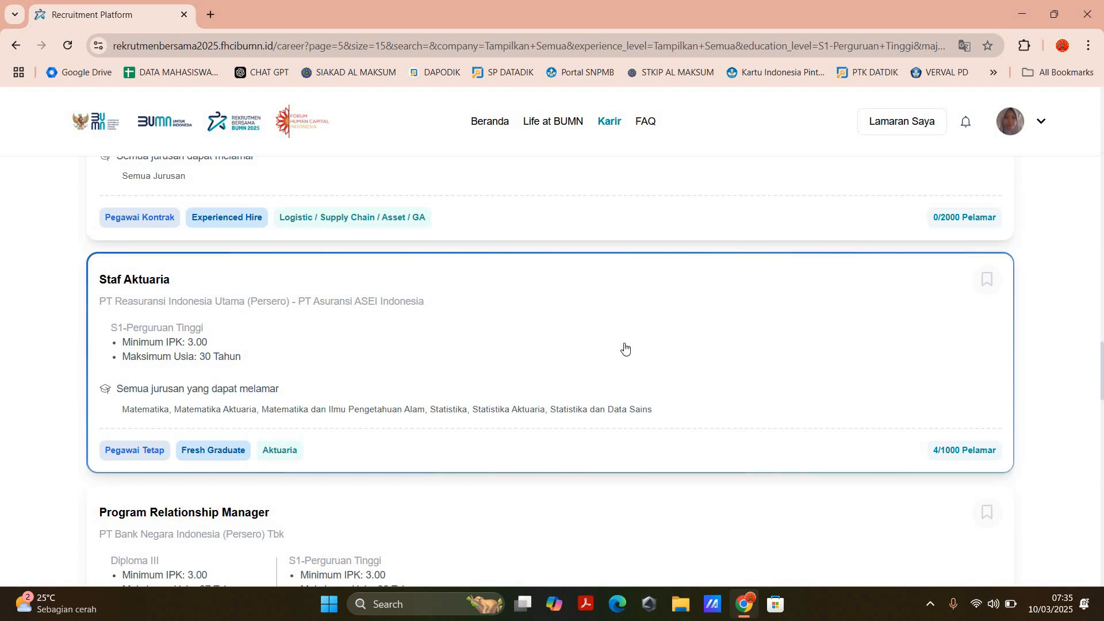
{"action": "scroll", "coordinate": [684, 250], "scroll_direction": "up", "scroll_amount": 12}
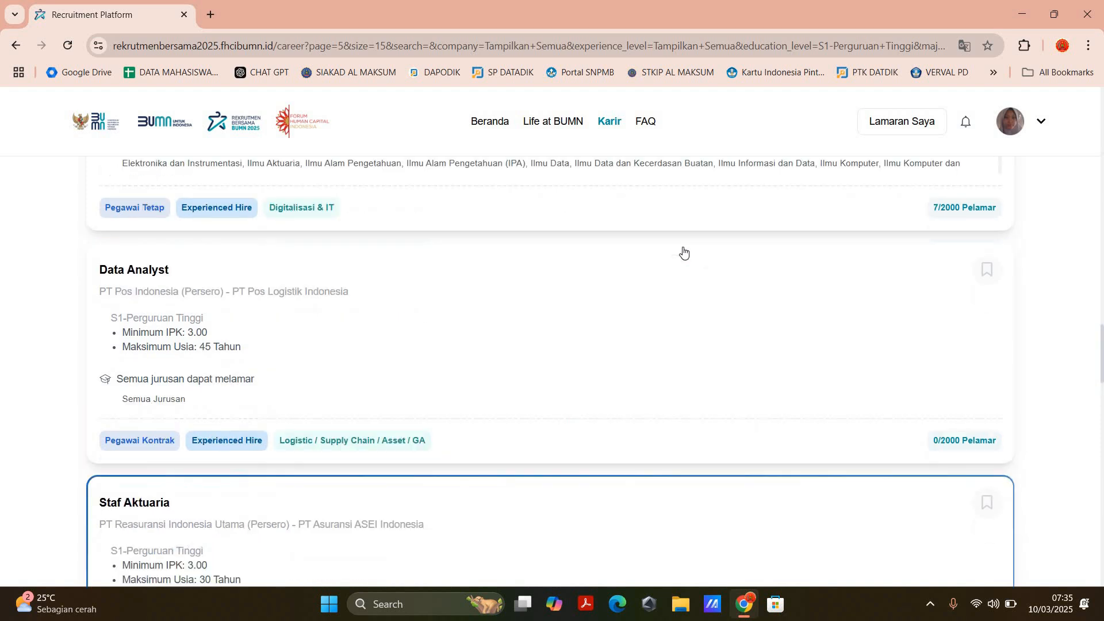
{"action": "scroll", "coordinate": [688, 253], "scroll_direction": "up", "scroll_amount": 20}
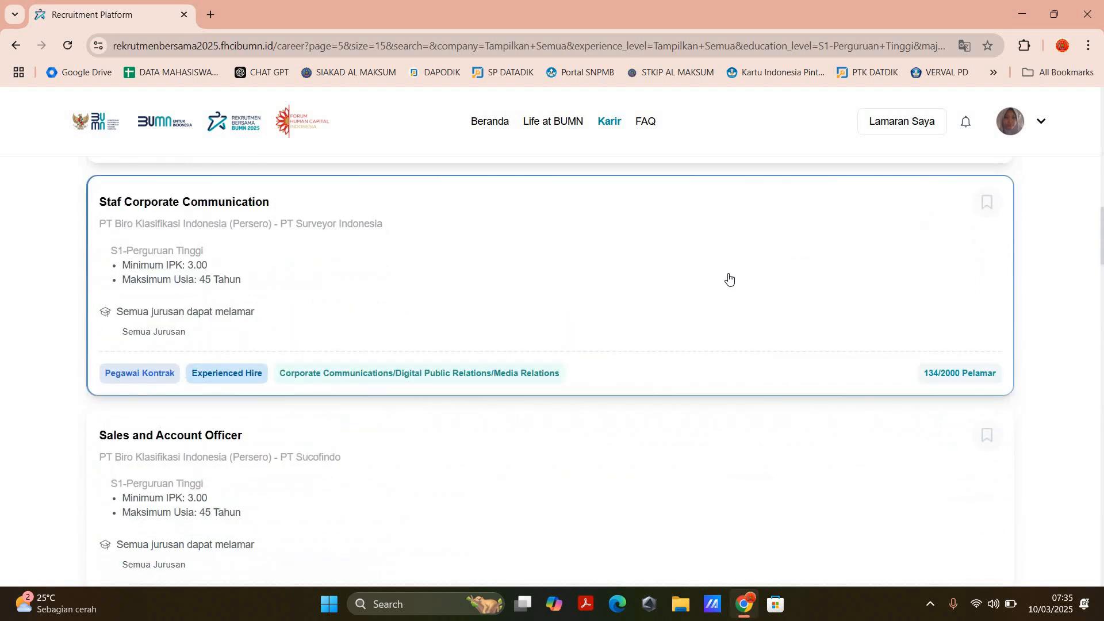
{"action": "scroll", "coordinate": [742, 253], "scroll_direction": "up", "scroll_amount": 15}
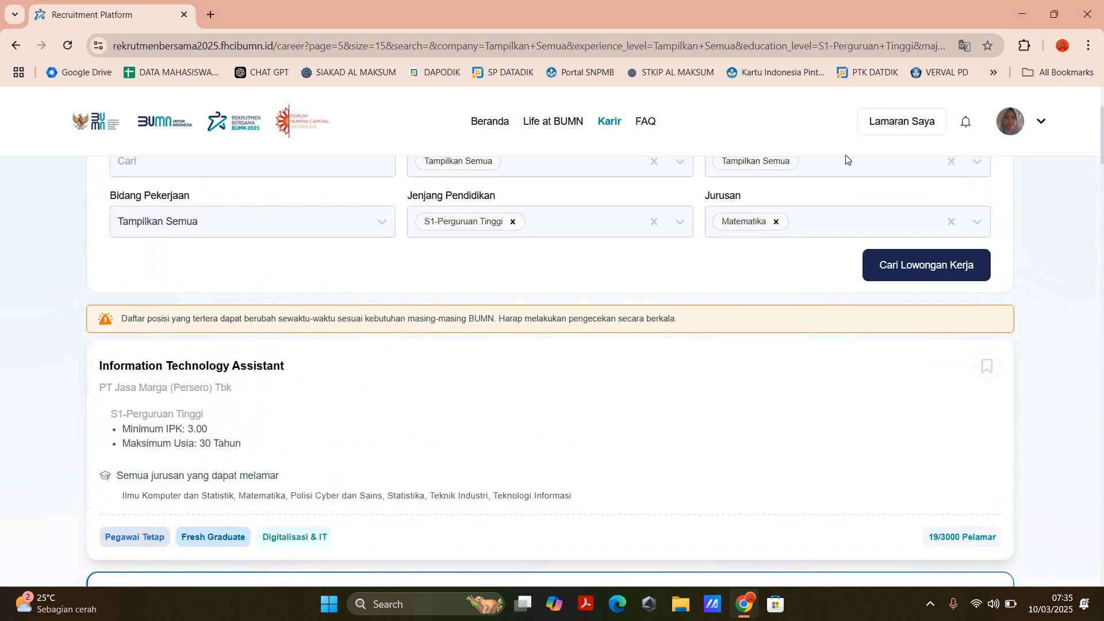
Step: Open Lowongan Tersimpan and look over the saved Senior Analyst Business Risk II and Asisten Manajer Pemasaran vacancies
{"action": "left_click", "coordinate": [1035, 126]}
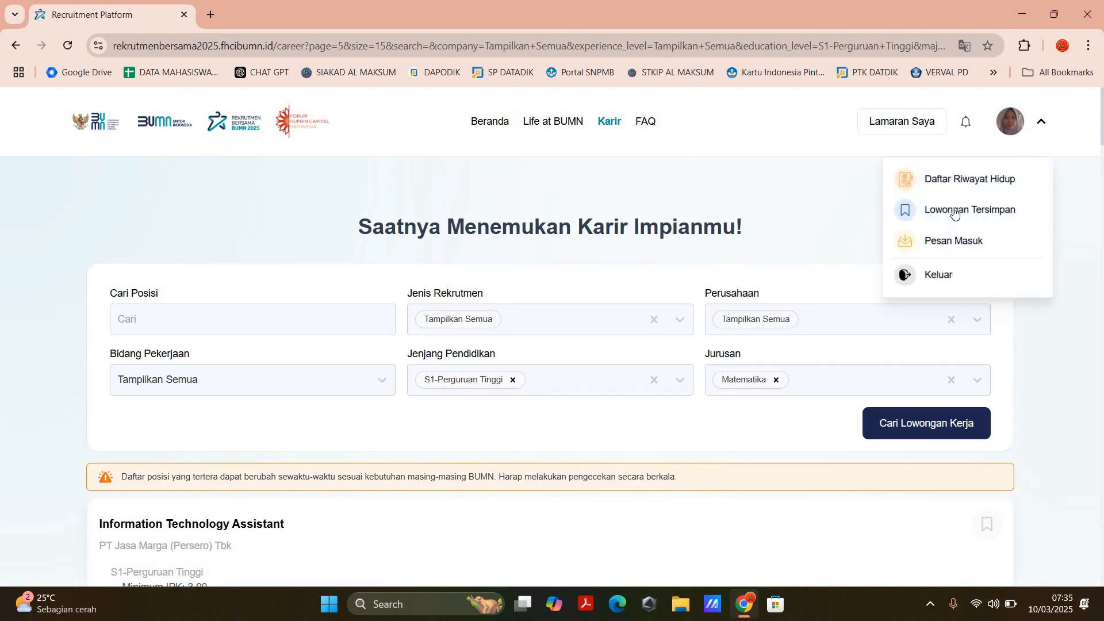
{"action": "left_click", "coordinate": [1029, 209]}
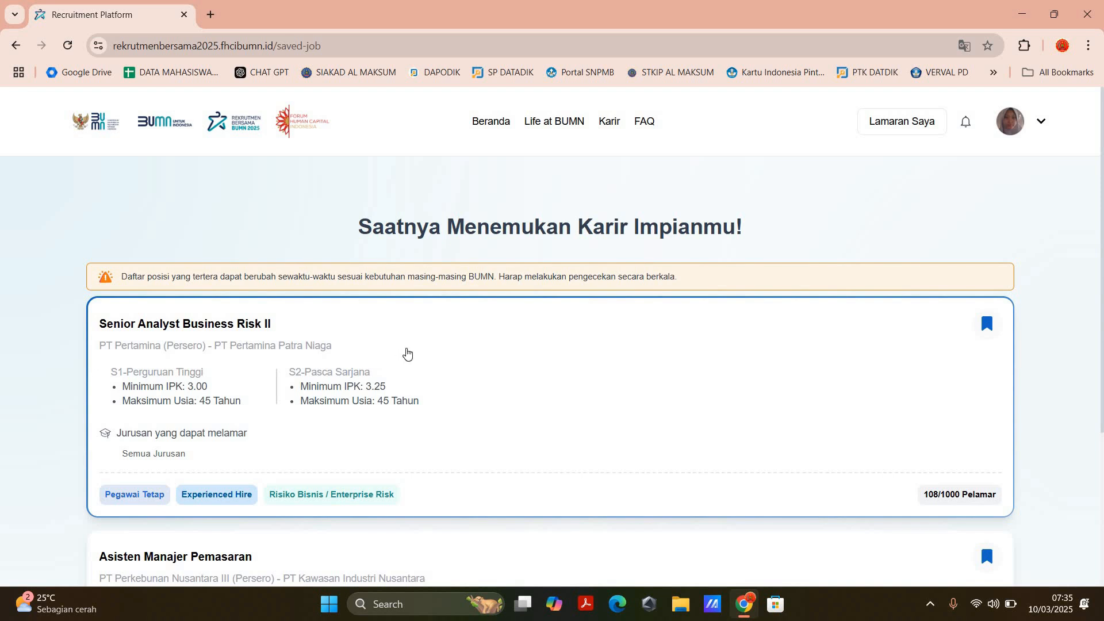
{"action": "scroll", "coordinate": [402, 354], "scroll_direction": "down", "scroll_amount": 5}
{"action": "scroll", "coordinate": [166, 368], "scroll_direction": "up", "scroll_amount": 5}
{"action": "scroll", "coordinate": [523, 370], "scroll_direction": "down", "scroll_amount": 4}
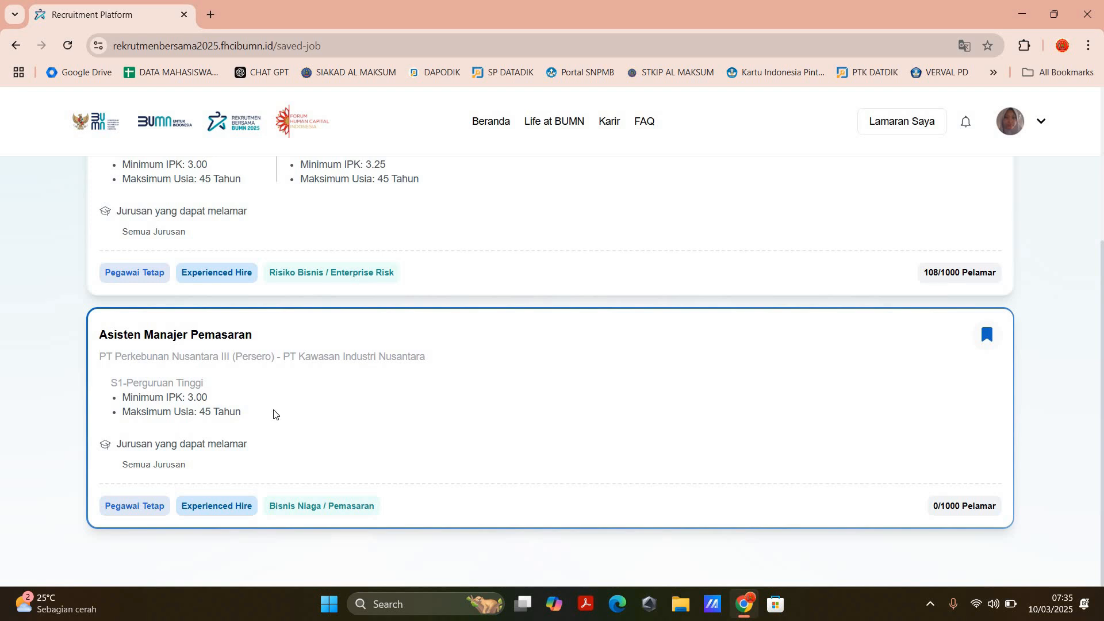
Step: Open the saved Asisten Manajer Pemasaran vacancy and read its Deskripsi Pekerjaan, Persyaratan and Sertifikasi Khusus sections
{"action": "left_click", "coordinate": [241, 336]}
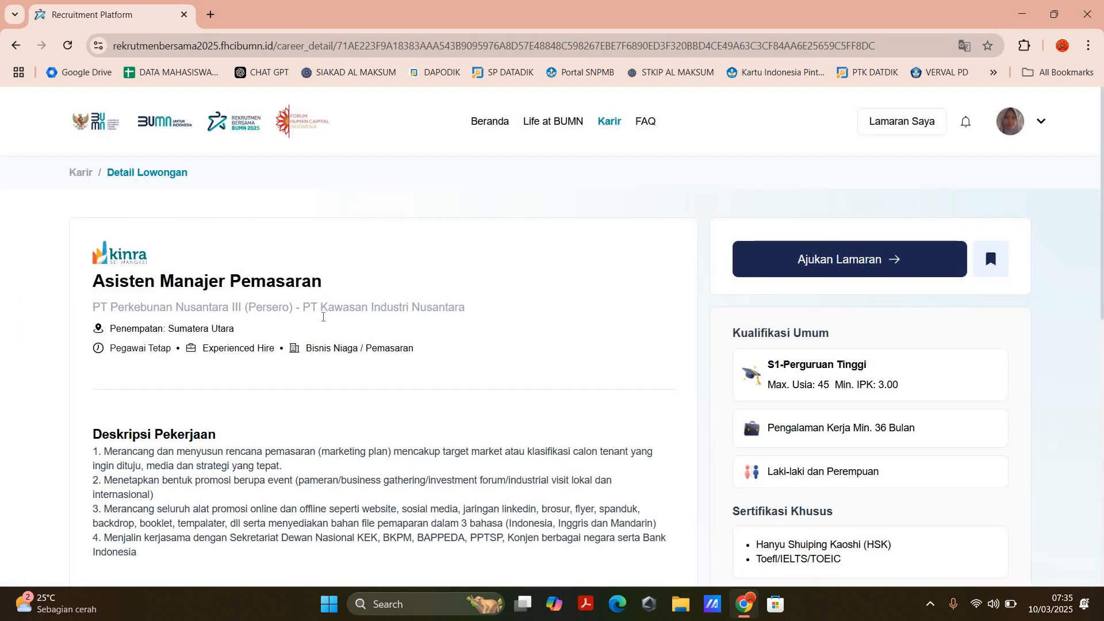
{"action": "scroll", "coordinate": [141, 265], "scroll_direction": "down", "scroll_amount": 4}
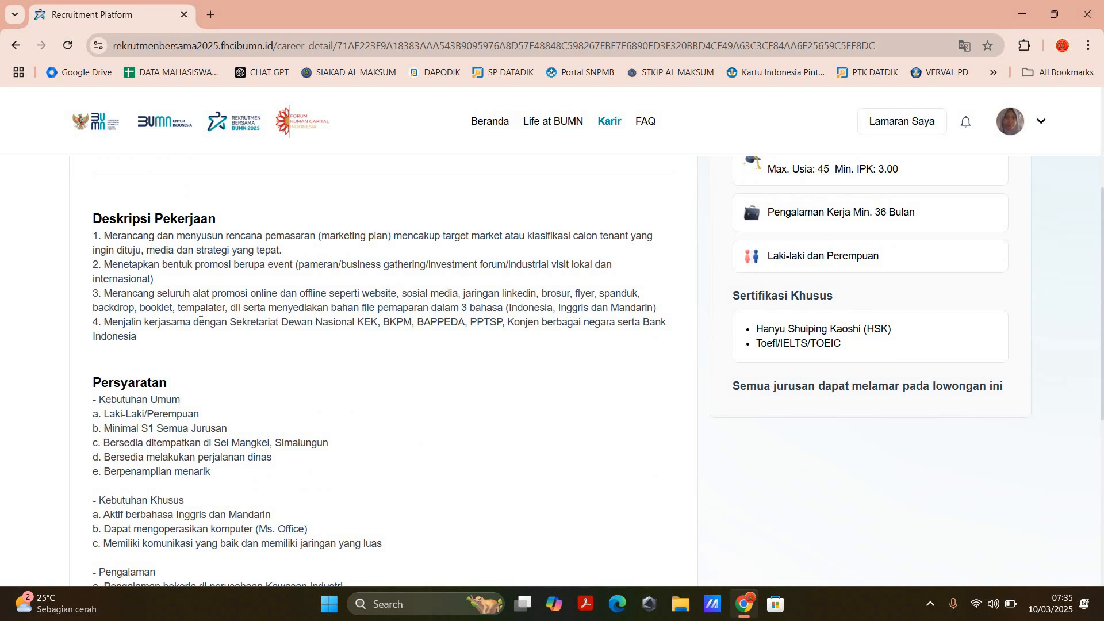
{"action": "scroll", "coordinate": [200, 312], "scroll_direction": "down", "scroll_amount": 3}
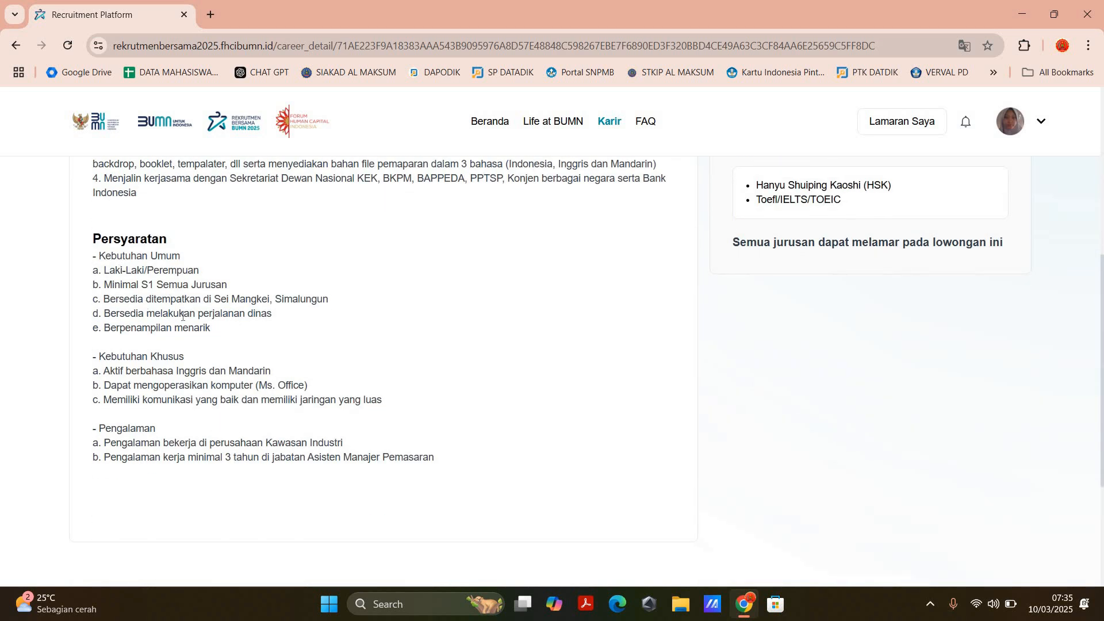
Step: Highlight and review the Kebutuhan Umum, Kebutuhan Khusus, Pengalaman and Sertifikasi Khusus entries of the Asisten Manajer Pemasaran vacancy
{"action": "left_click_drag", "start_coordinate": [102, 270], "coordinate": [232, 339]}
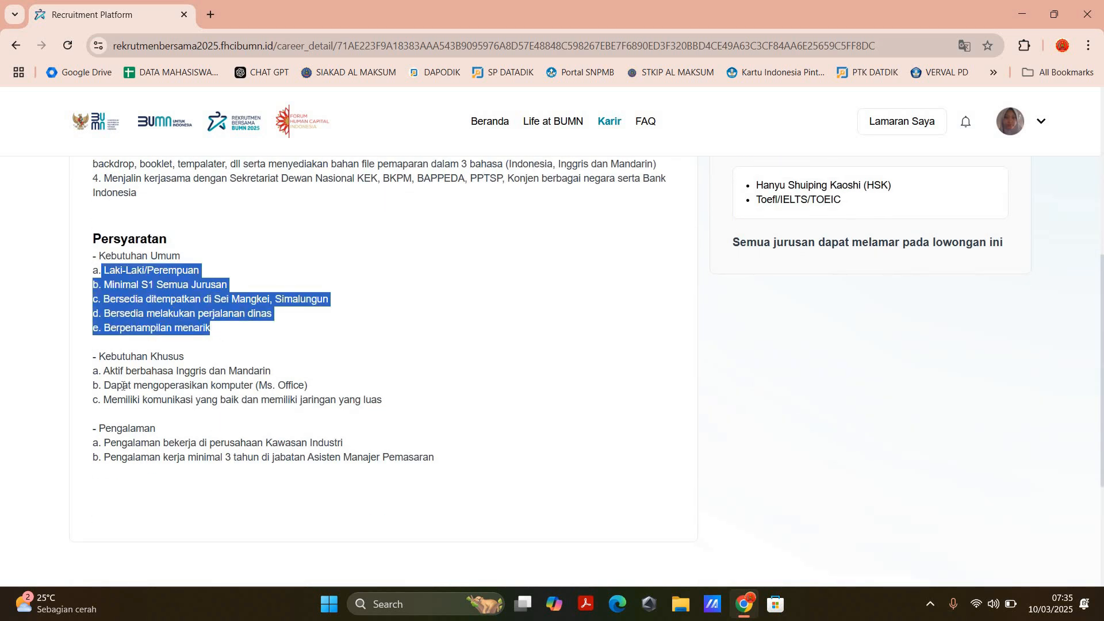
{"action": "left_click_drag", "start_coordinate": [388, 406], "coordinate": [103, 371]}
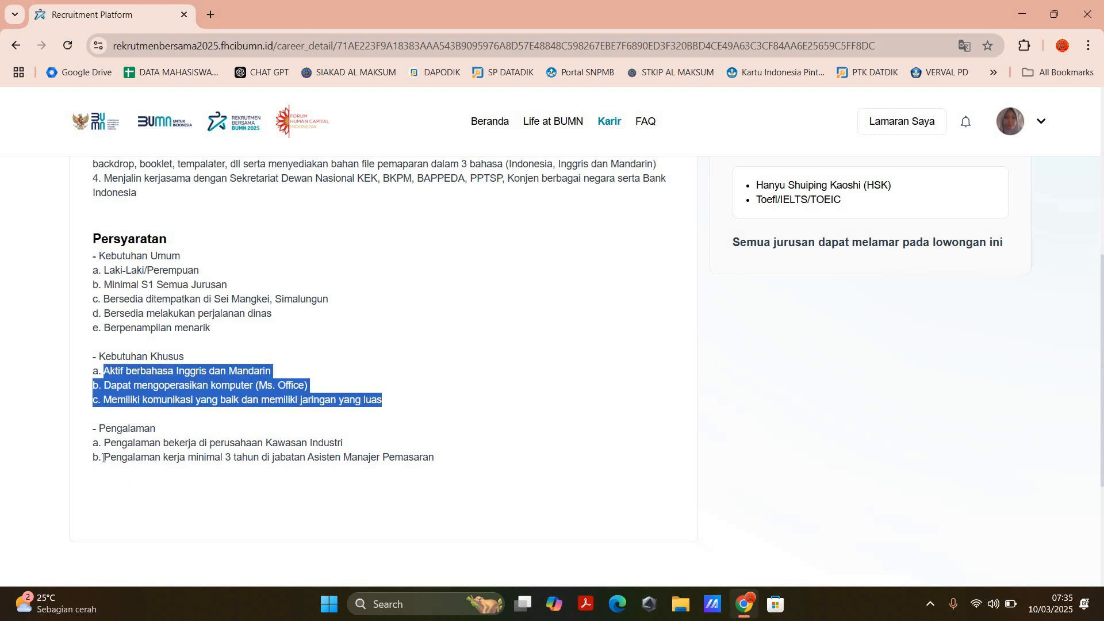
{"action": "left_click_drag", "start_coordinate": [104, 443], "coordinate": [437, 458]}
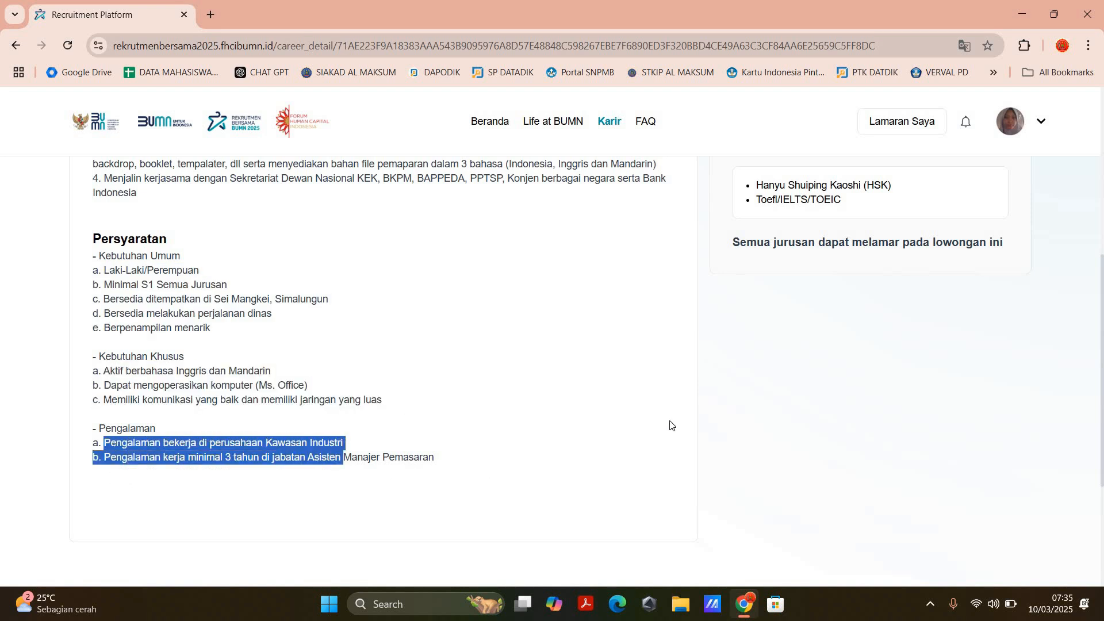
{"action": "scroll", "coordinate": [995, 420], "scroll_direction": "up", "scroll_amount": 5}
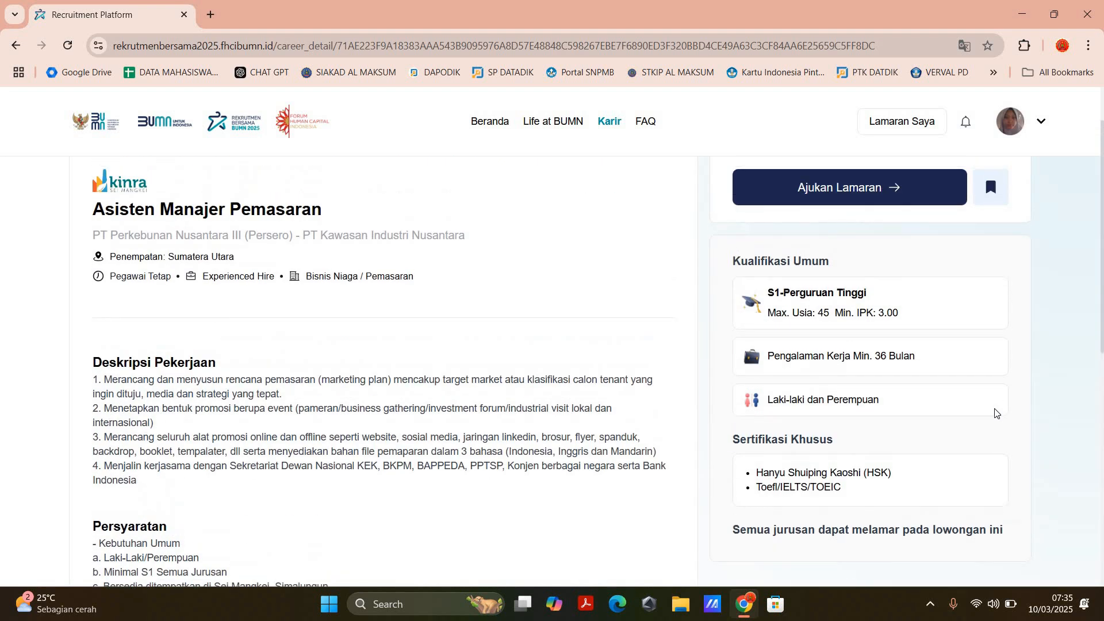
{"action": "scroll", "coordinate": [849, 426], "scroll_direction": "down", "scroll_amount": 1}
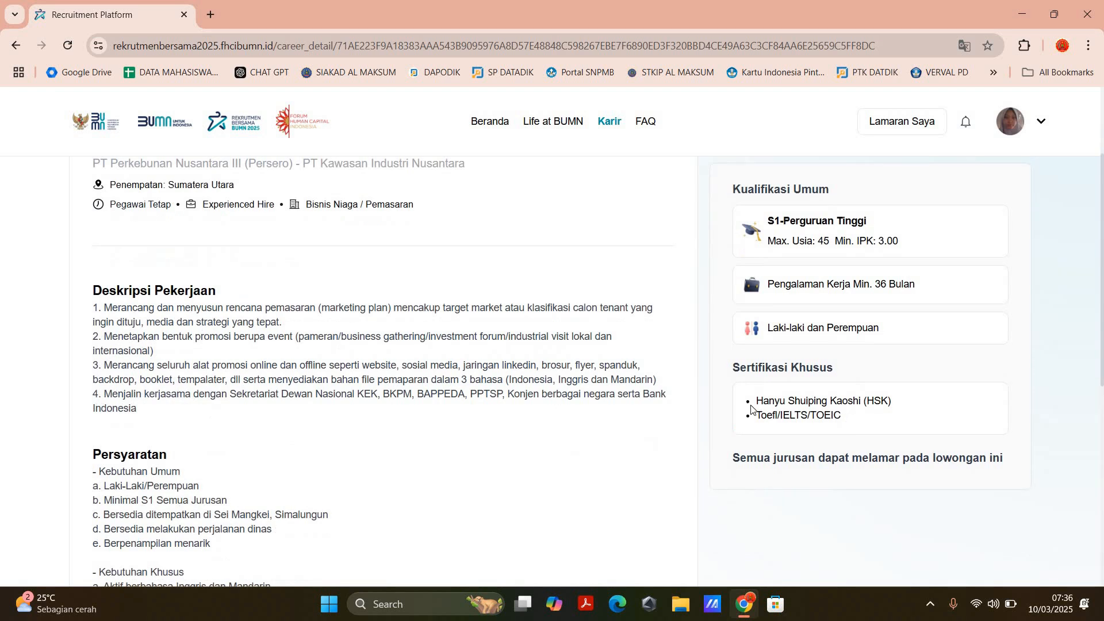
{"action": "left_click_drag", "start_coordinate": [842, 415], "coordinate": [740, 394]}
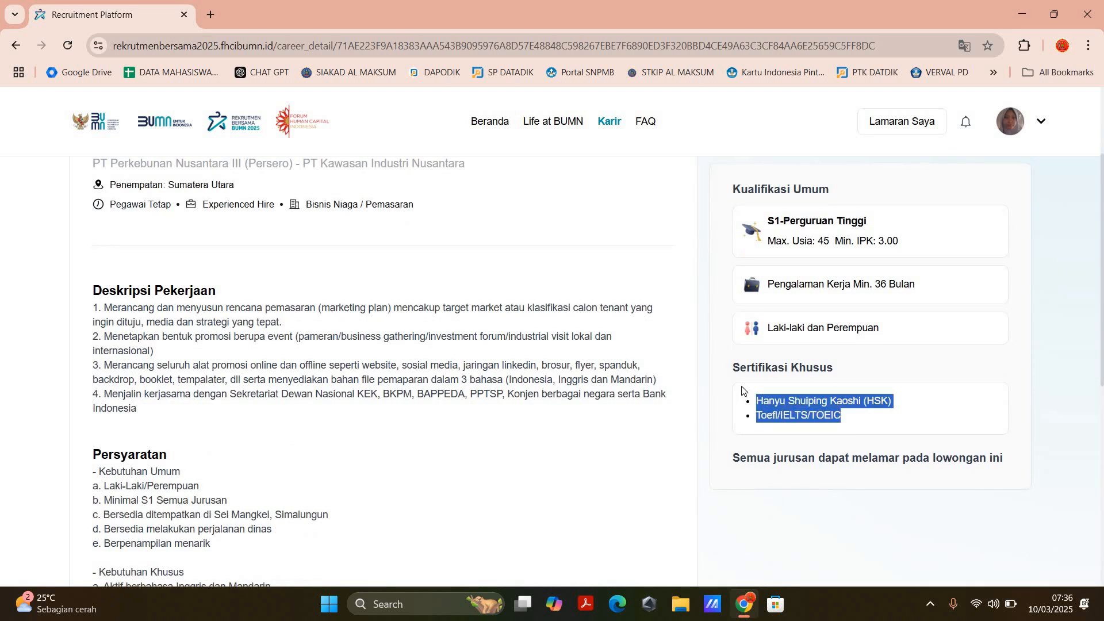
{"action": "scroll", "coordinate": [742, 391], "scroll_direction": "up", "scroll_amount": 2}
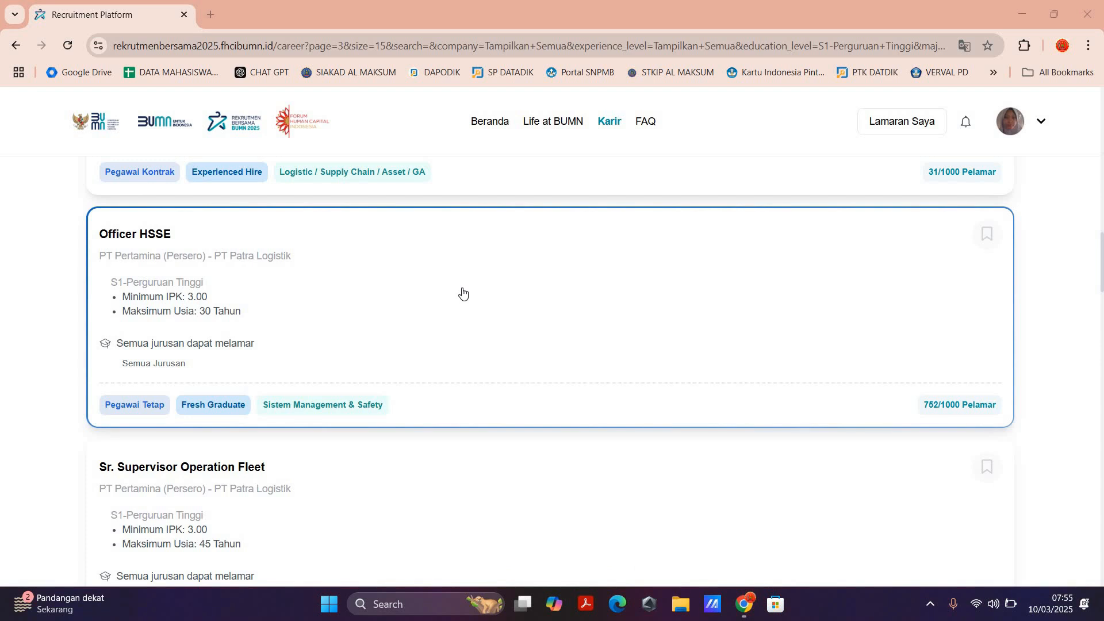
Step: Open the Officer HSSE vacancy at PT Patra Logistik and read its Deskripsi Pekerjaan, Persyaratan and Kualifikasi Umum
{"action": "left_click", "coordinate": [412, 298]}
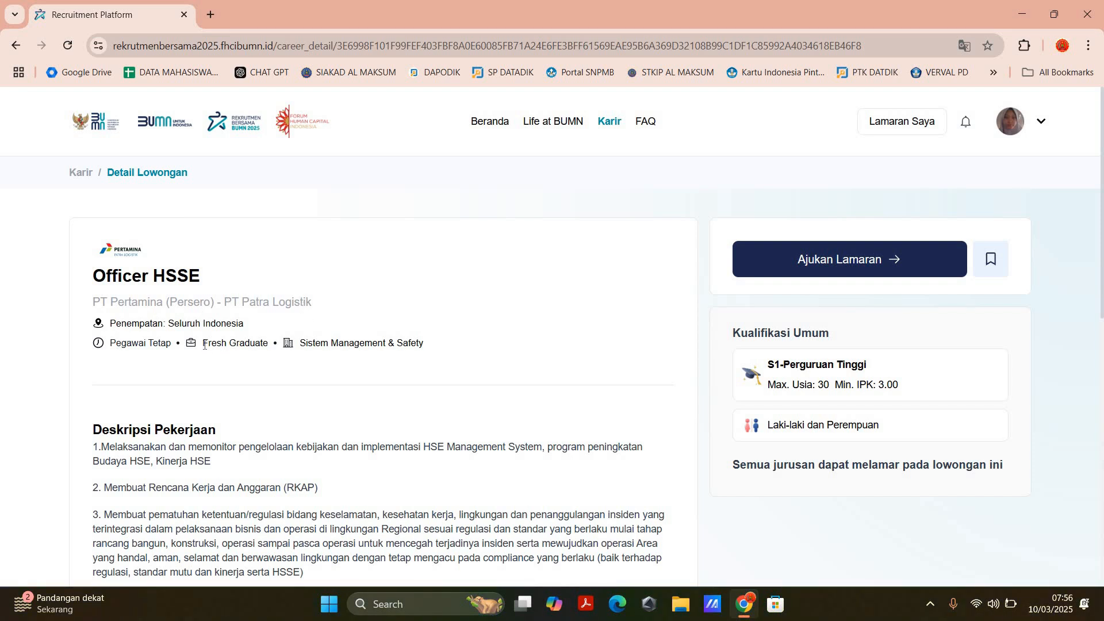
{"action": "scroll", "coordinate": [214, 341], "scroll_direction": "down", "scroll_amount": 4}
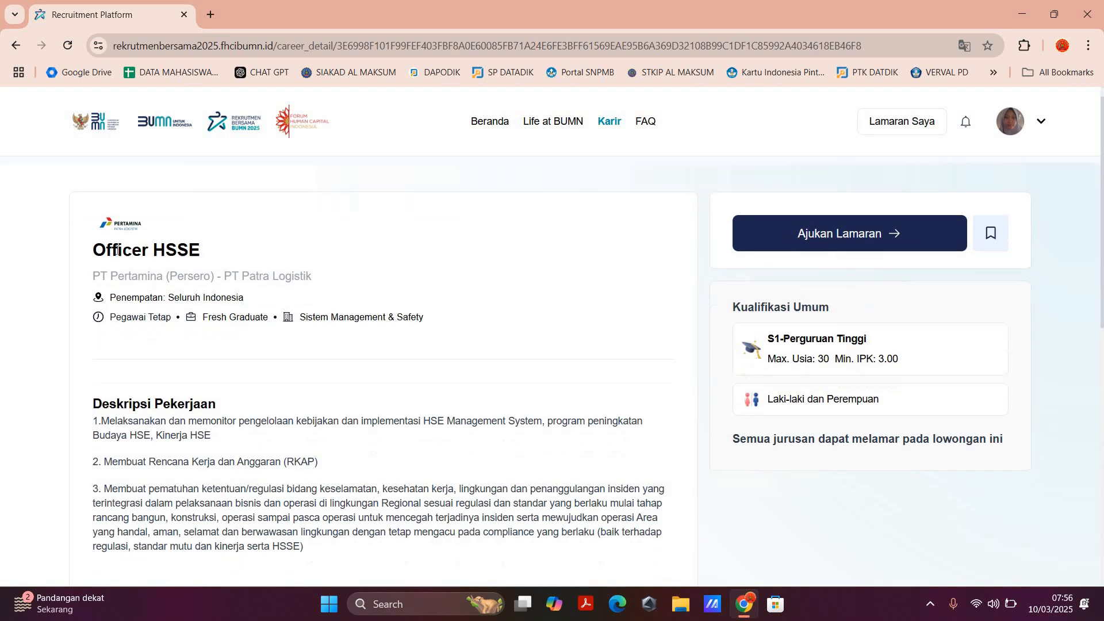
{"action": "left_click_drag", "start_coordinate": [92, 231], "coordinate": [305, 357]}
{"action": "scroll", "coordinate": [195, 370], "scroll_direction": "down", "scroll_amount": 3}
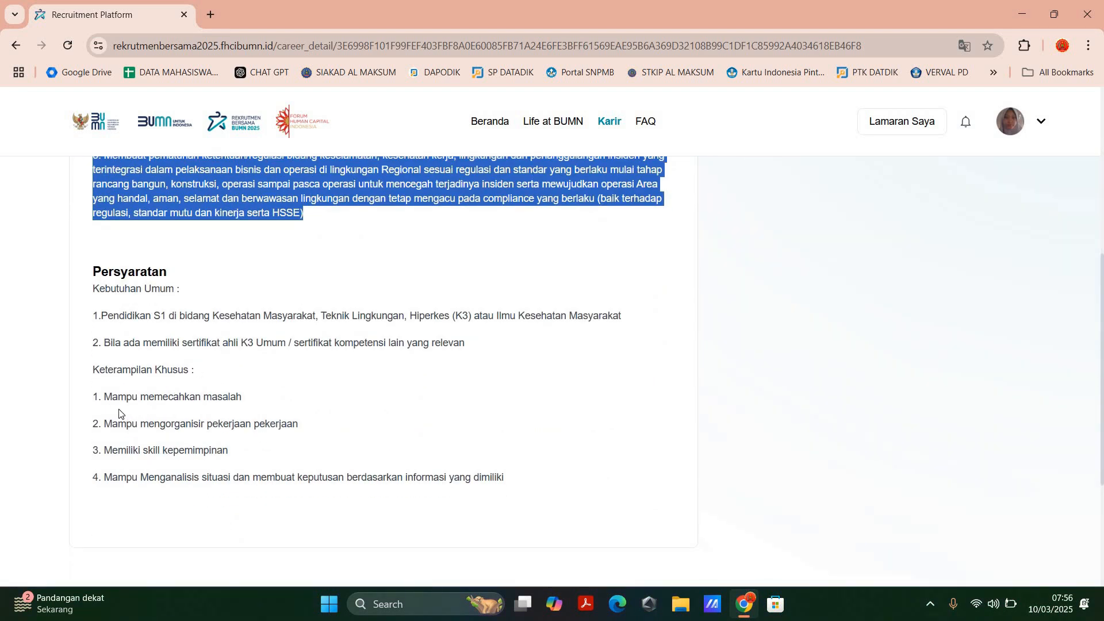
{"action": "scroll", "coordinate": [626, 338], "scroll_direction": "up", "scroll_amount": 6}
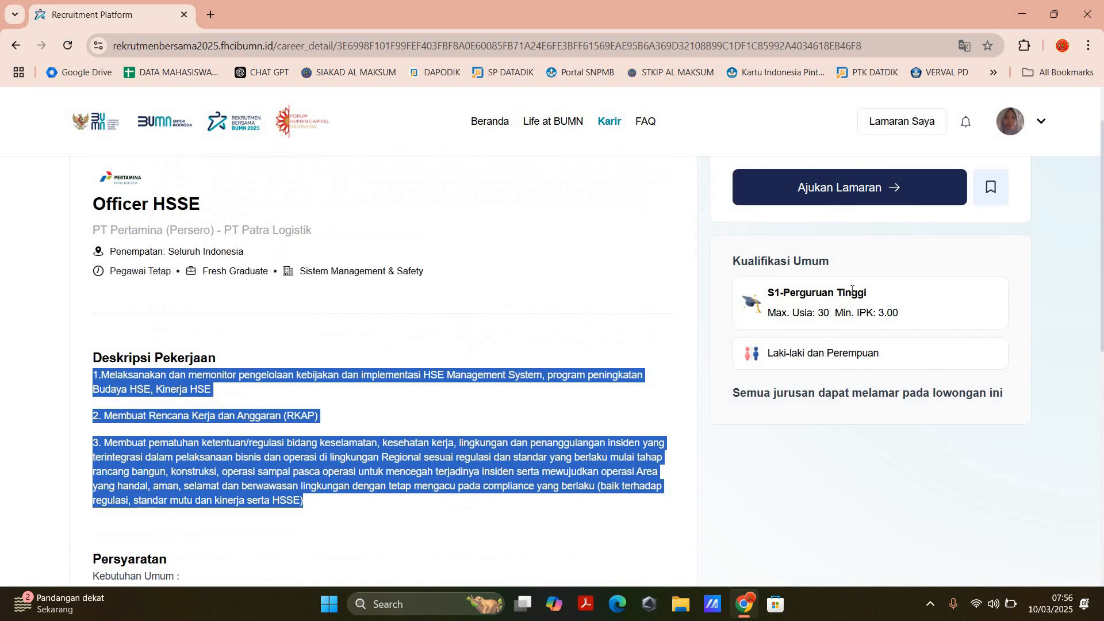
{"action": "scroll", "coordinate": [865, 192], "scroll_direction": "down", "scroll_amount": 1}
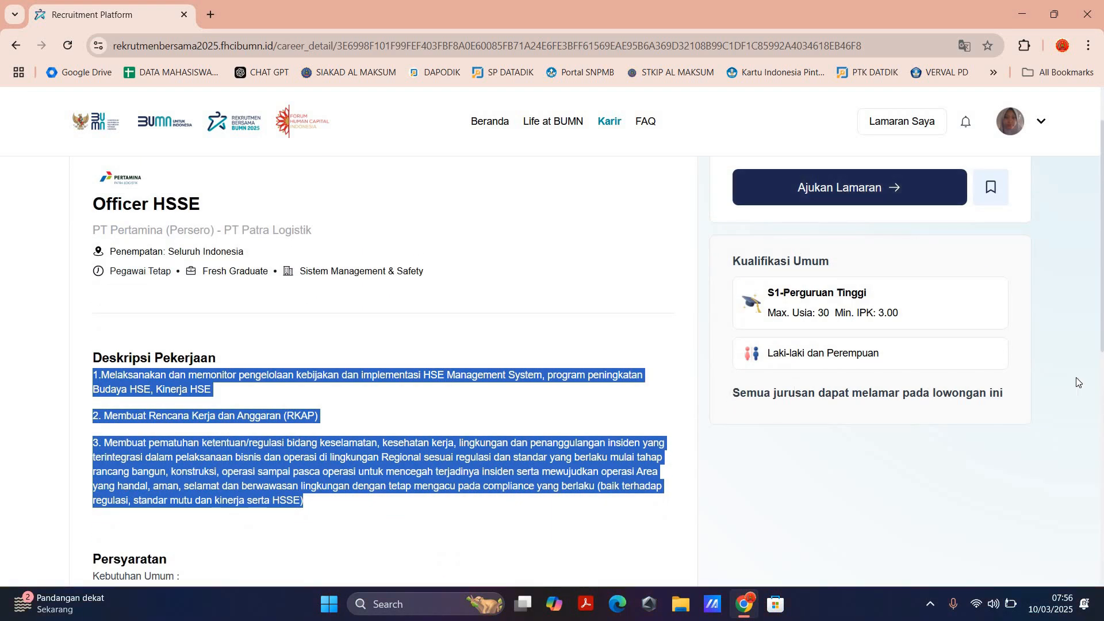
{"action": "left_click_drag", "start_coordinate": [1013, 401], "coordinate": [726, 387]}
{"action": "left_click", "coordinate": [703, 278]}
Step: Start an application for Officer HSSE and choose Instagram as the source of the job information
{"action": "left_click", "coordinate": [848, 195]}
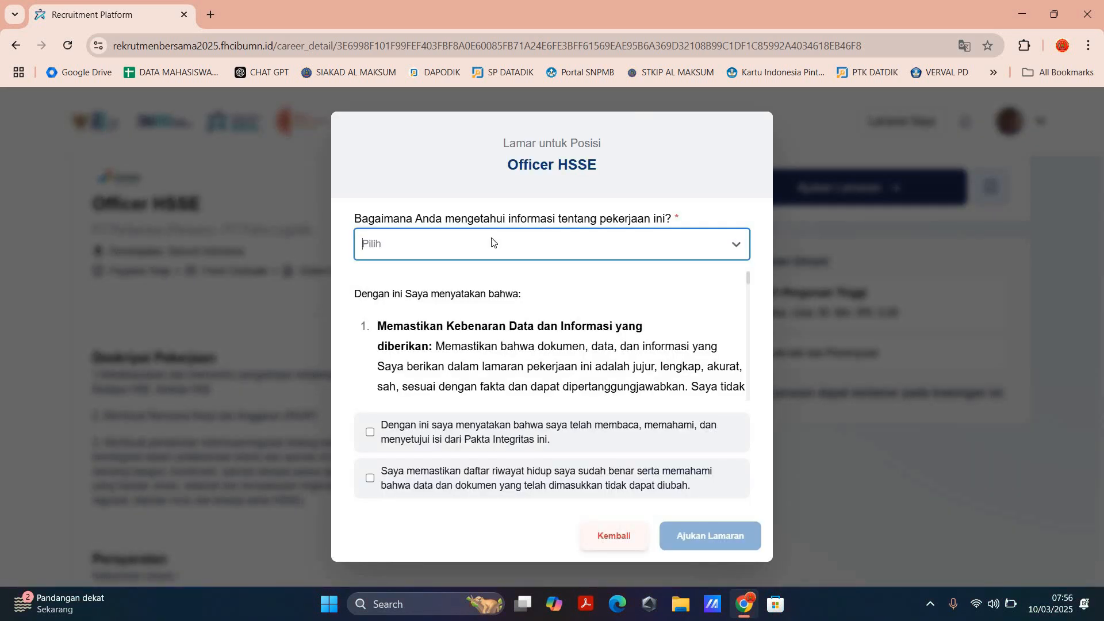
{"action": "left_click", "coordinate": [491, 242]}
{"action": "left_click", "coordinate": [486, 241]}
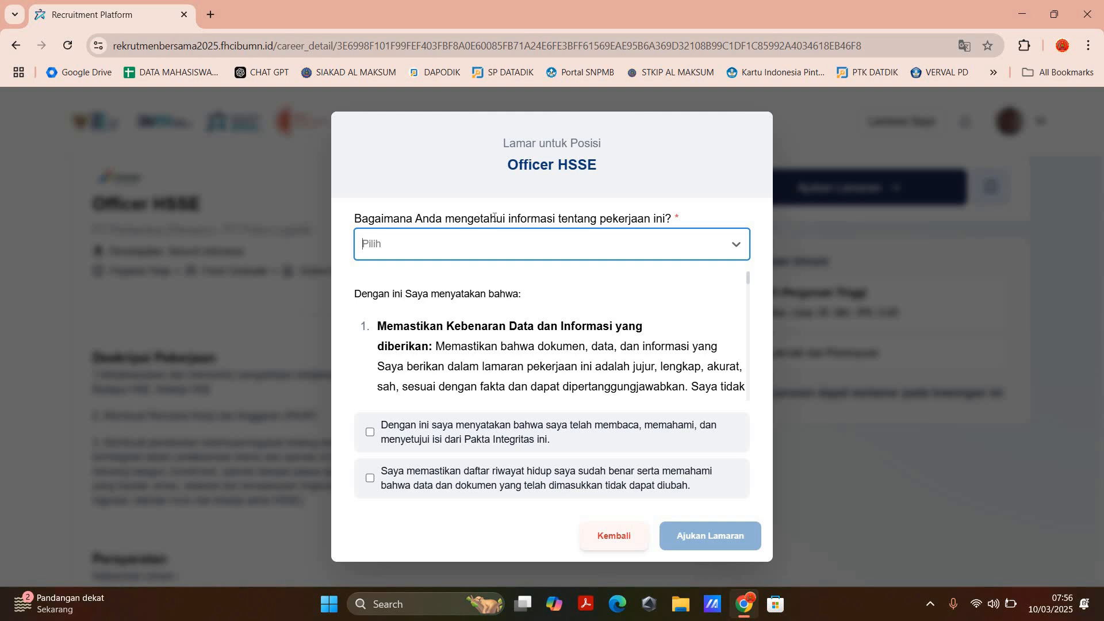
{"action": "left_click", "coordinate": [543, 257]}
{"action": "left_click", "coordinate": [386, 335]}
Step: Accept the Pakta Integritas and the daftar riwayat hidup declarations, and submit the Officer HSSE application
{"action": "left_click", "coordinate": [370, 431]}
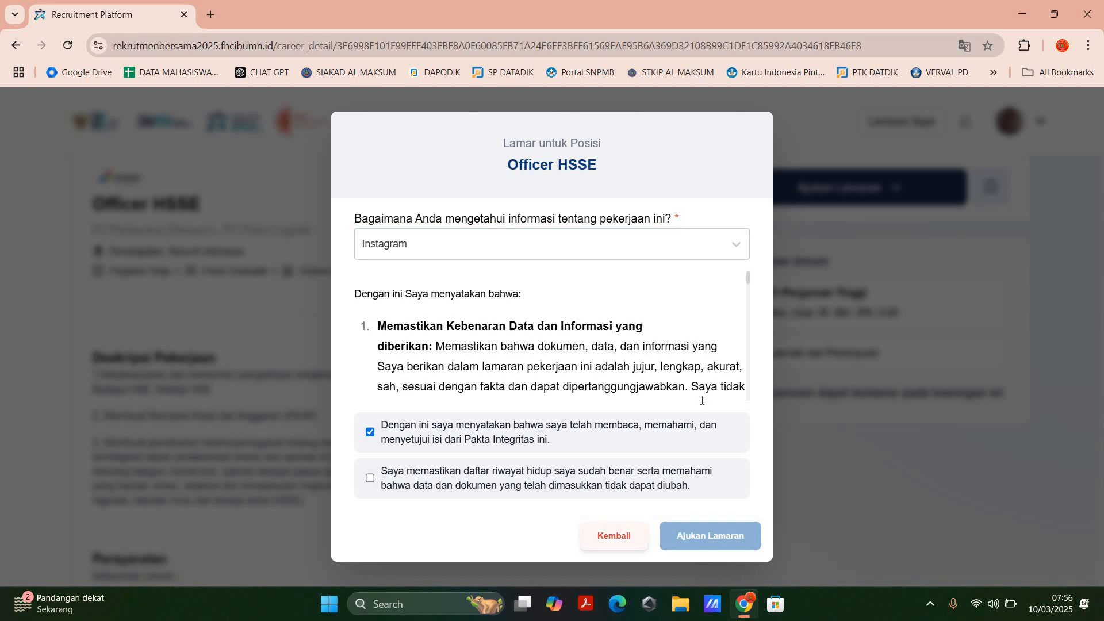
{"action": "left_click", "coordinate": [369, 478]}
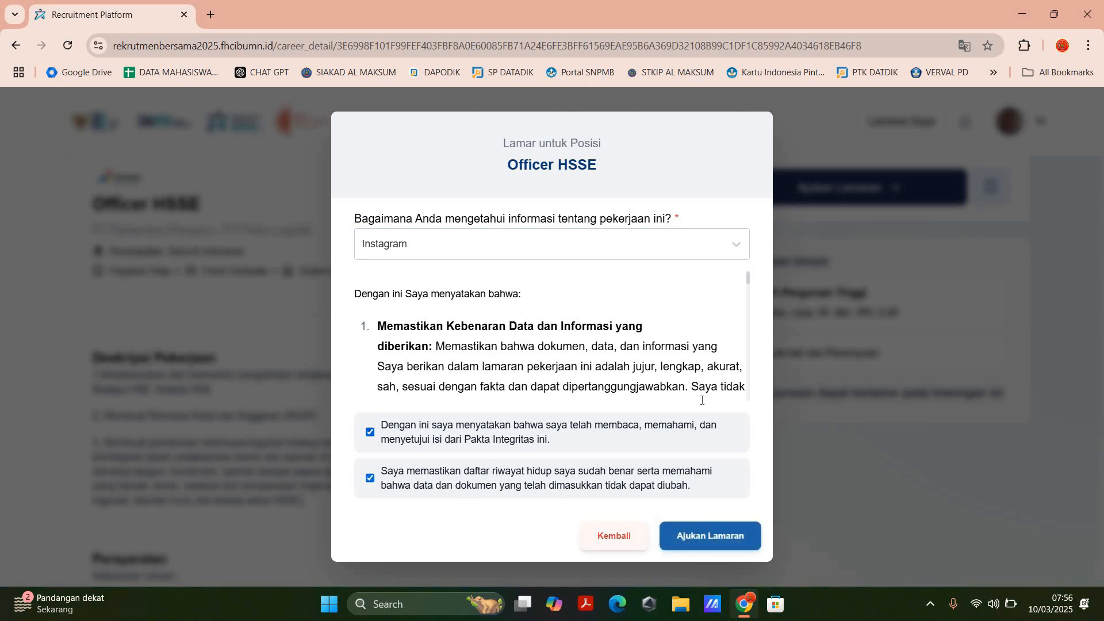
{"action": "left_click", "coordinate": [700, 539]}
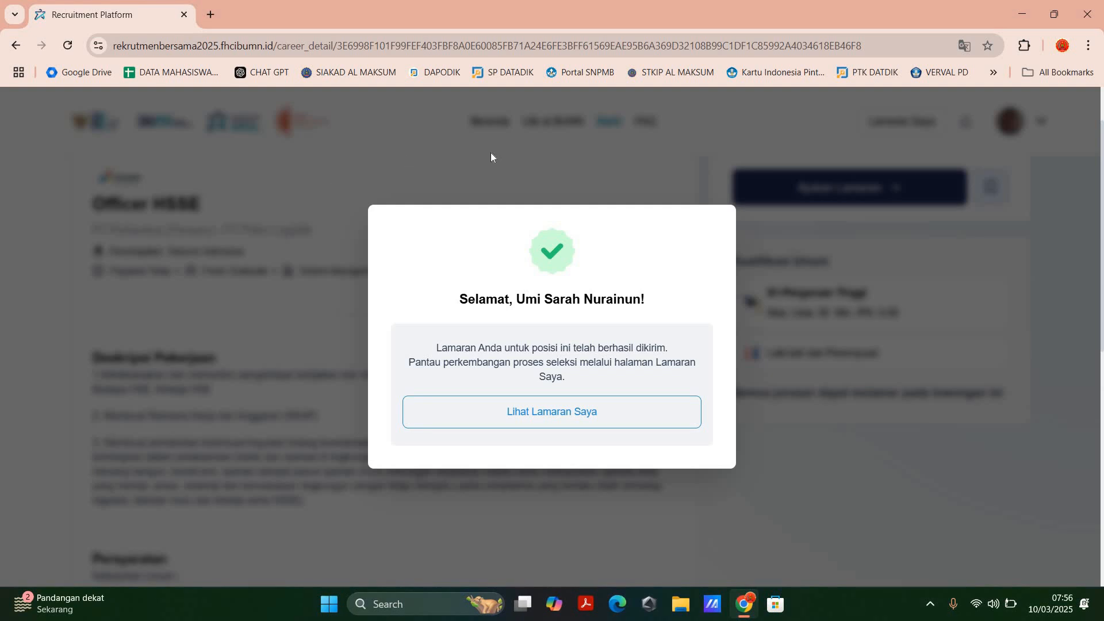
Step: Open the Lamaran Saya page and show the selection stage history of the Officer HSSE application
{"action": "left_click", "coordinate": [581, 415]}
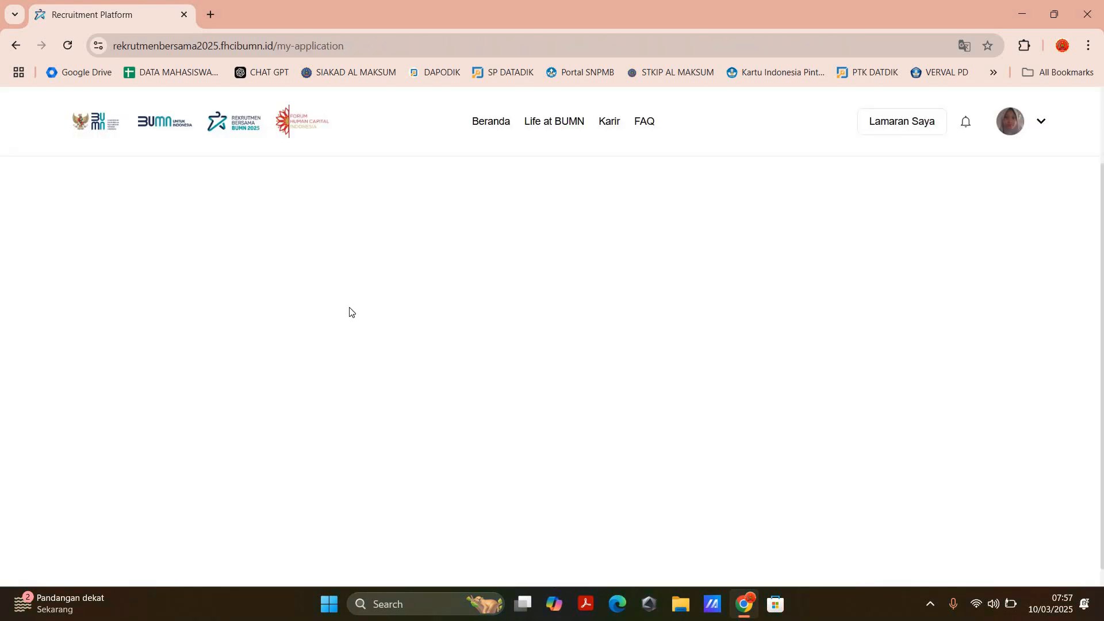
{"action": "scroll", "coordinate": [356, 291], "scroll_direction": "up", "scroll_amount": 2}
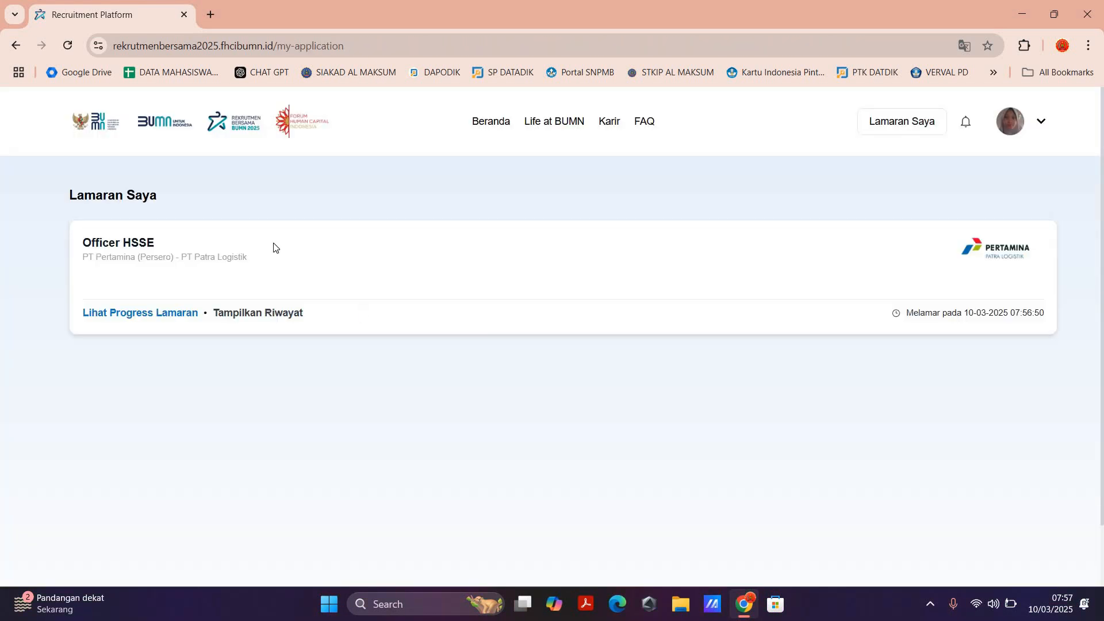
{"action": "left_click", "coordinate": [258, 313]}
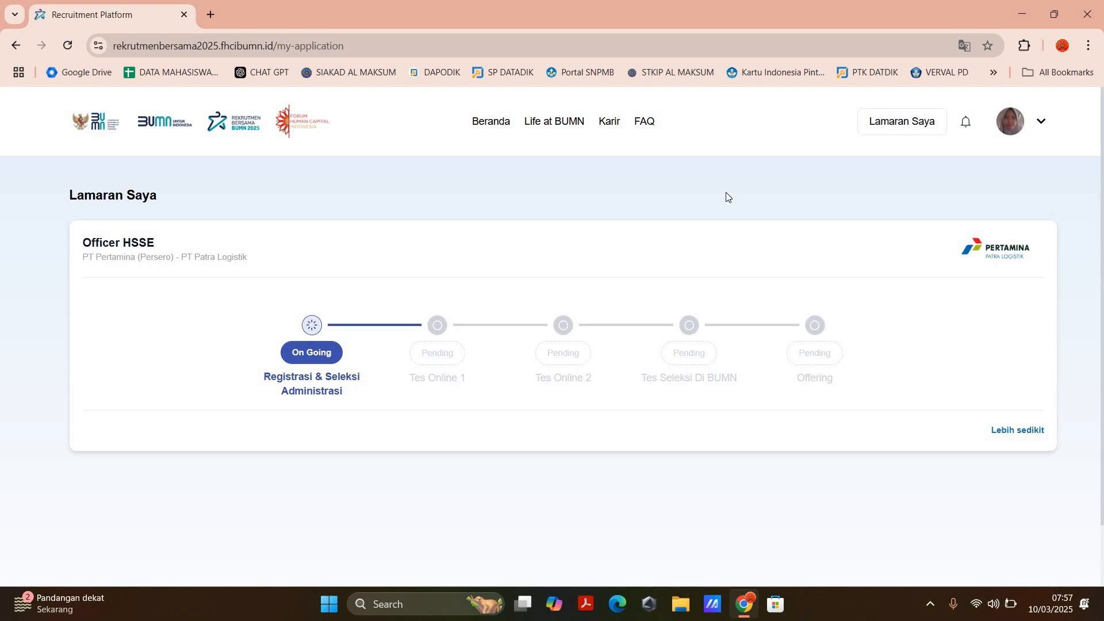